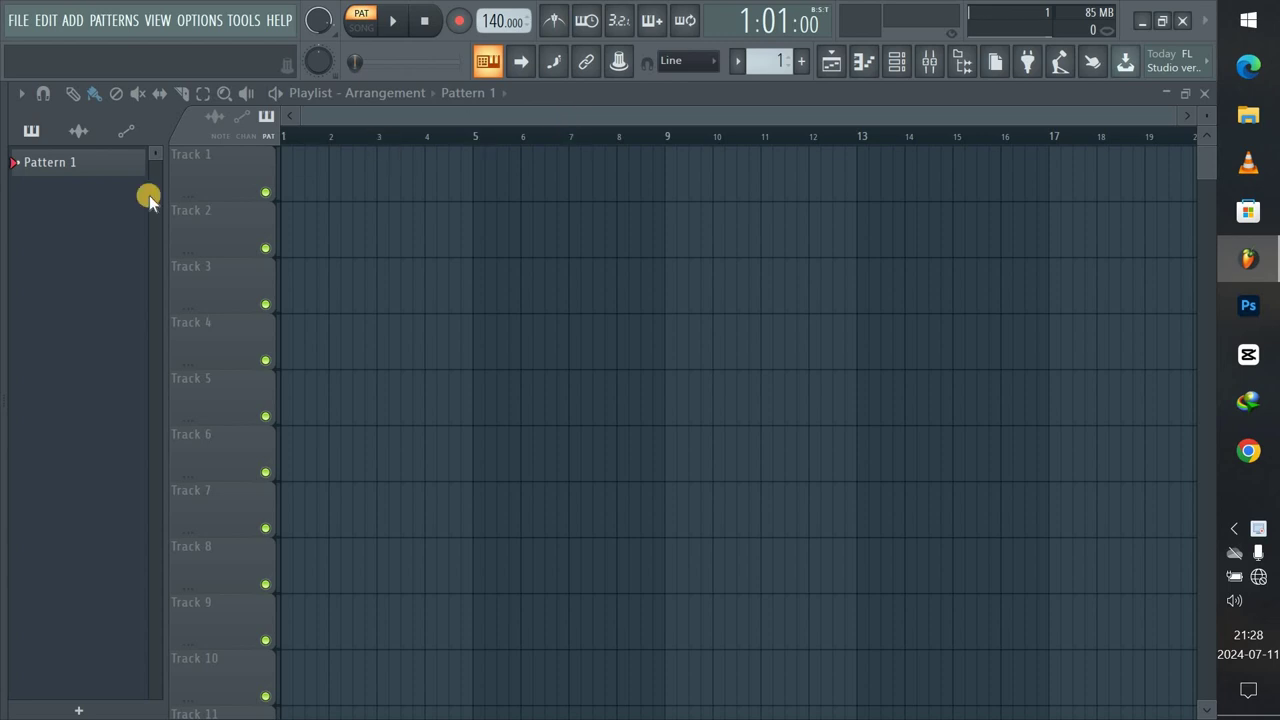
Open the Hihats folder in Adieu - Trap Essentials Pt 1's drum one shots and preview the Adieu - Drill Hihat sample.
mouse_move(2, 262)
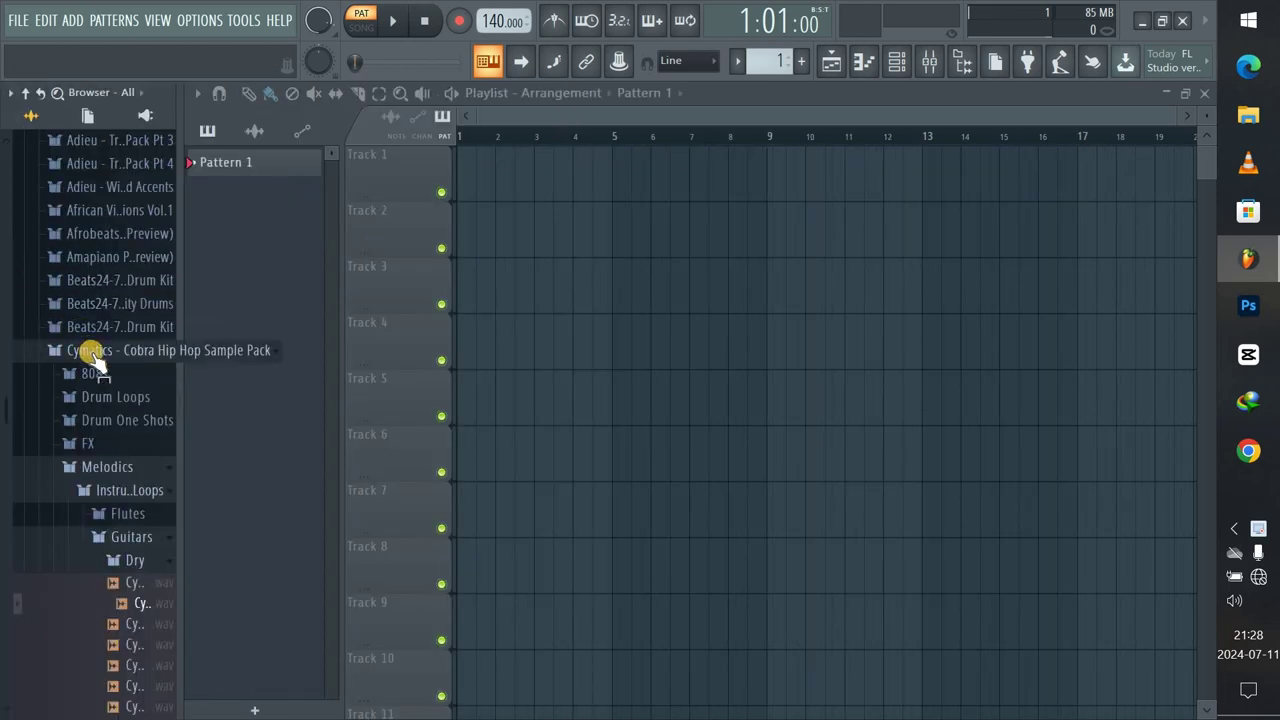
click(50, 350)
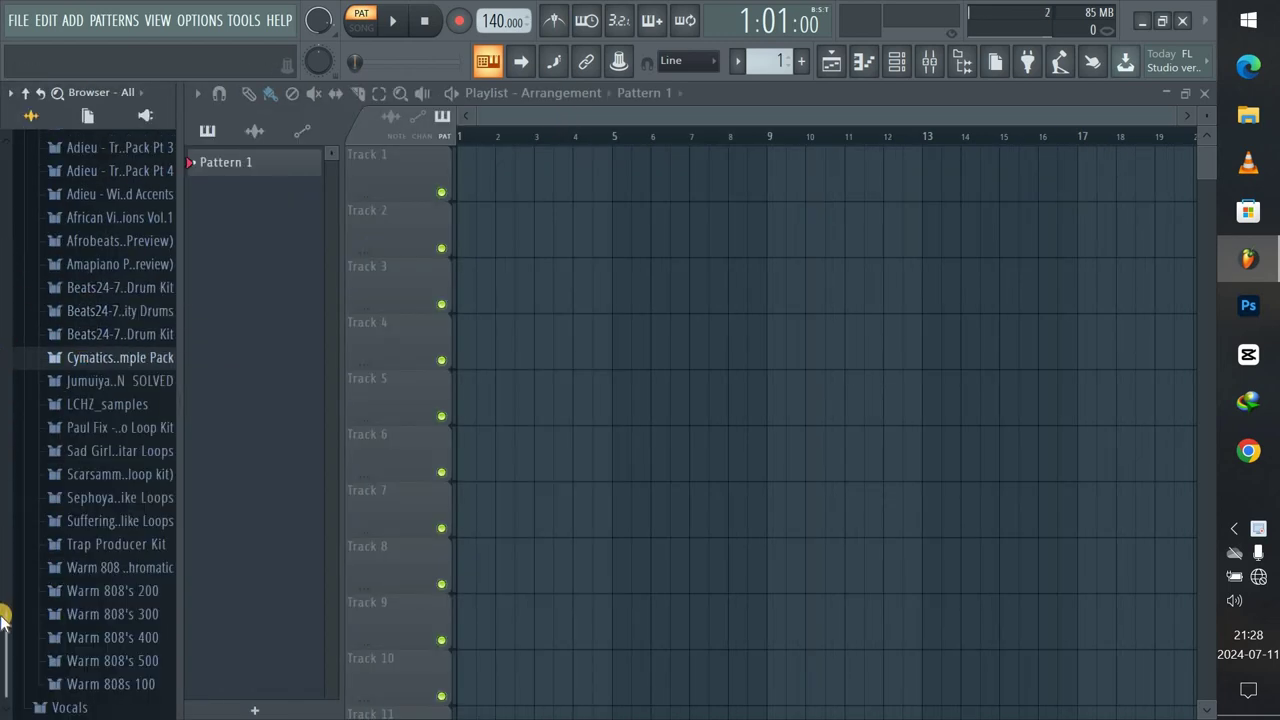
scroll(2, 543, up, 5)
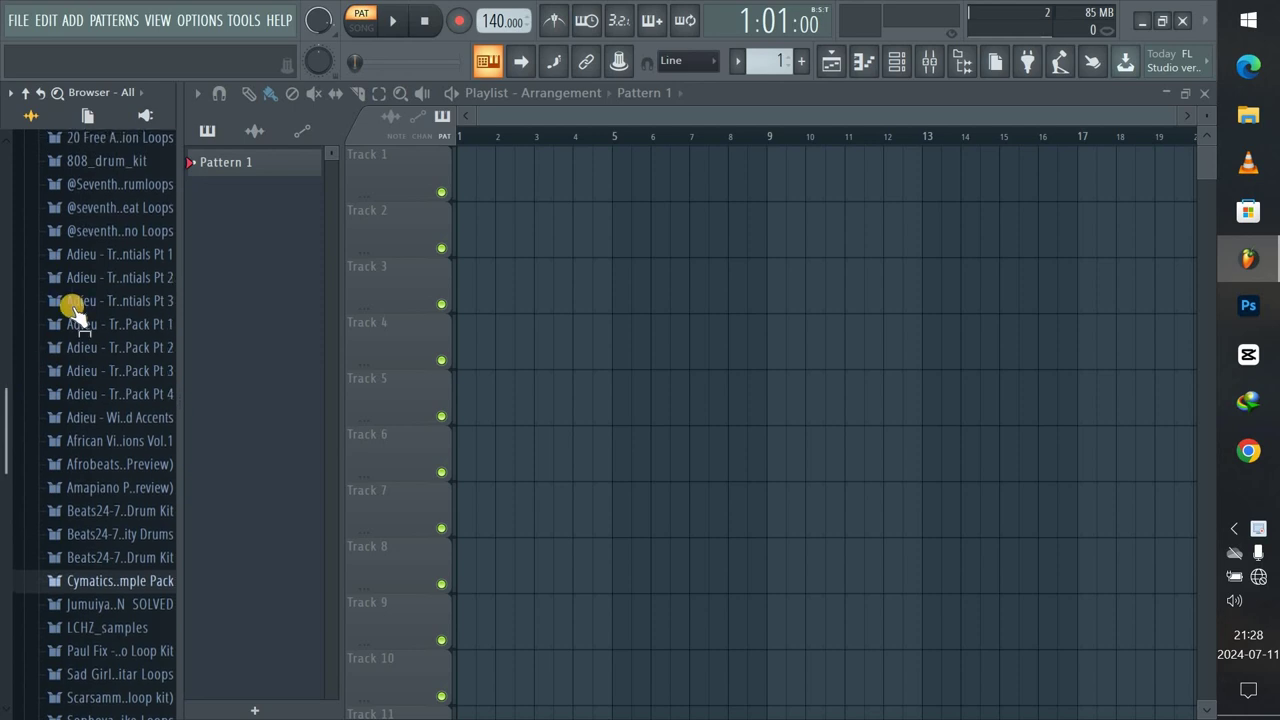
click(90, 256)
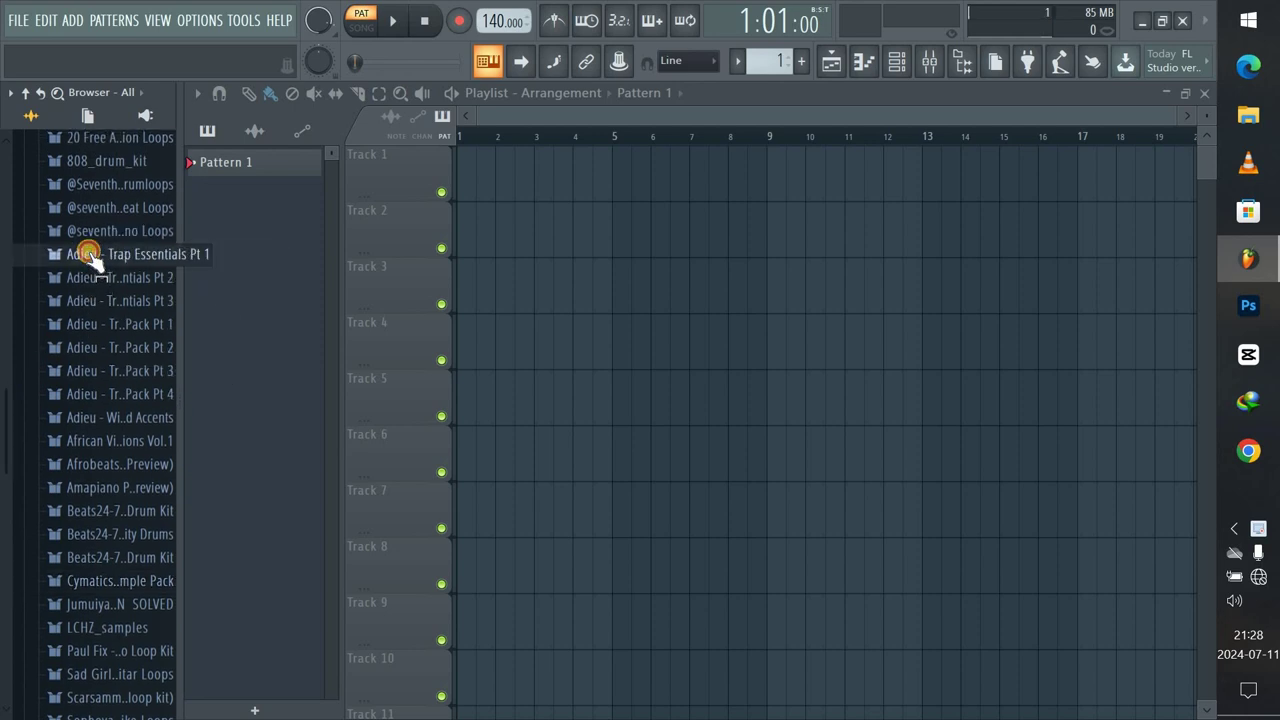
click(93, 302)
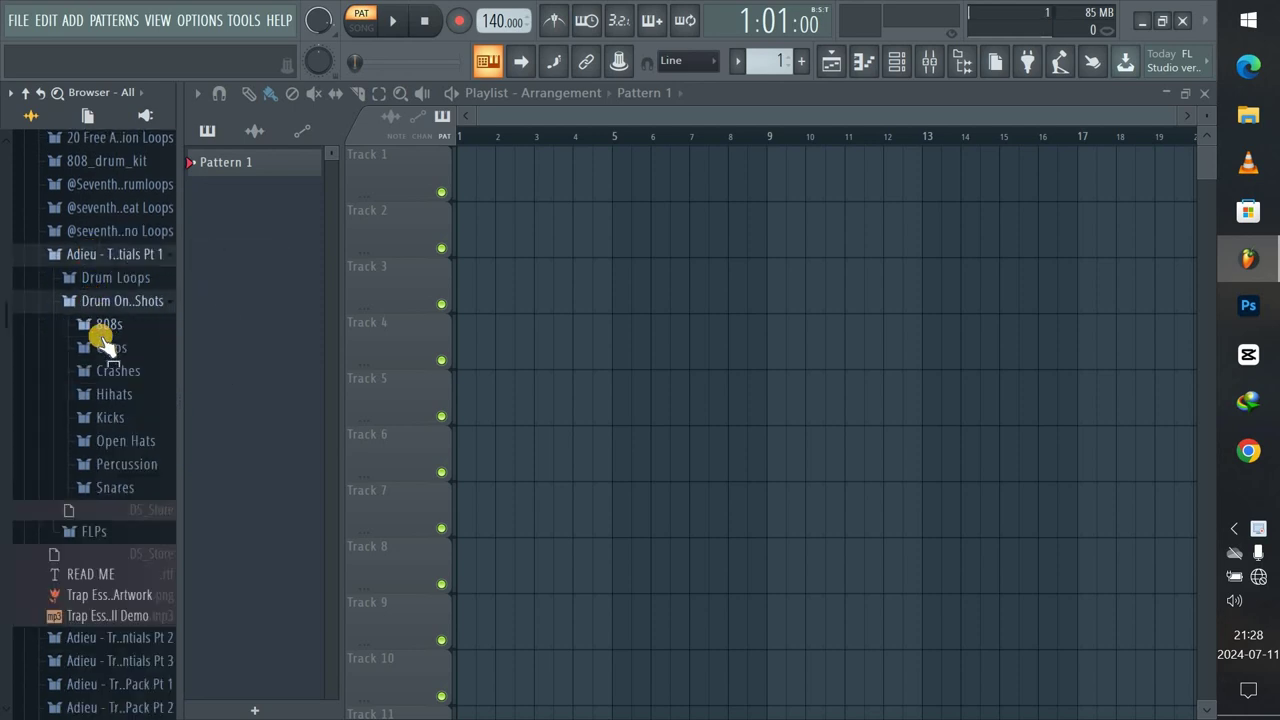
click(110, 395)
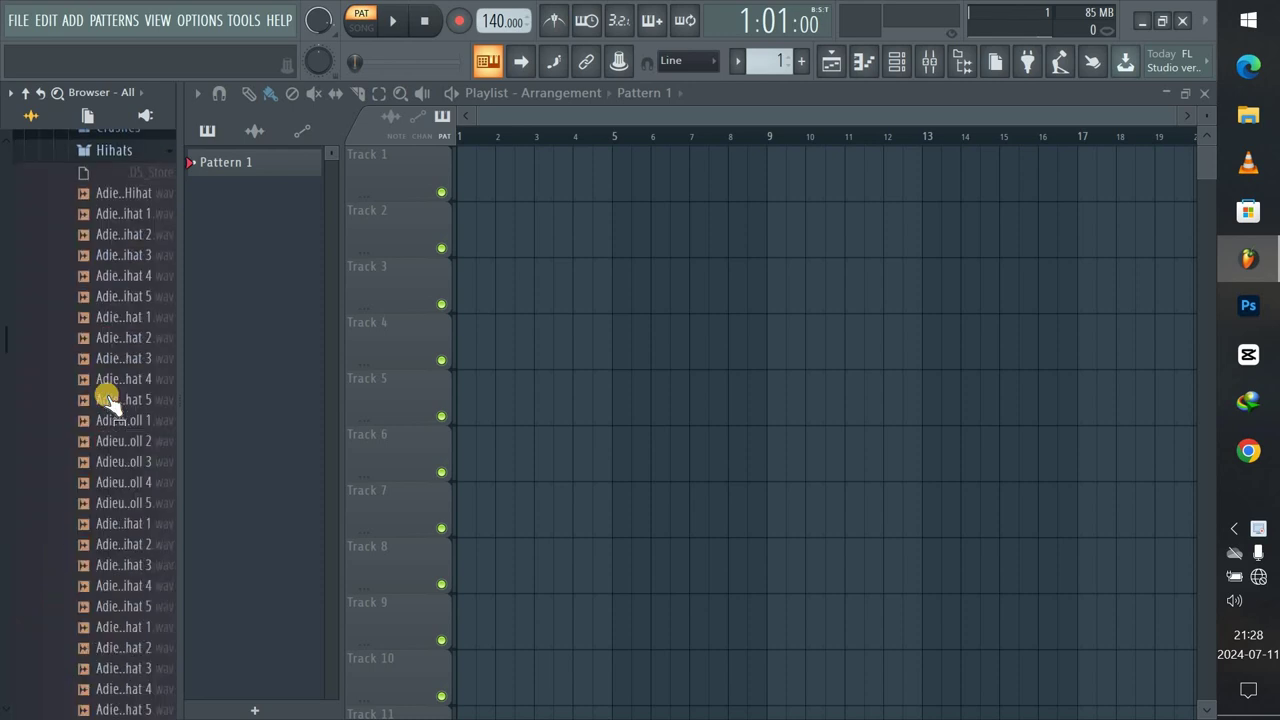
click(134, 183)
Show the channel rack and load the Adieu - Drill Hihat sample onto channel 1 in place of the Kick.
key(alt+F8)
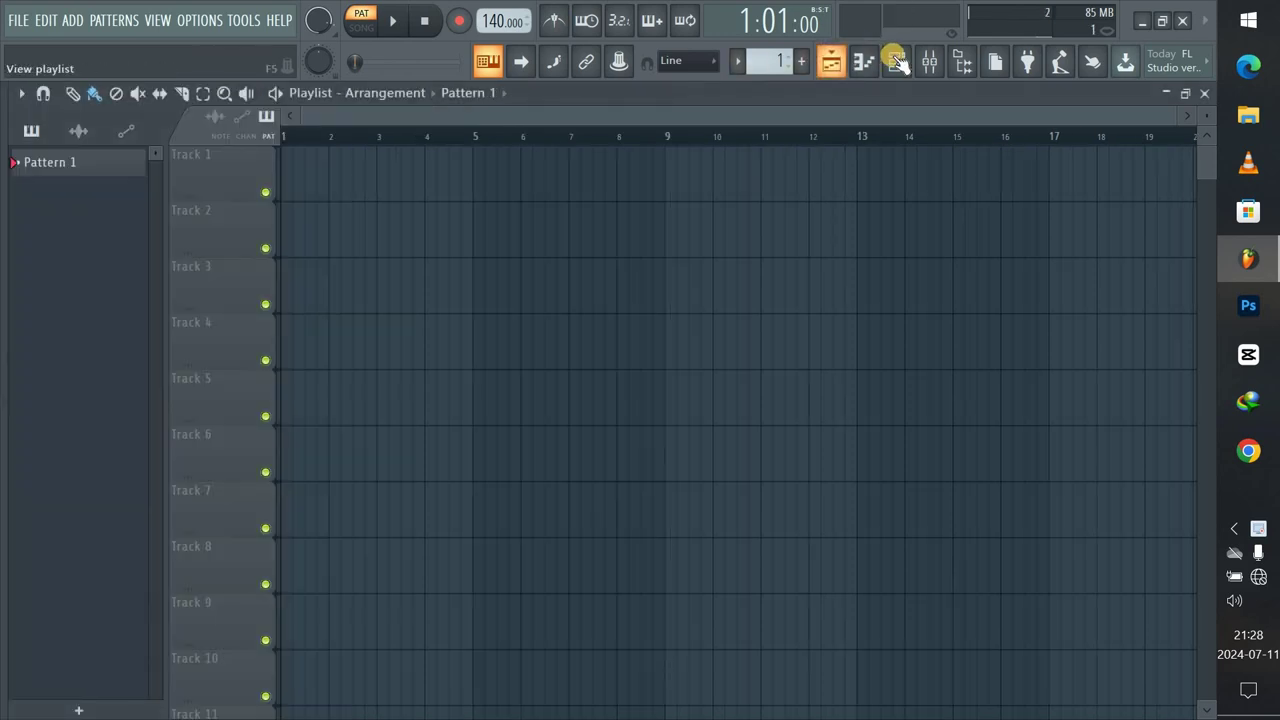
click(897, 62)
mouse_move(3, 308)
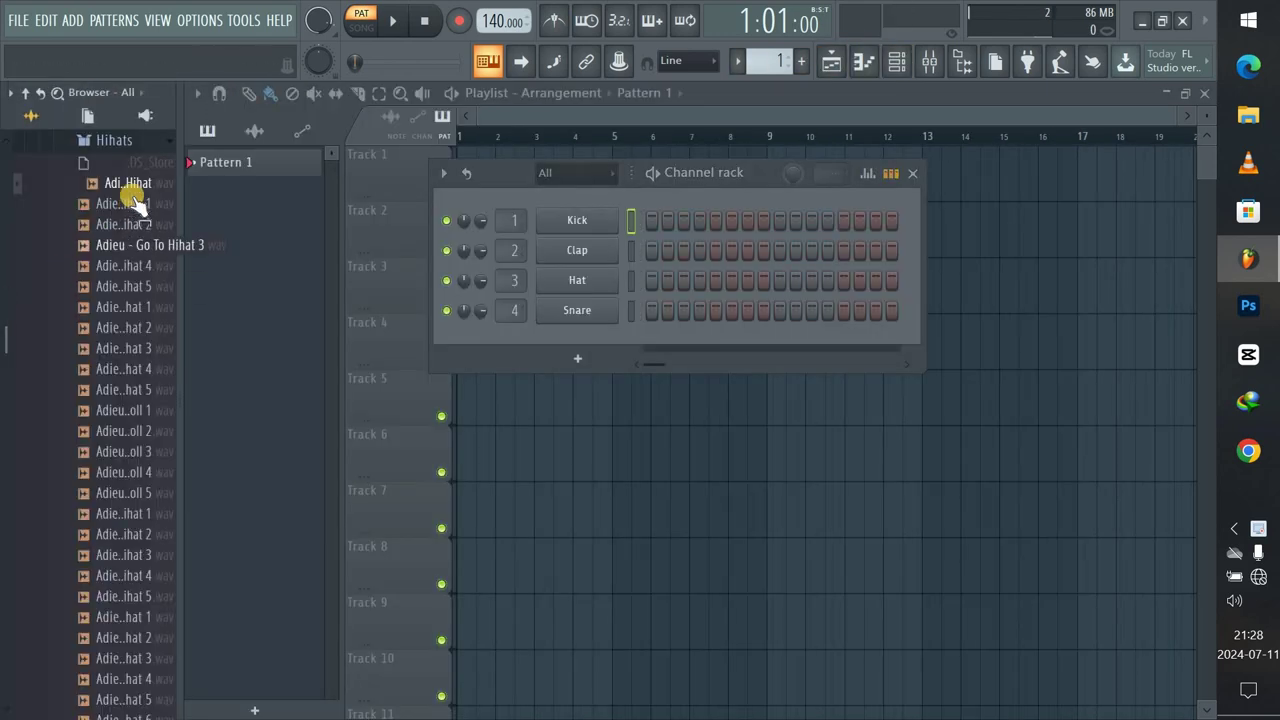
drag(129, 194, 380, 214)
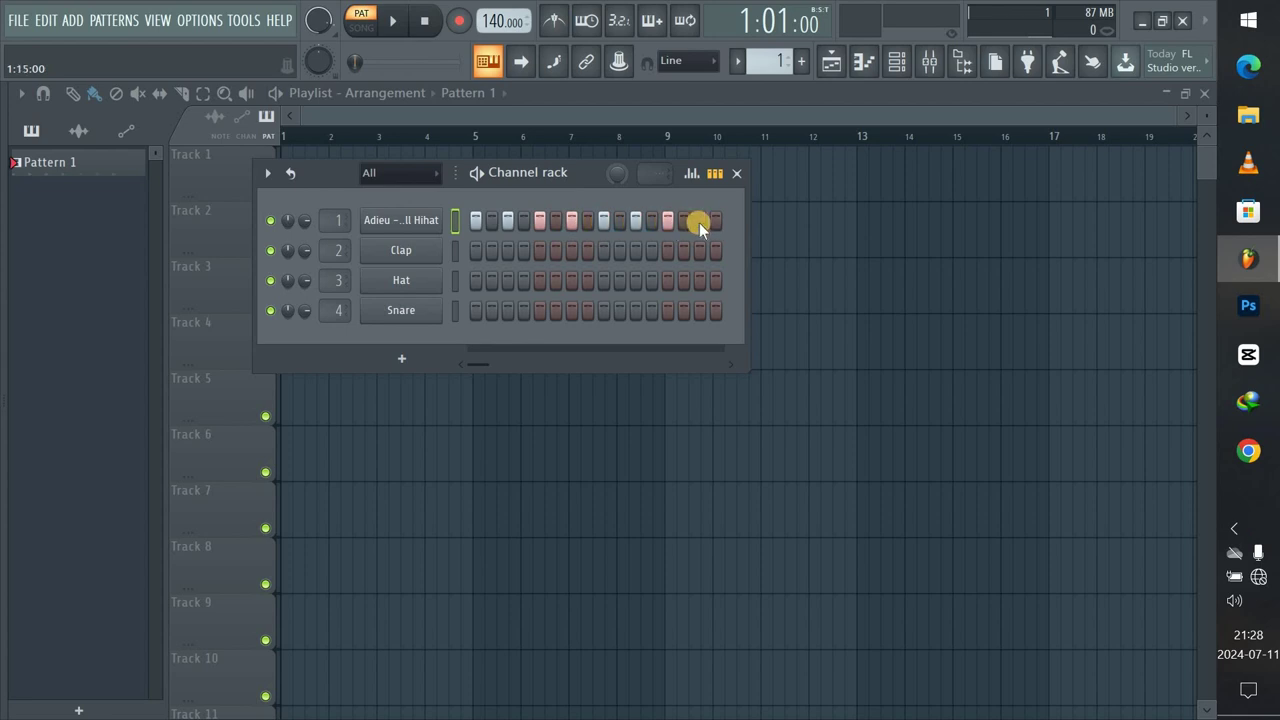
Play back the hand-placed hi-hat steps and cut them all from the Drill Hihat channel.
key(space)
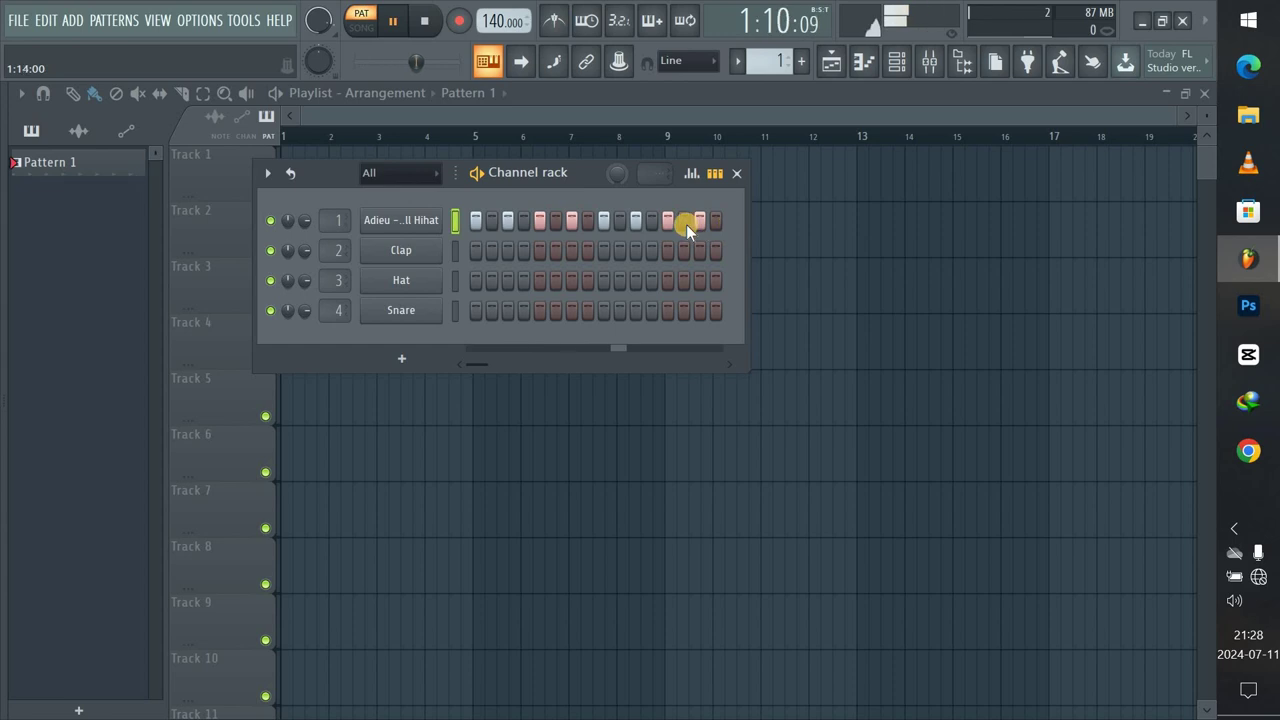
key(space)
right_click(421, 225)
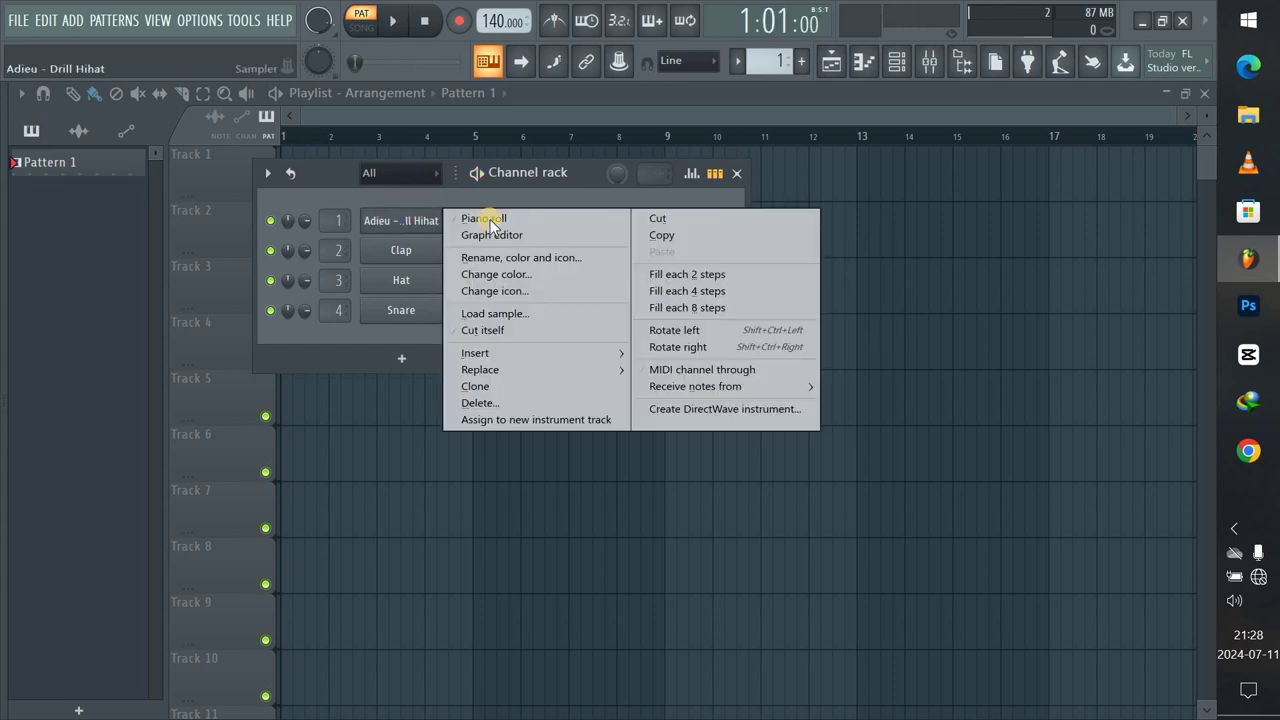
click(653, 216)
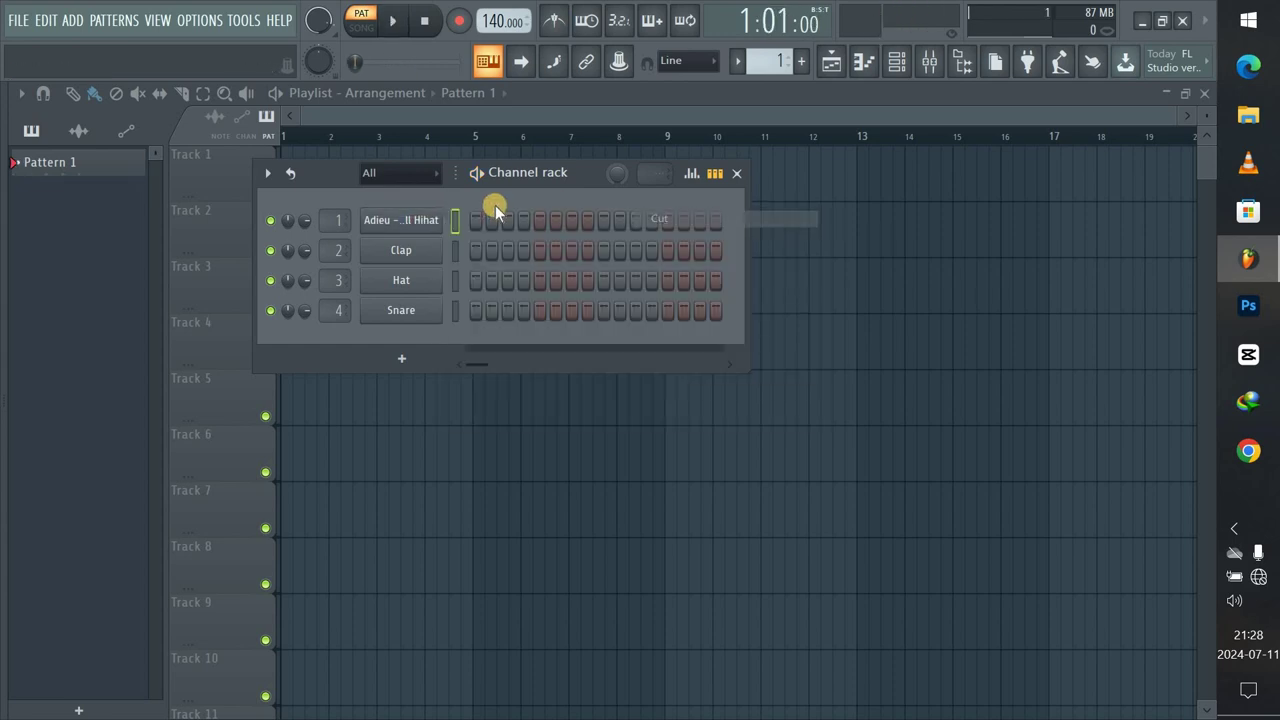
Fill the Drill Hihat channel on every 2 steps and add an extra hit on the last step while the pattern plays.
right_click(418, 220)
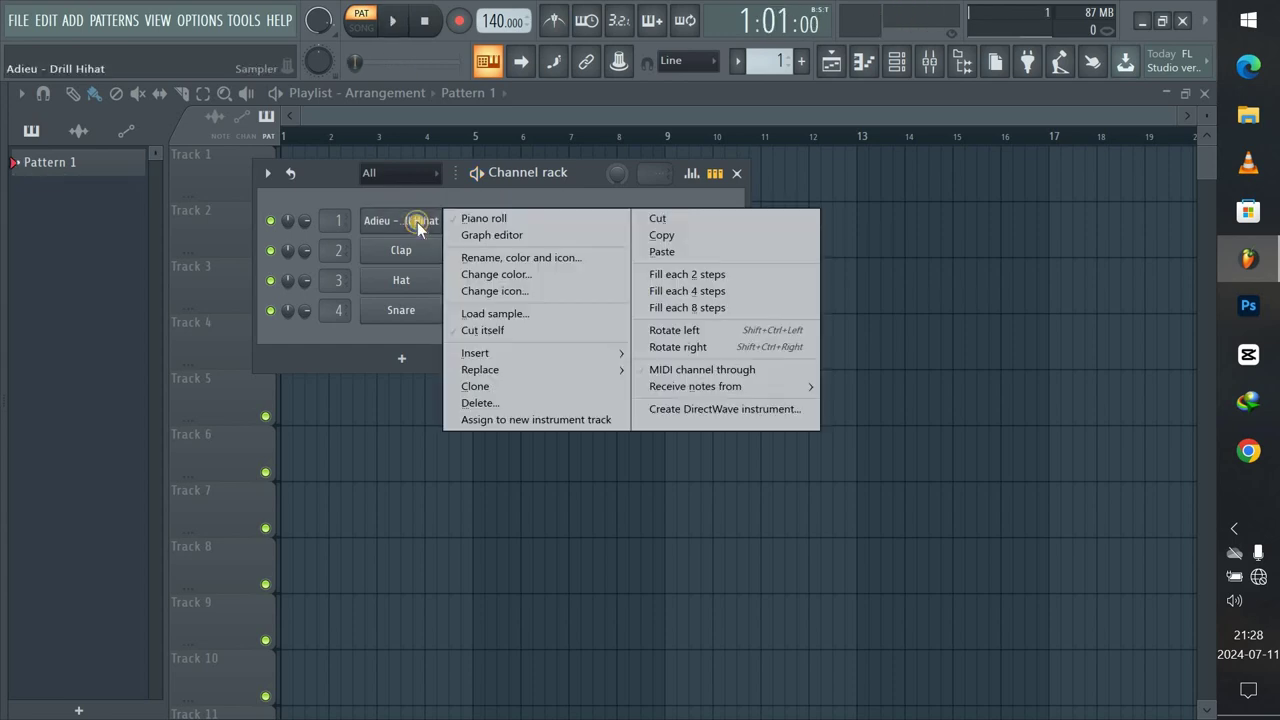
click(666, 276)
key(space)
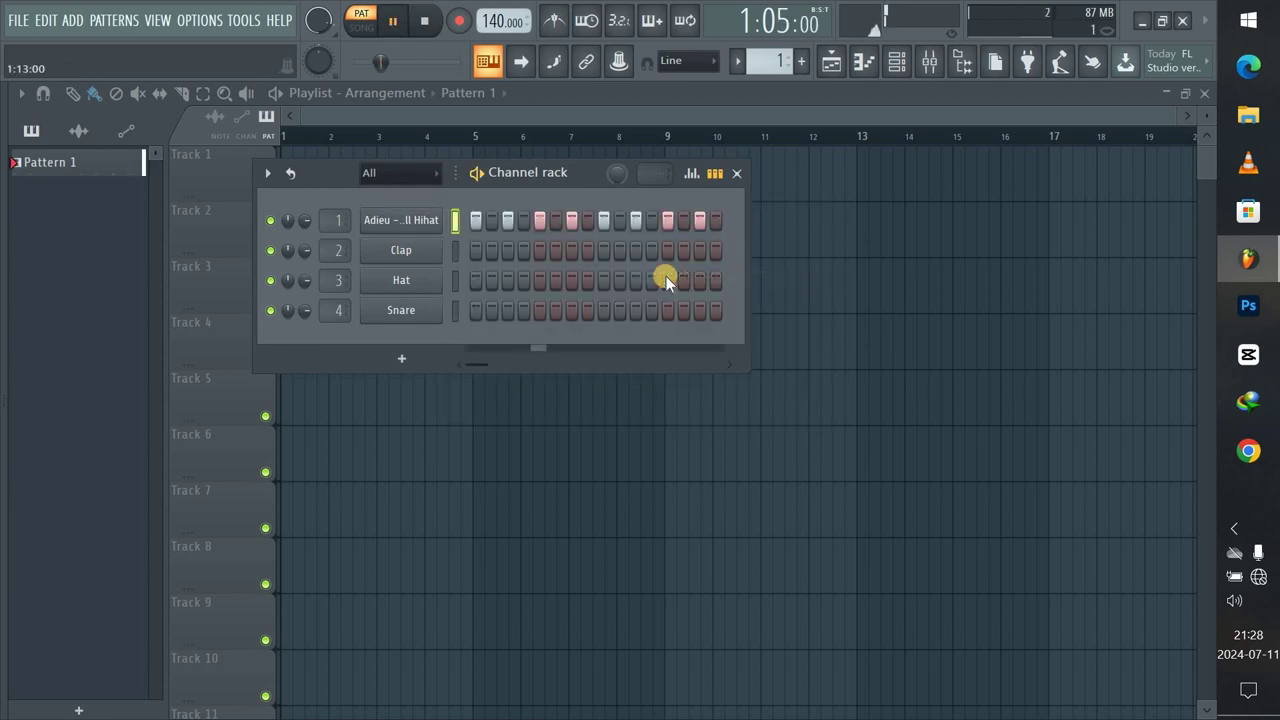
click(719, 226)
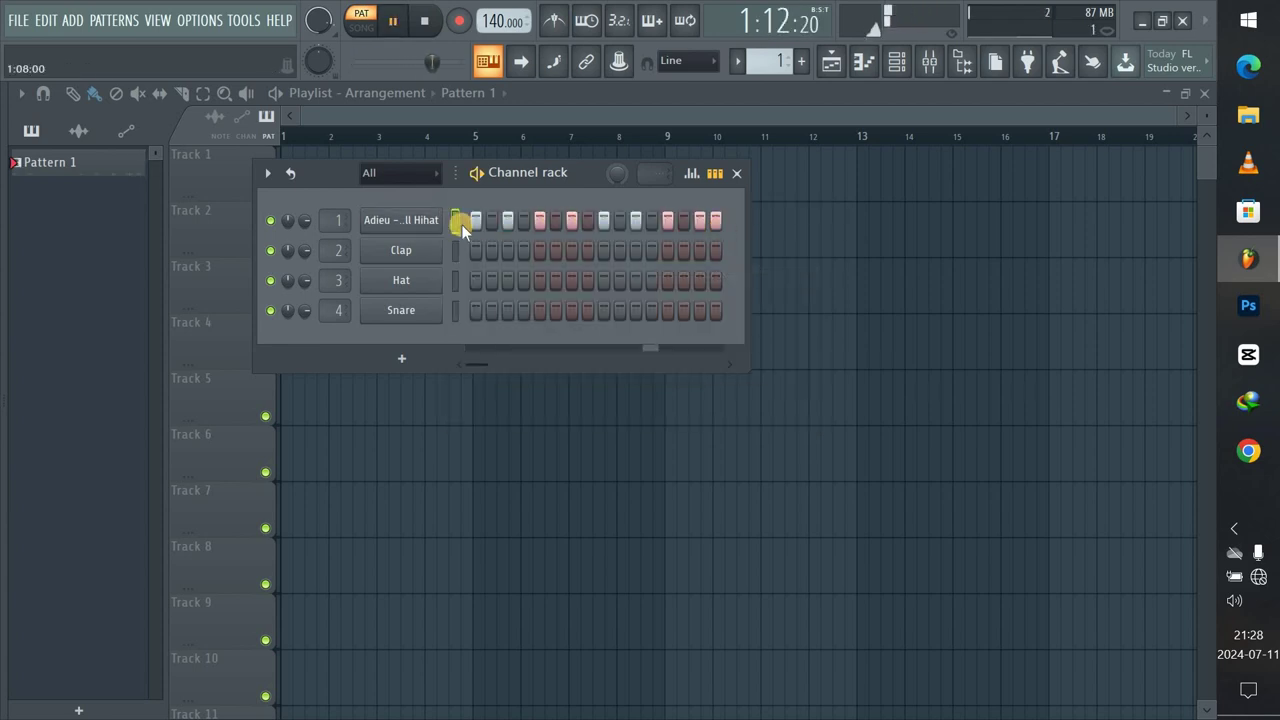
Toggle the Drill Hihat channel's Cut itself option and lower its channel volume slightly in the sampler settings.
right_click(416, 226)
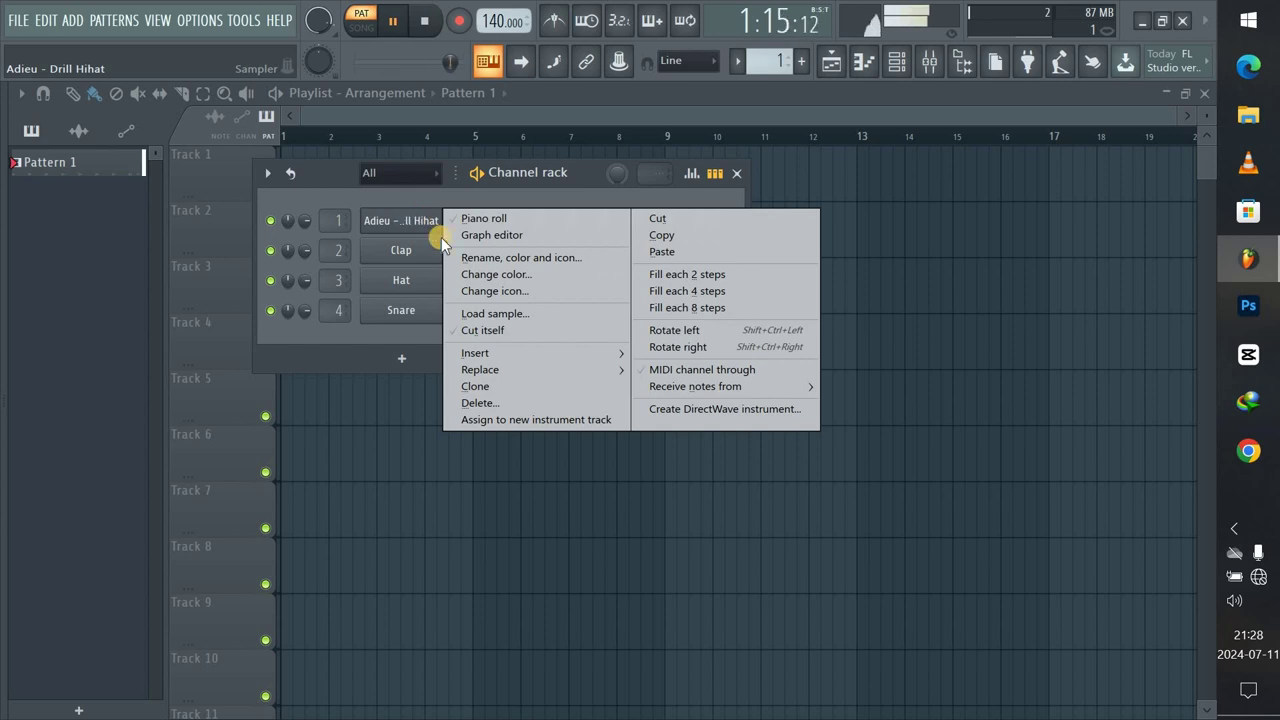
click(487, 330)
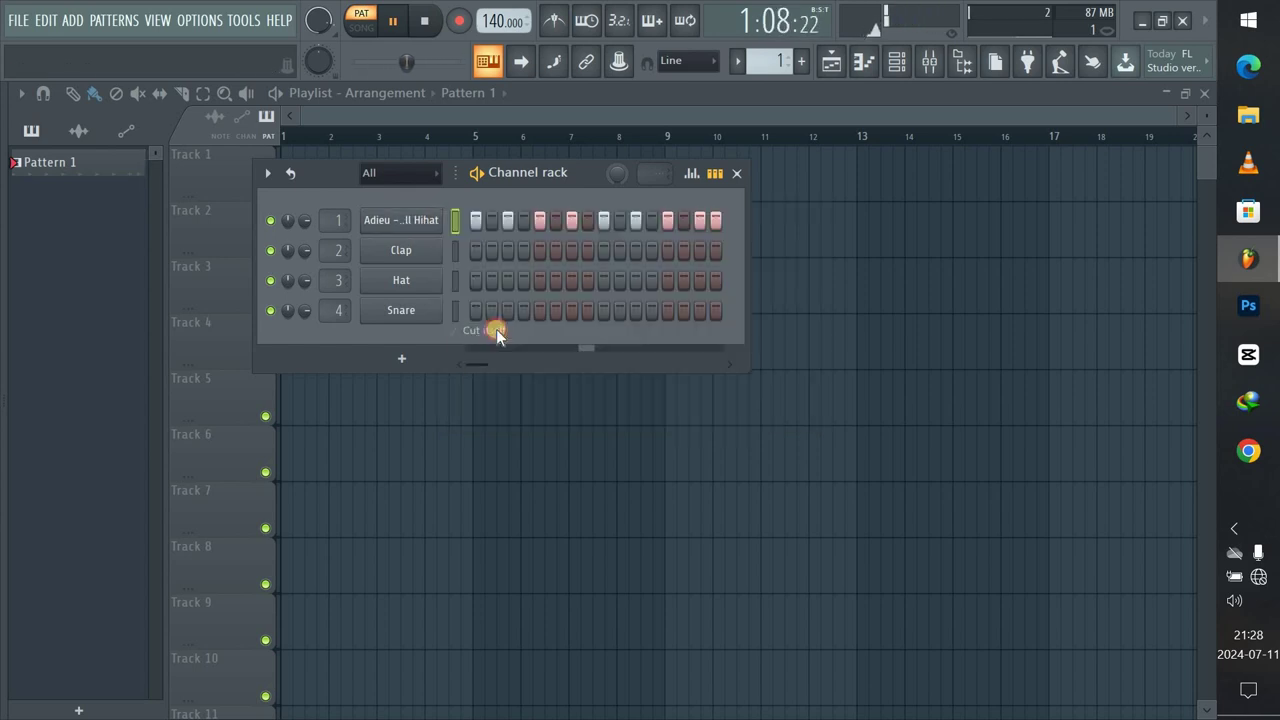
click(416, 226)
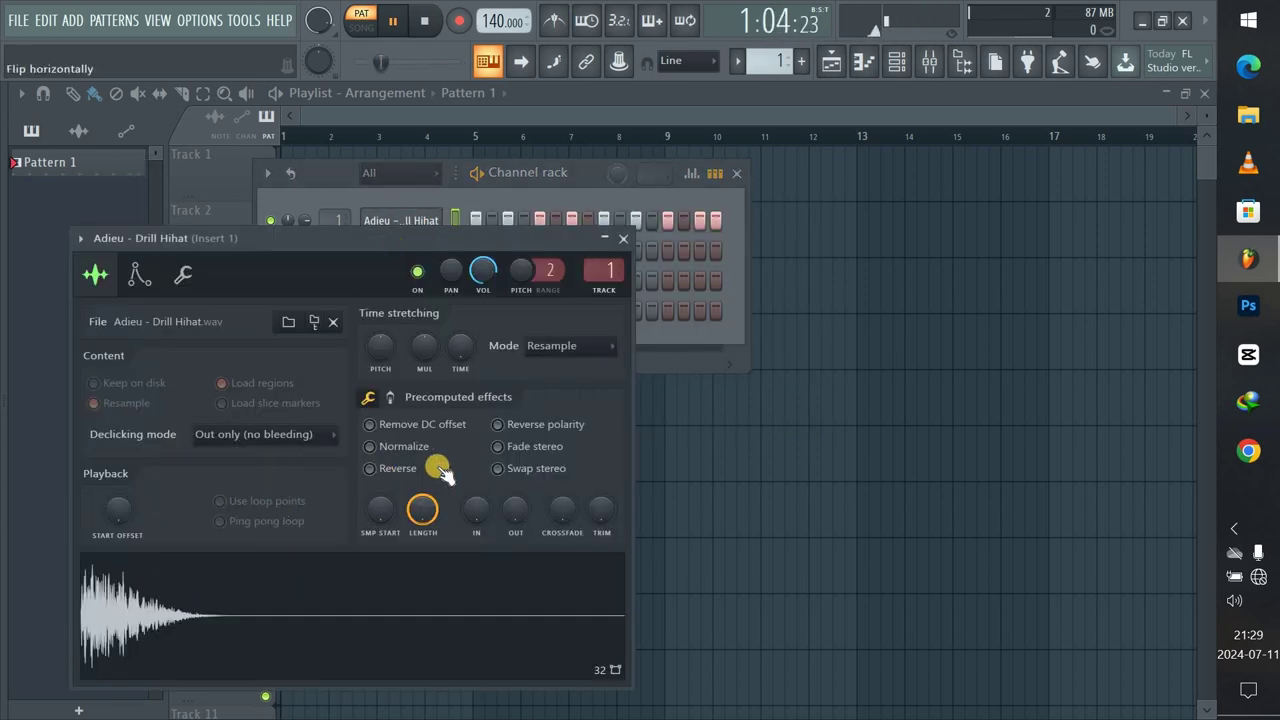
drag(483, 274, 488, 320)
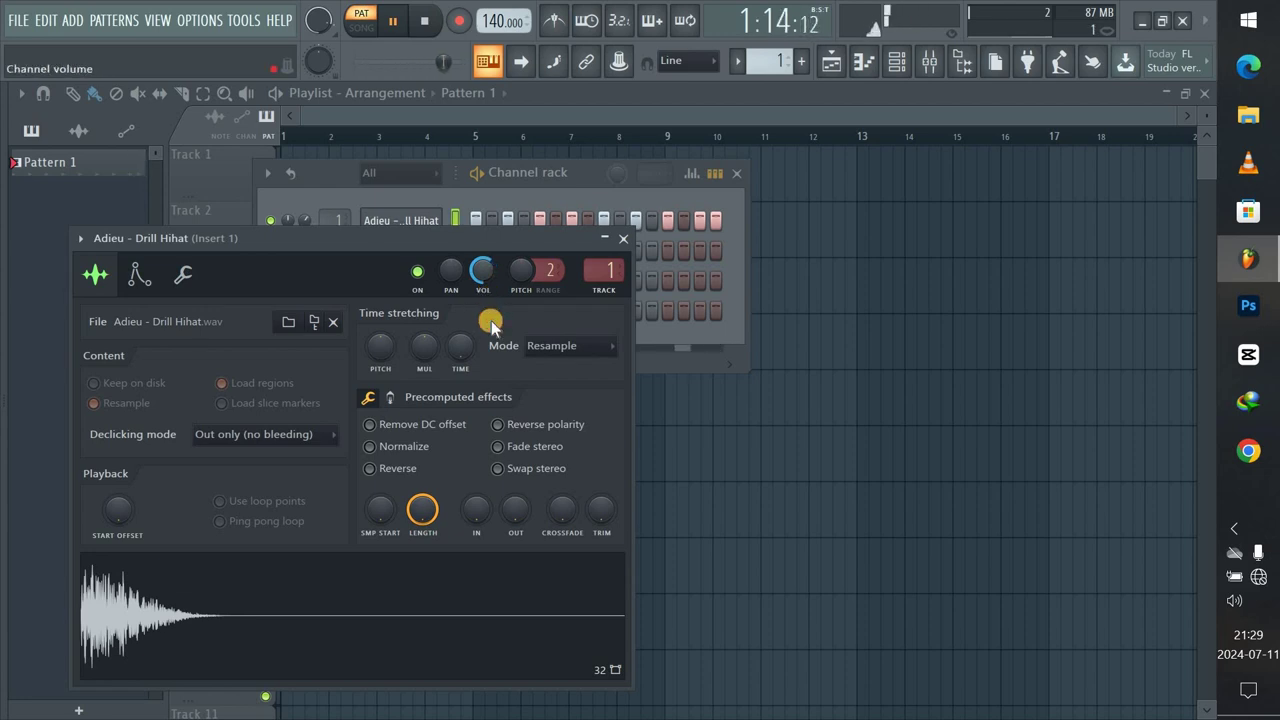
click(623, 239)
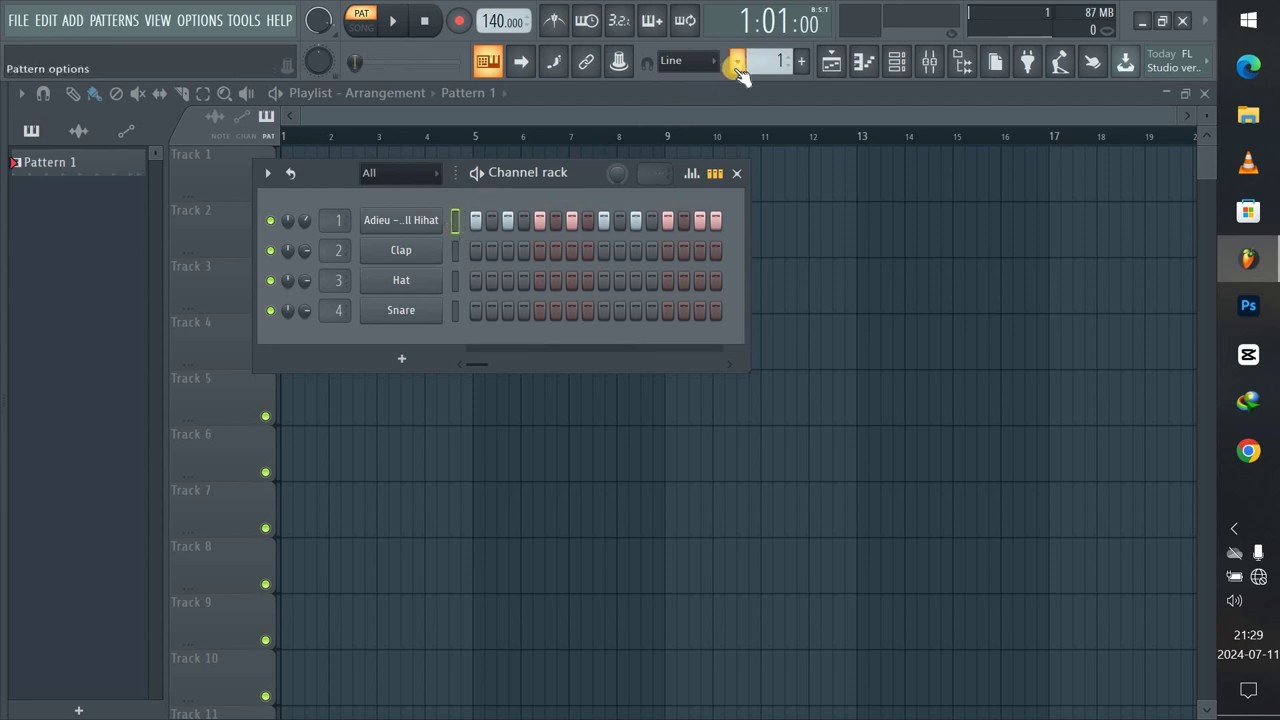
Paint Pattern 1 on Track 1 of the playlist at bar 1 and extend the clip to four bars.
click(706, 100)
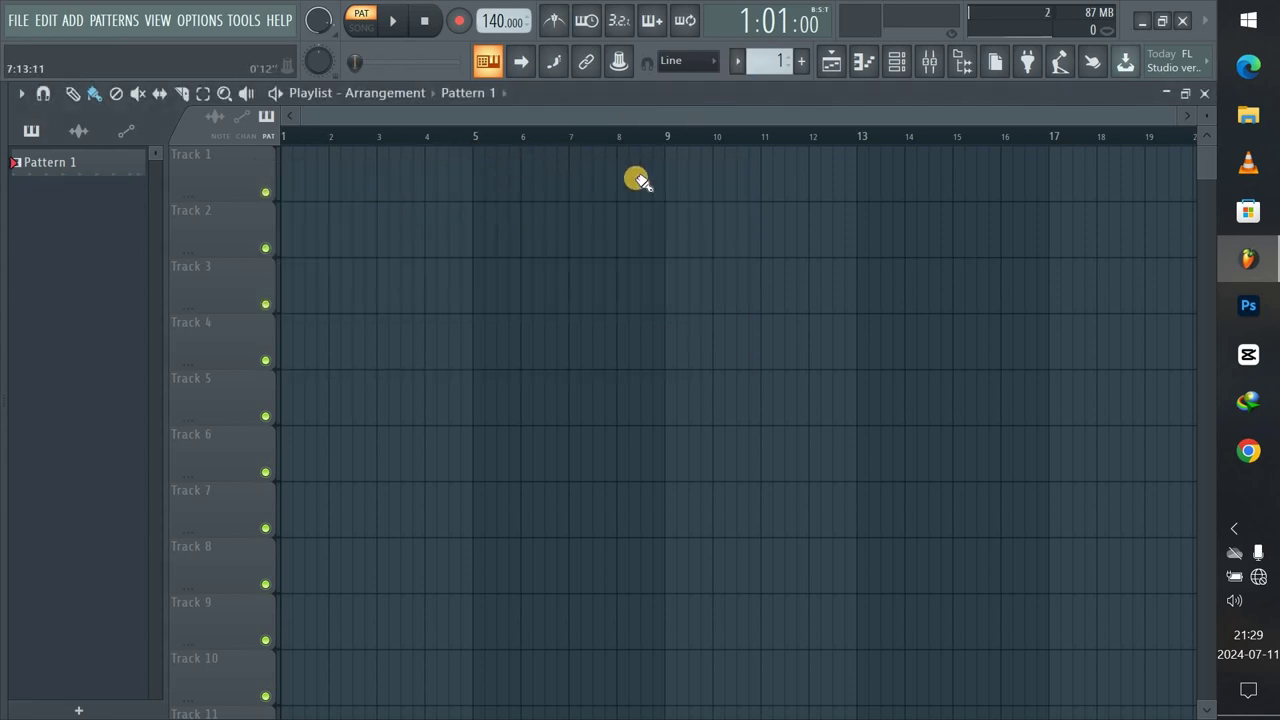
click(737, 62)
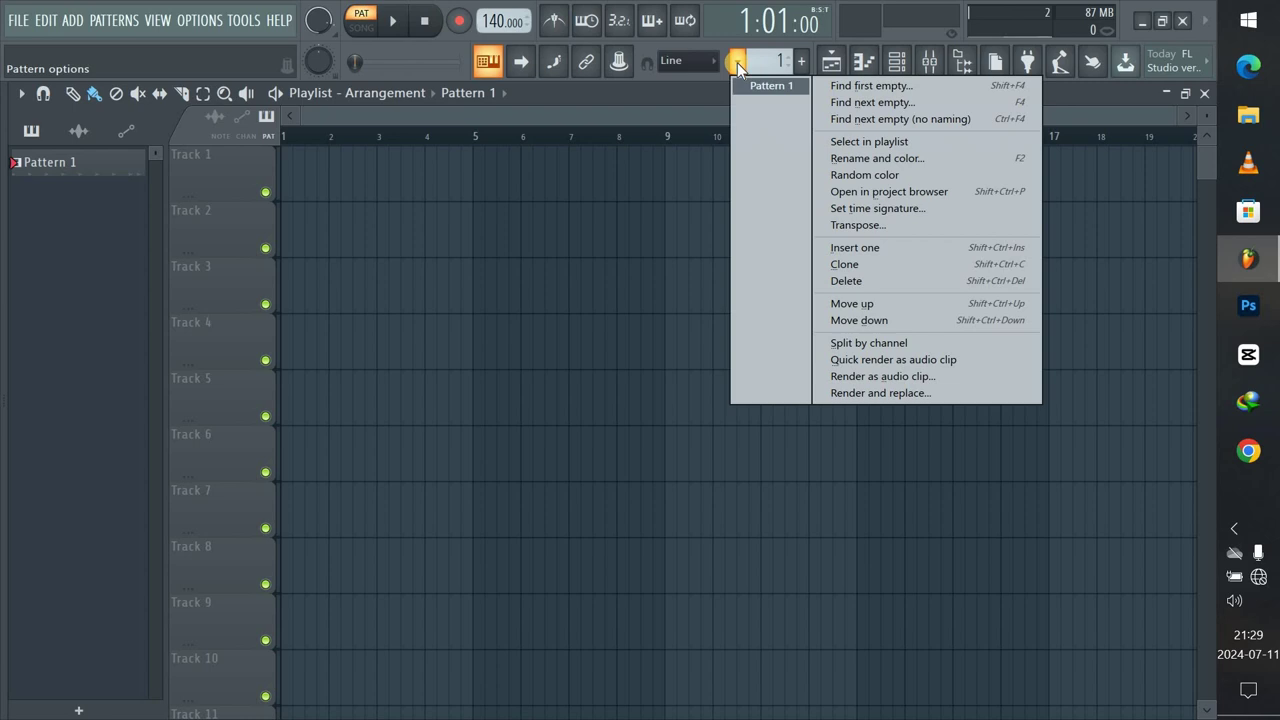
click(783, 86)
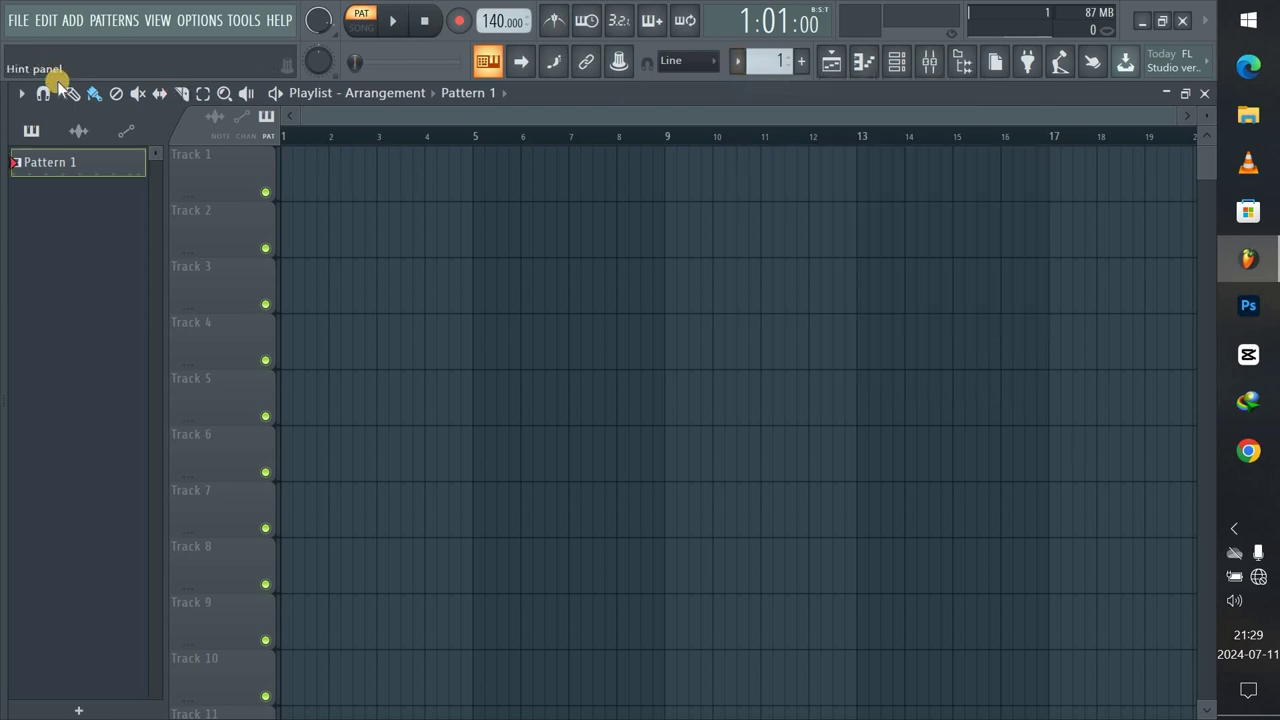
click(94, 92)
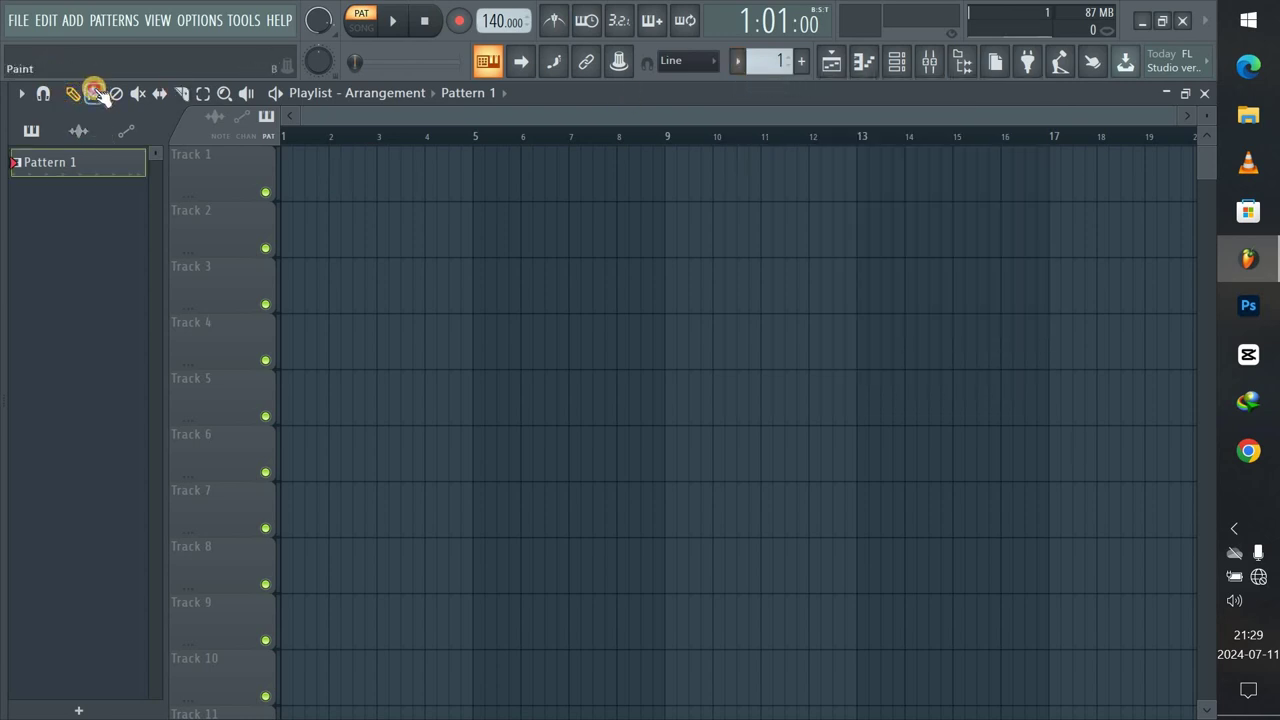
click(306, 166)
drag(338, 155, 293, 155)
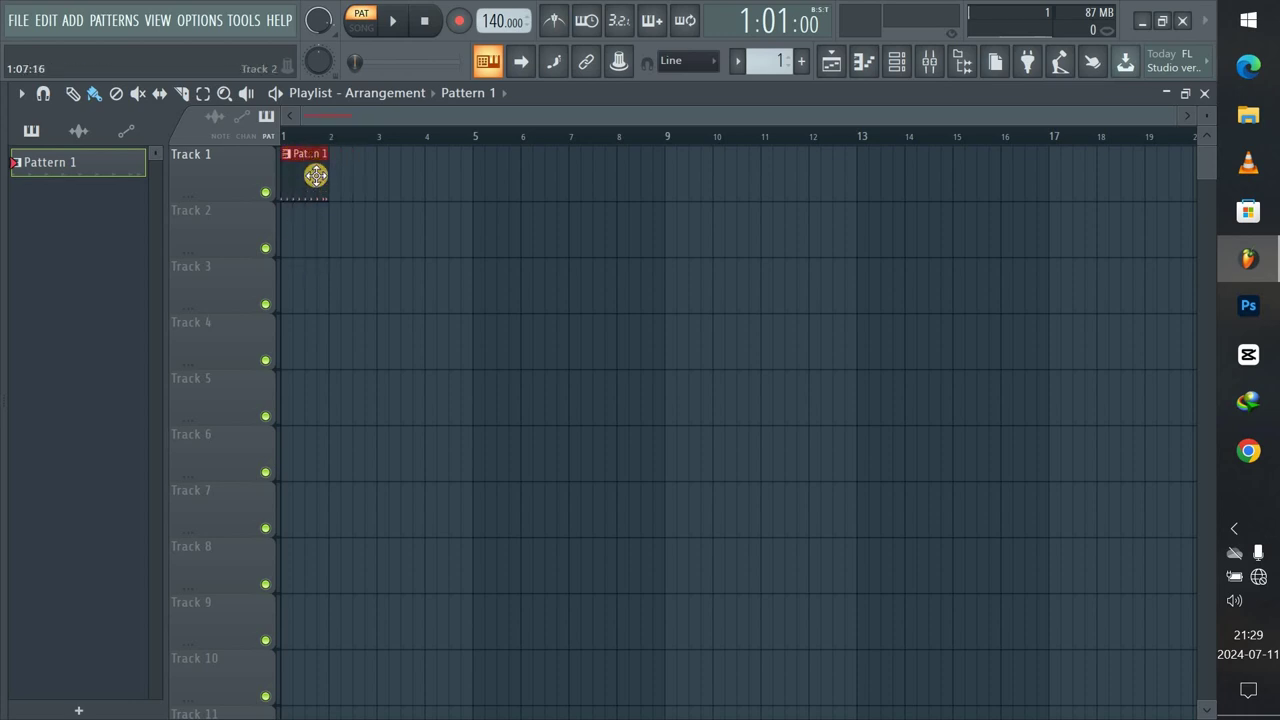
drag(349, 155, 465, 147)
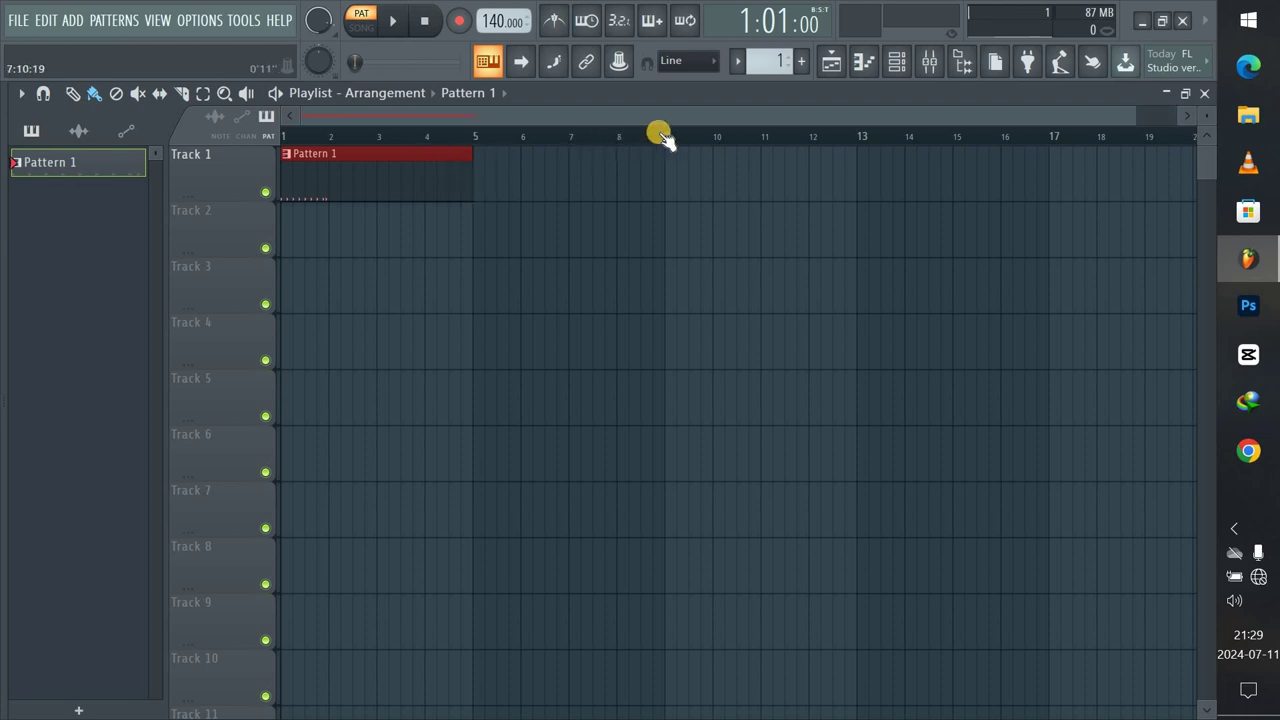
click(843, 63)
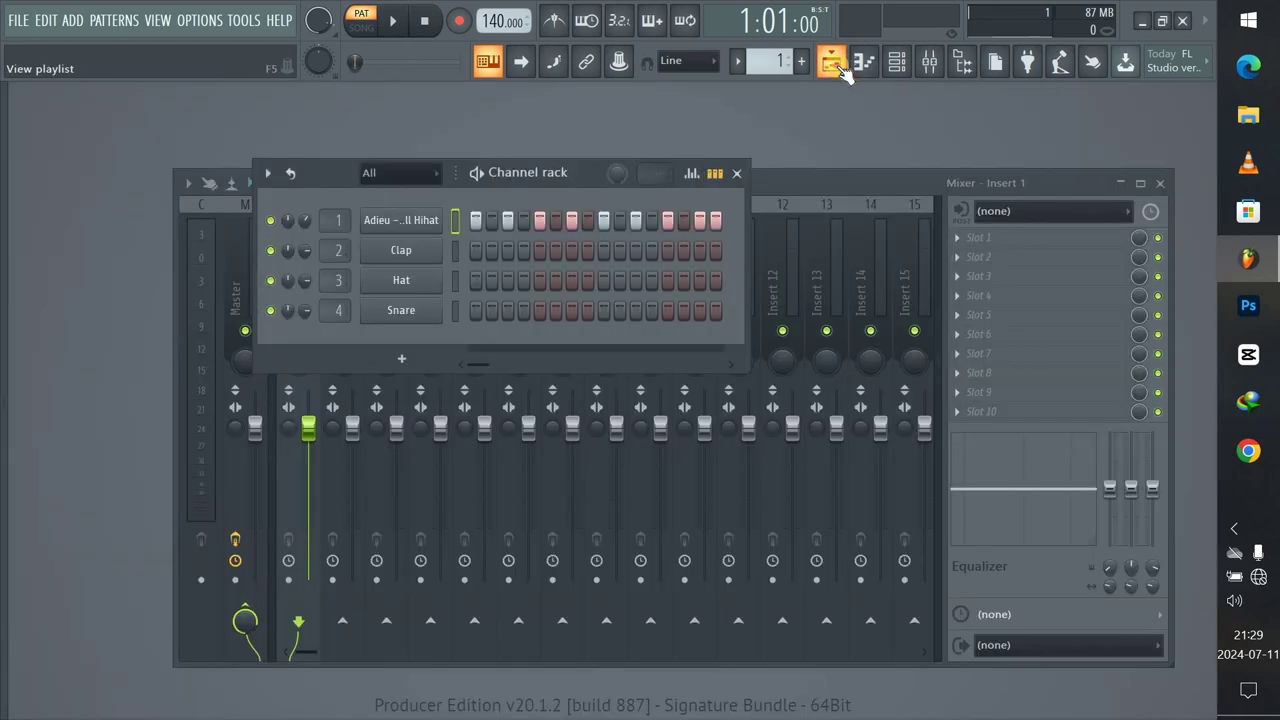
click(843, 63)
click(864, 64)
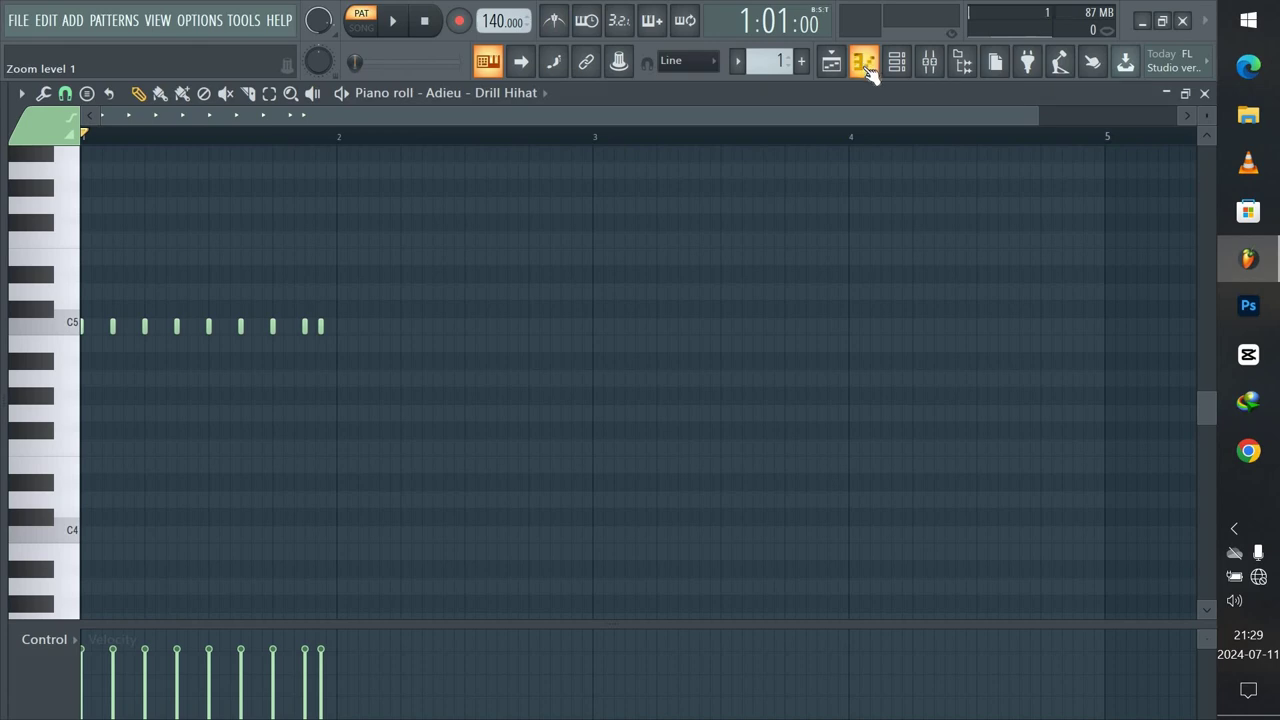
click(866, 66)
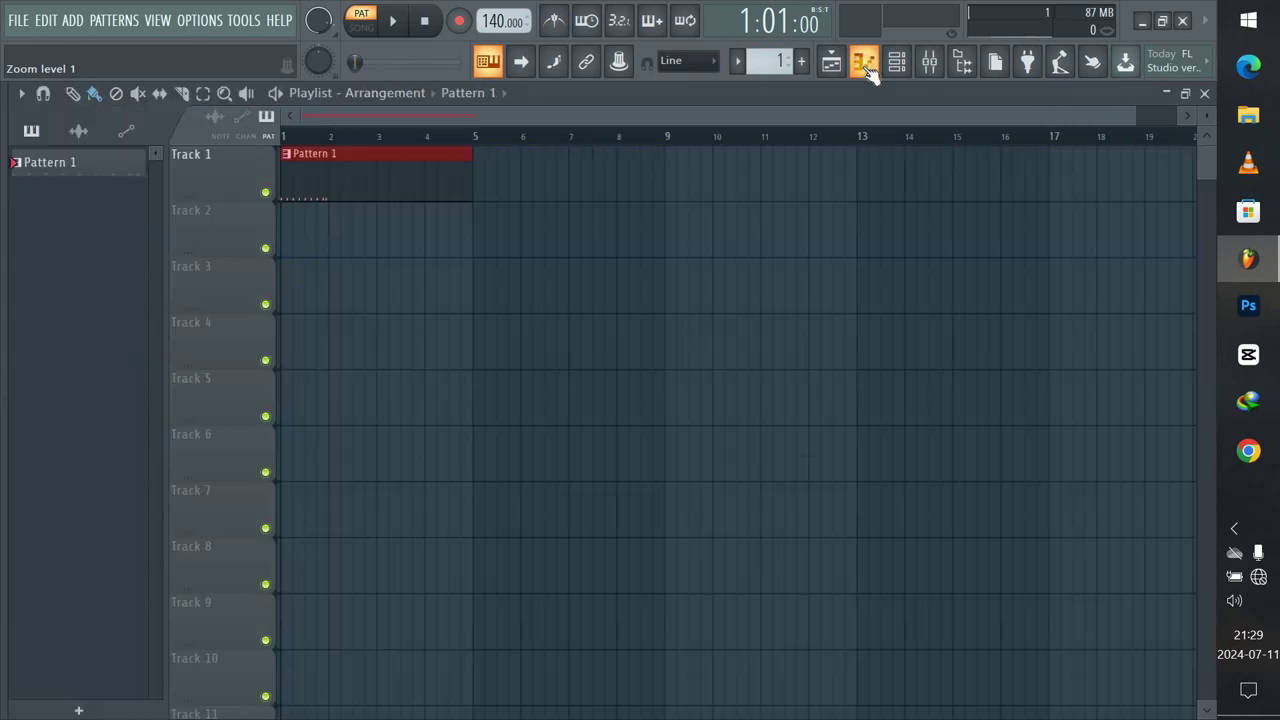
Duplicate the first bar's hi-hat notes three times in Pattern 1's piano roll to fill four bars, and return to the playlist.
double_click(366, 183)
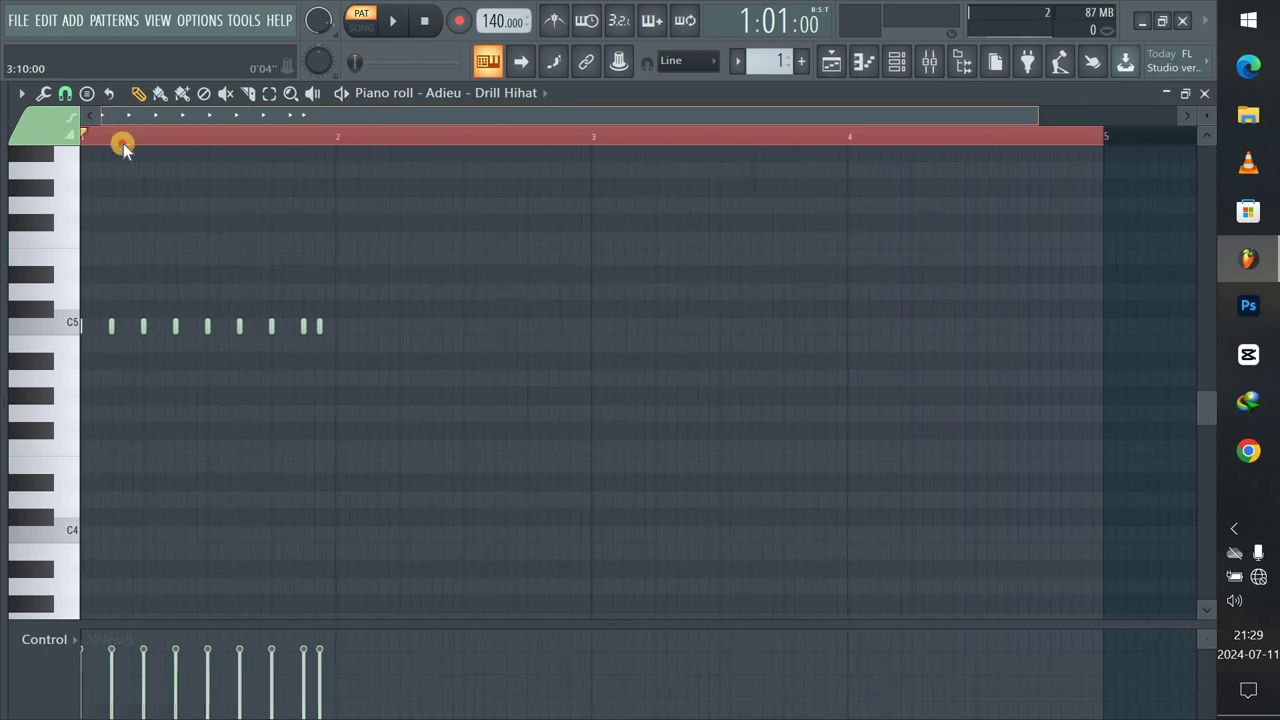
click(270, 93)
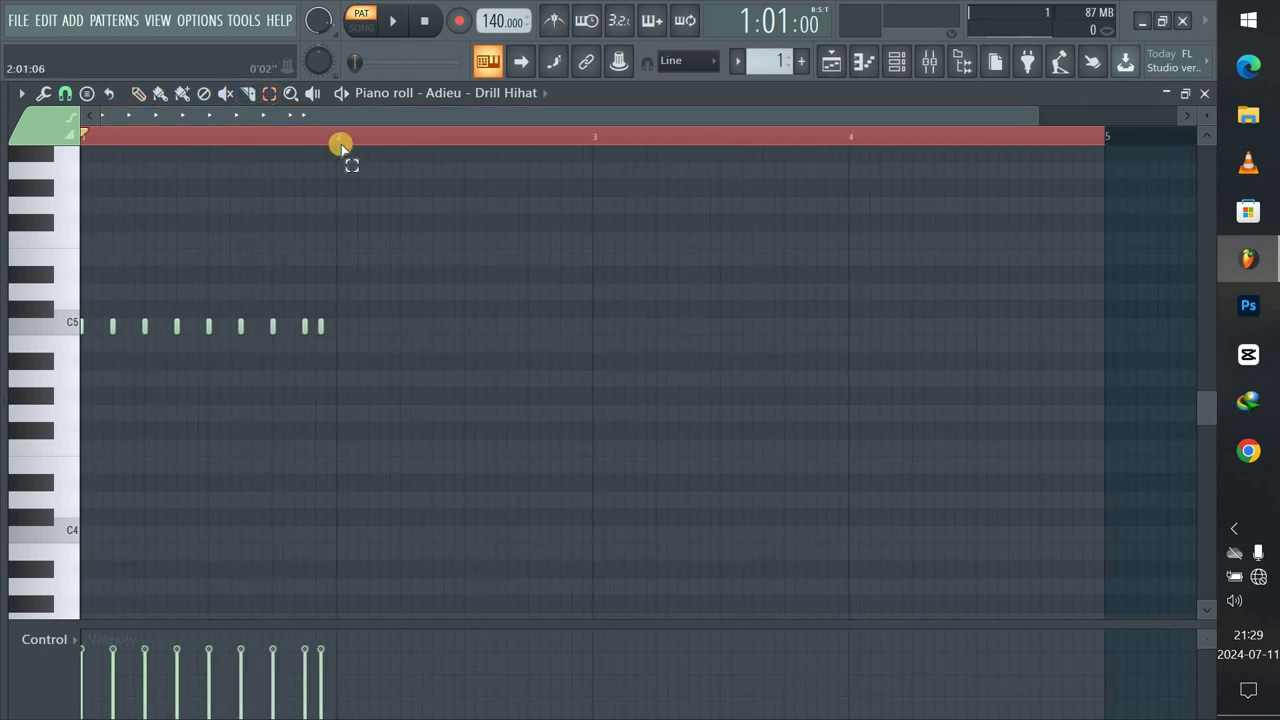
drag(338, 140, 10, 160)
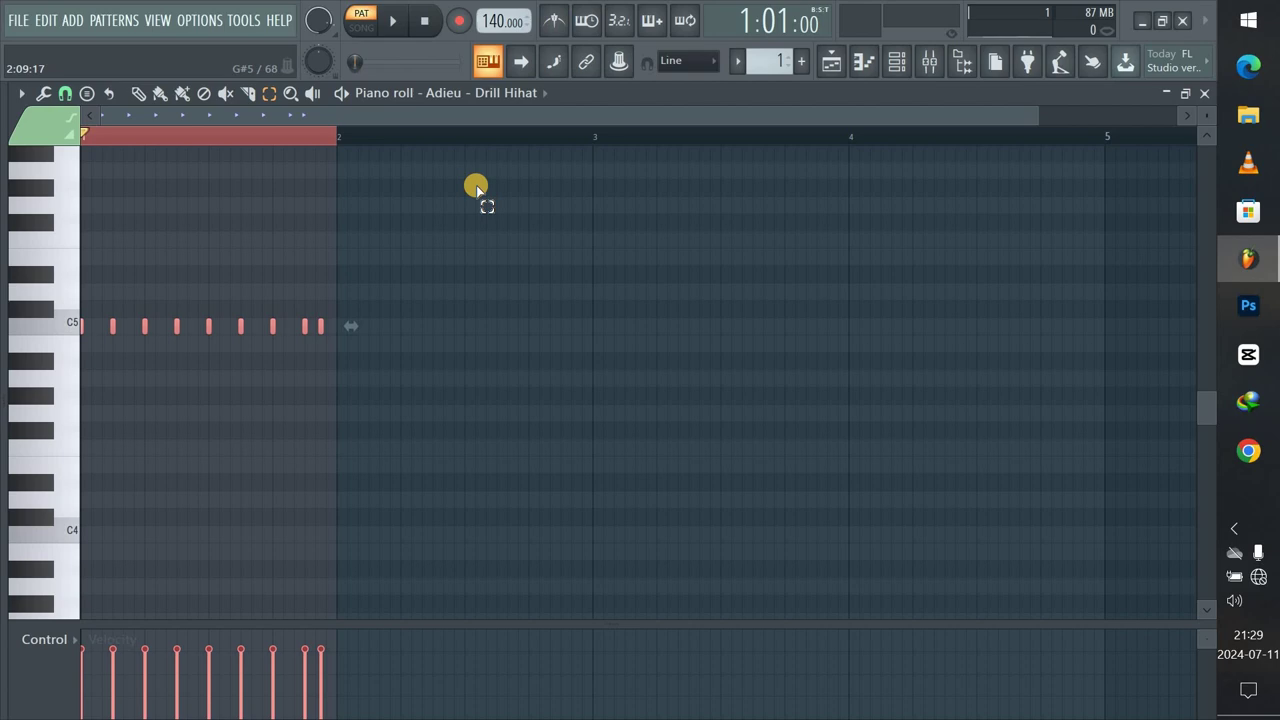
key(ctrl+b)
key(ctrl+b)
key(ctrl+b)
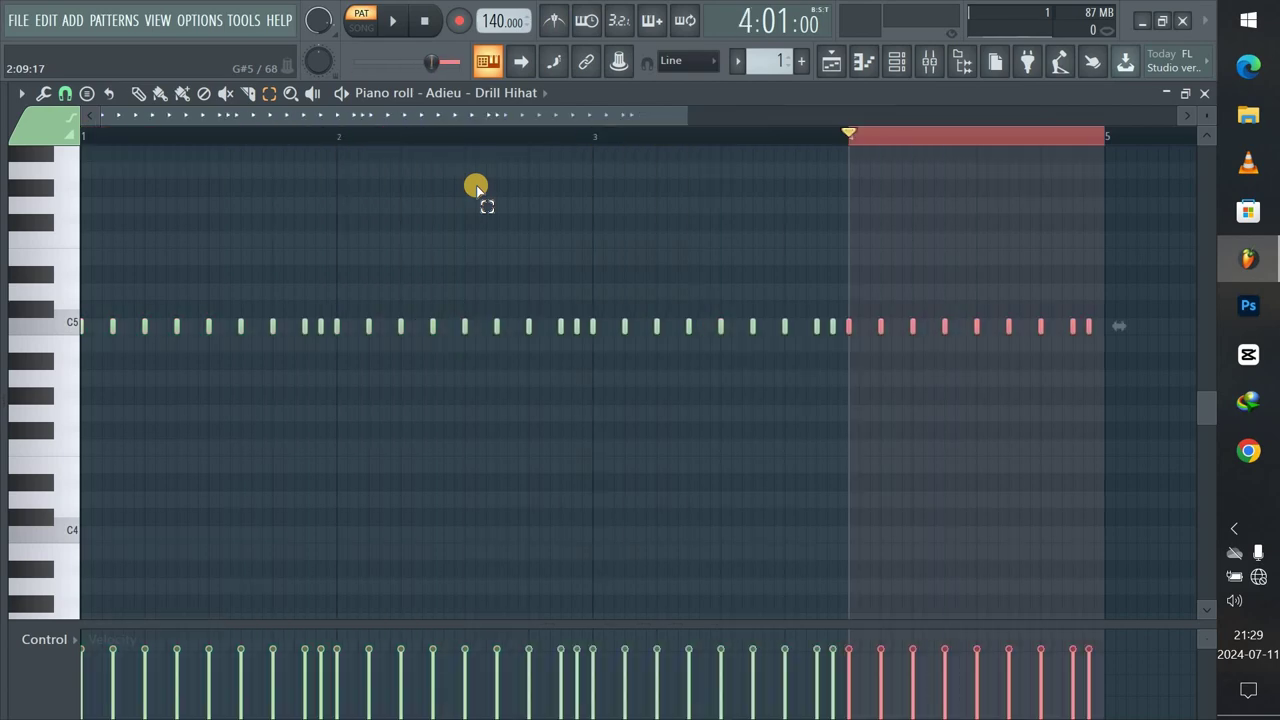
click(872, 136)
click(904, 66)
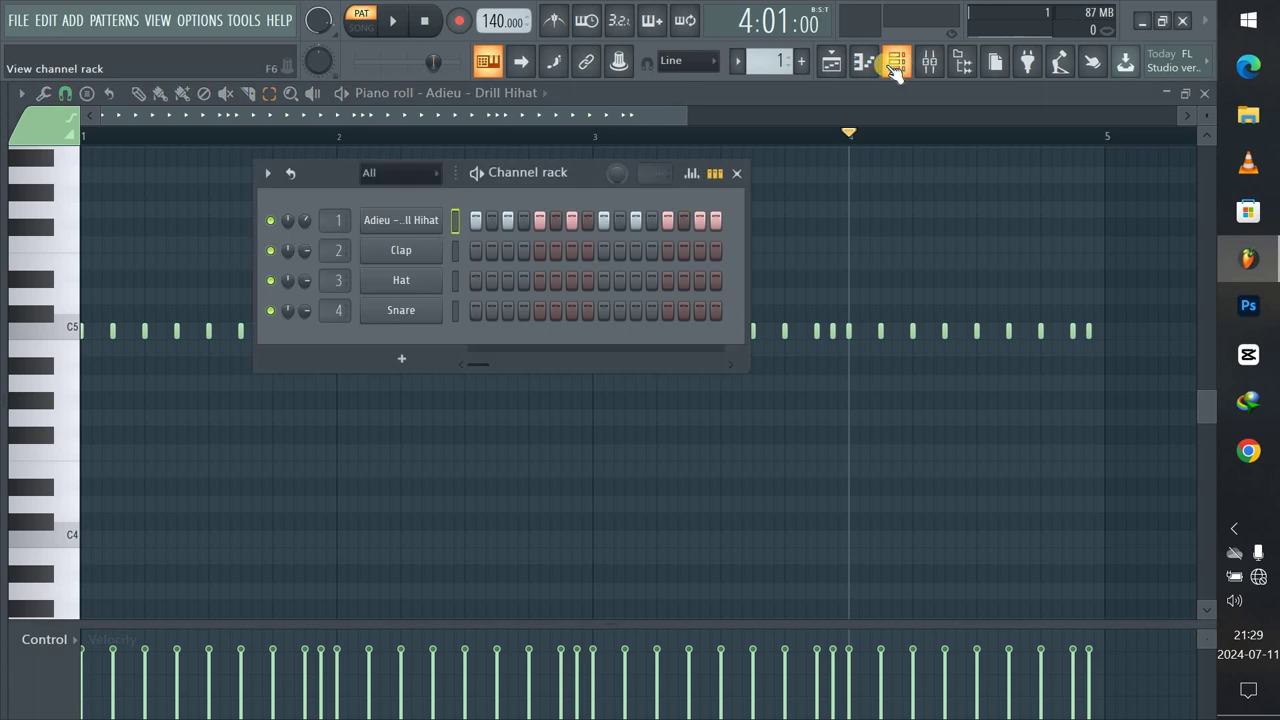
click(838, 66)
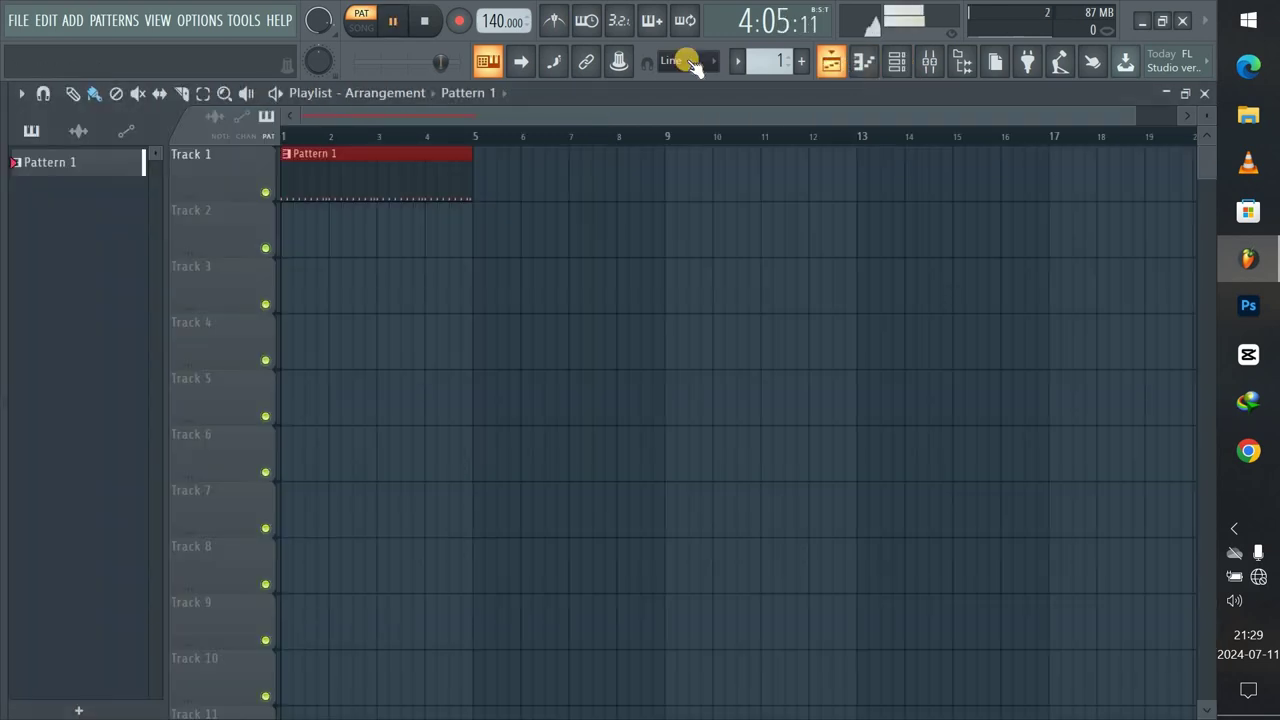
Play the playlist arrangement in song mode, stop playback and return to pattern mode.
click(366, 30)
click(366, 30)
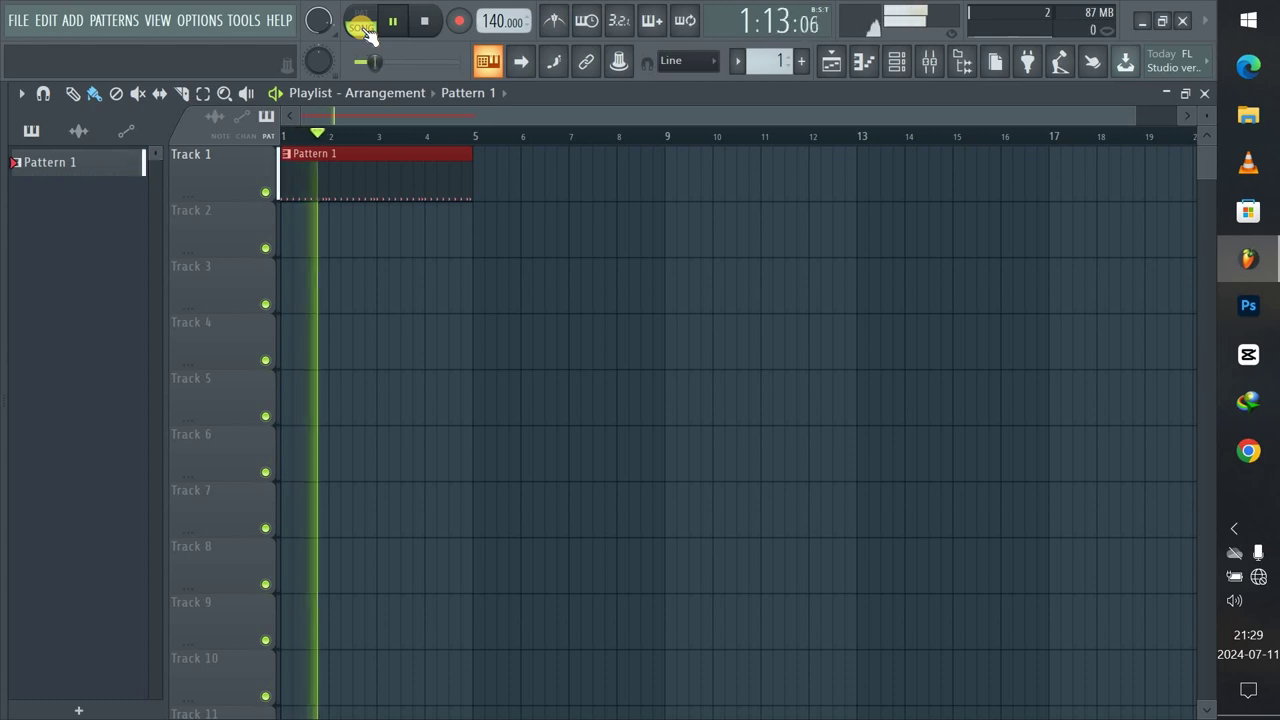
key(space)
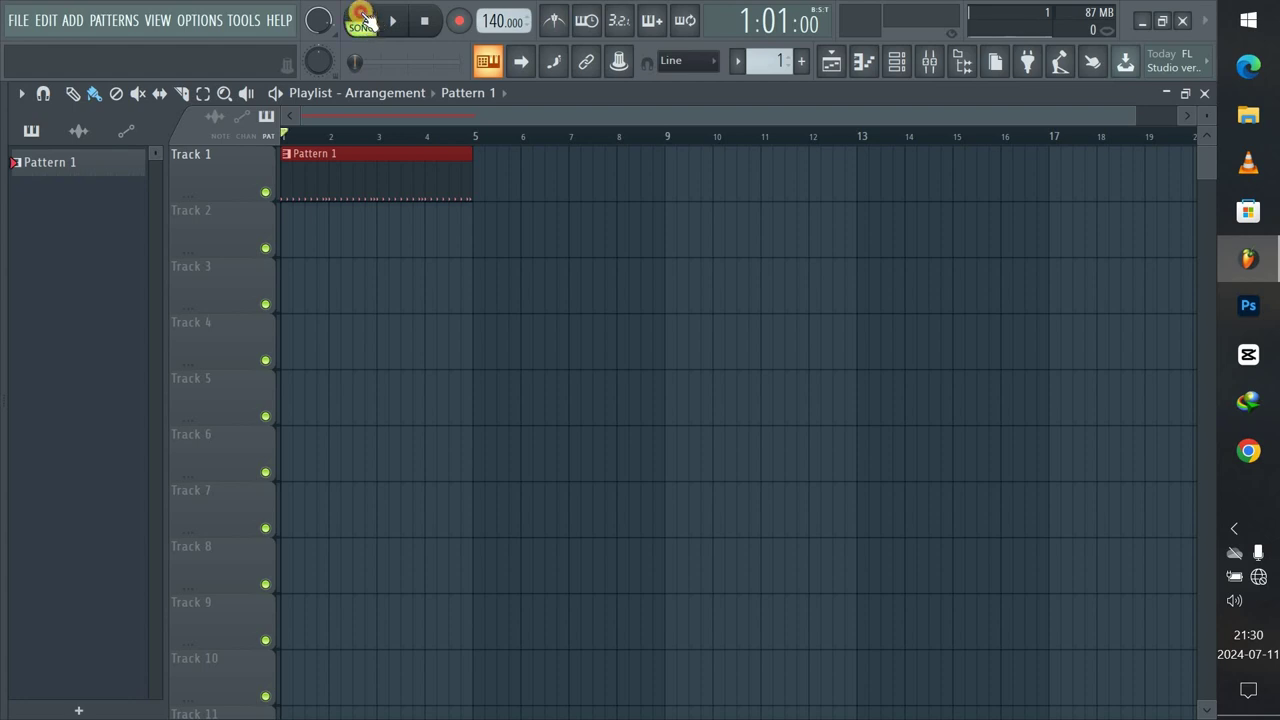
click(362, 20)
Audition samples from the Claps folder while the pattern plays and load Adieu - Ding Clap onto the Clap channel.
click(897, 62)
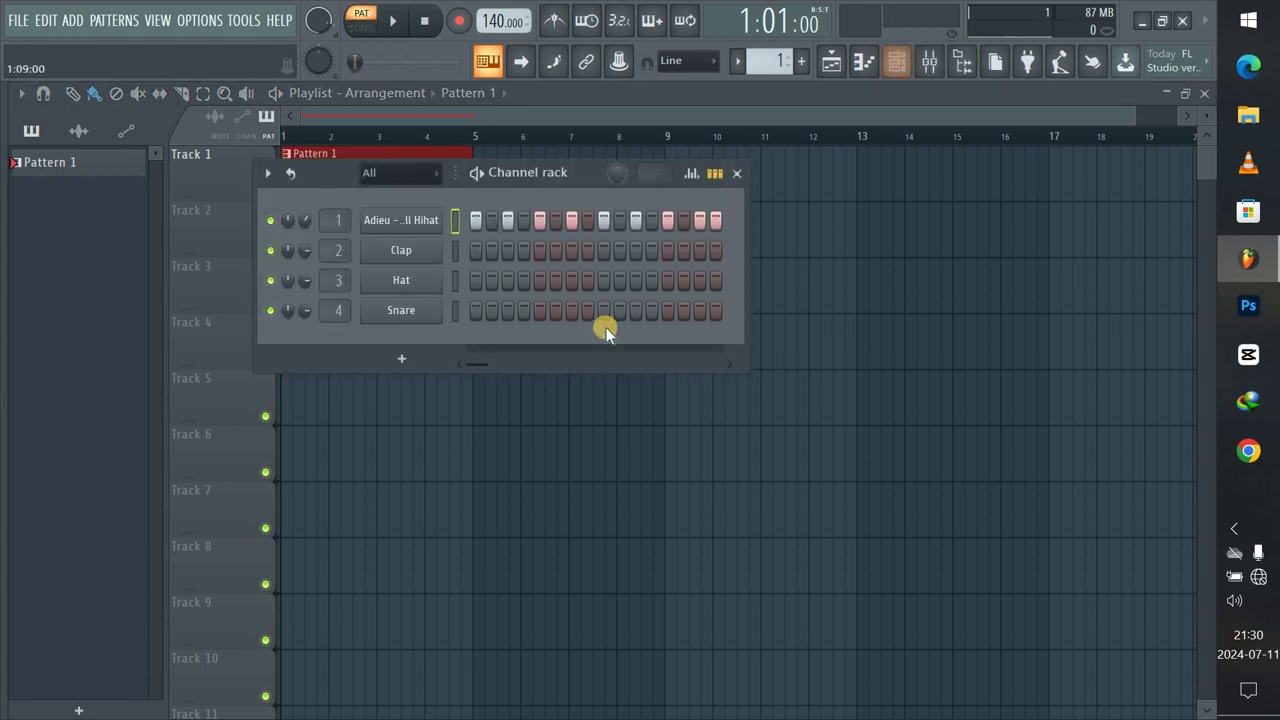
key(space)
mouse_move(2, 390)
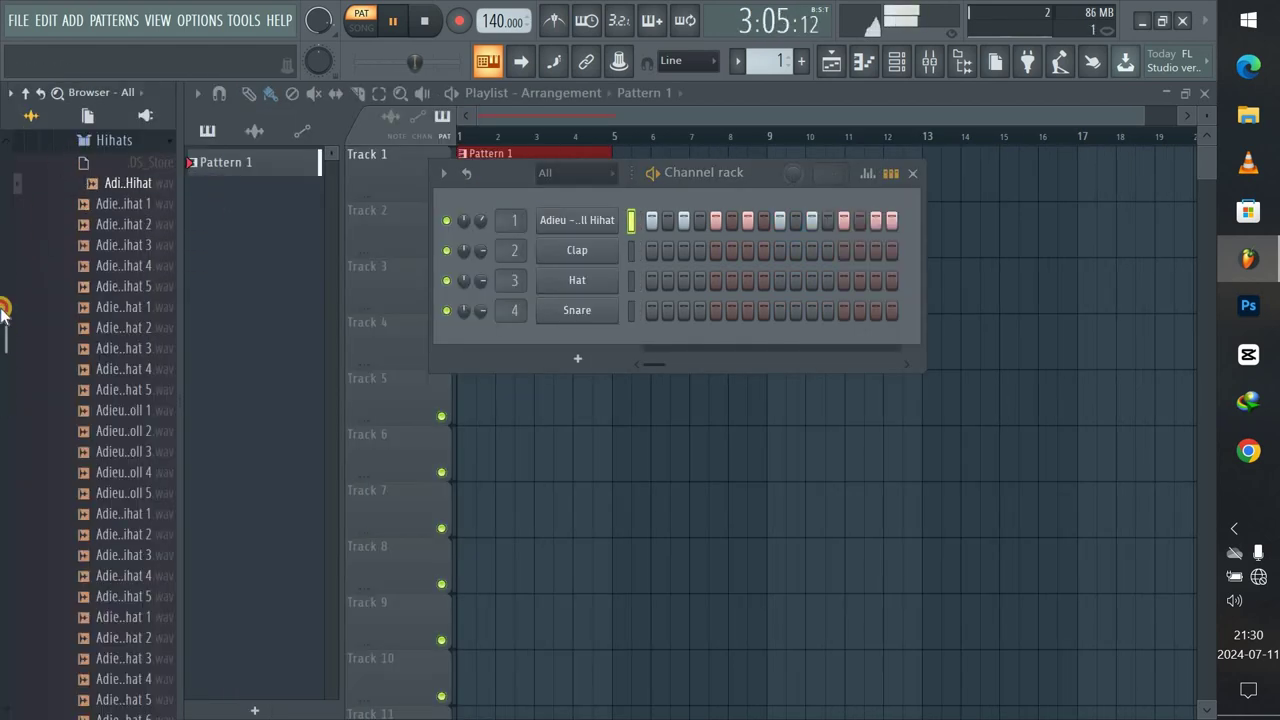
drag(3, 312, 1, 271)
click(100, 290)
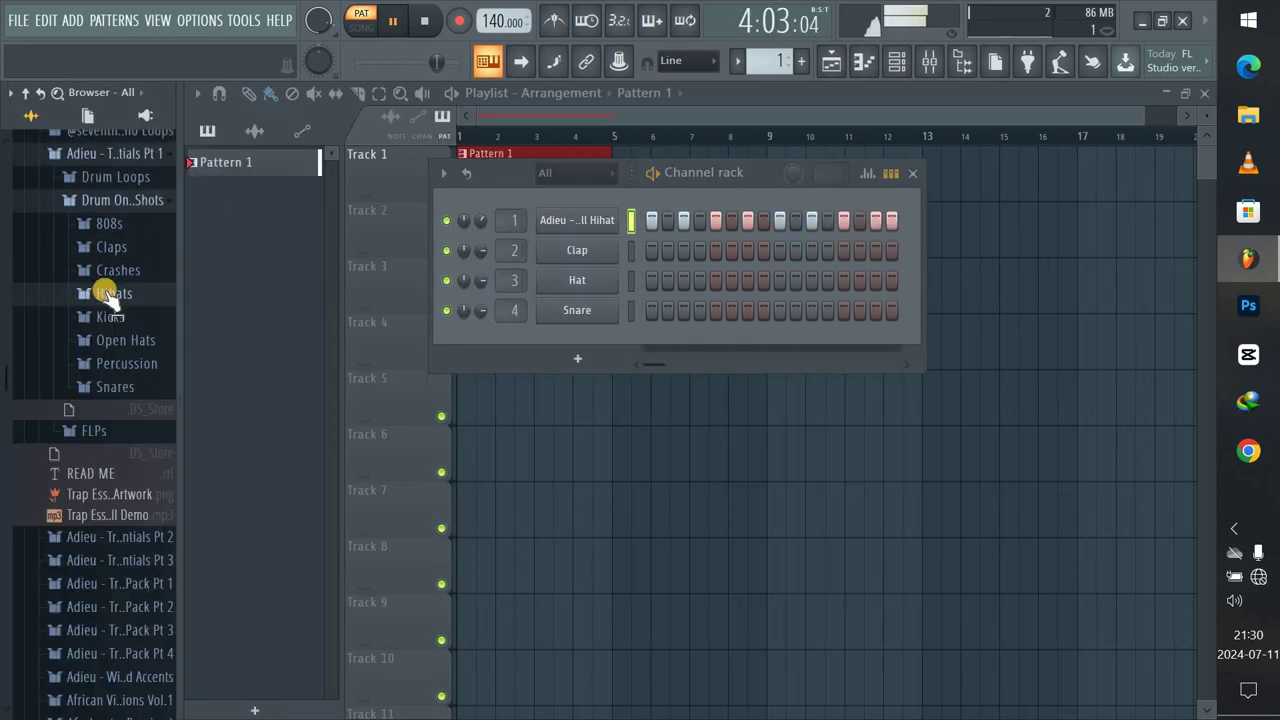
click(133, 246)
click(135, 310)
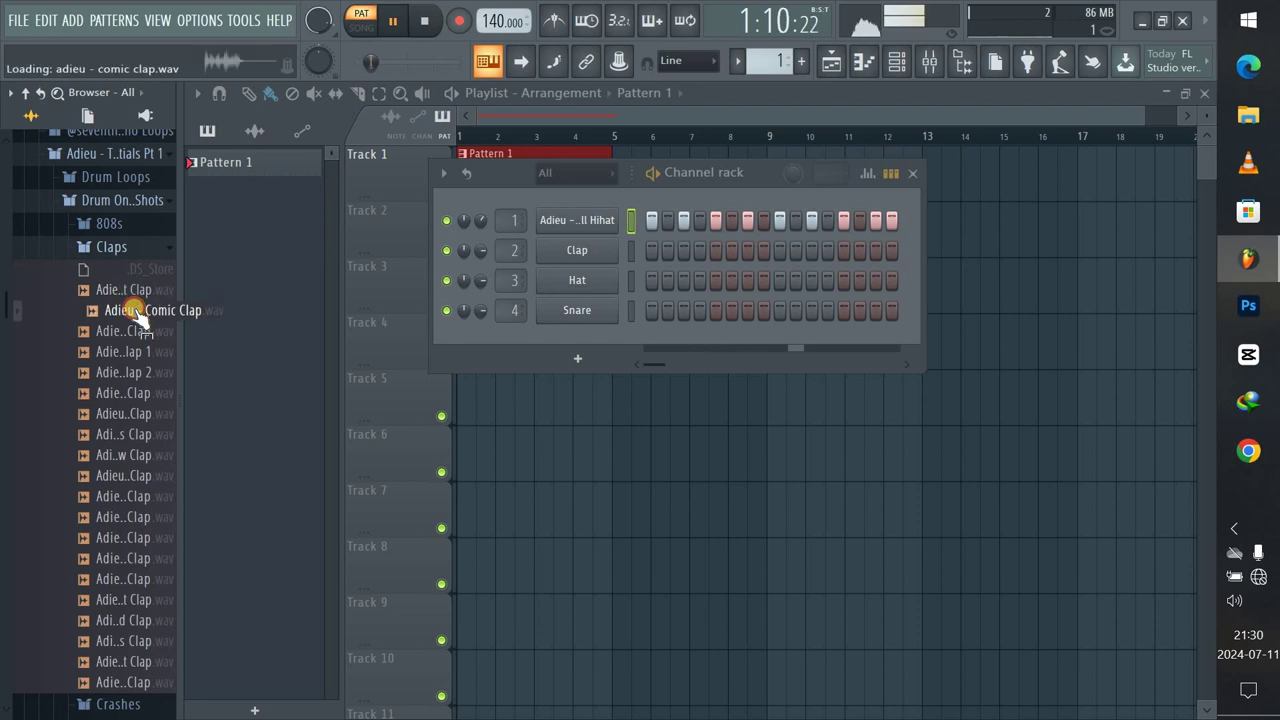
click(135, 331)
drag(138, 333, 418, 253)
Enable Cut itself on the Ding Clap channel and add a clap hit on step 9.
right_click(415, 256)
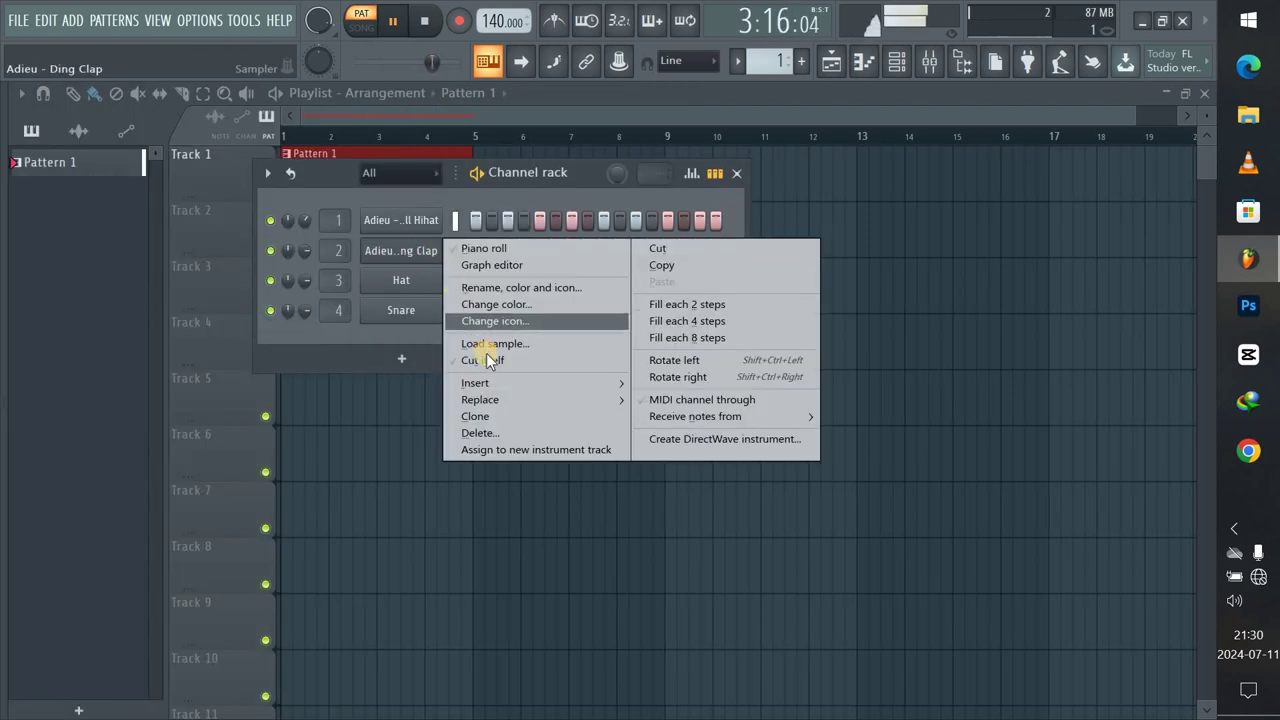
click(486, 359)
click(415, 256)
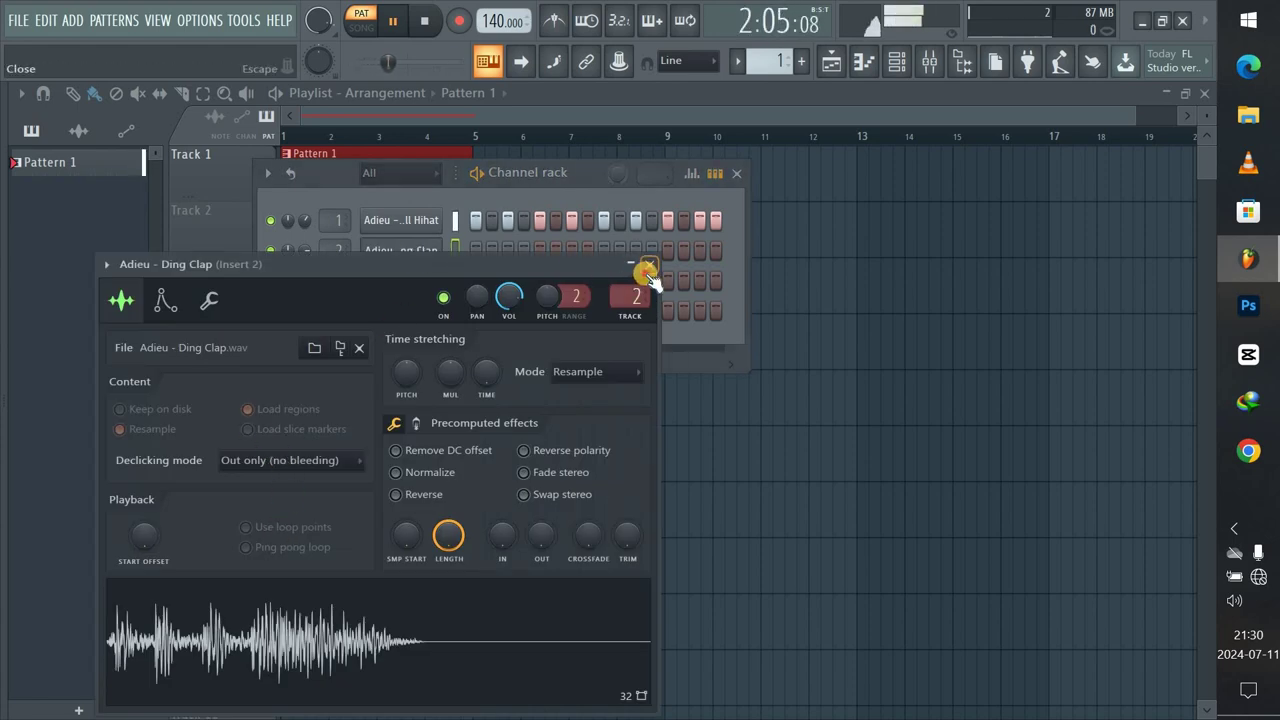
click(649, 265)
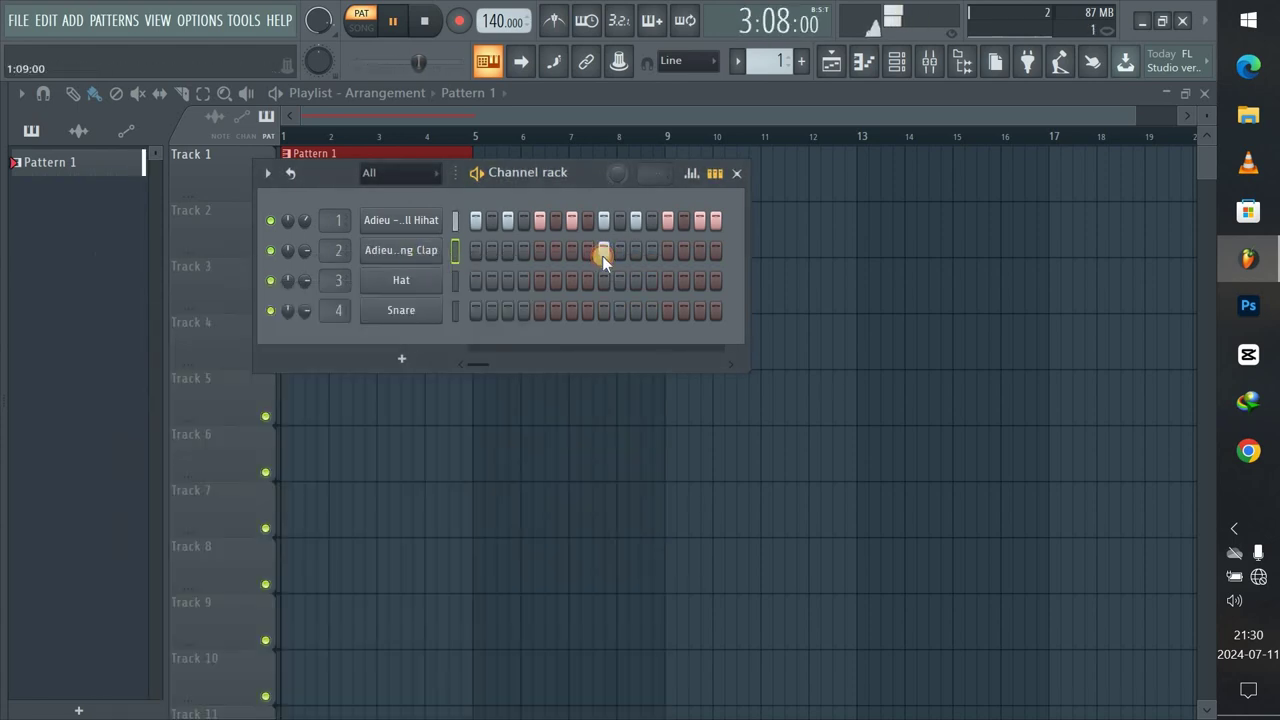
Duplicate the first bar of the Ding Clap piano roll three times to fill four bars.
right_click(416, 256)
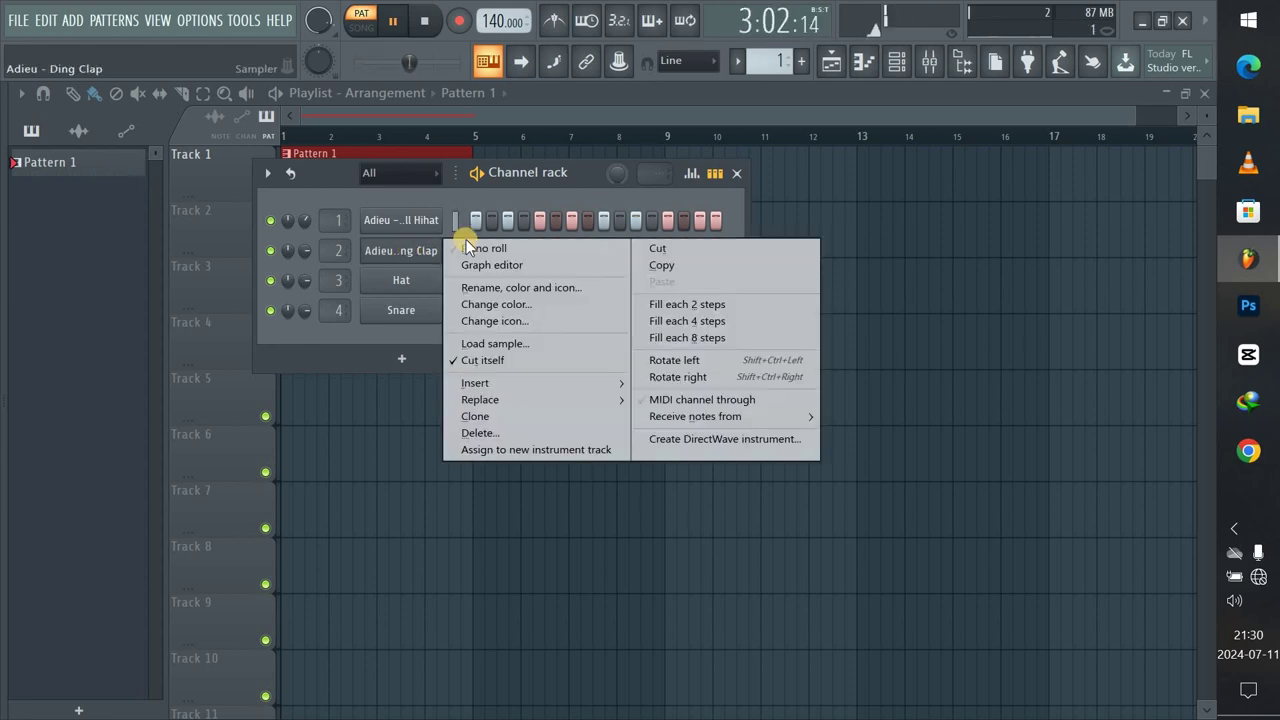
click(460, 249)
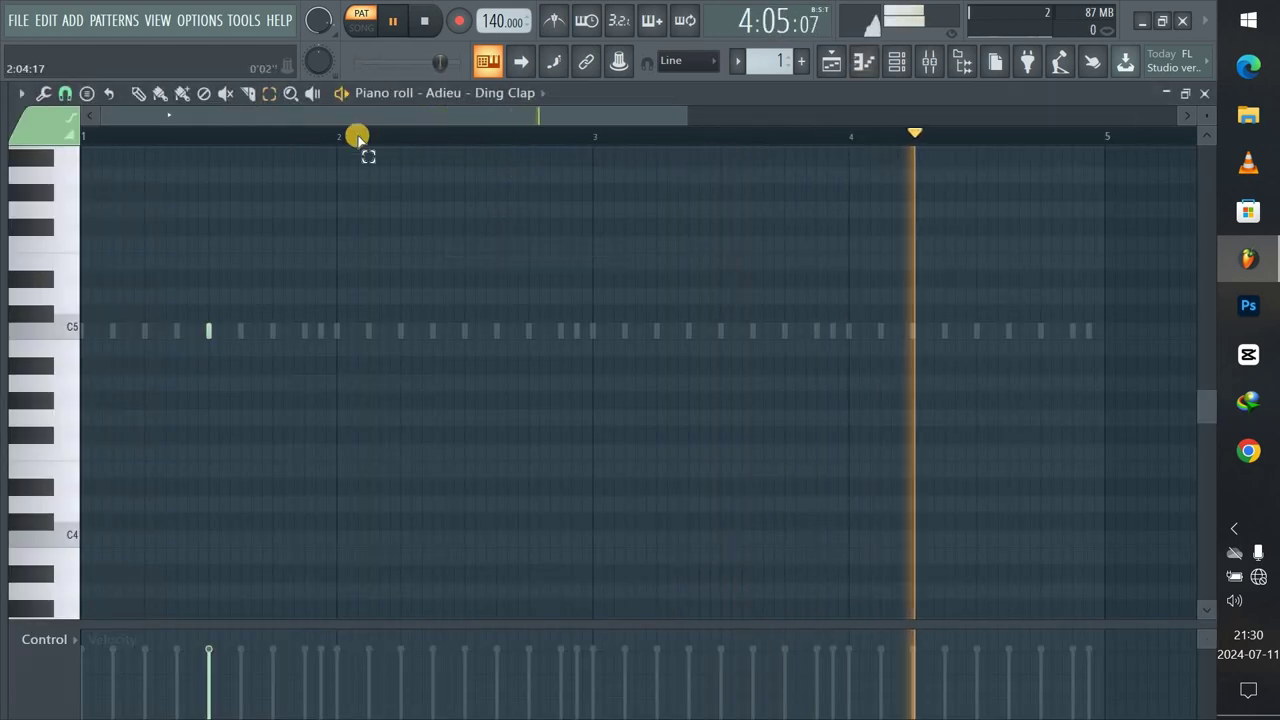
drag(337, 137, 40, 147)
key(ctrl+b)
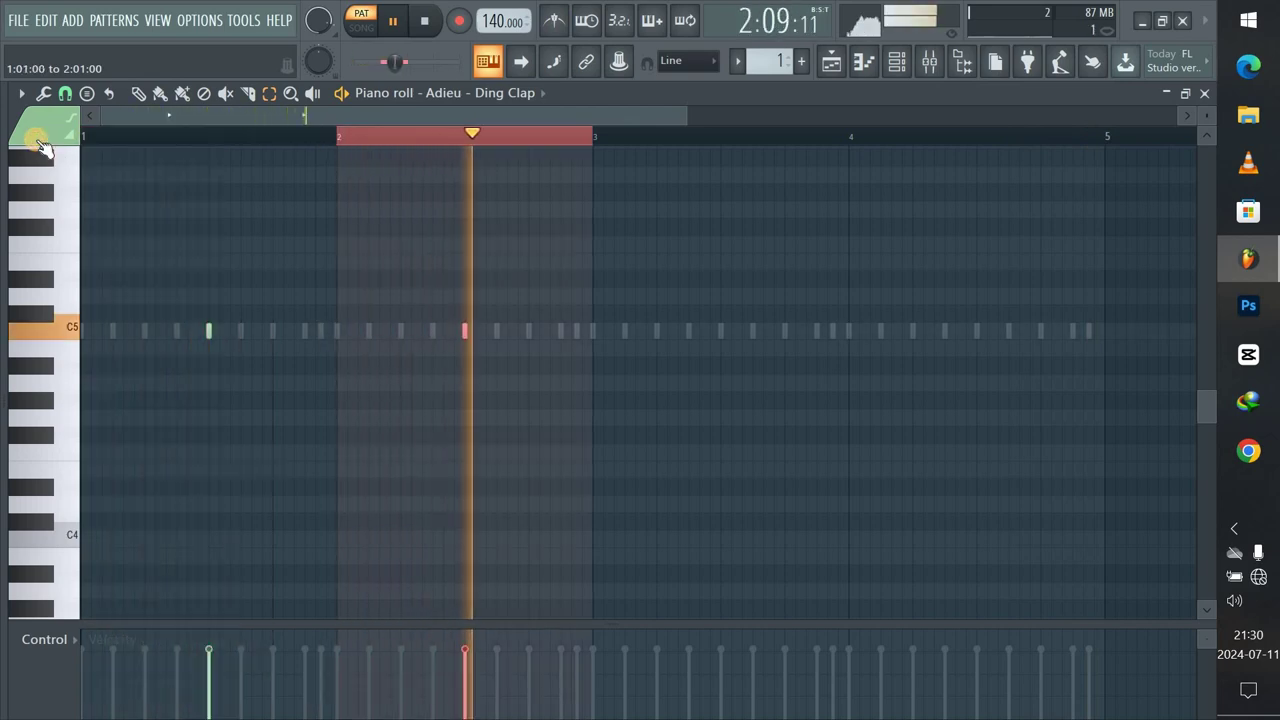
key(ctrl+b)
key(ctrl+b)
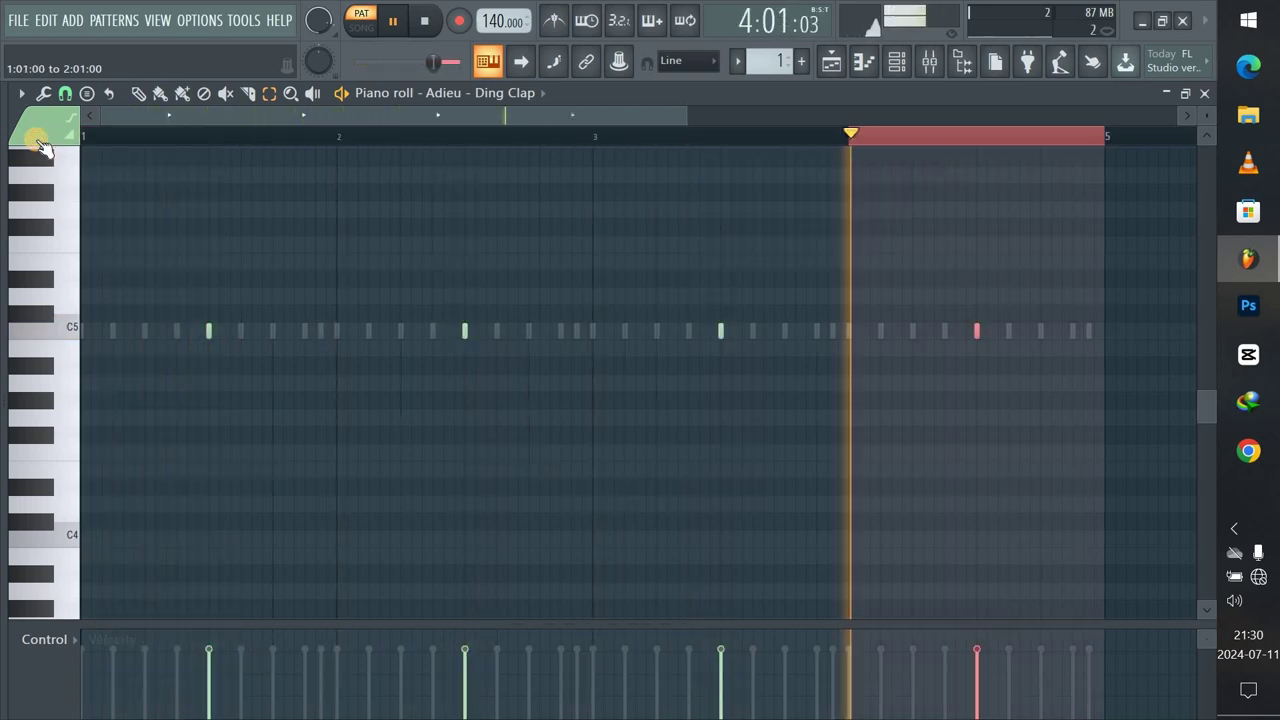
double_click(885, 130)
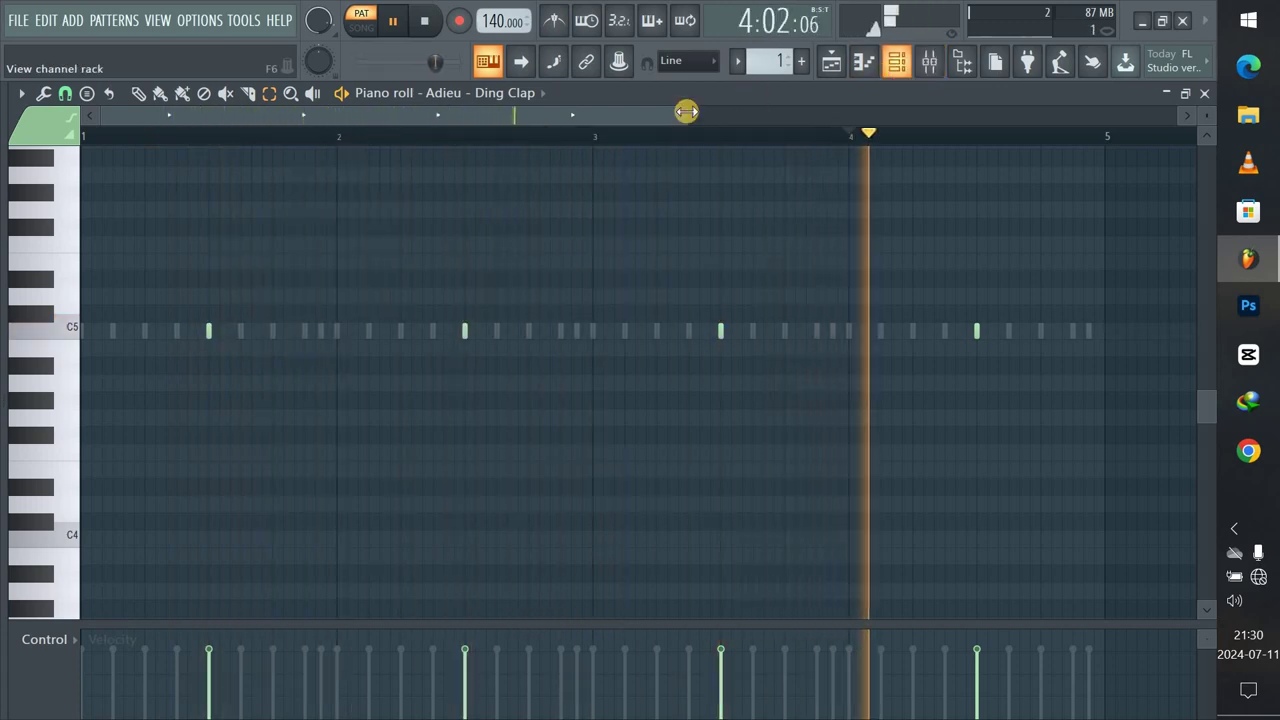
In the Drill Hihat piano roll, draw four extra C5 notes around the last two hits of bar 4 to form an even six-note roll.
click(525, 93)
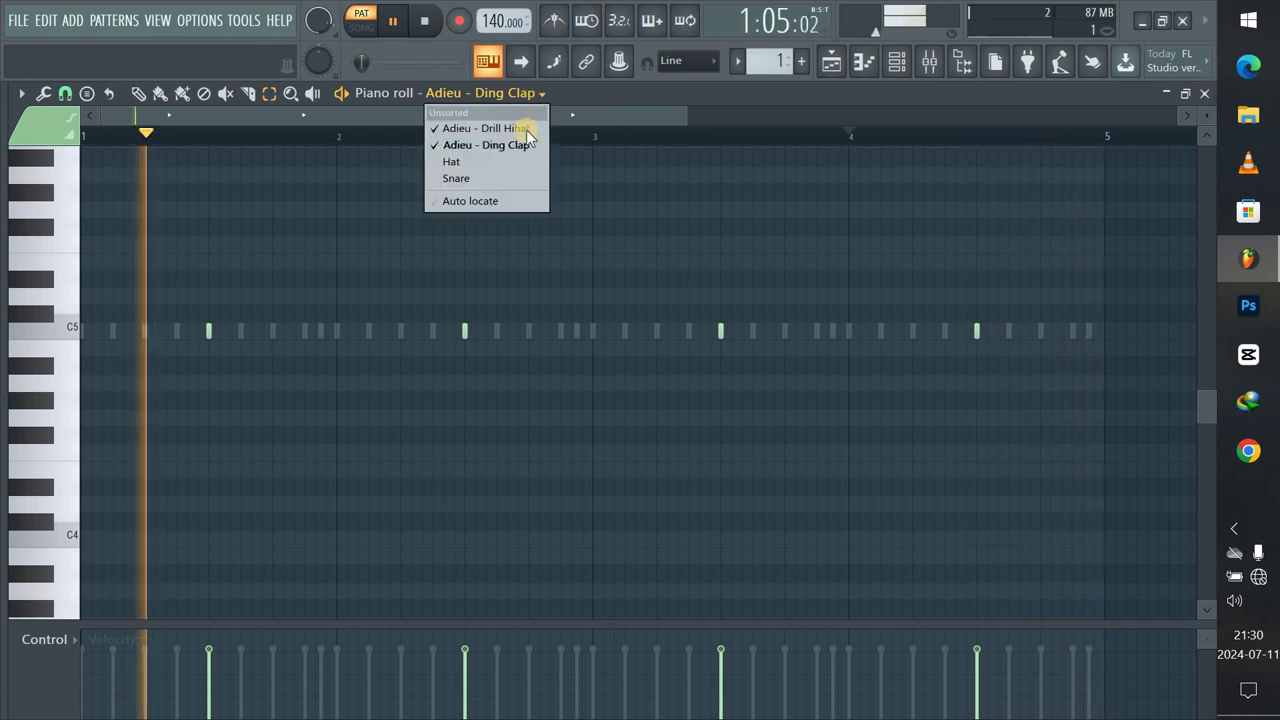
click(530, 128)
mouse_move(536, 124)
mouse_down()
mouse_move(745, 140)
mouse_move(940, 117)
mouse_move(471, 117)
mouse_move(707, 139)
mouse_up()
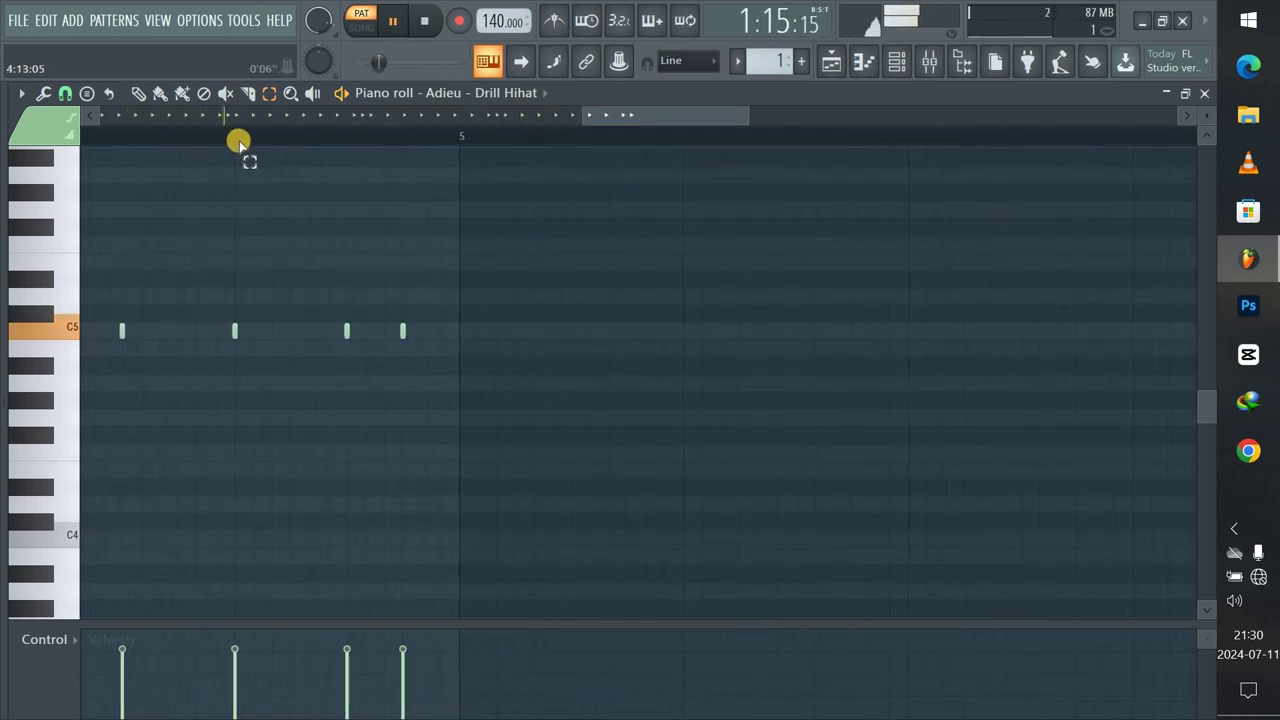
click(138, 93)
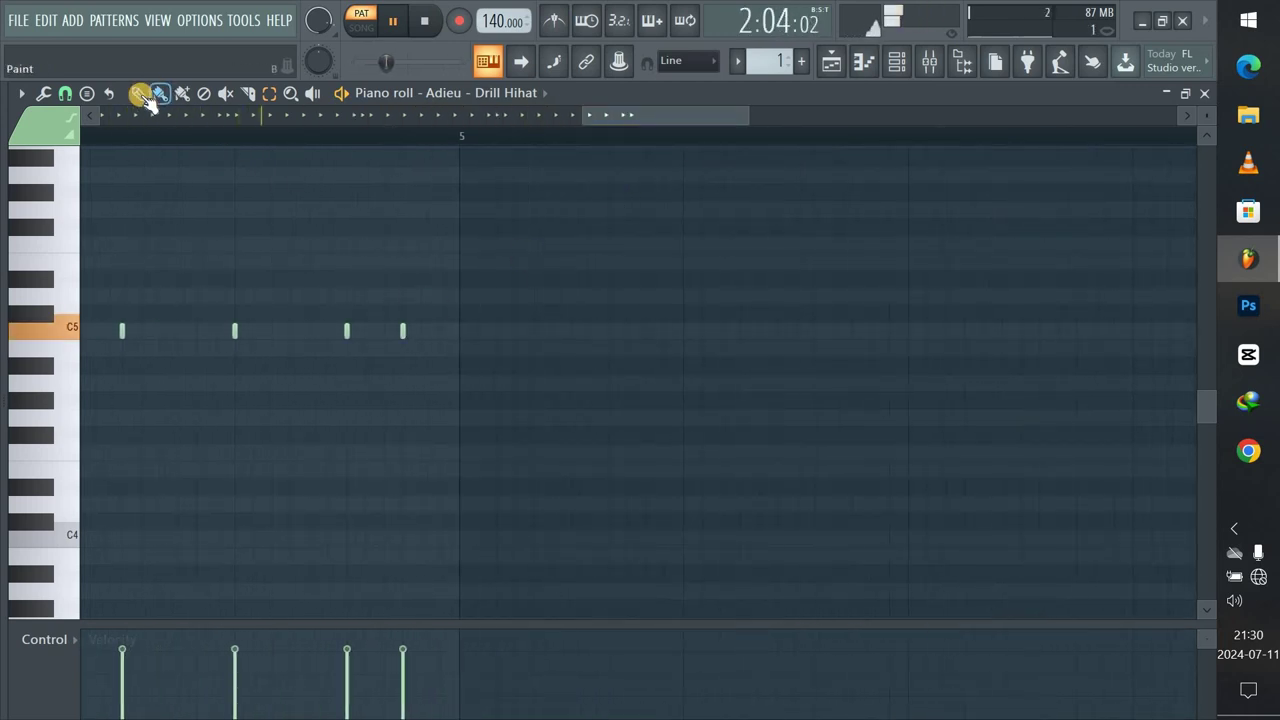
click(366, 336)
right_click(362, 340)
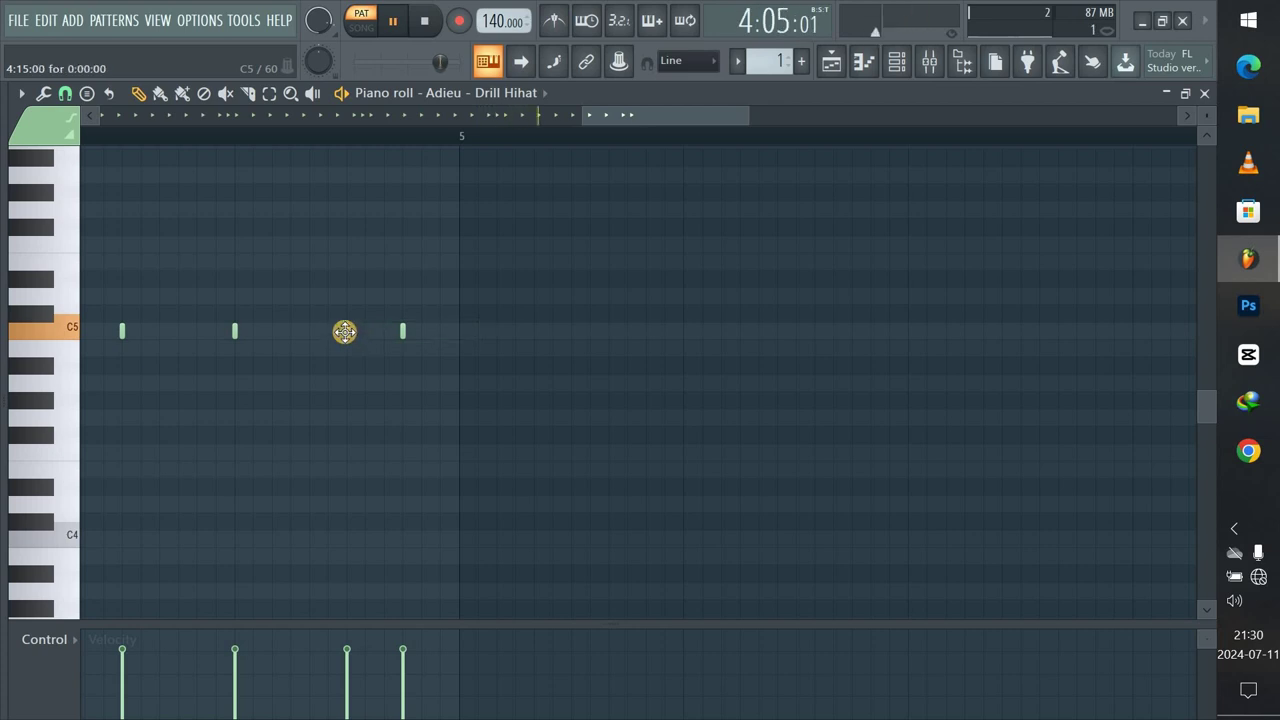
click(365, 331)
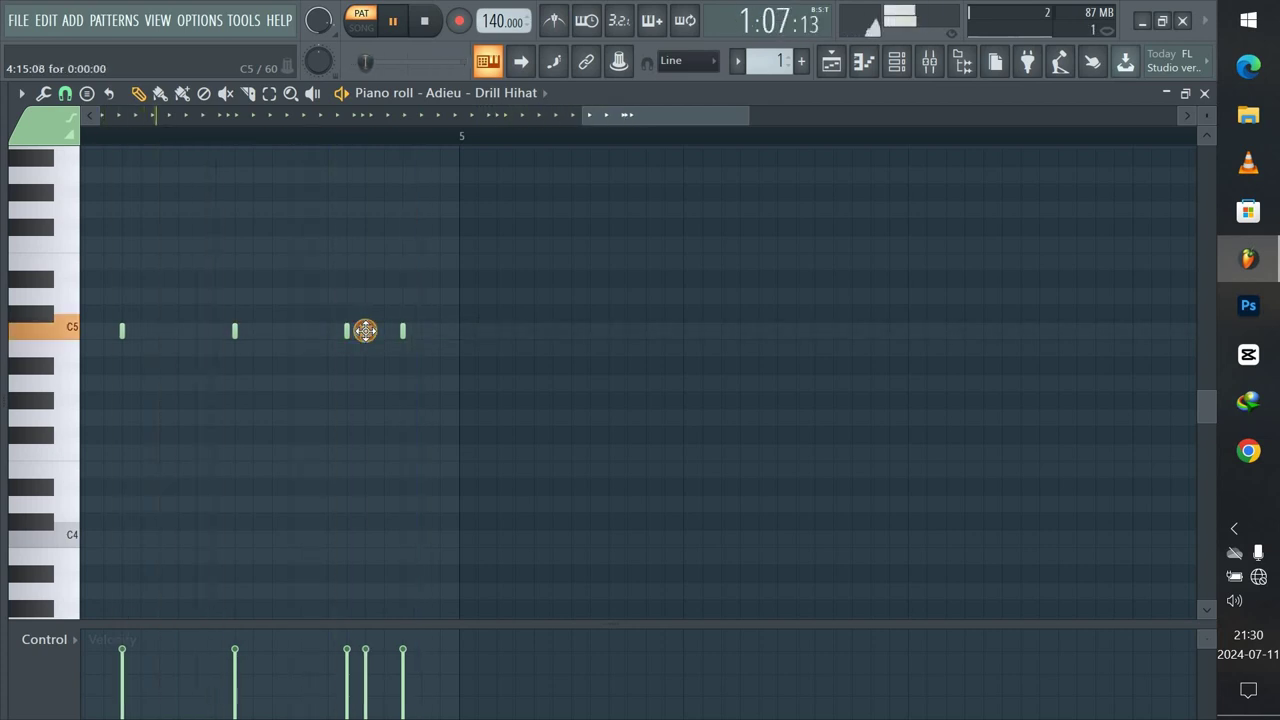
click(384, 331)
click(421, 331)
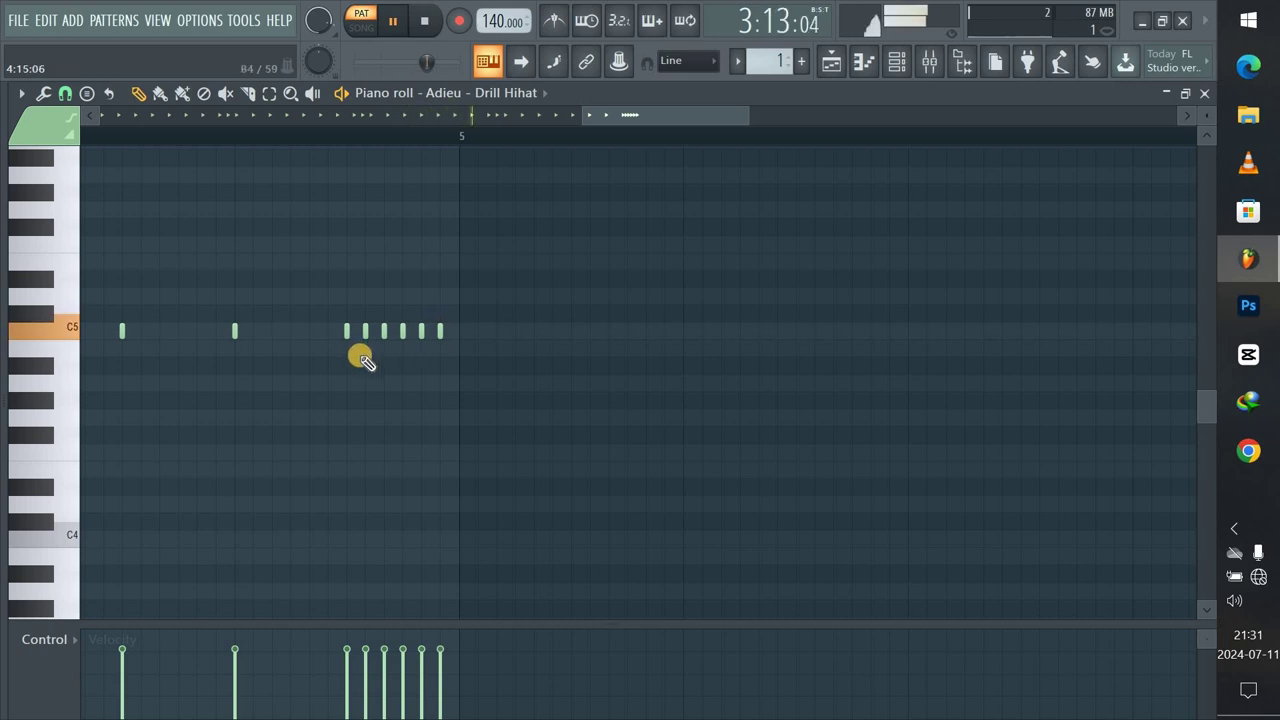
Shape the velocities of the hi-hat roll at the end of bar 4 into a rising ramp and stop playback.
drag(428, 664, 422, 651)
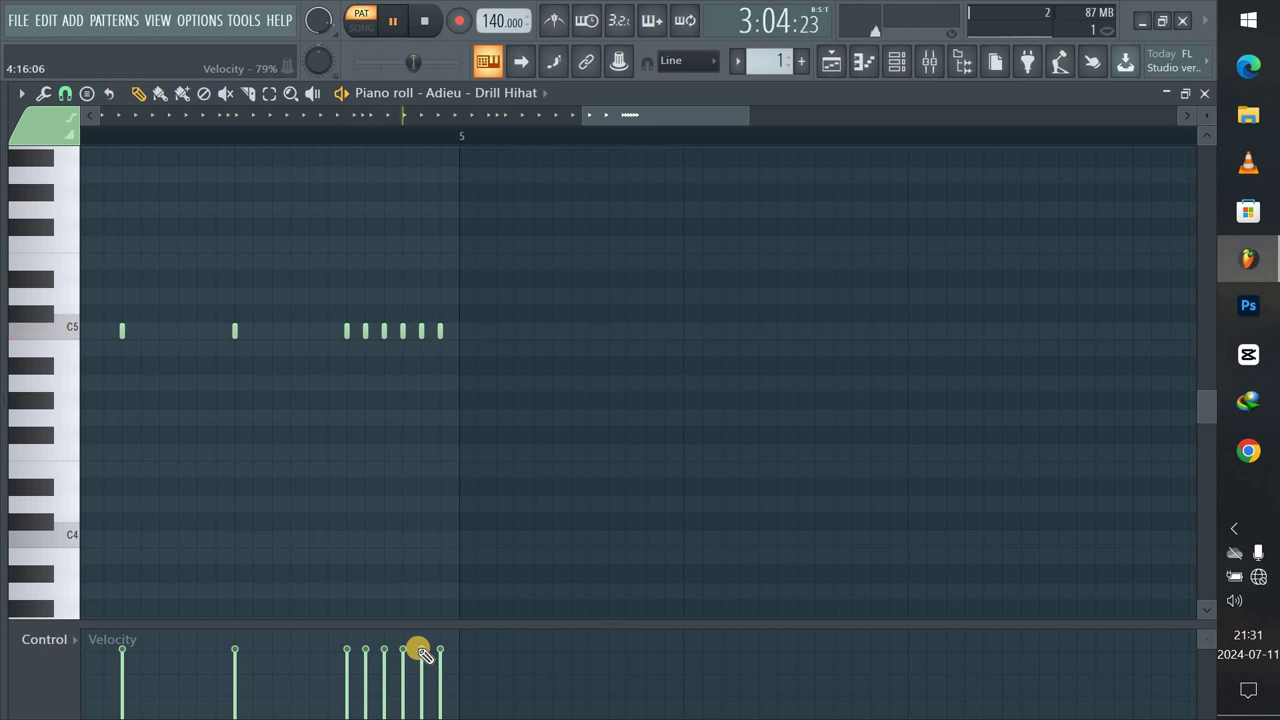
mouse_move(422, 652)
mouse_down()
mouse_move(331, 674)
mouse_move(409, 640)
mouse_move(423, 649)
mouse_move(331, 677)
mouse_move(363, 674)
mouse_move(334, 690)
mouse_up()
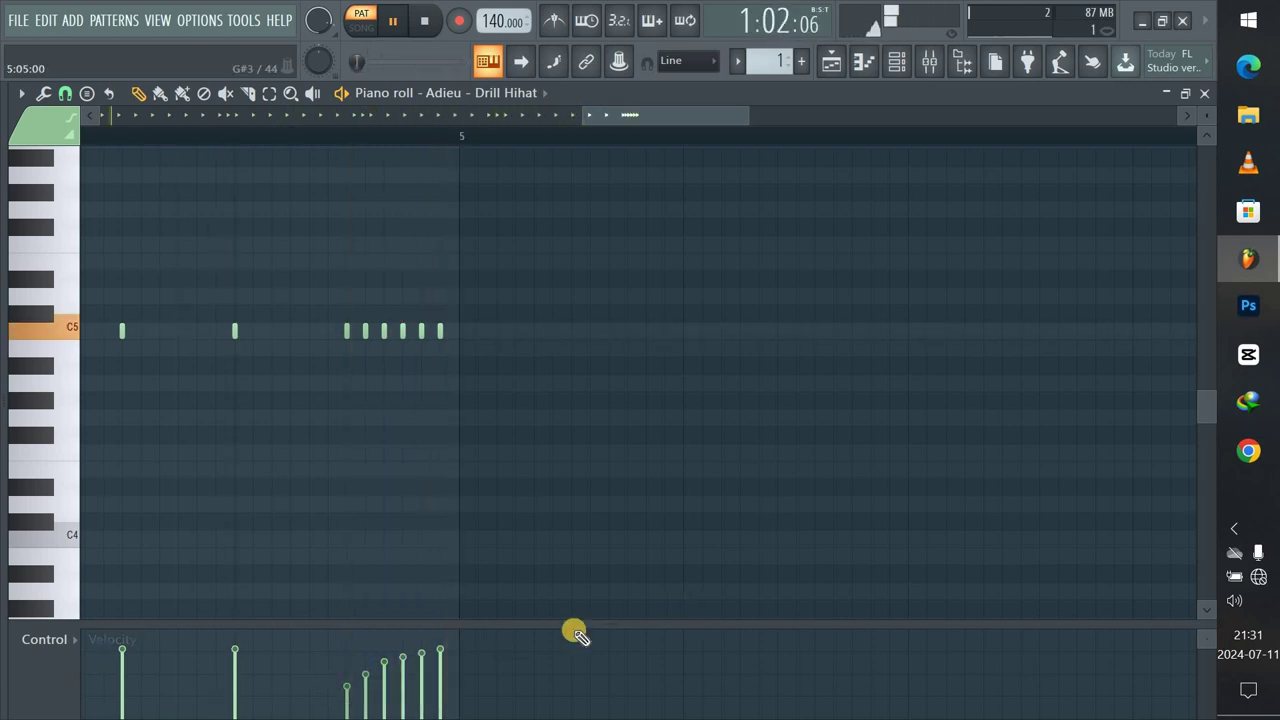
drag(392, 670, 340, 692)
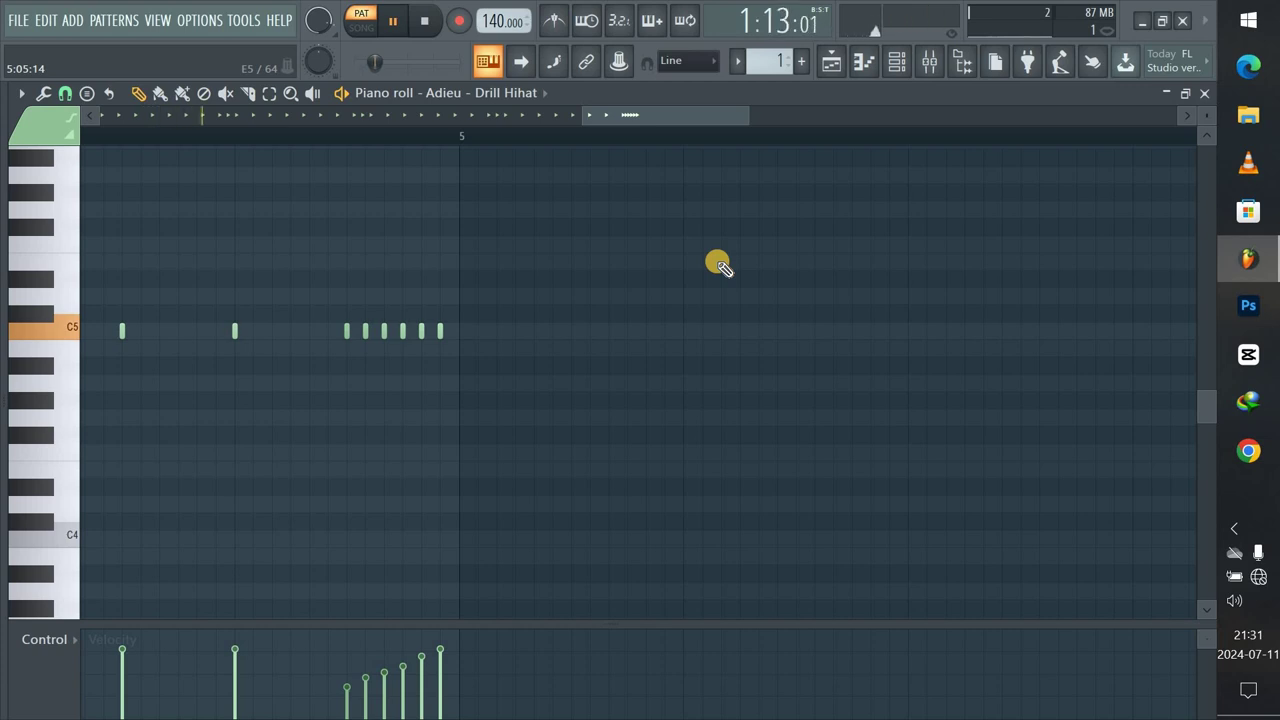
key(space)
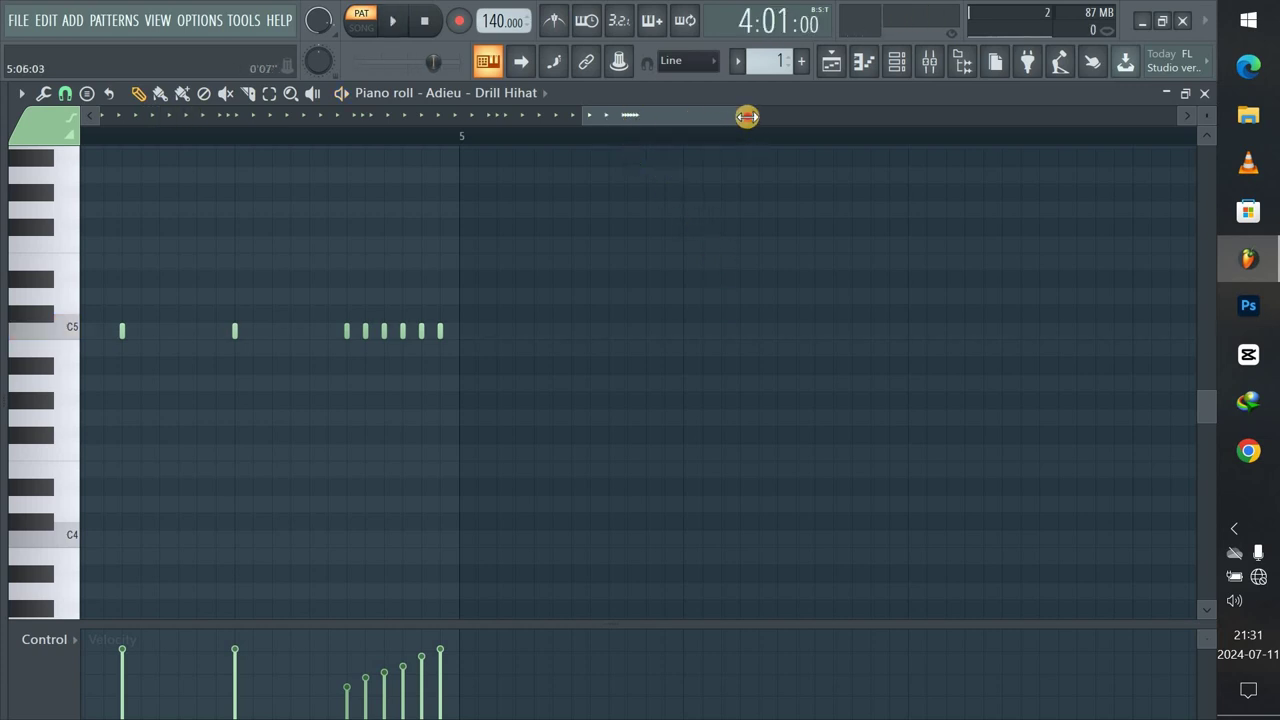
Draw C5 notes in the gaps and after the last hit of the bar 4 hi-hat roll to double its density, and play it back.
drag(747, 116, 632, 128)
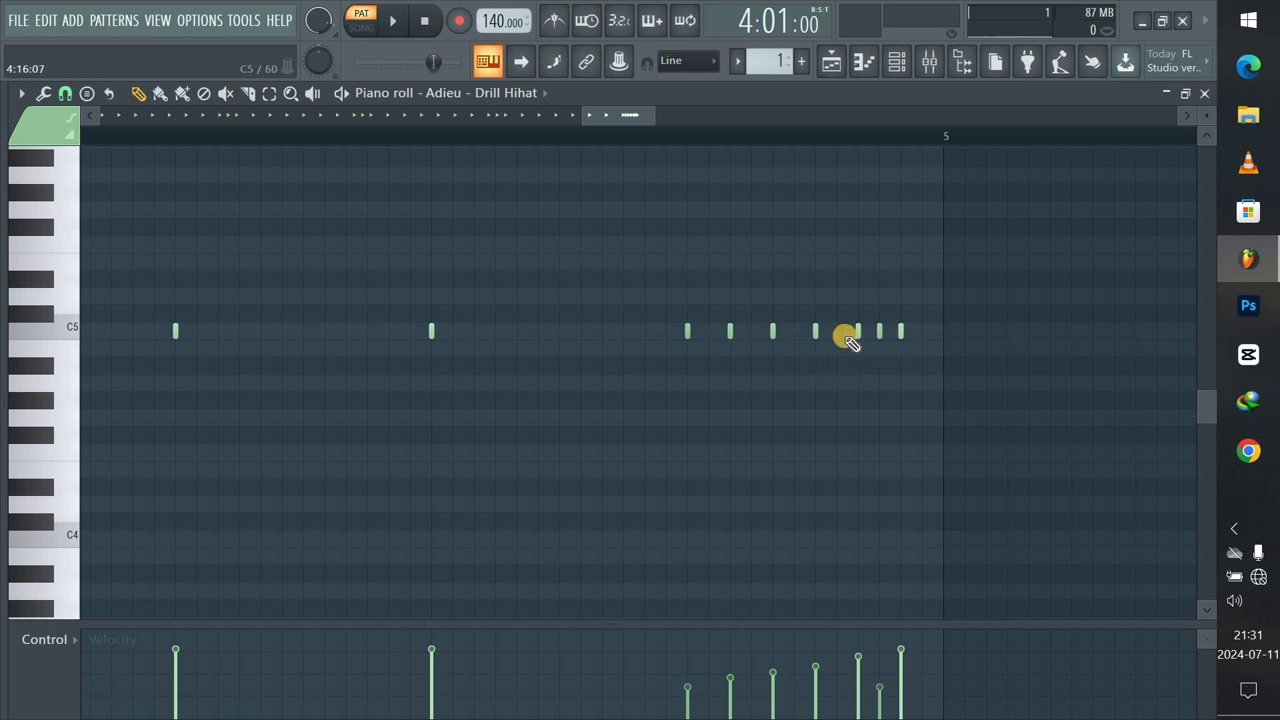
click(840, 333)
click(795, 333)
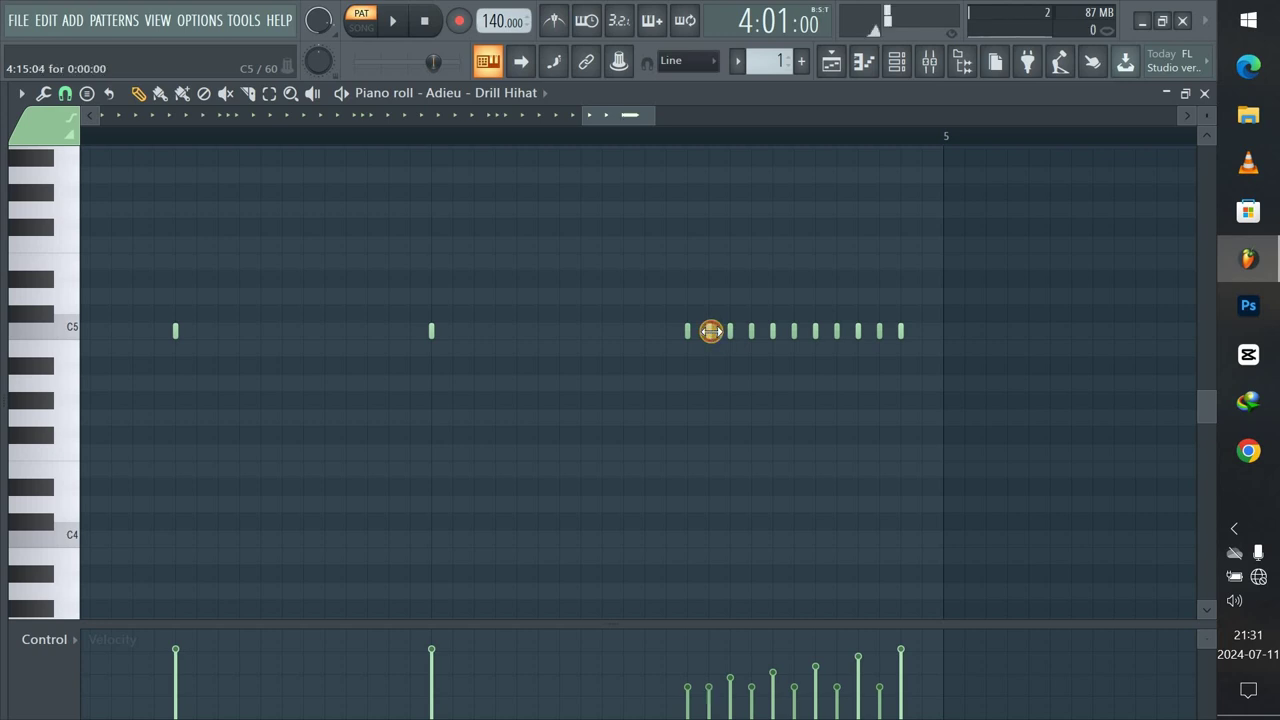
key(space)
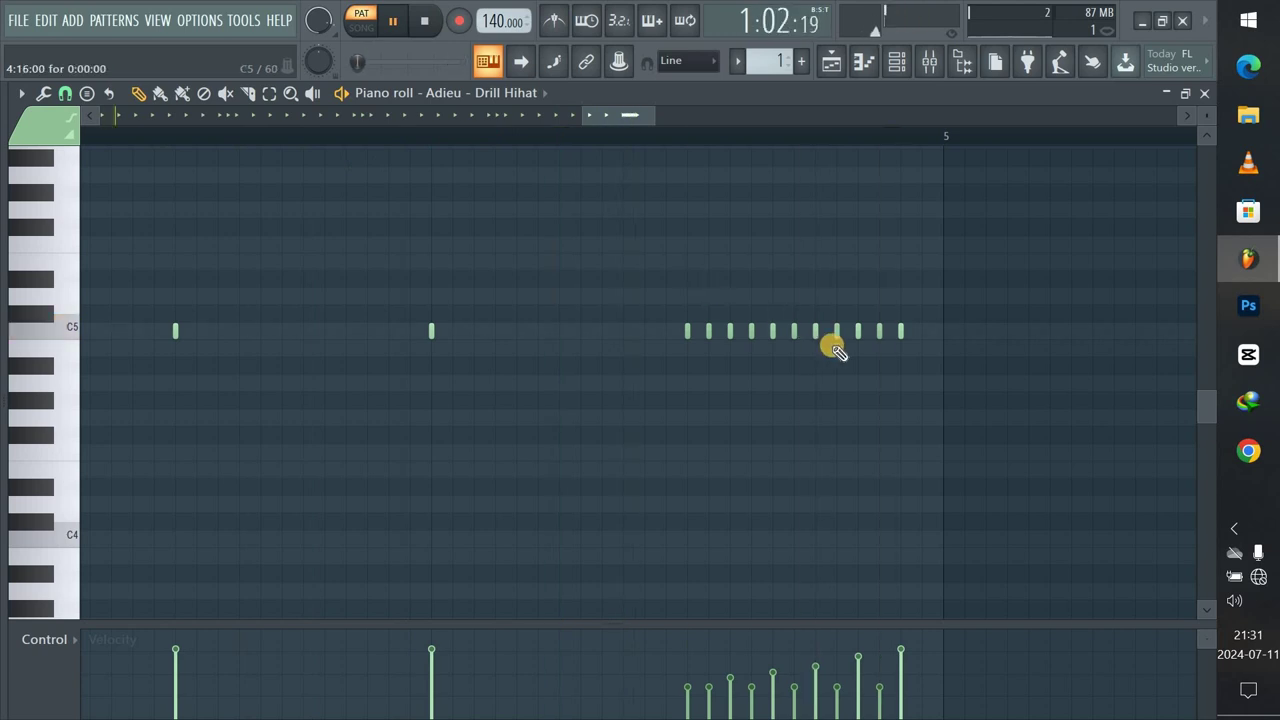
click(922, 331)
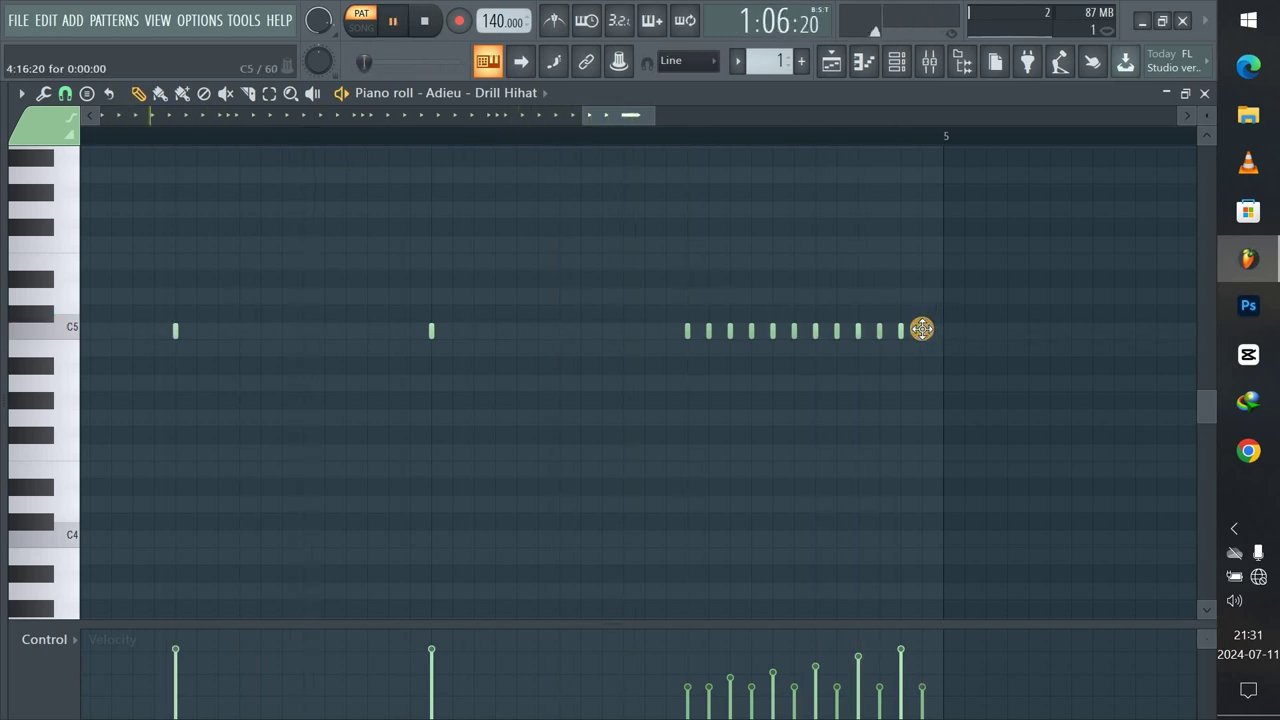
key(space)
Preview samples from the Crashes folder and load Adieu - Go To Crash onto the Hat channel.
click(900, 68)
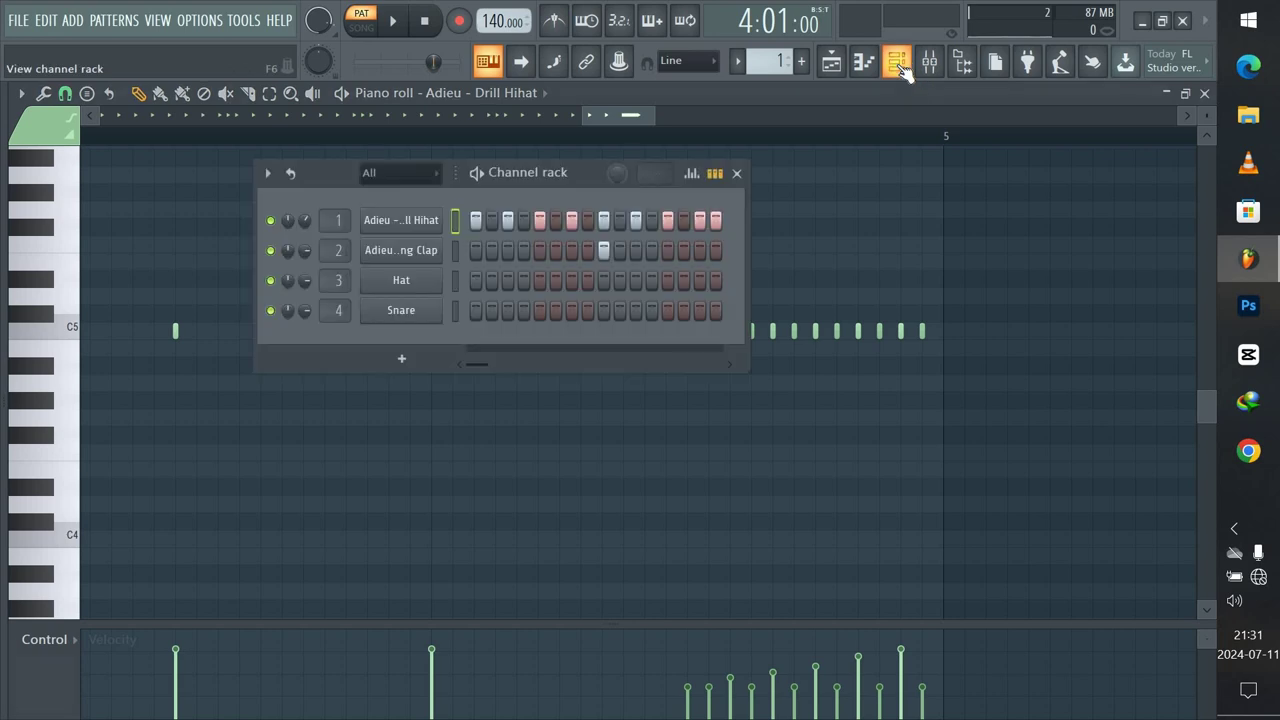
mouse_move(2, 363)
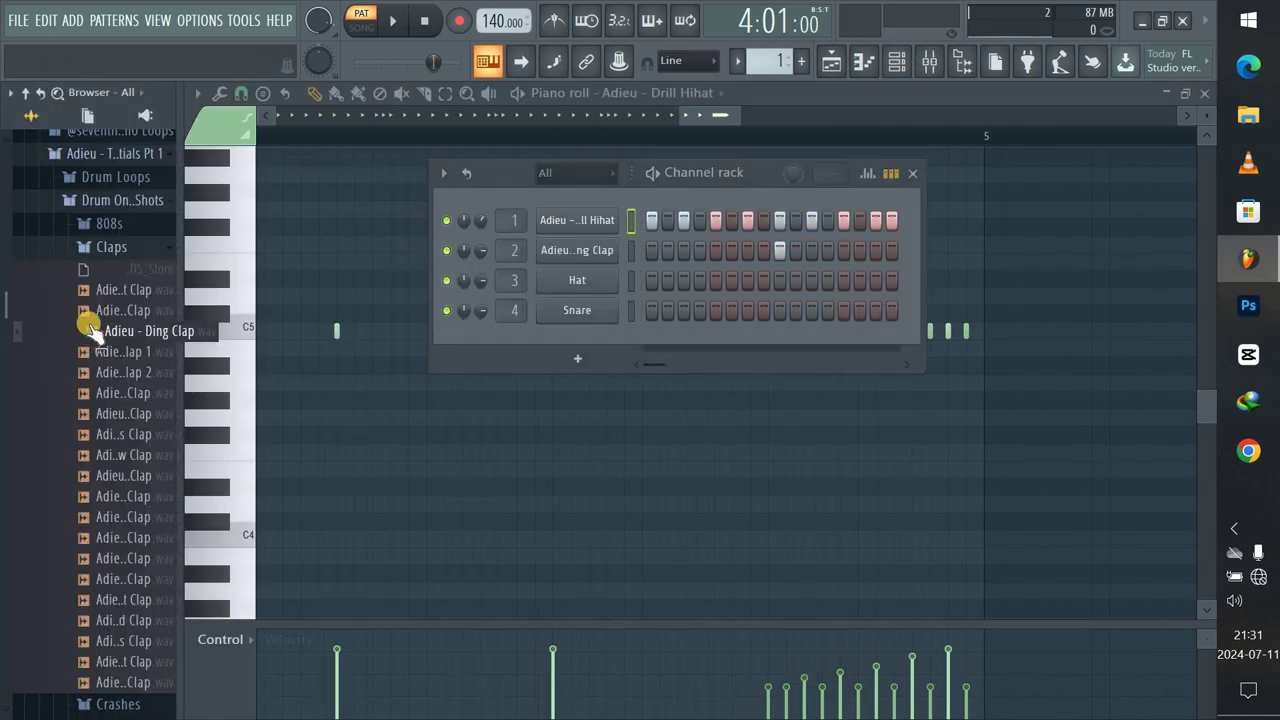
click(110, 249)
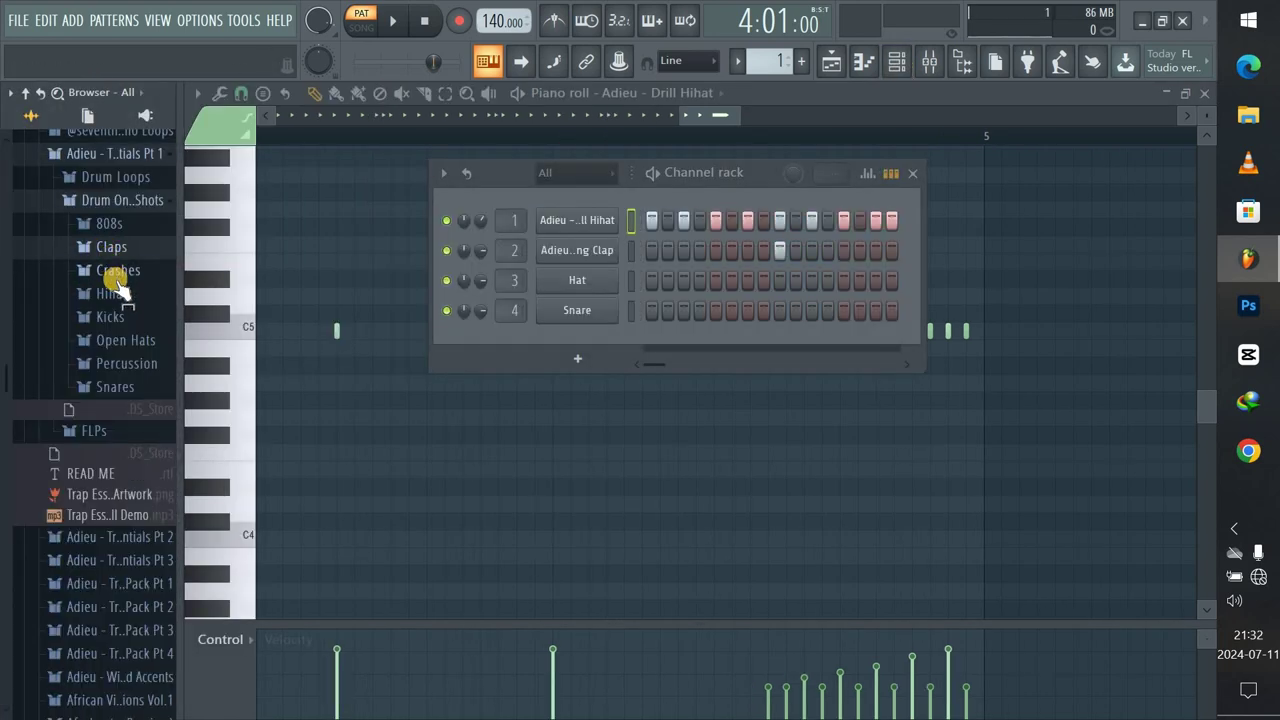
click(131, 276)
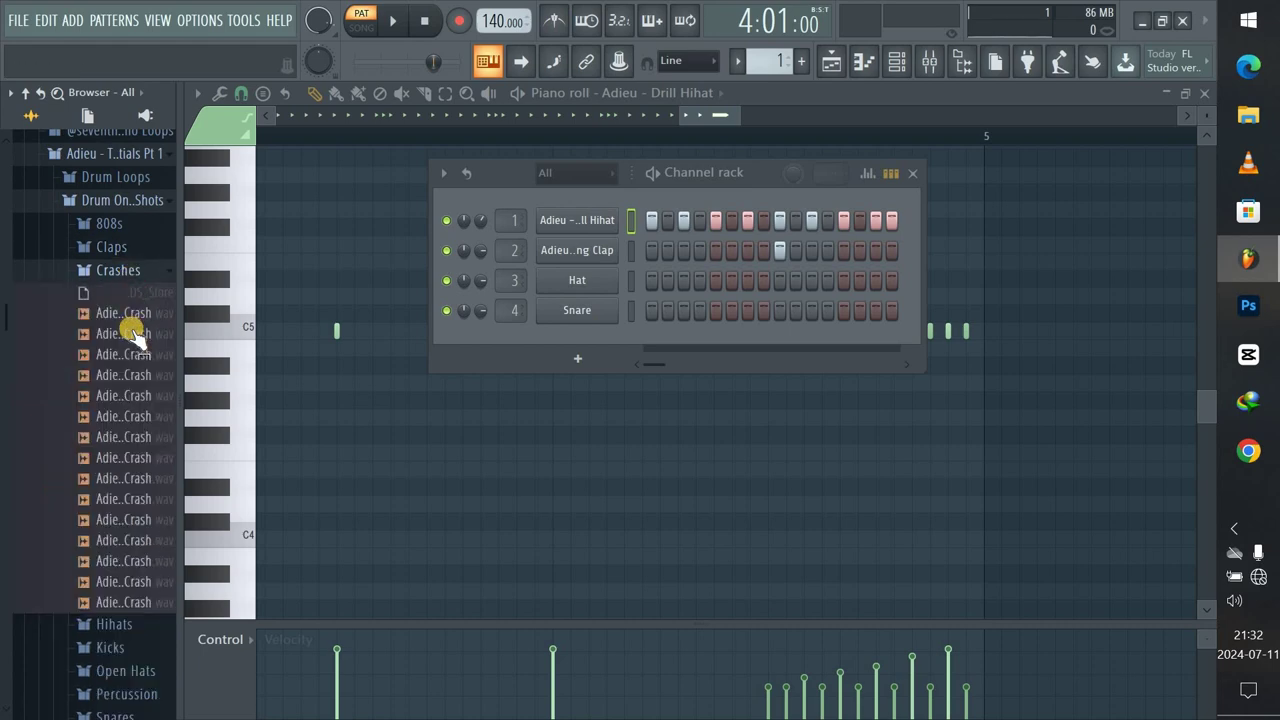
click(131, 333)
click(131, 320)
click(131, 344)
click(130, 356)
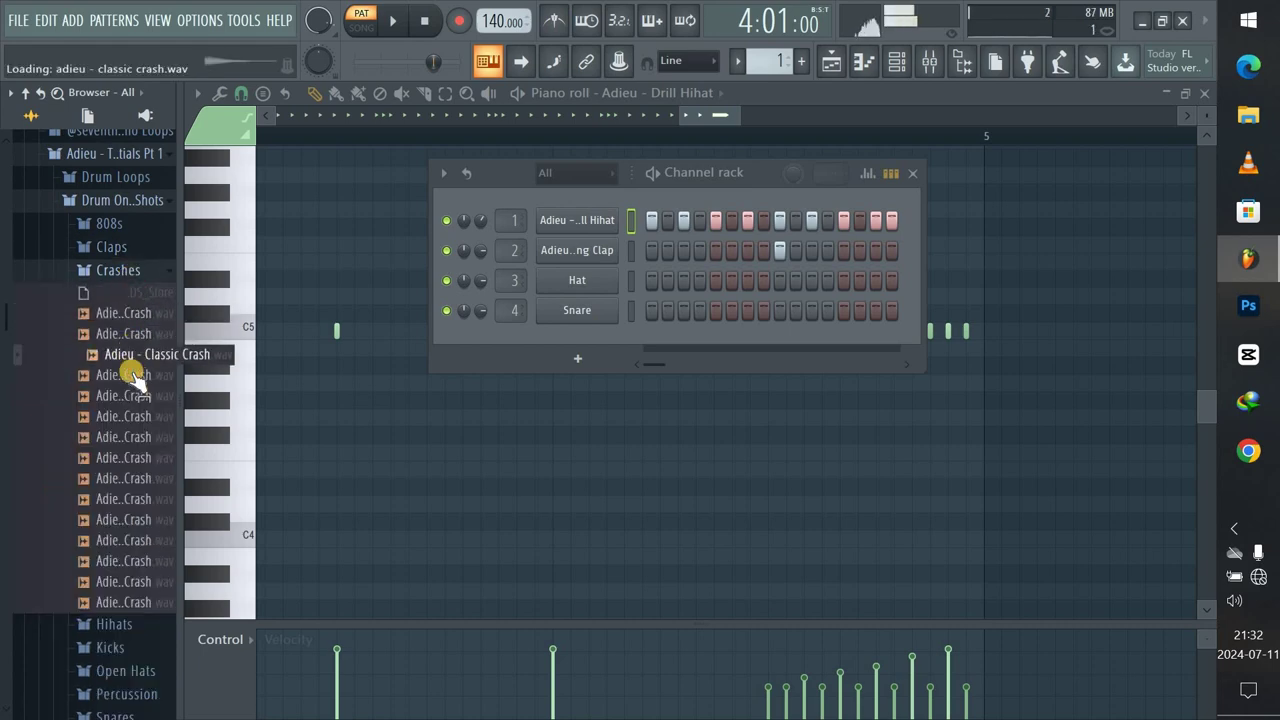
click(128, 376)
click(127, 397)
click(125, 416)
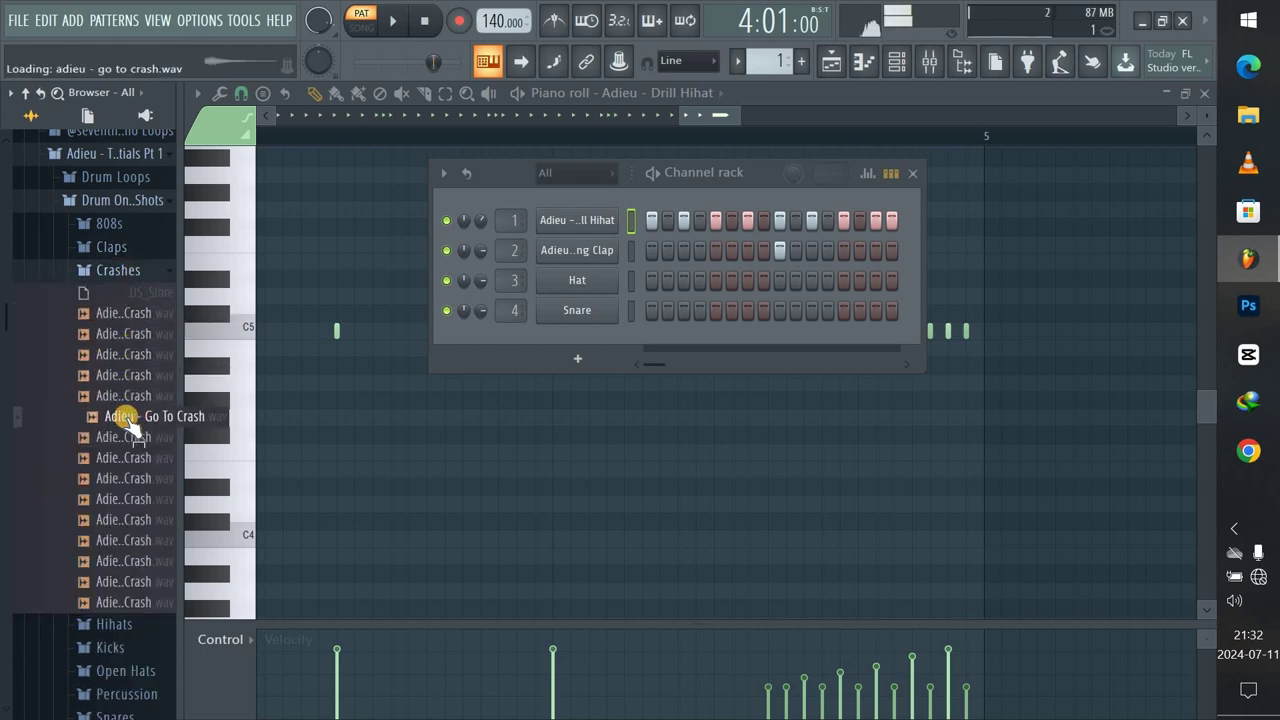
drag(125, 416, 430, 284)
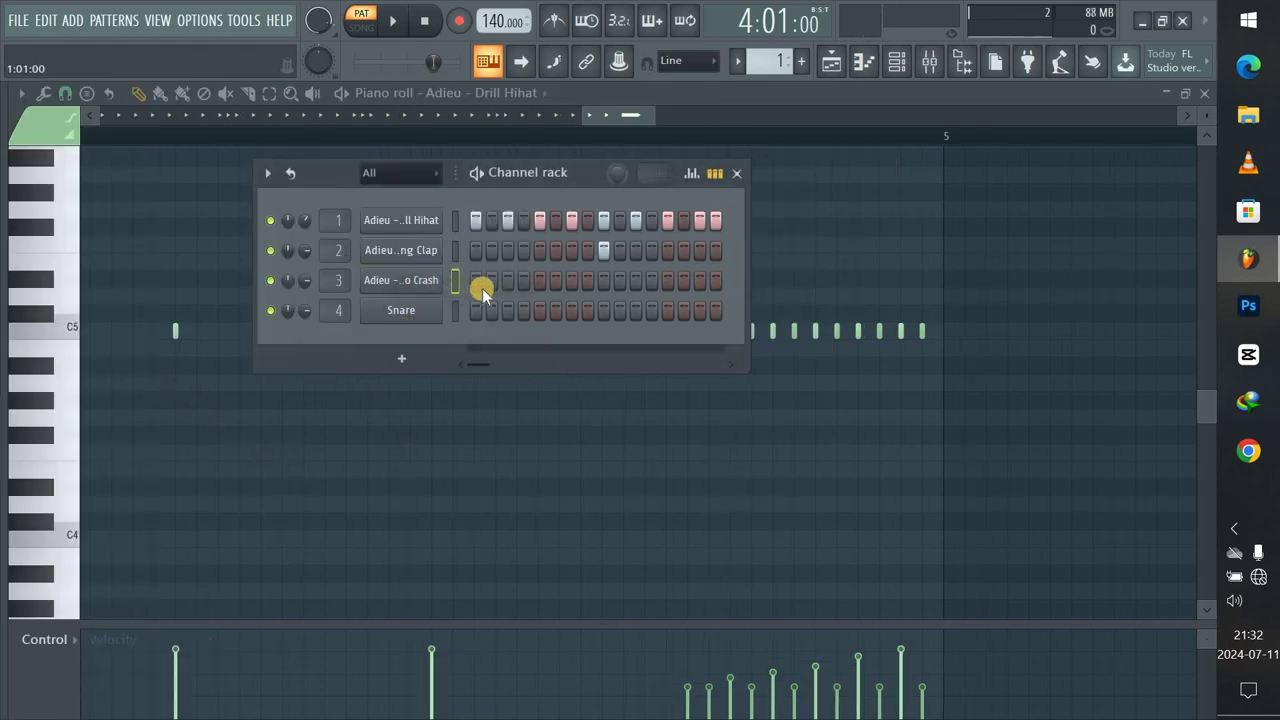
Set the Go To Crash channel to cut itself, place a crash on step 1, and play the pattern back.
right_click(406, 288)
click(471, 390)
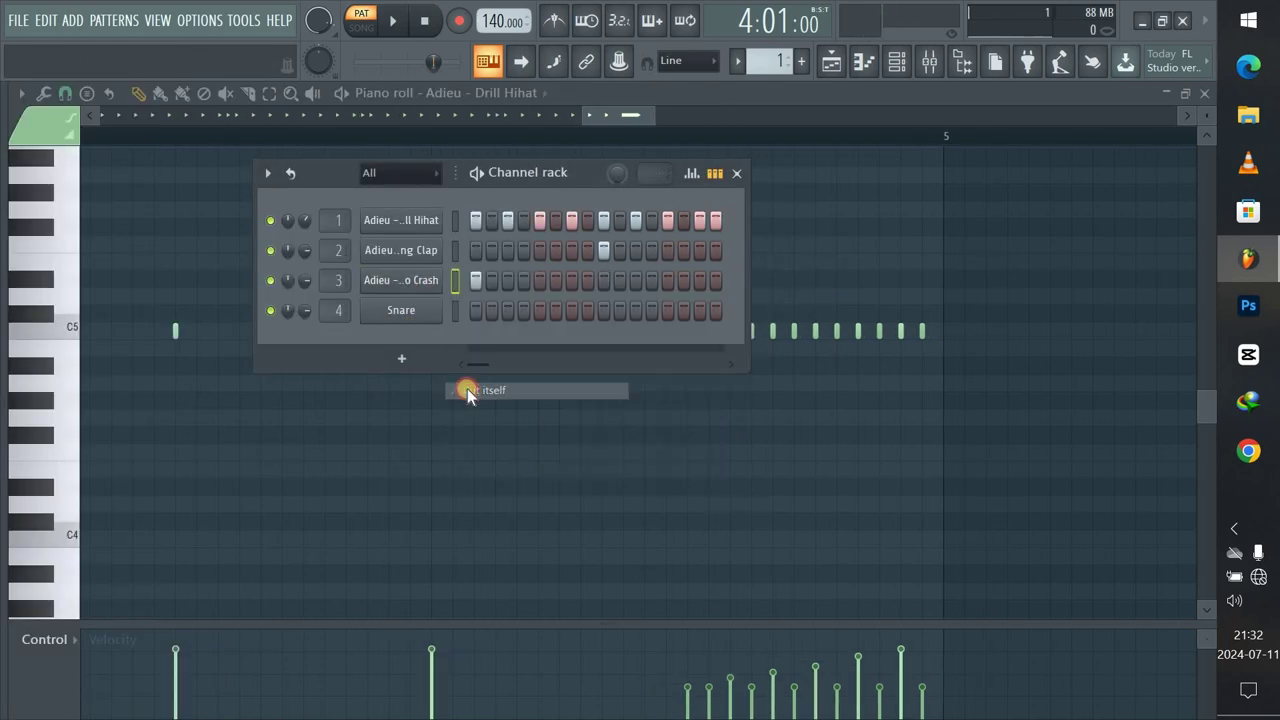
click(411, 286)
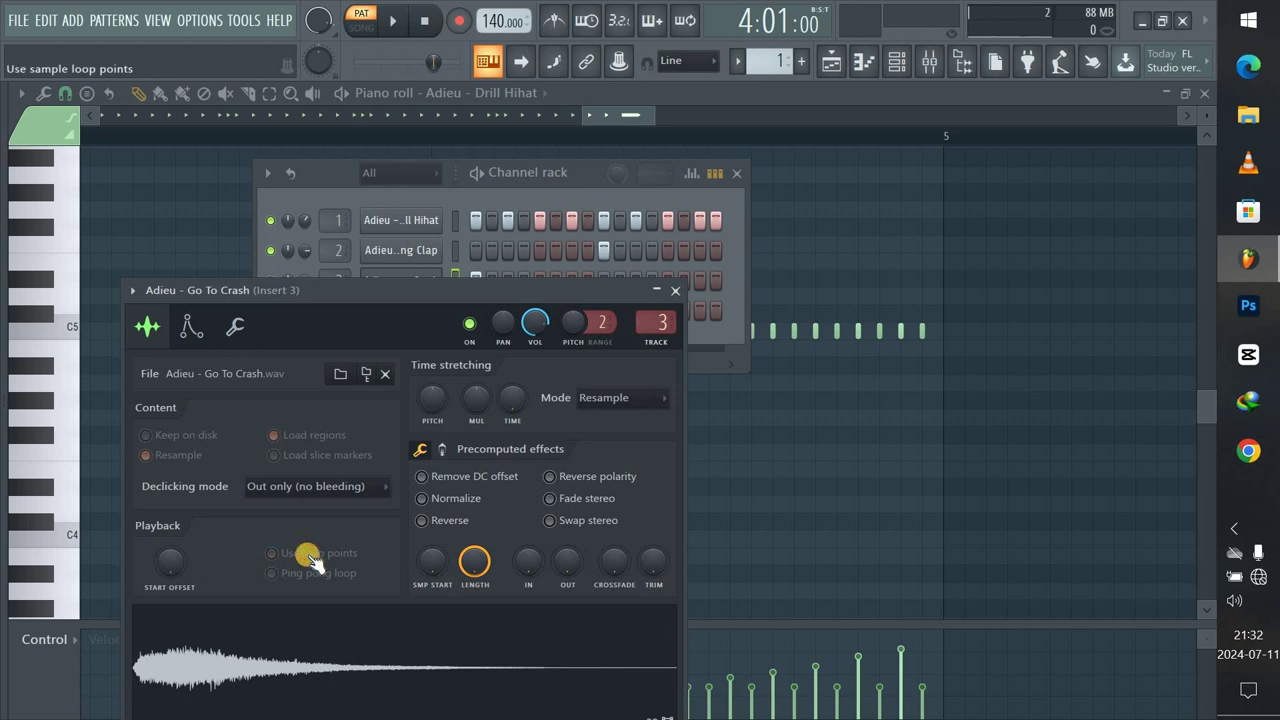
click(675, 290)
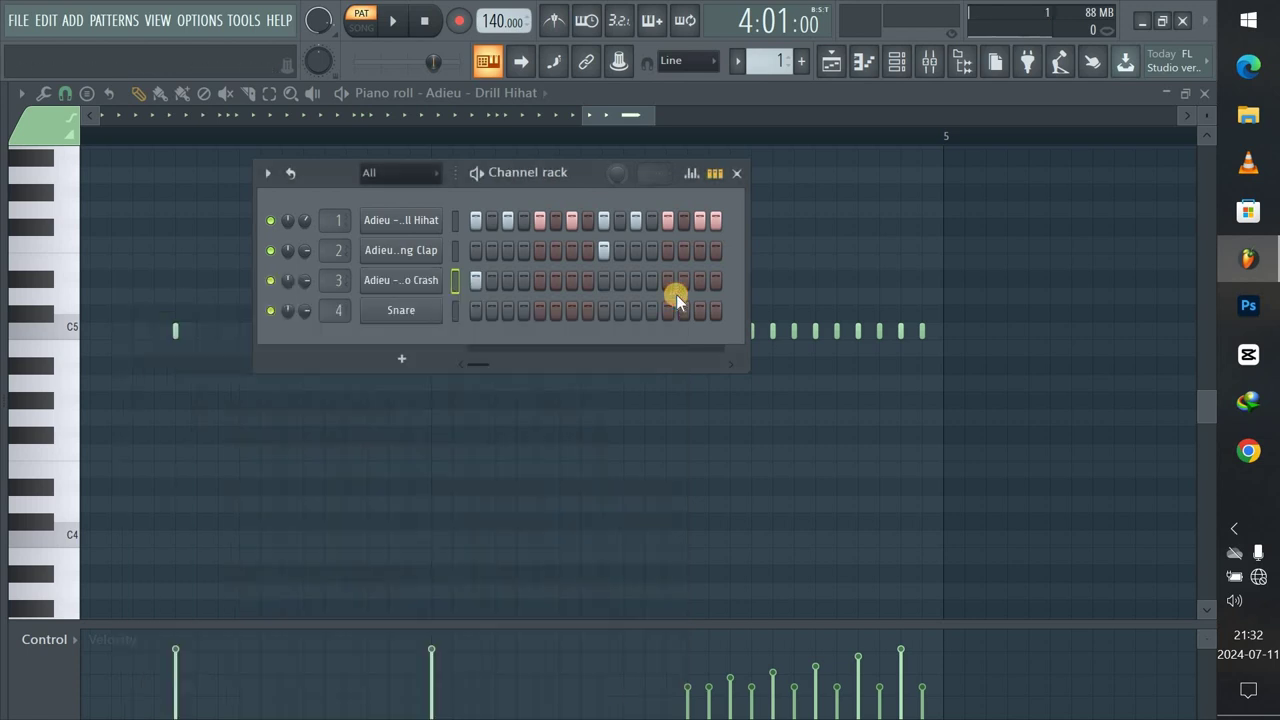
key(space)
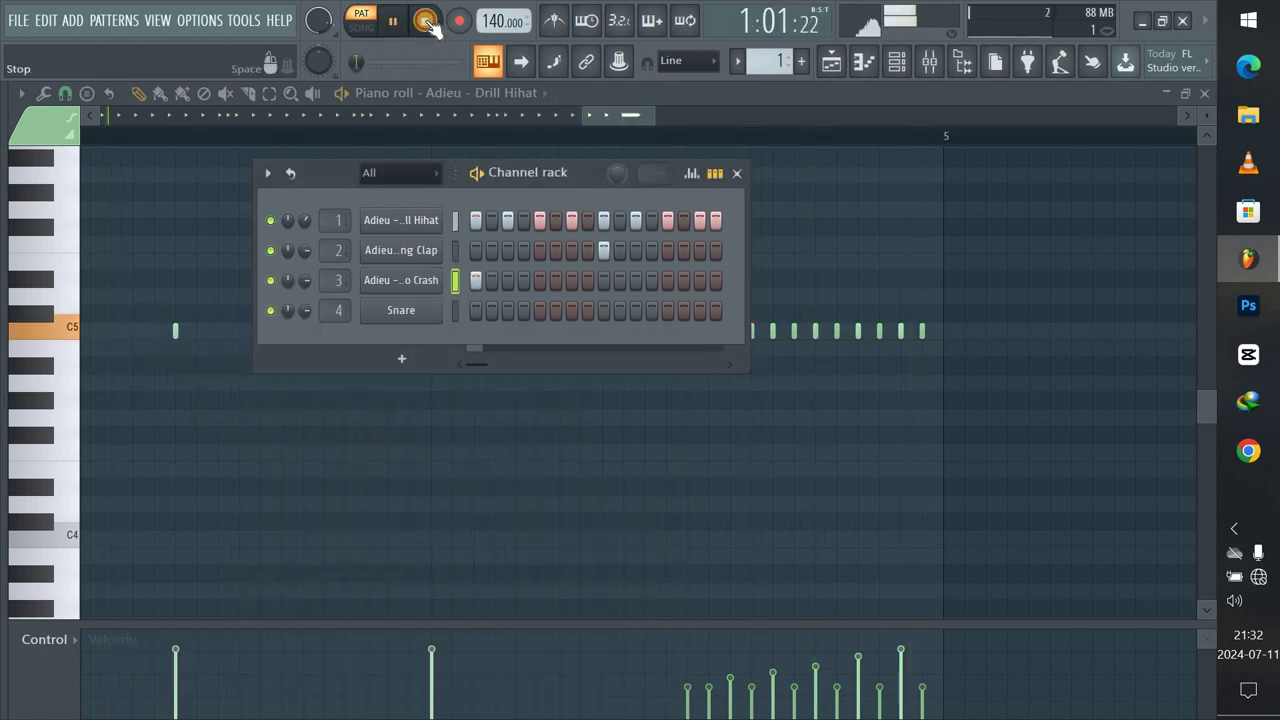
click(426, 21)
key(space)
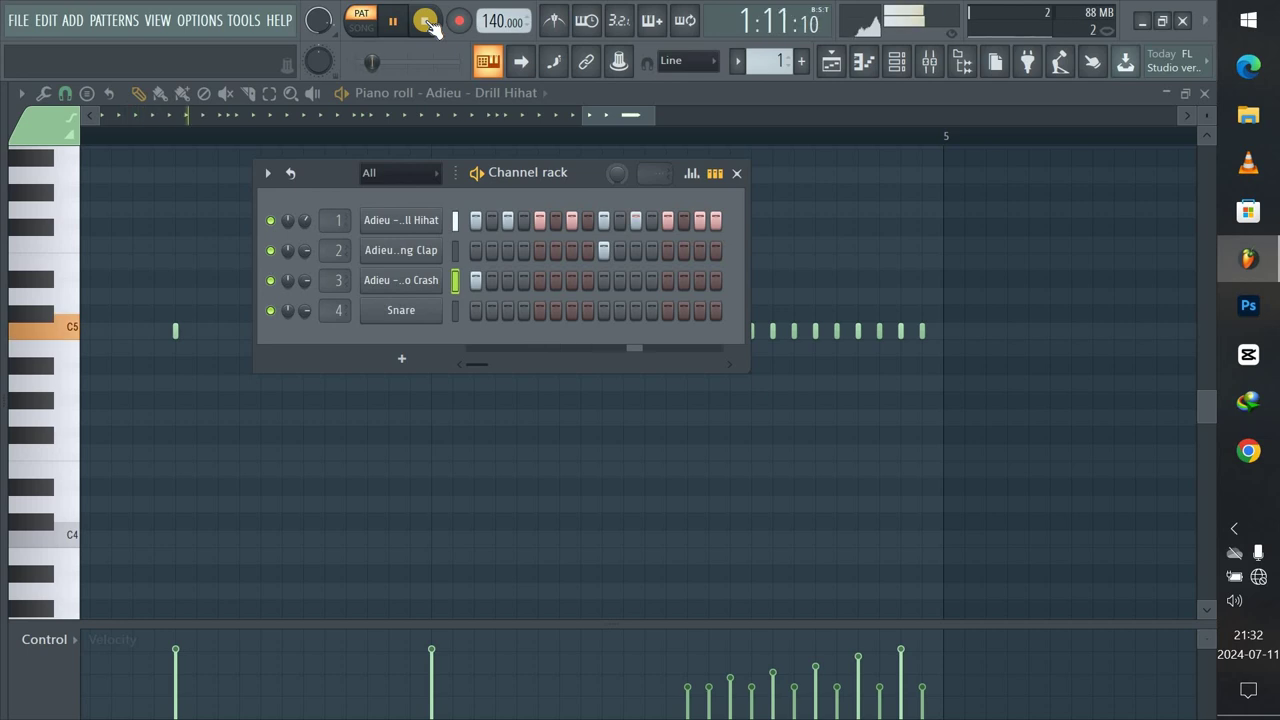
click(428, 22)
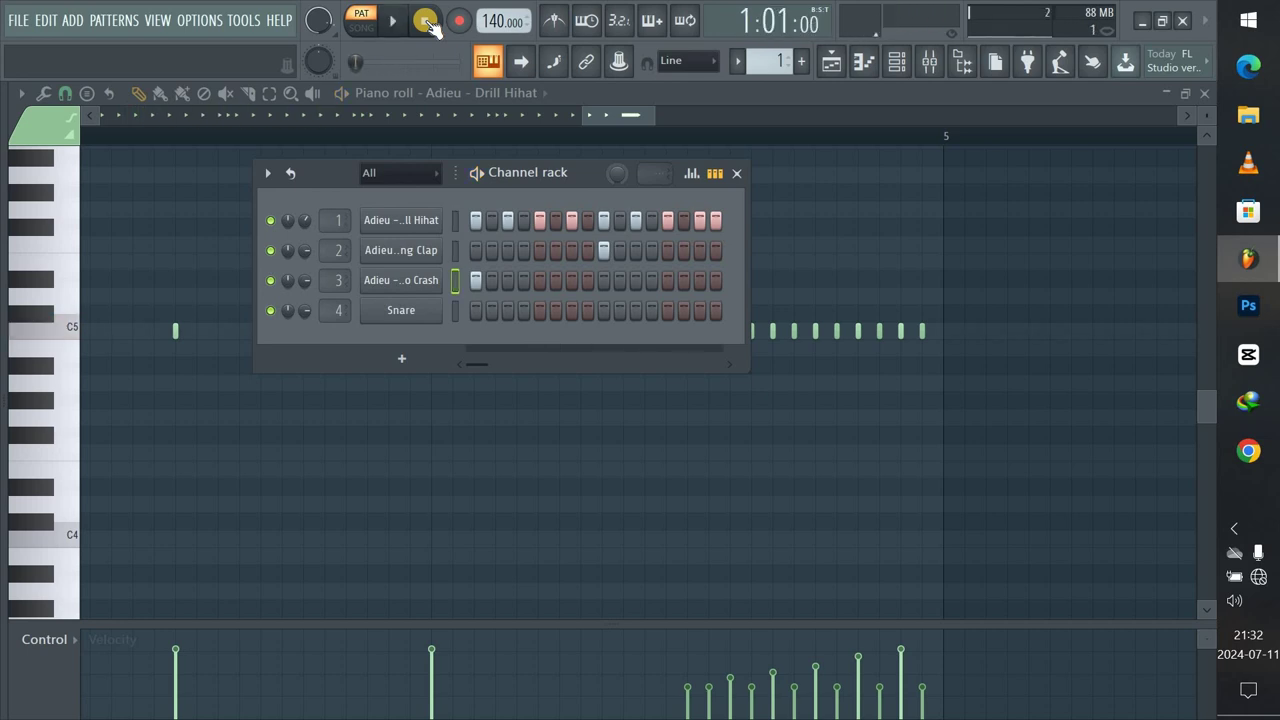
Preview samples from the Snares folder and load Adieu - Basic Snare onto the Snare channel.
mouse_move(2, 288)
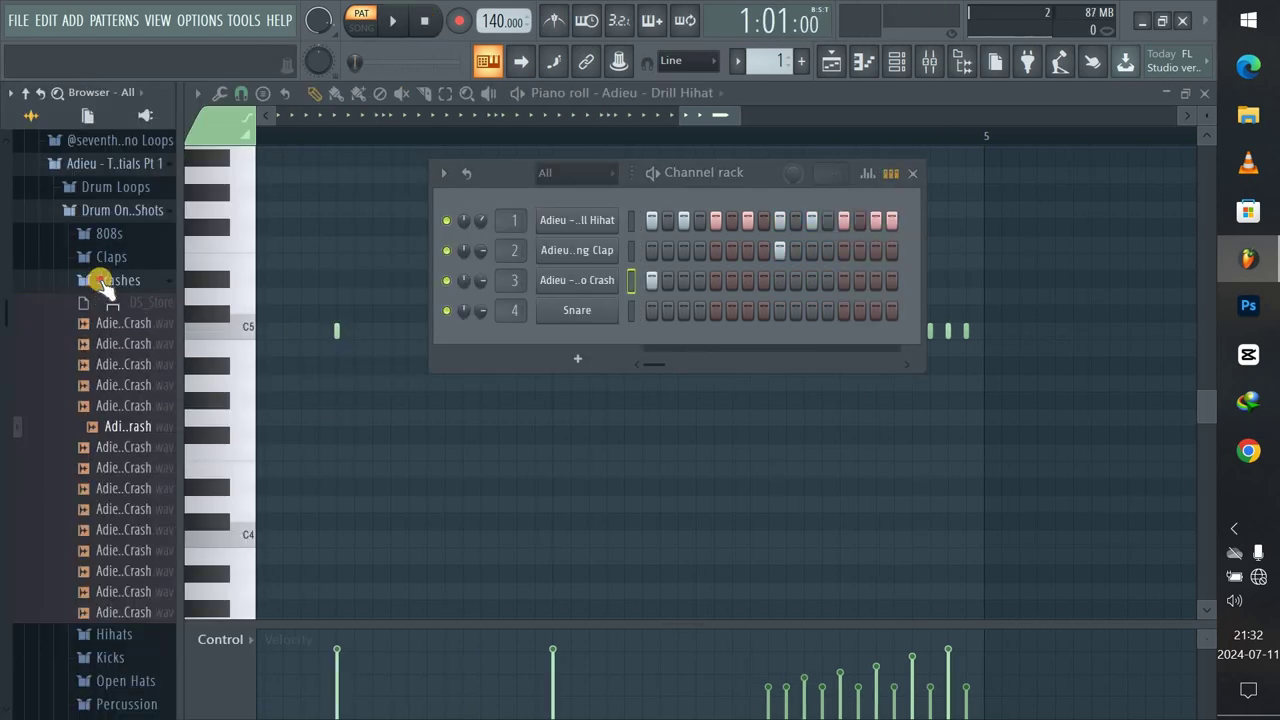
click(136, 282)
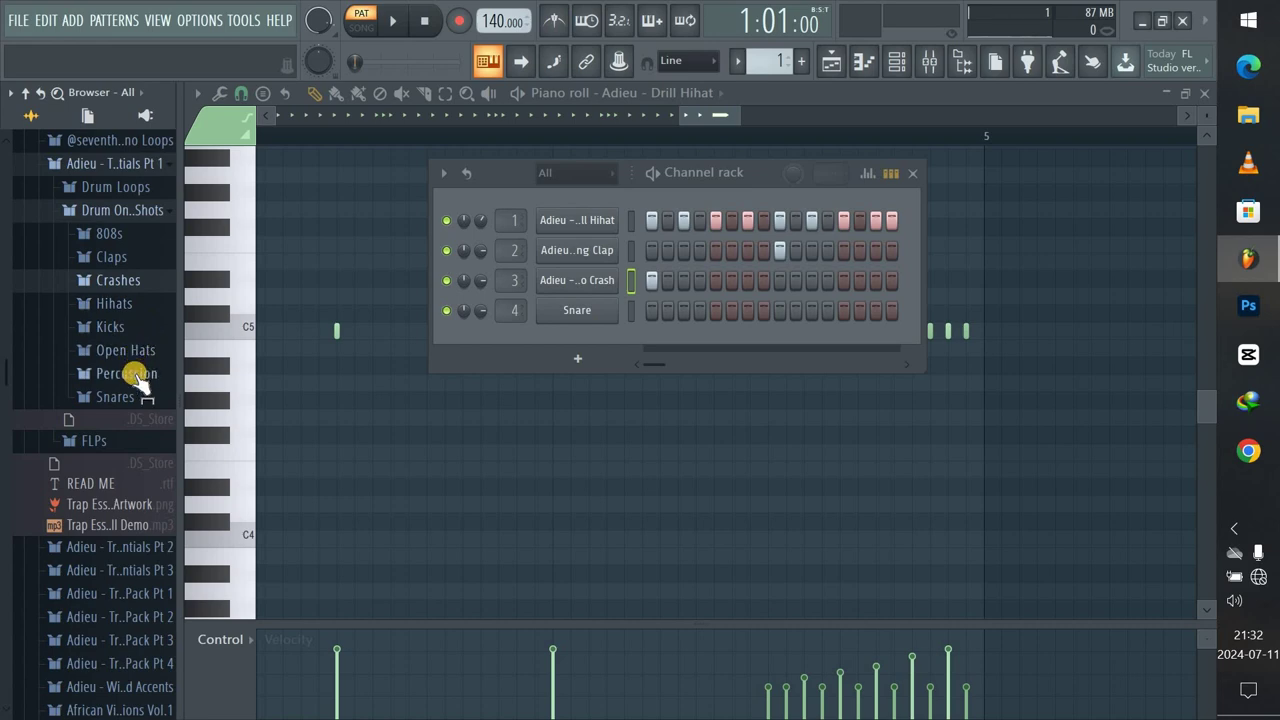
click(127, 399)
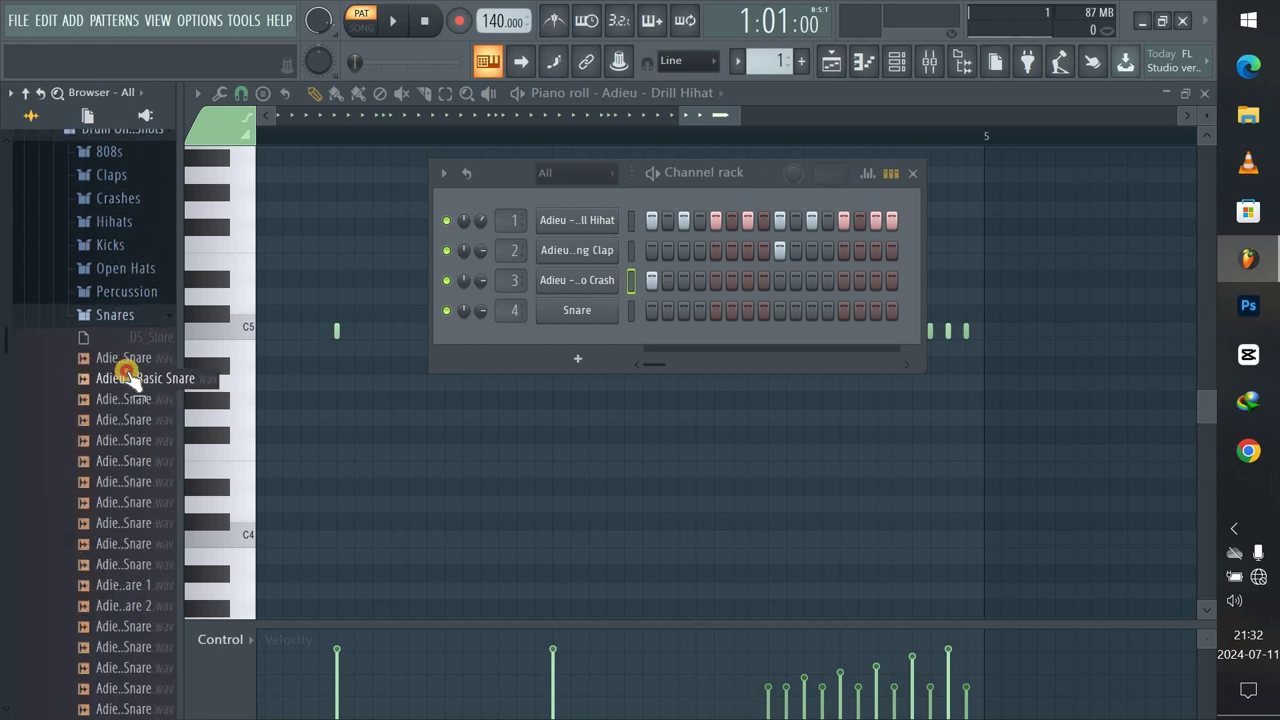
click(128, 366)
click(127, 390)
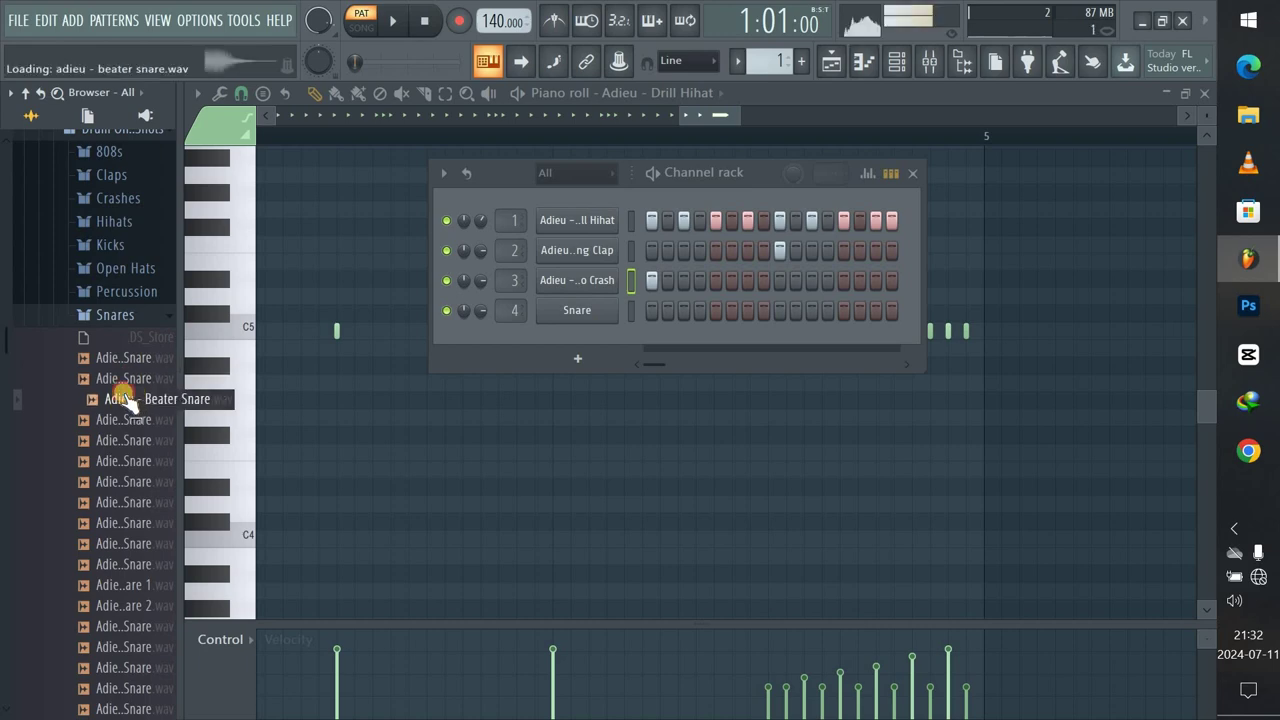
click(122, 424)
click(120, 380)
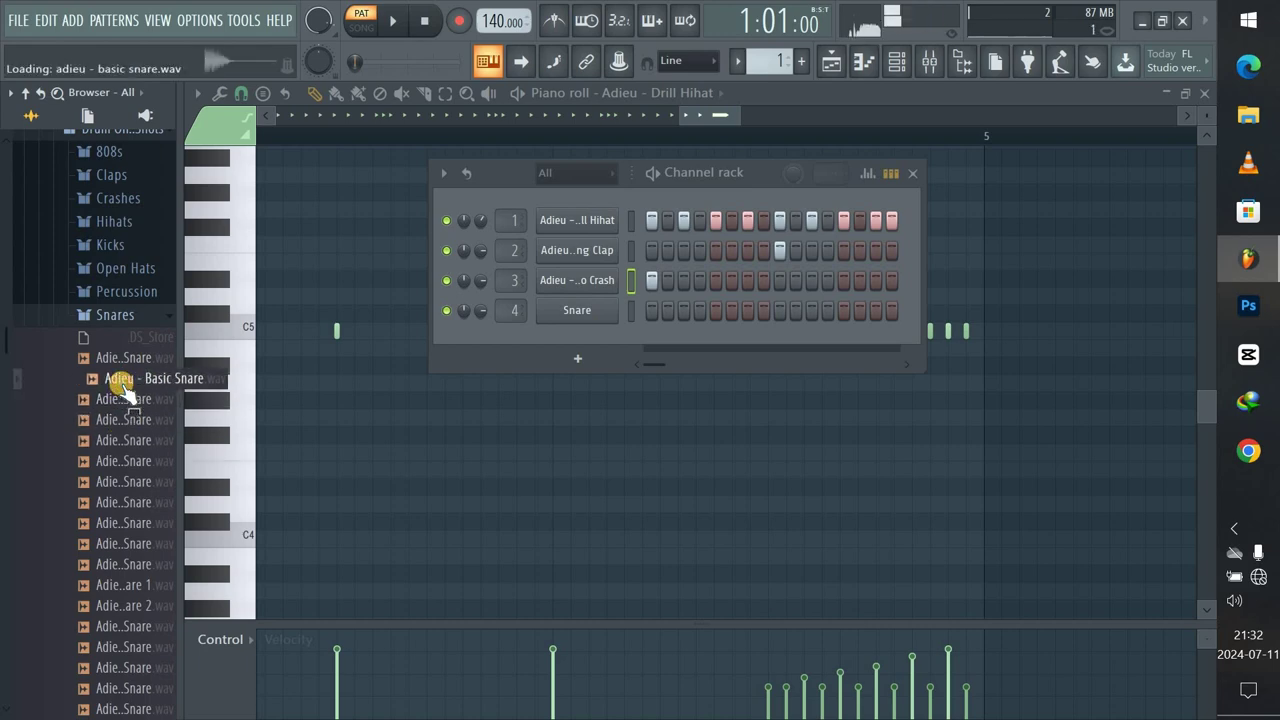
click(118, 378)
click(116, 399)
click(116, 420)
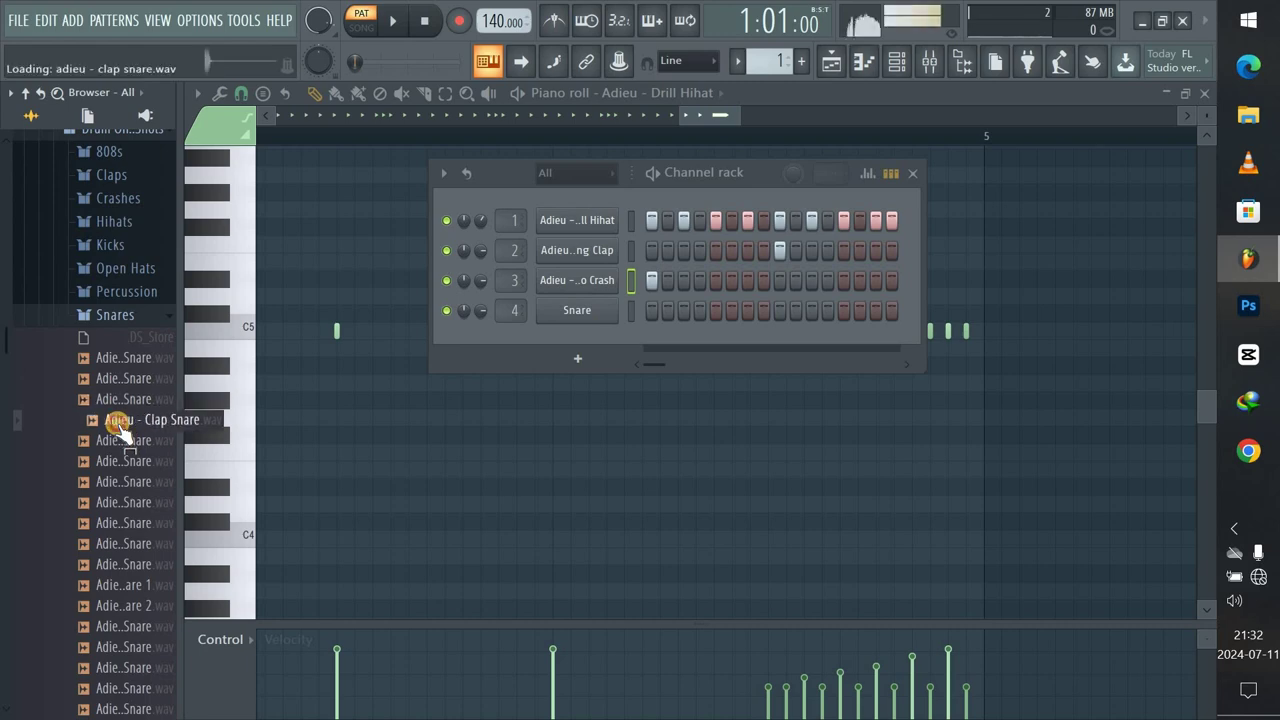
click(116, 440)
click(118, 462)
click(116, 484)
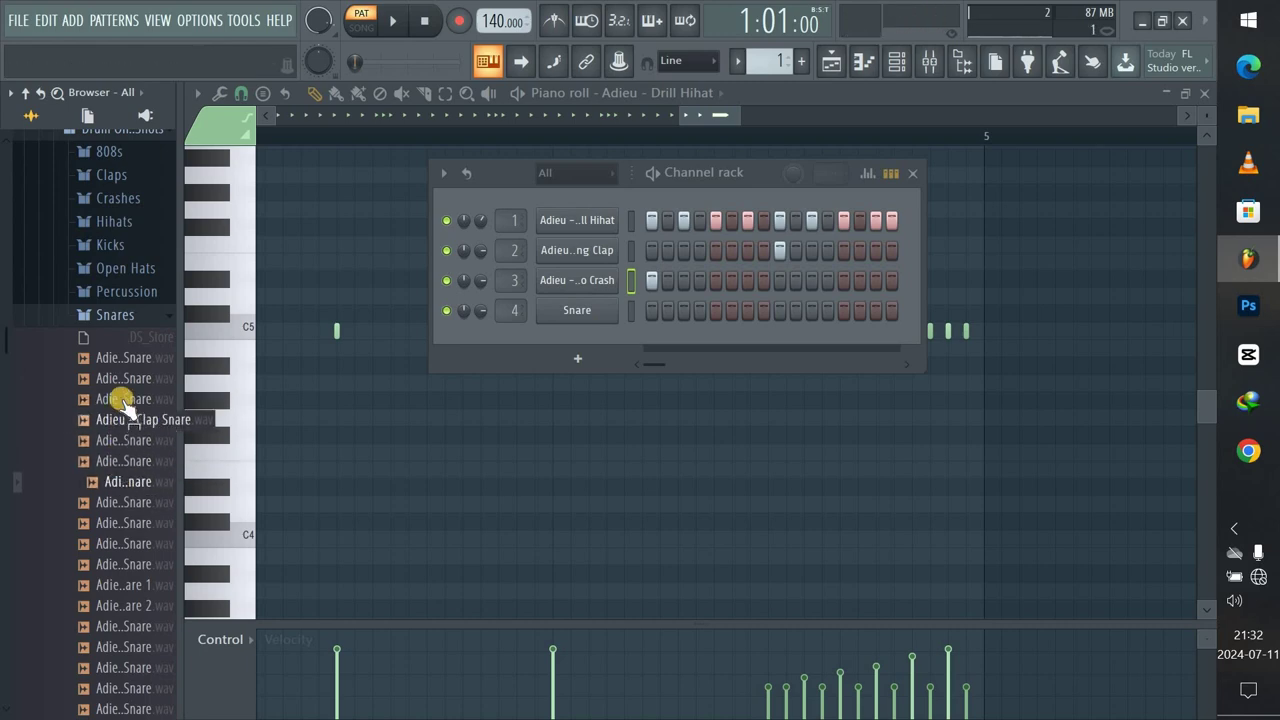
drag(118, 378, 436, 316)
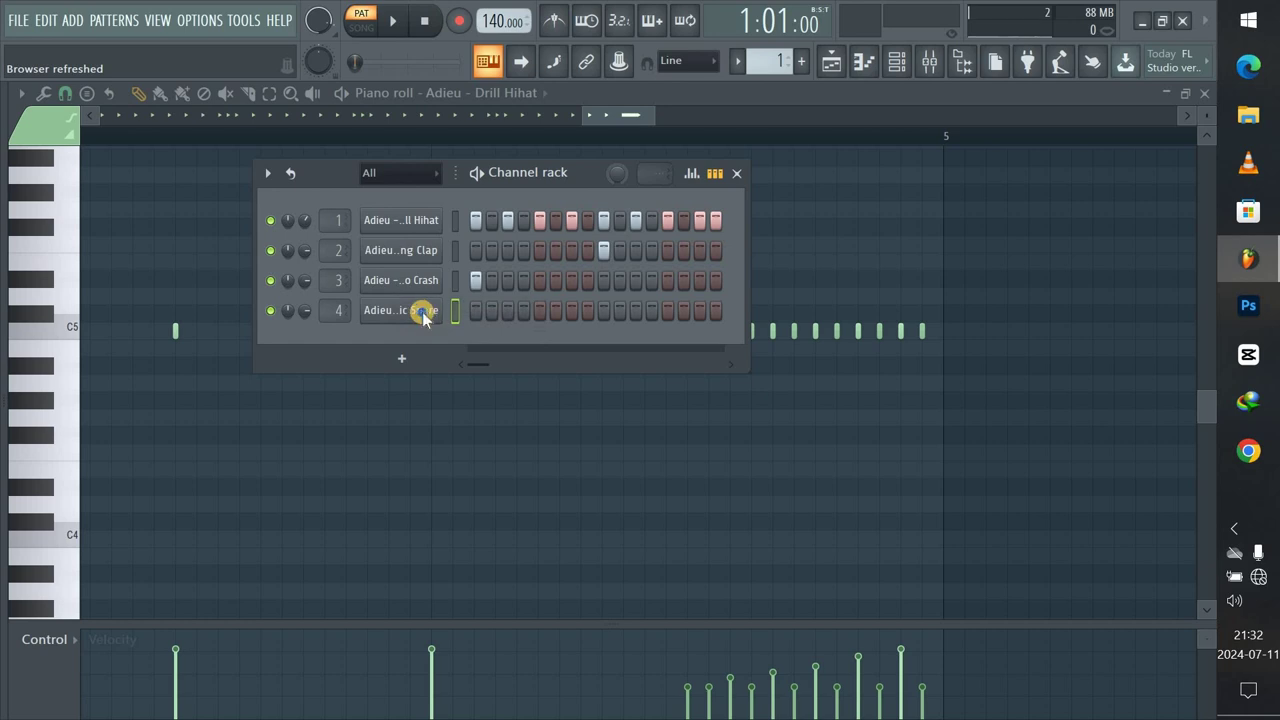
Set the Basic Snare channel to cut itself and add a slight fade-in to its sample.
right_click(424, 316)
click(486, 423)
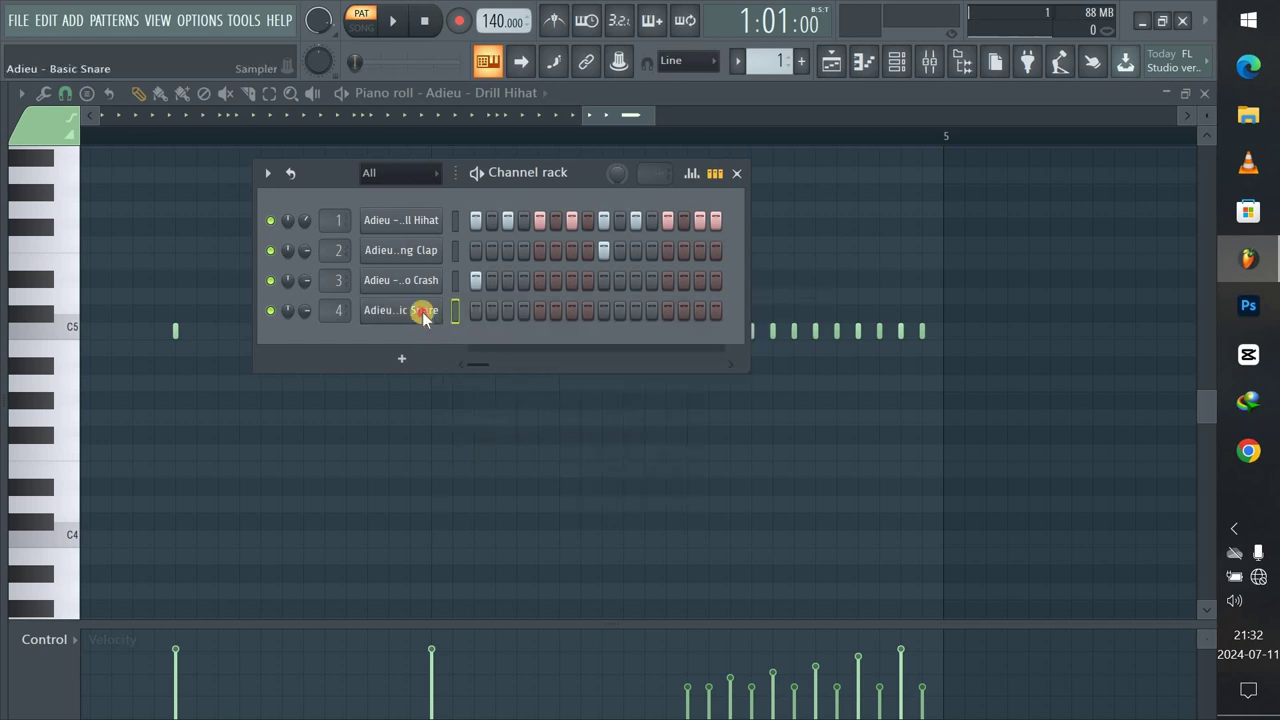
click(422, 313)
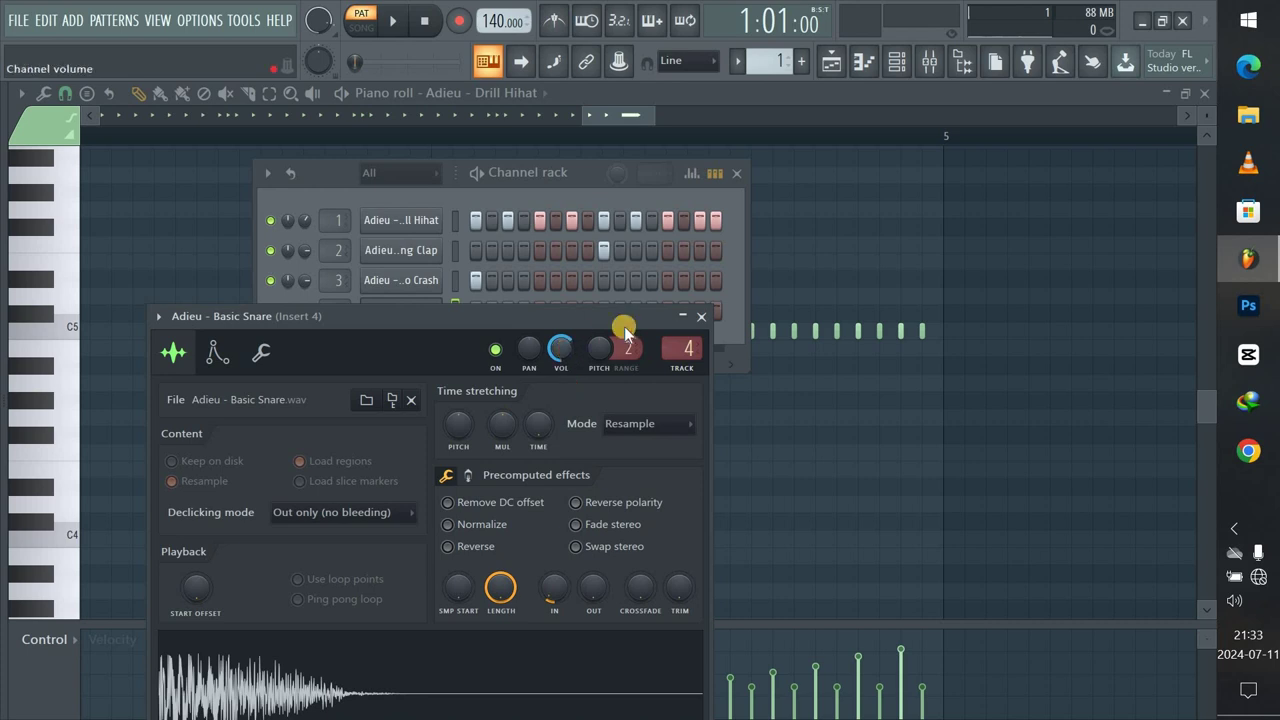
click(697, 316)
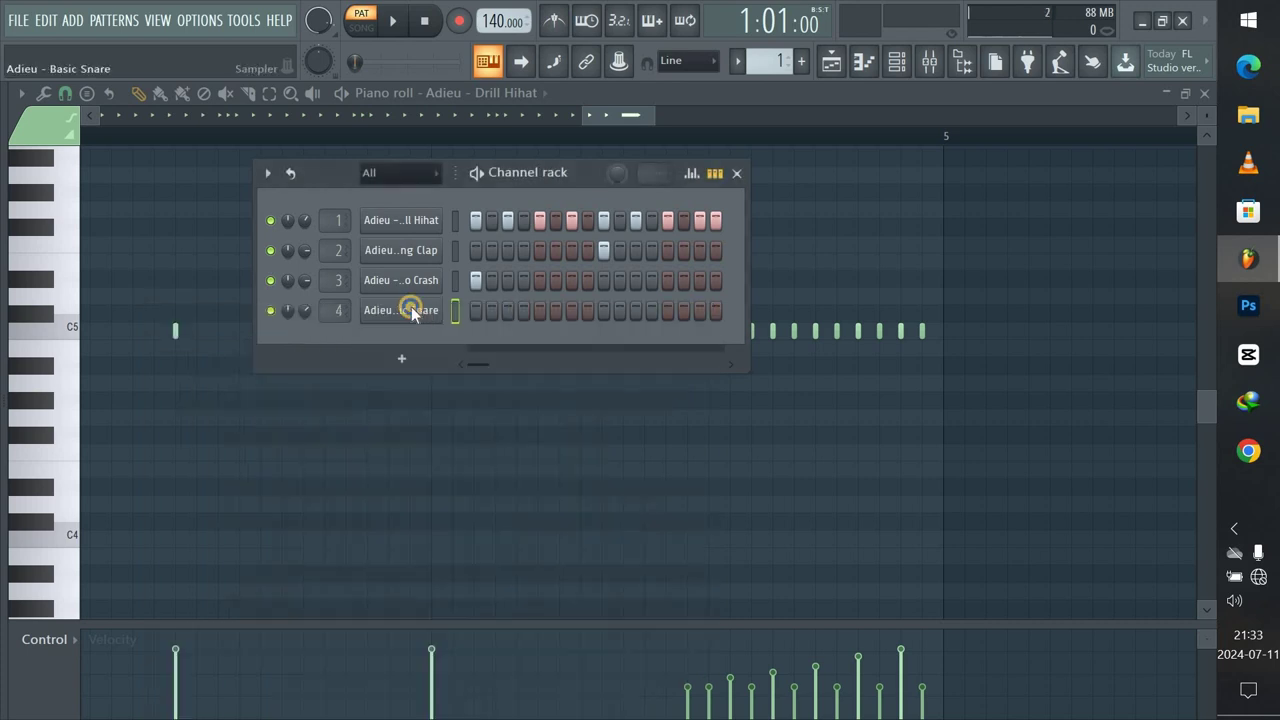
right_click(411, 311)
click(418, 313)
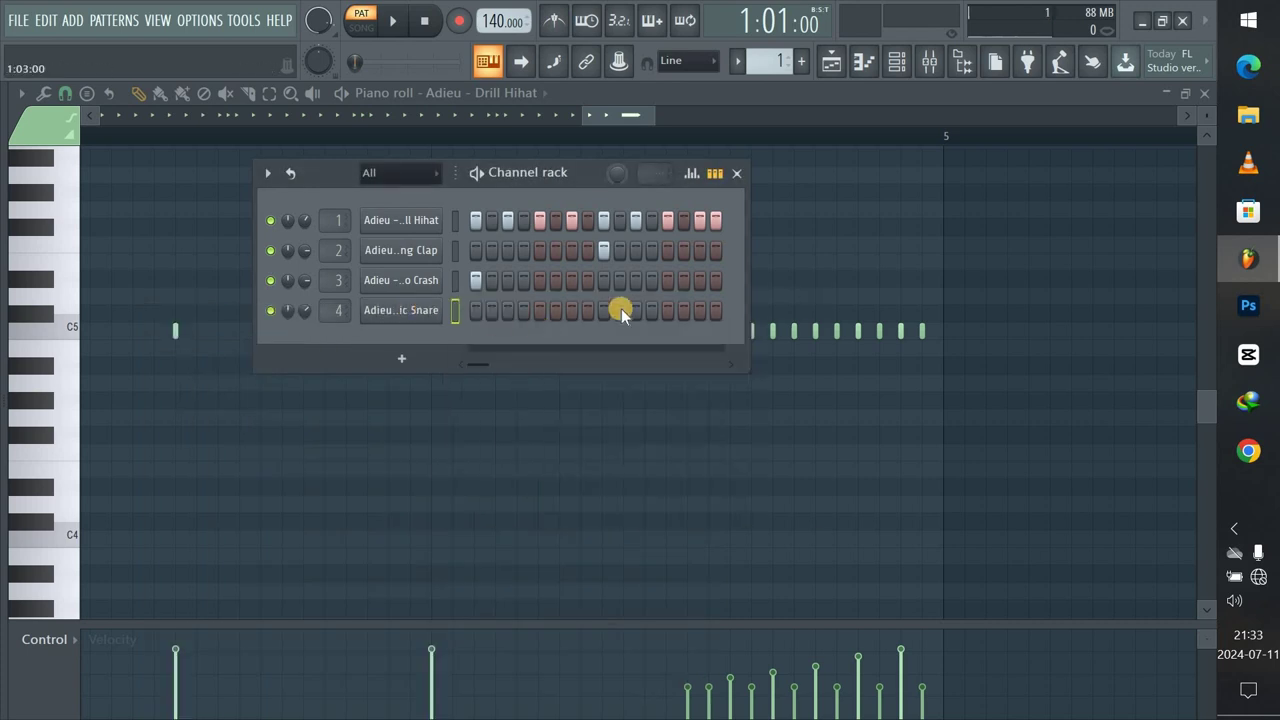
Place Basic Snare hits on step 15 of bar 1 and step 3 of bar 2, checking them in playback.
key(space)
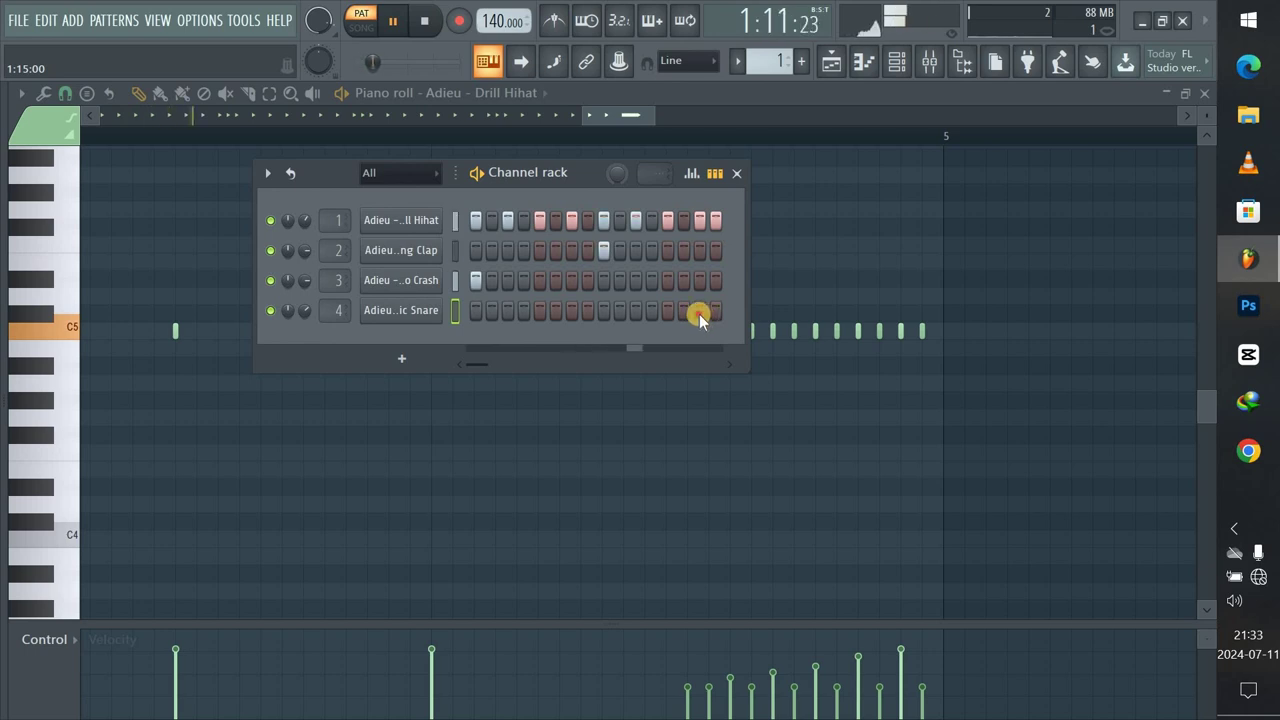
click(699, 312)
key(space)
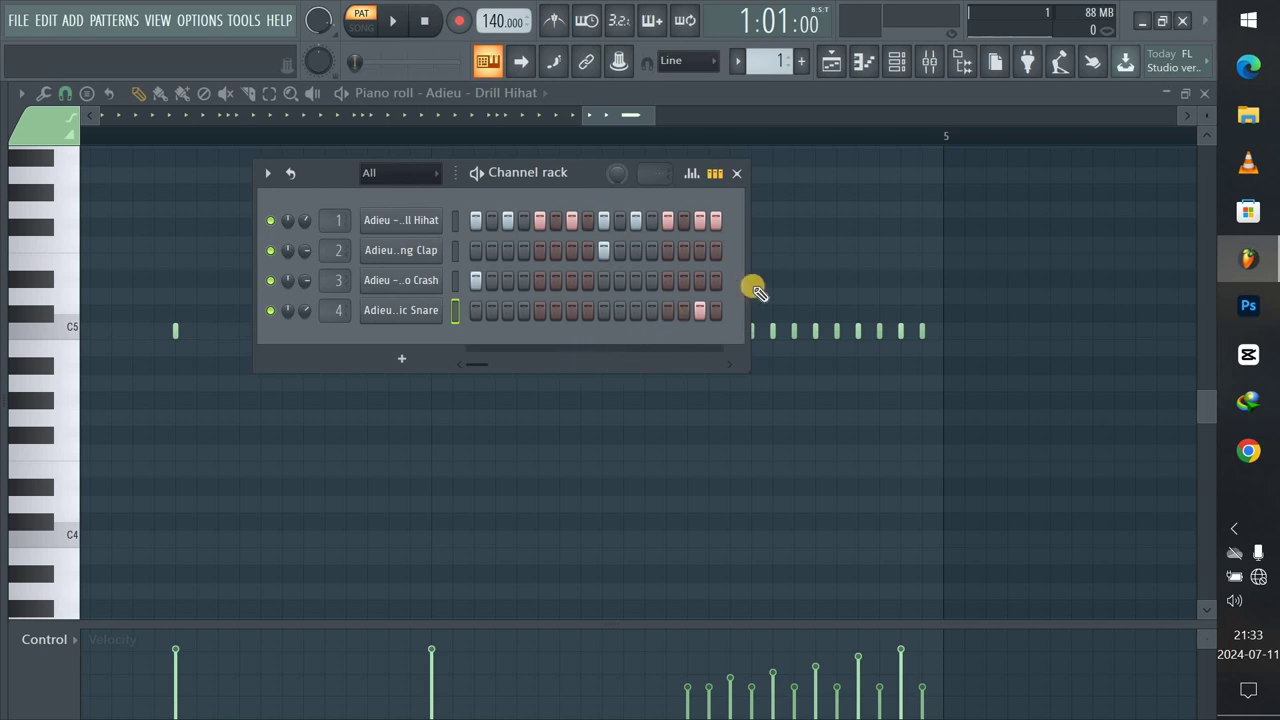
drag(811, 283, 768, 272)
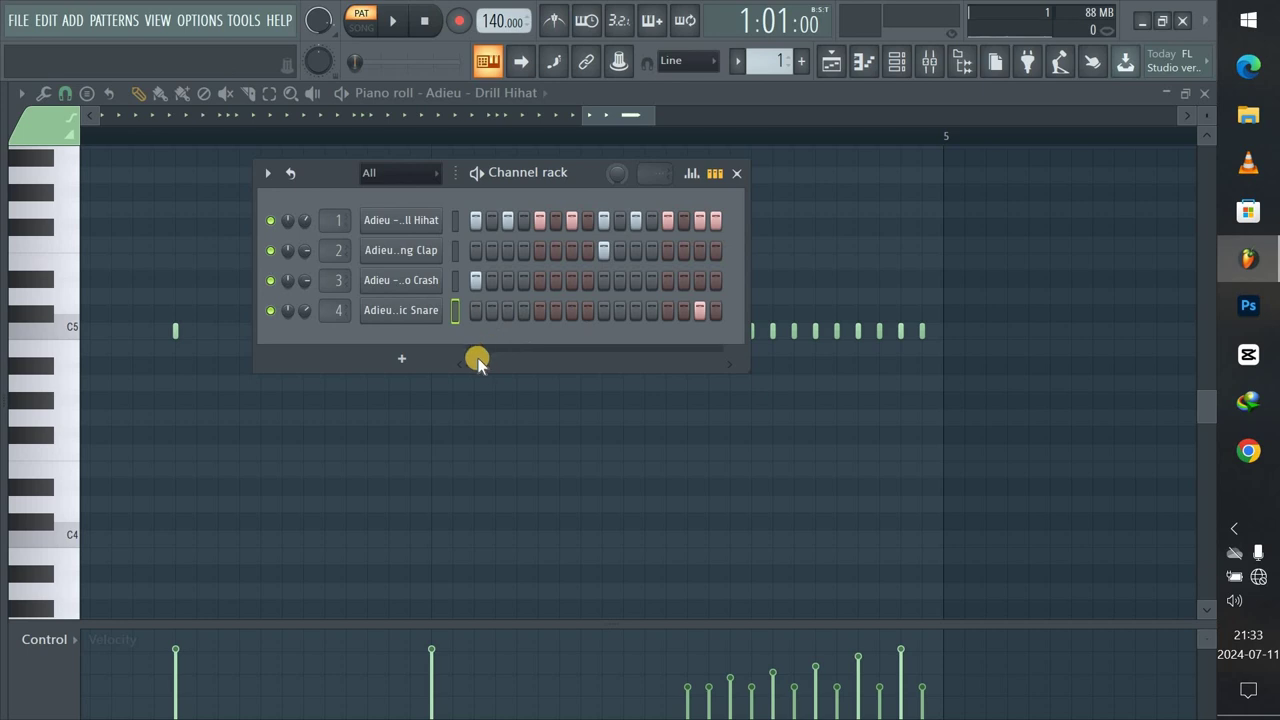
drag(476, 360, 479, 362)
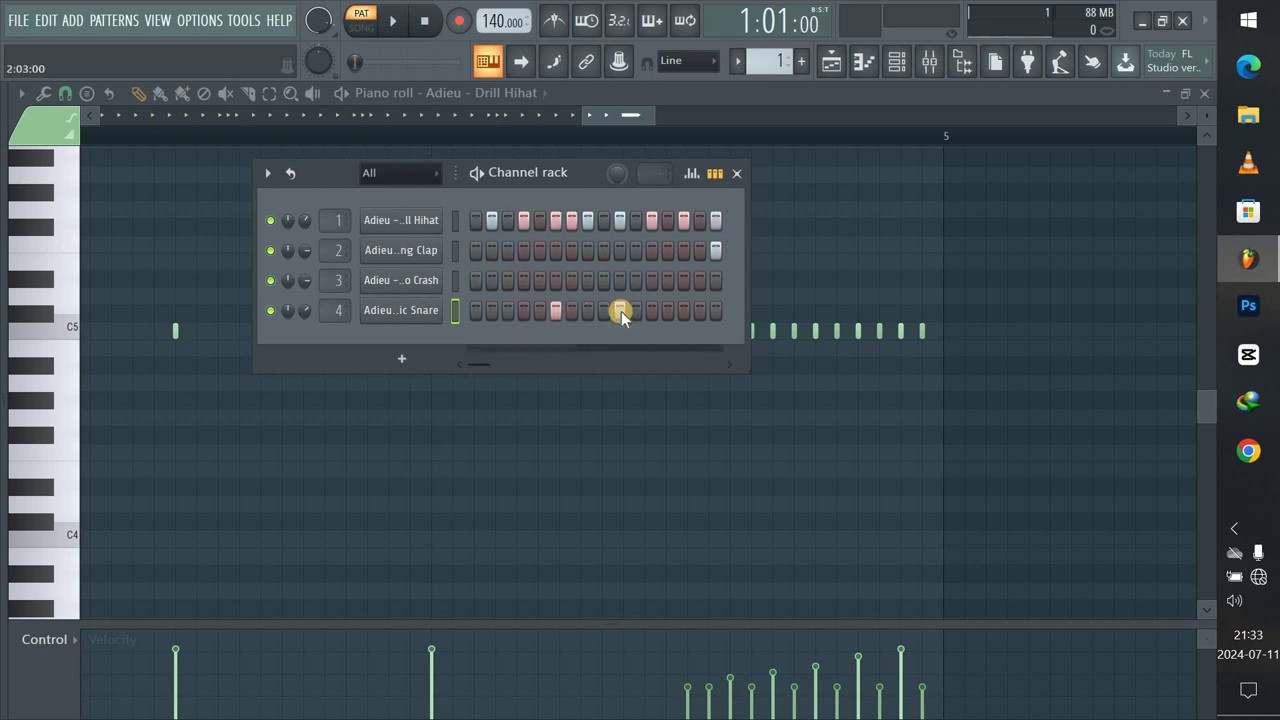
key(space)
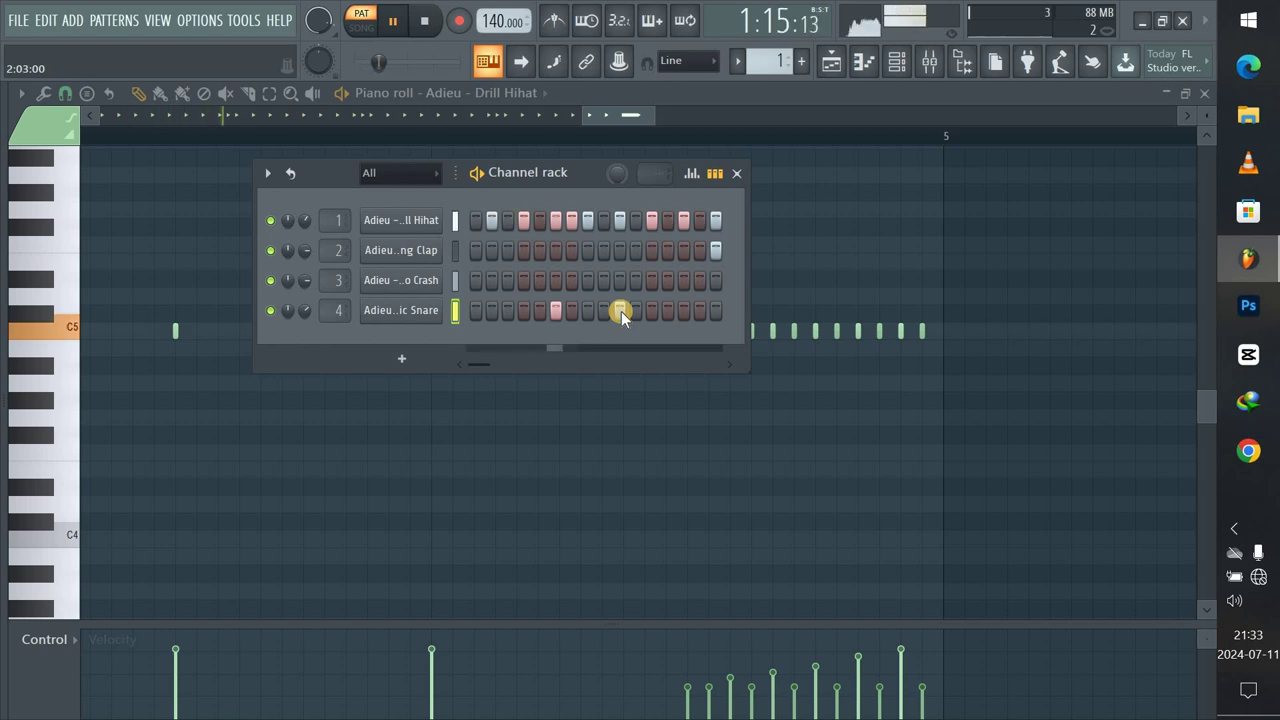
key(space)
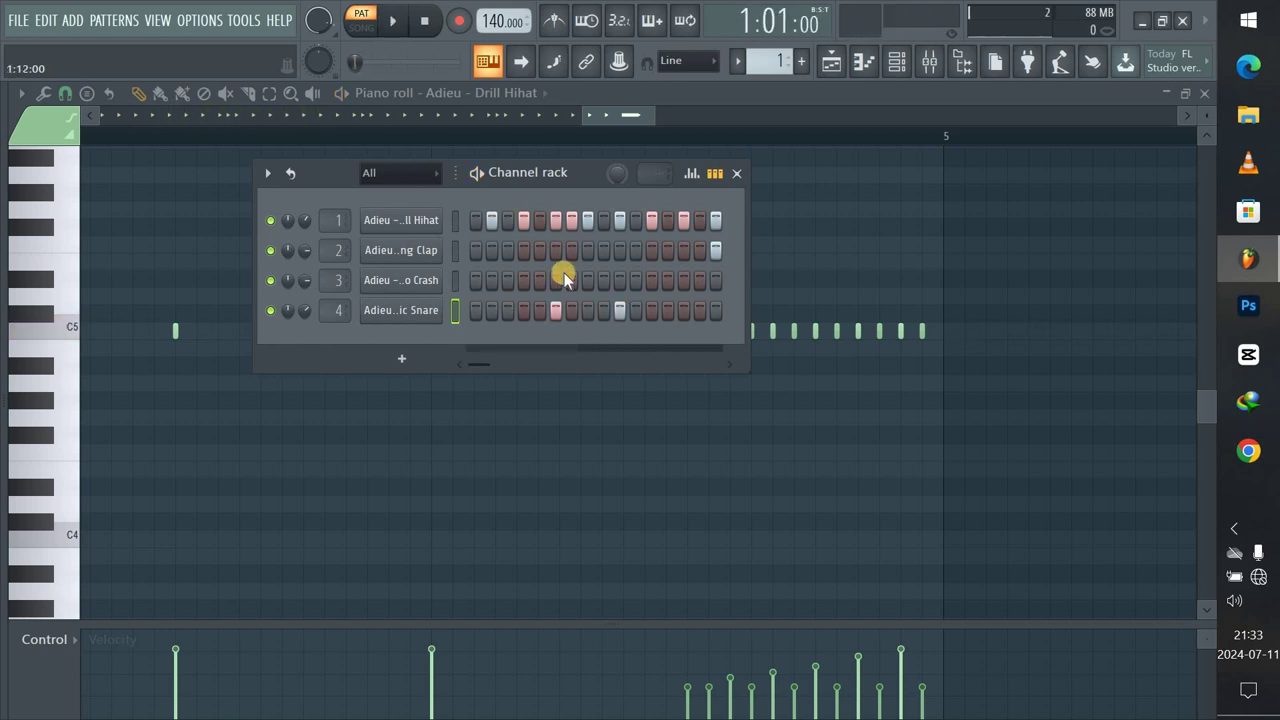
In the Basic Snare piano roll, duplicate the bars 1–2 snare hits into bars 3–4 and play the pattern back.
click(615, 112)
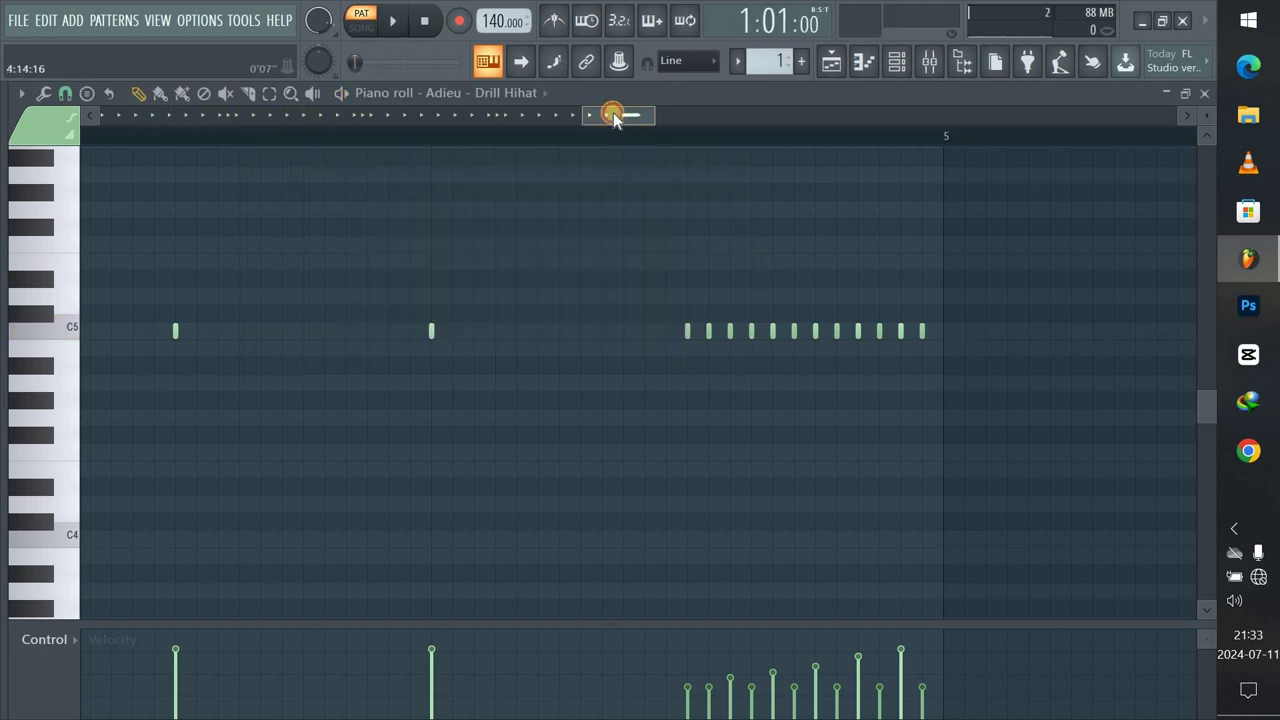
click(523, 92)
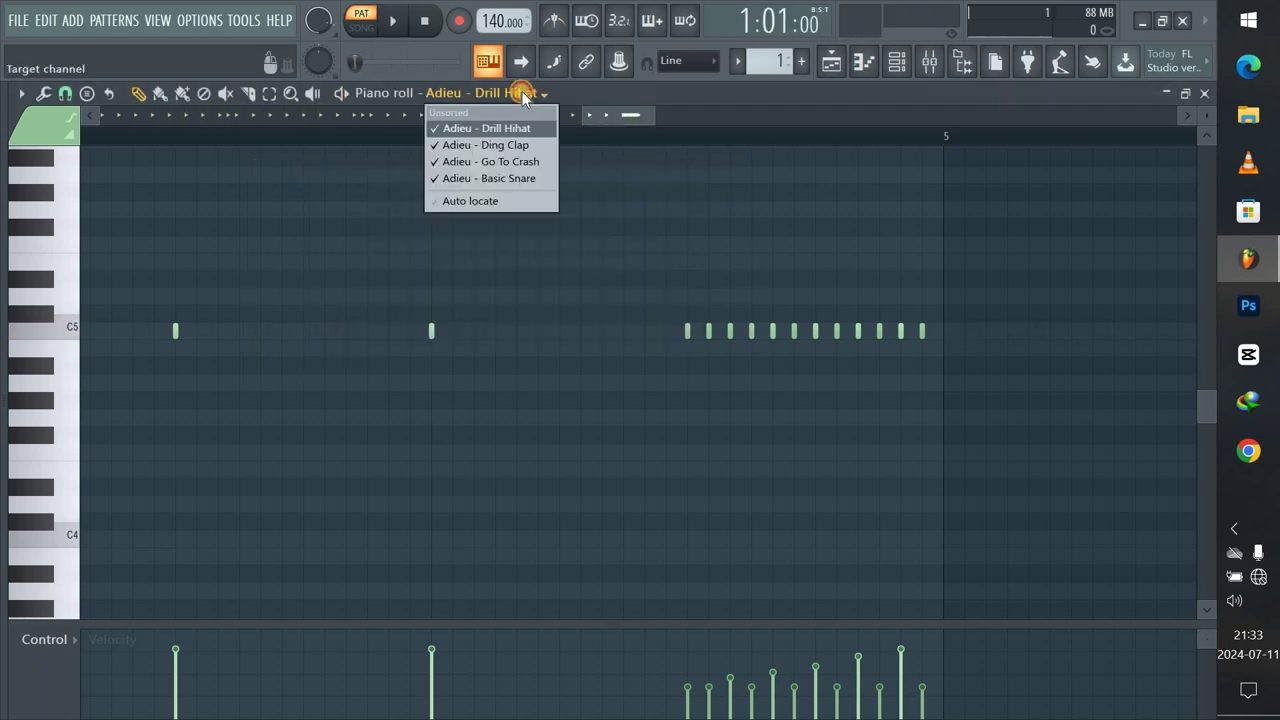
click(509, 181)
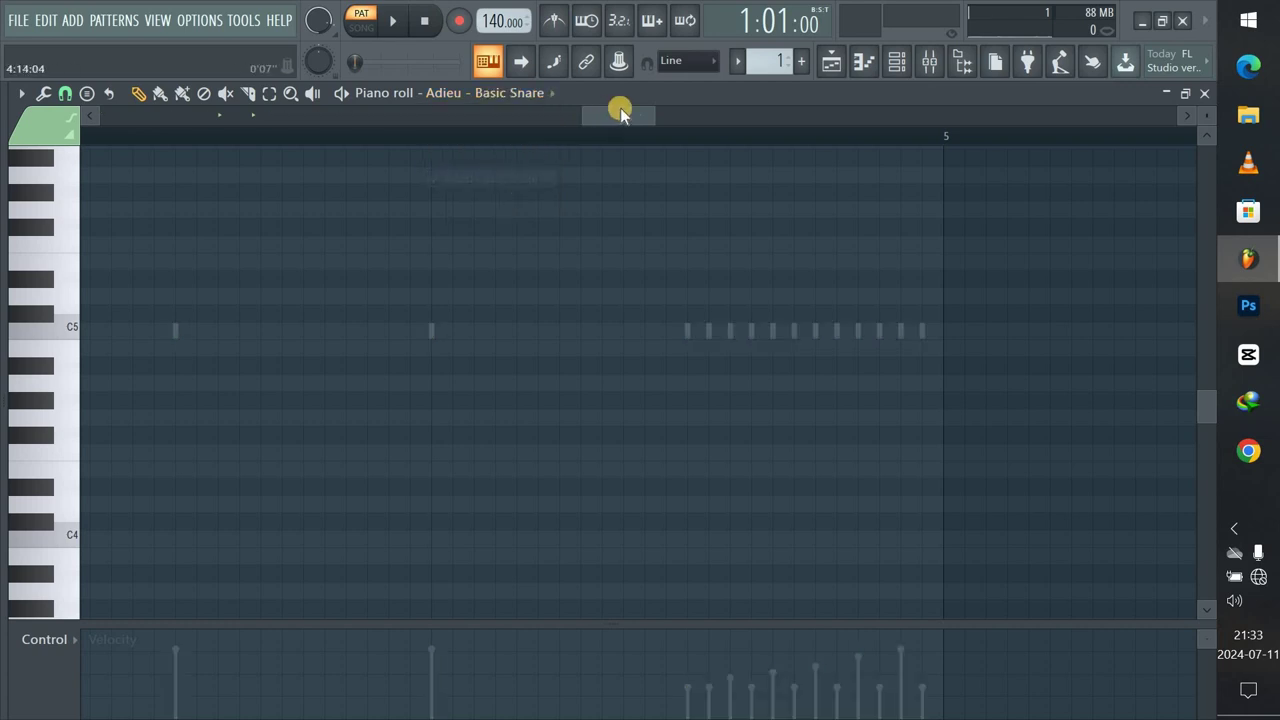
drag(614, 112, 787, 132)
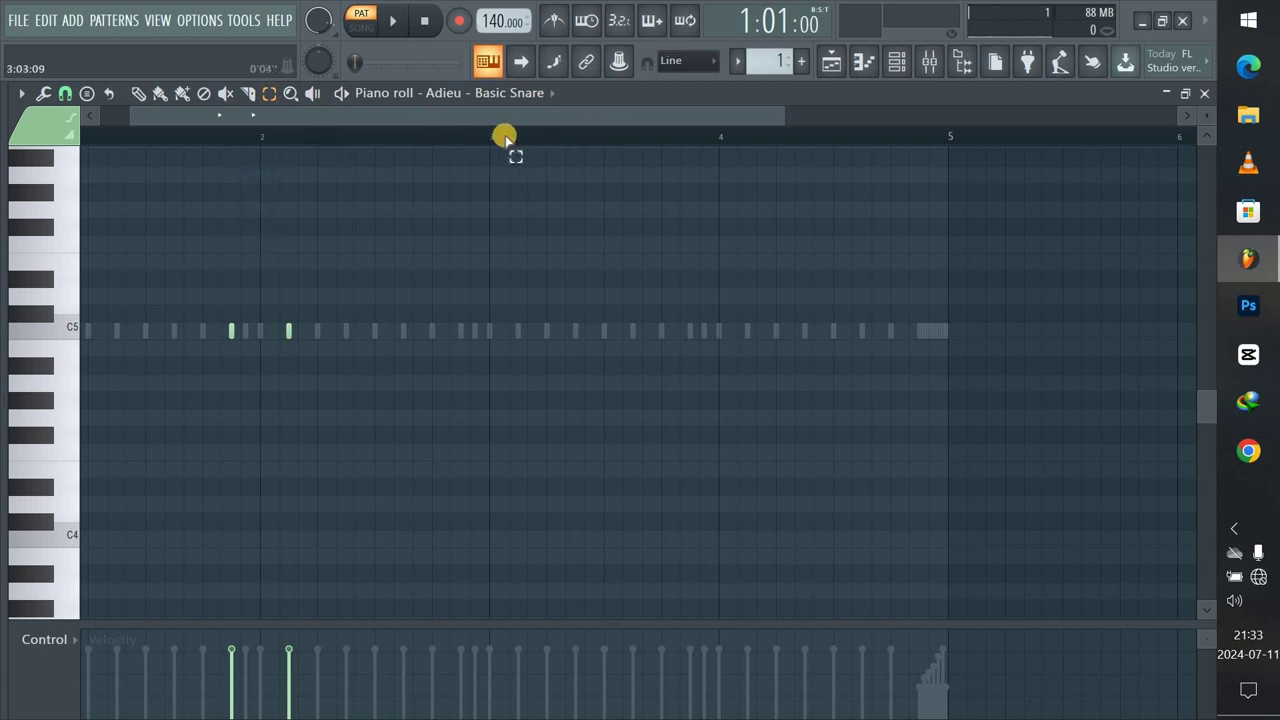
drag(489, 135, 2, 196)
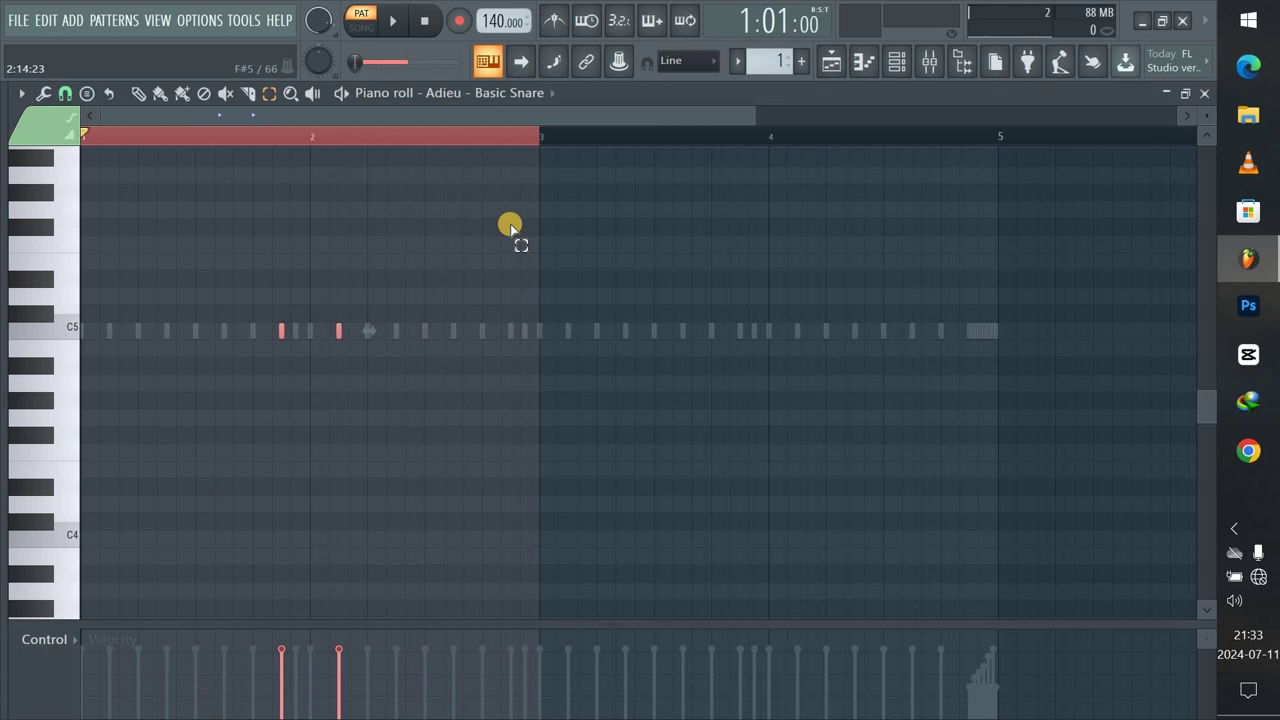
key(ctrl+b)
click(548, 140)
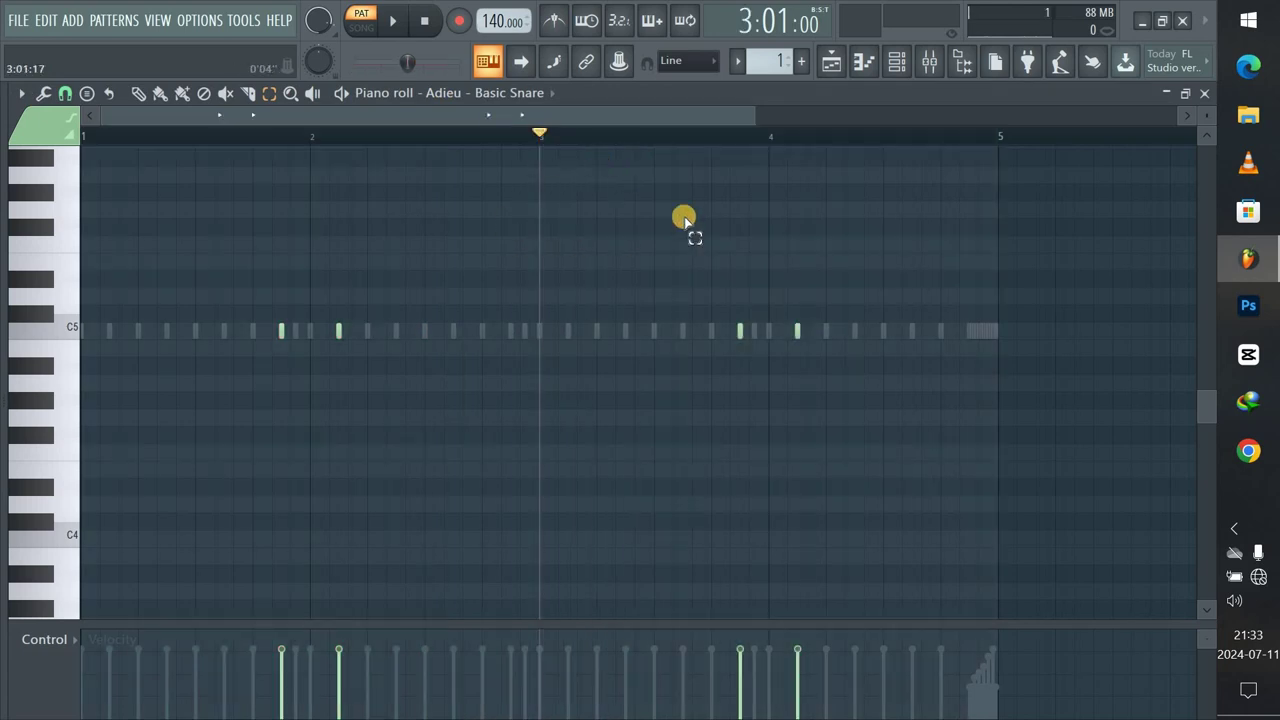
key(space)
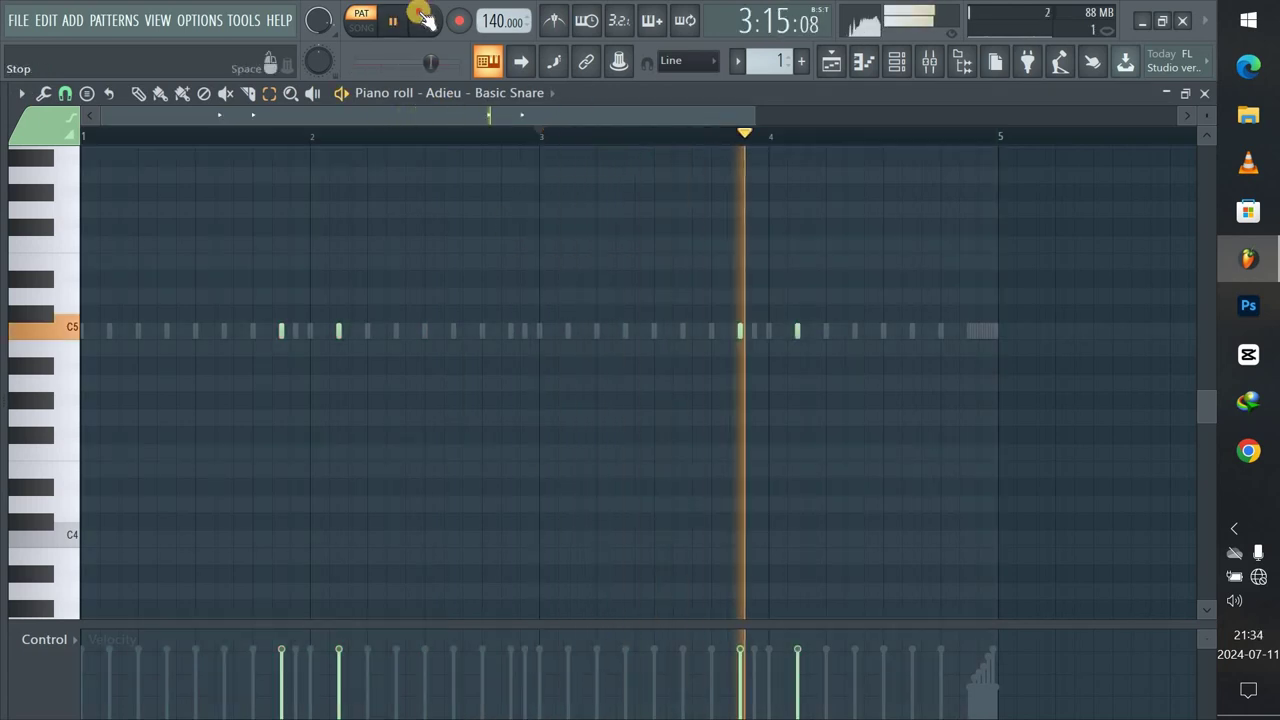
click(427, 20)
key(space)
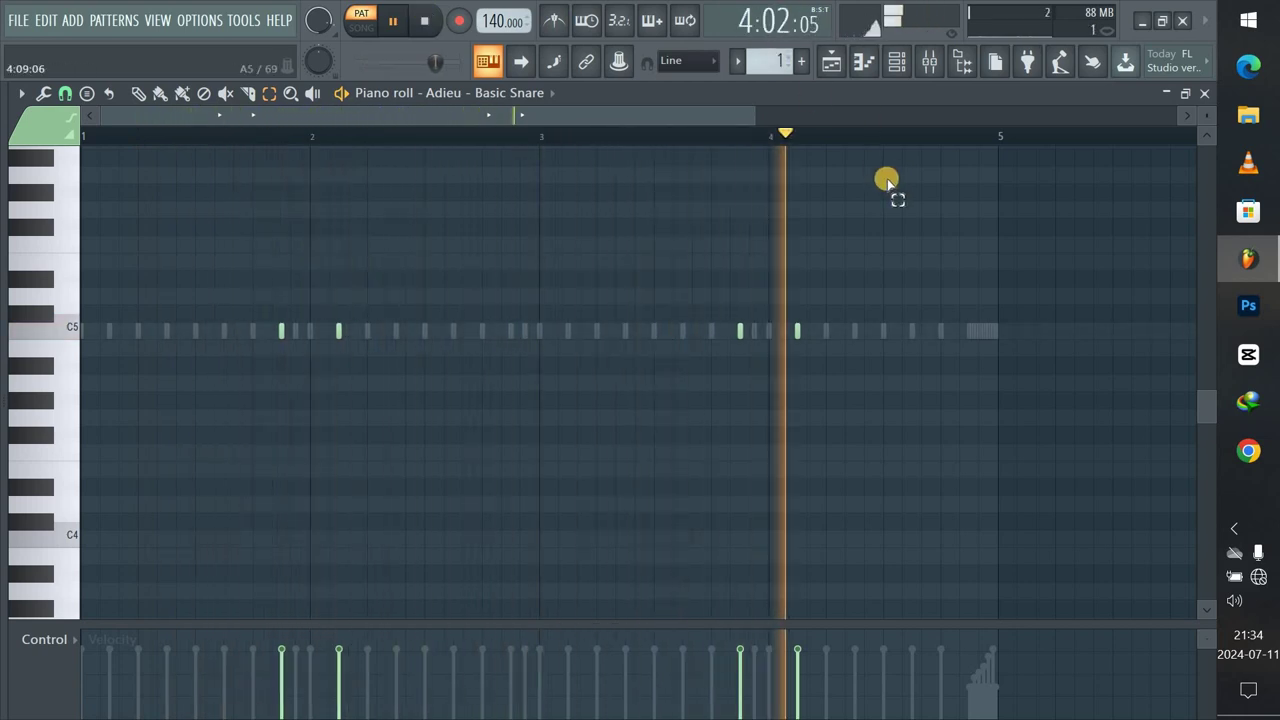
Show the channel rack, collapse the Snares folder, stop playback and open the Kicks folder under Drum One Shots.
click(897, 61)
mouse_move(0, 362)
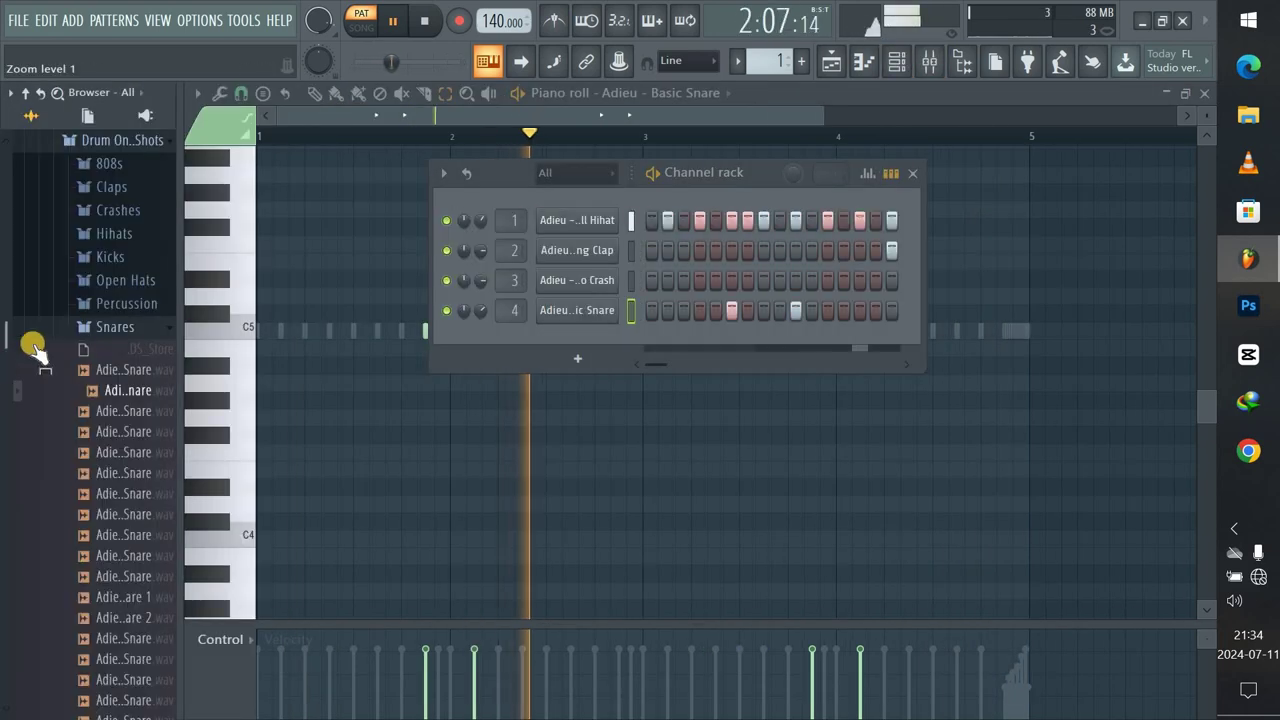
click(84, 326)
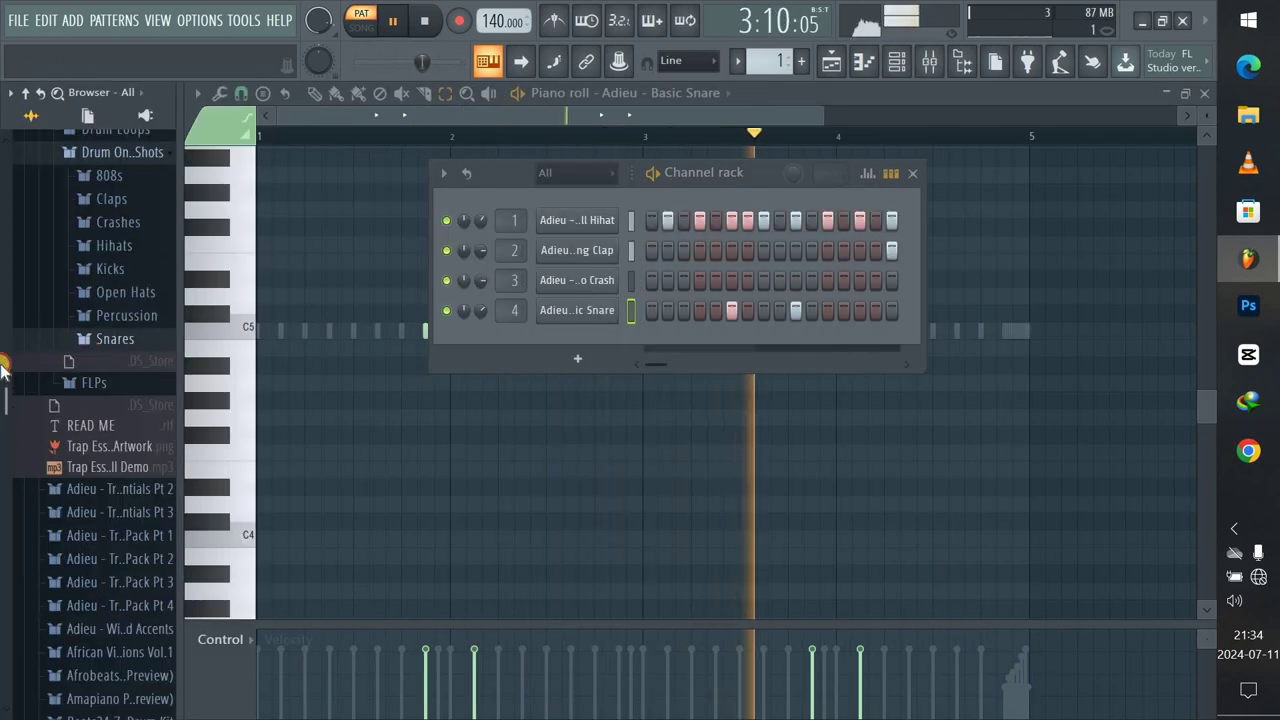
scroll(5, 340, up, 7)
click(105, 303)
click(105, 303)
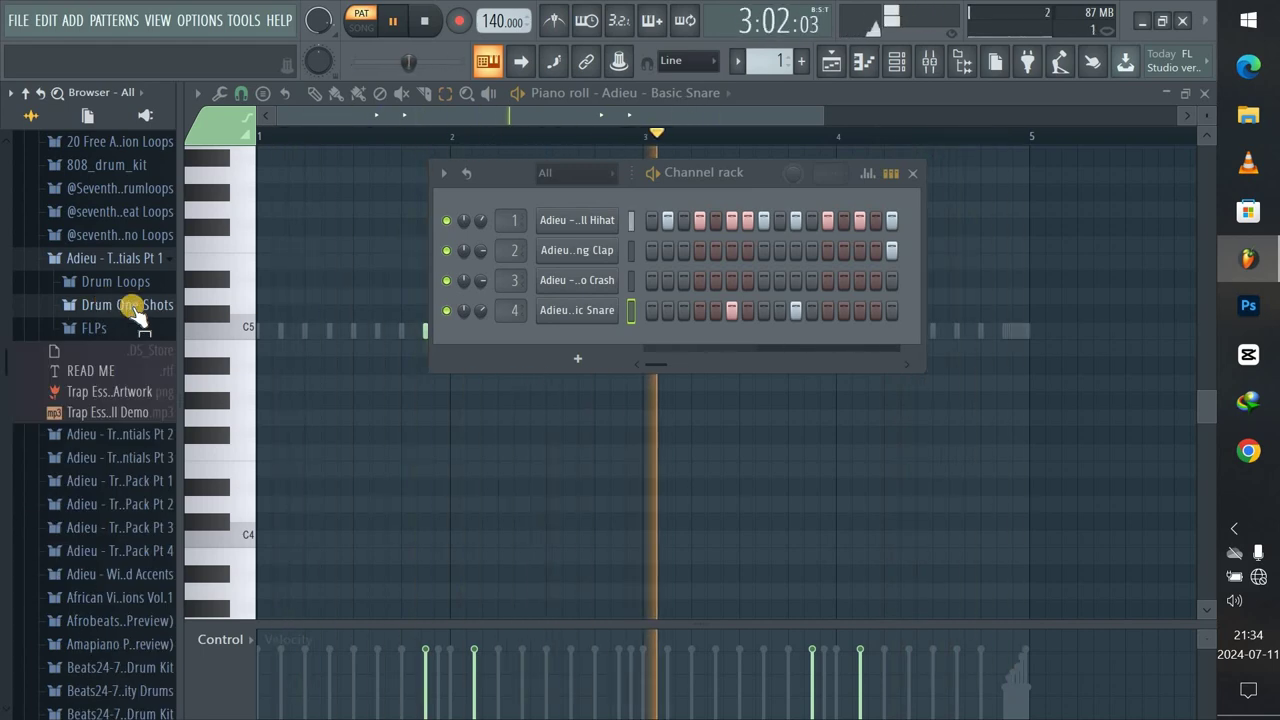
key(space)
click(158, 308)
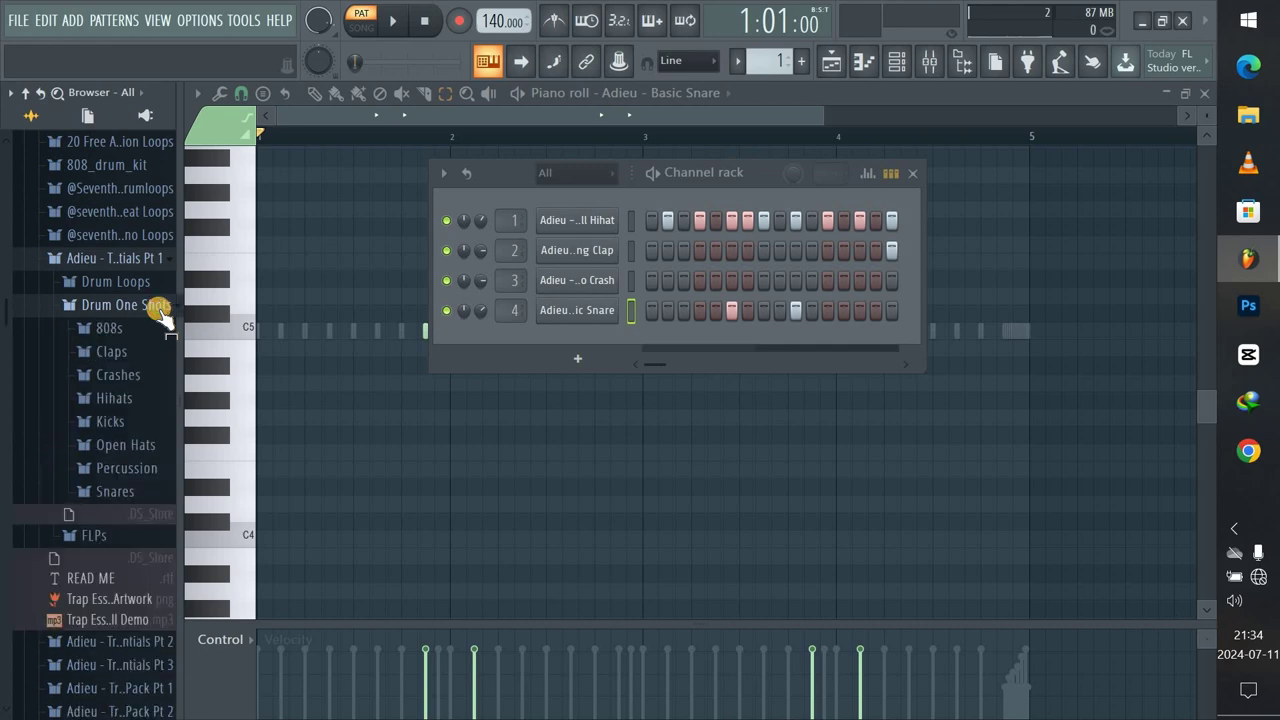
click(110, 422)
Audition the first several samples in the Kicks folder, including Bahamas Kick, Crucial Kick and Essential Kick.
click(129, 360)
click(130, 378)
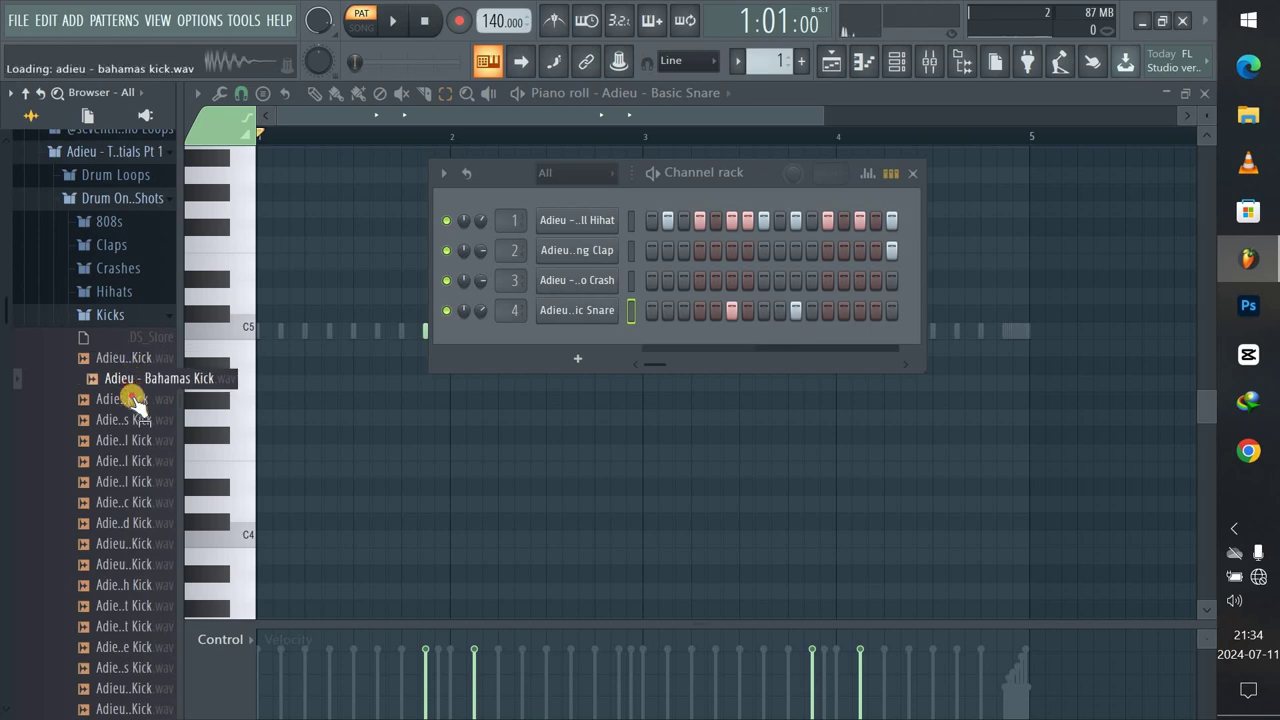
click(130, 399)
click(130, 419)
click(130, 440)
click(133, 460)
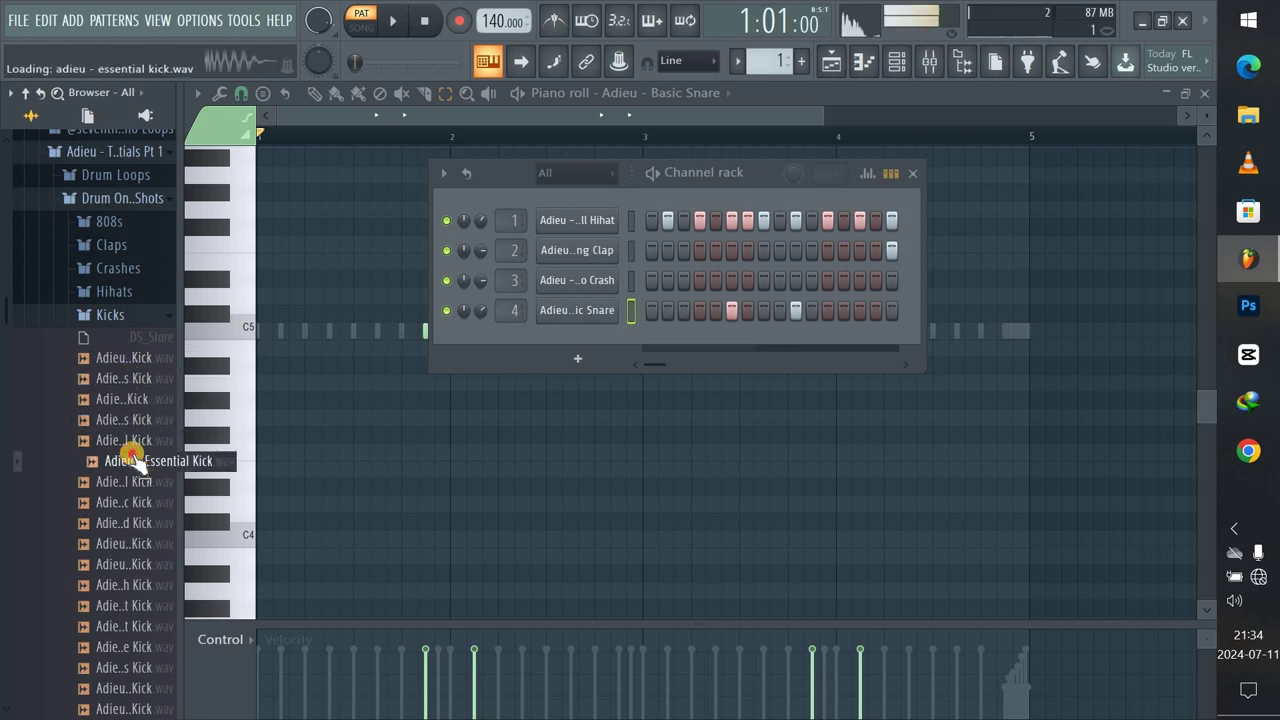
click(125, 440)
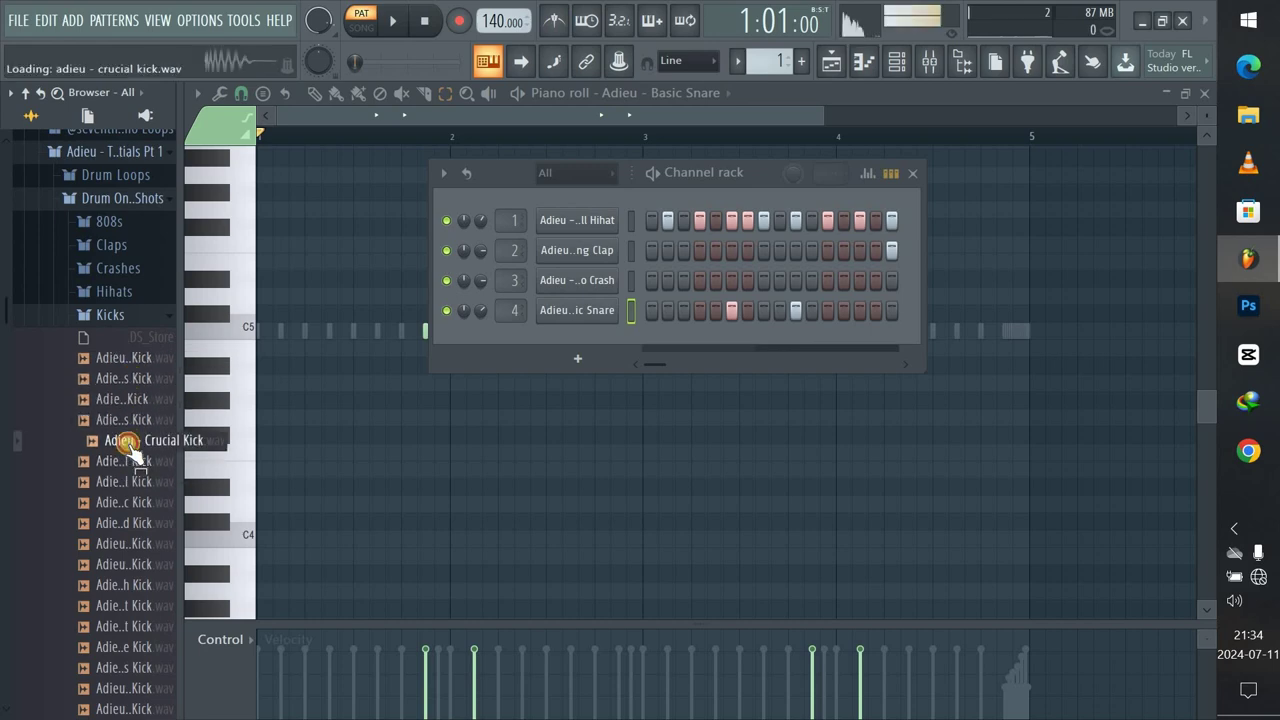
click(130, 460)
click(130, 481)
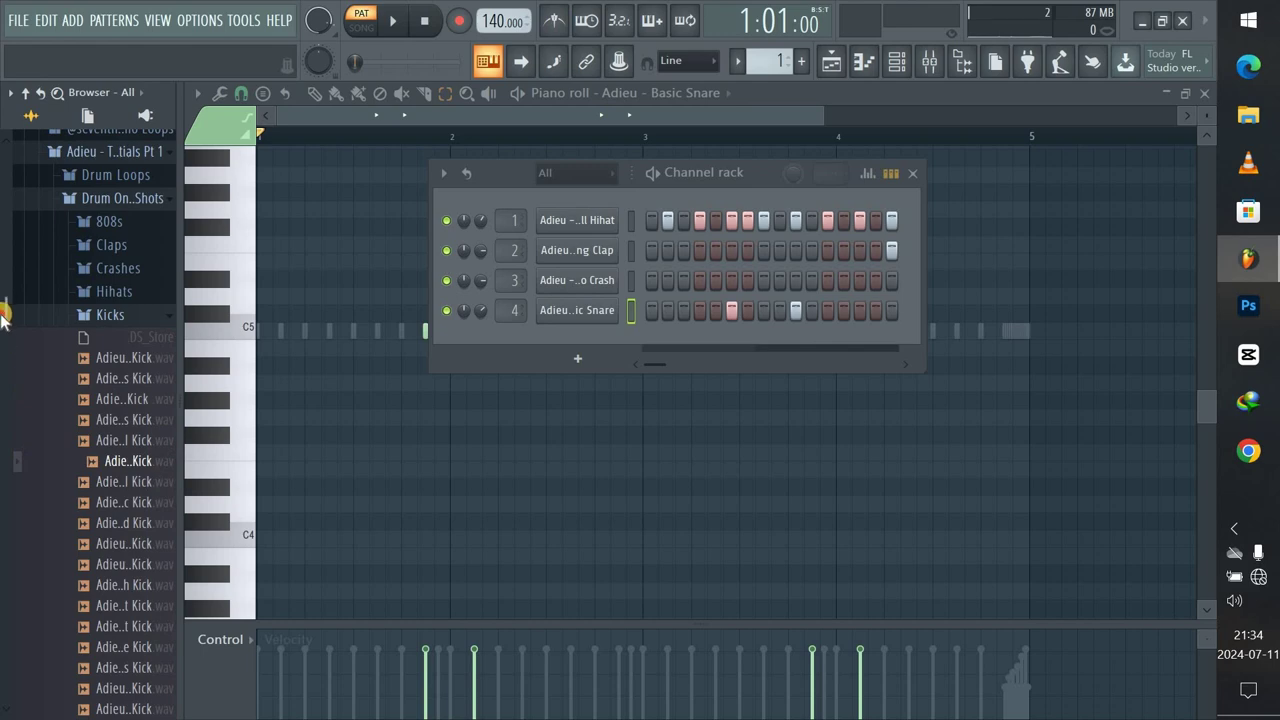
Audition the last samples in the Kicks folder and add Adieu - Thumper 1 Kick as a new channel below Basic Snare.
drag(3, 315, 6, 371)
scroll(137, 514, down, 4)
click(140, 438)
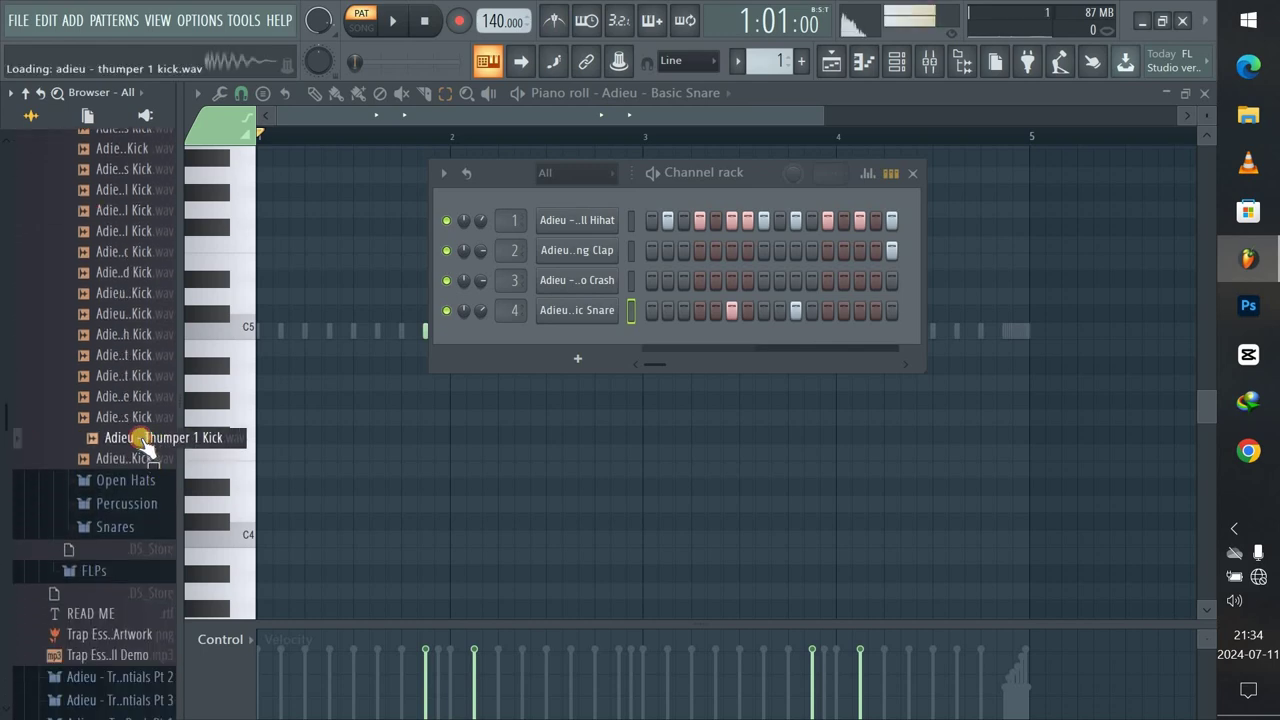
click(136, 458)
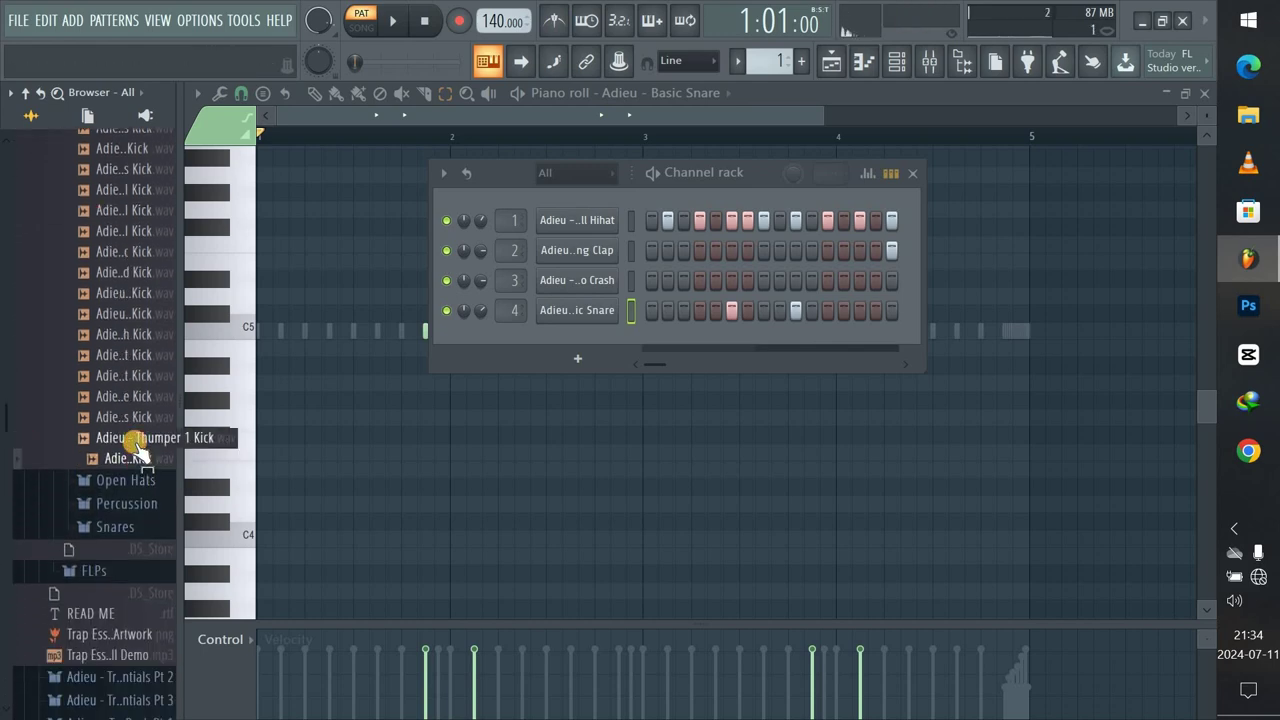
drag(137, 440, 452, 343)
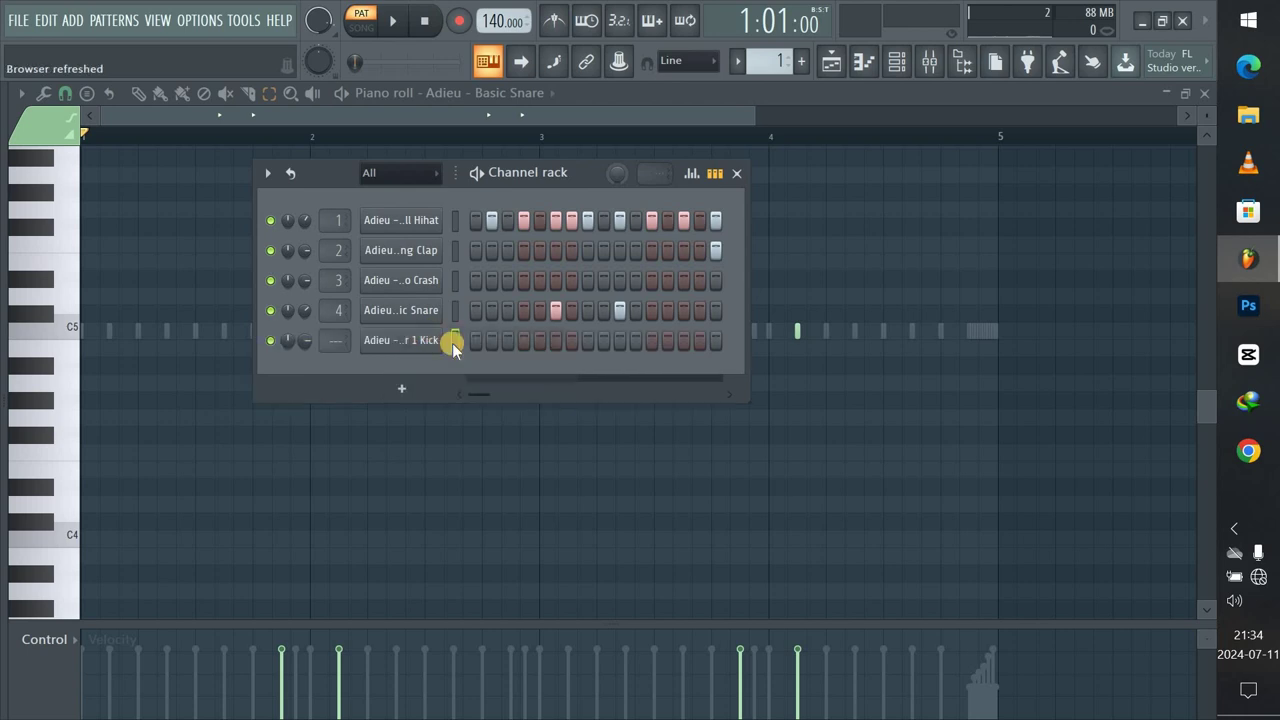
Place a Thumper 1 Kick hit on step 1 of bar 1 and play the pattern.
click(474, 341)
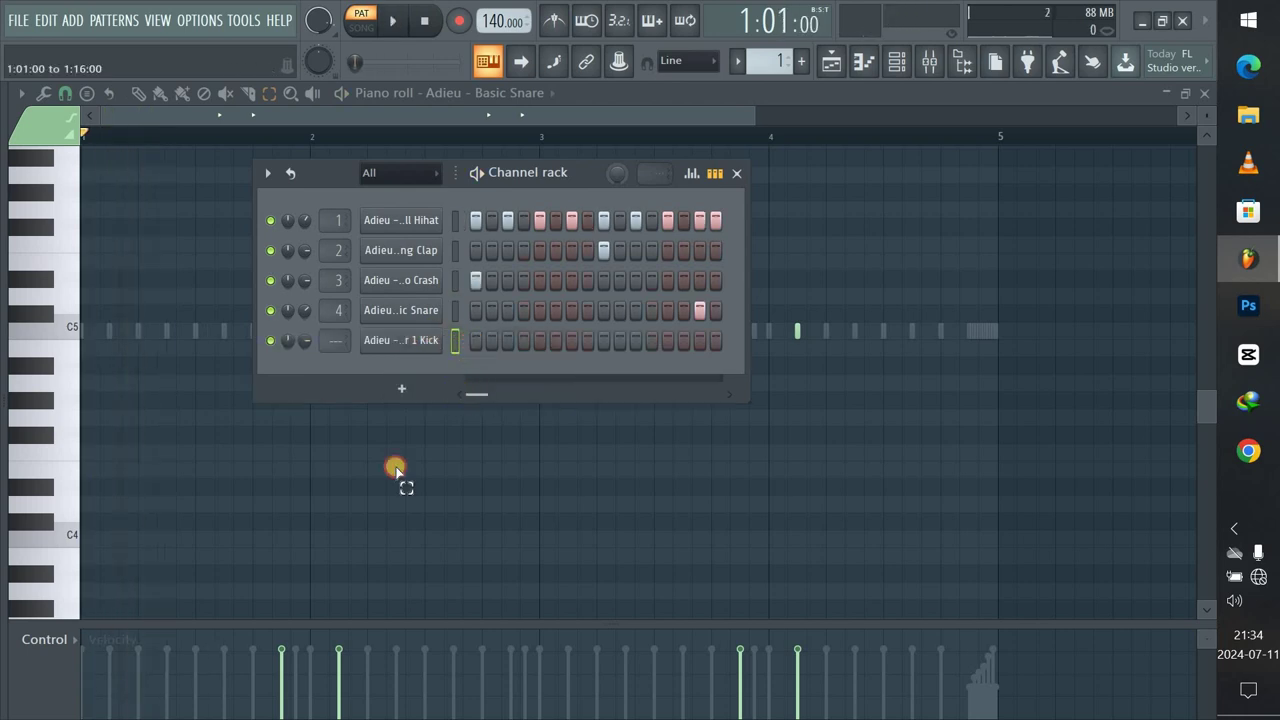
click(481, 341)
key(space)
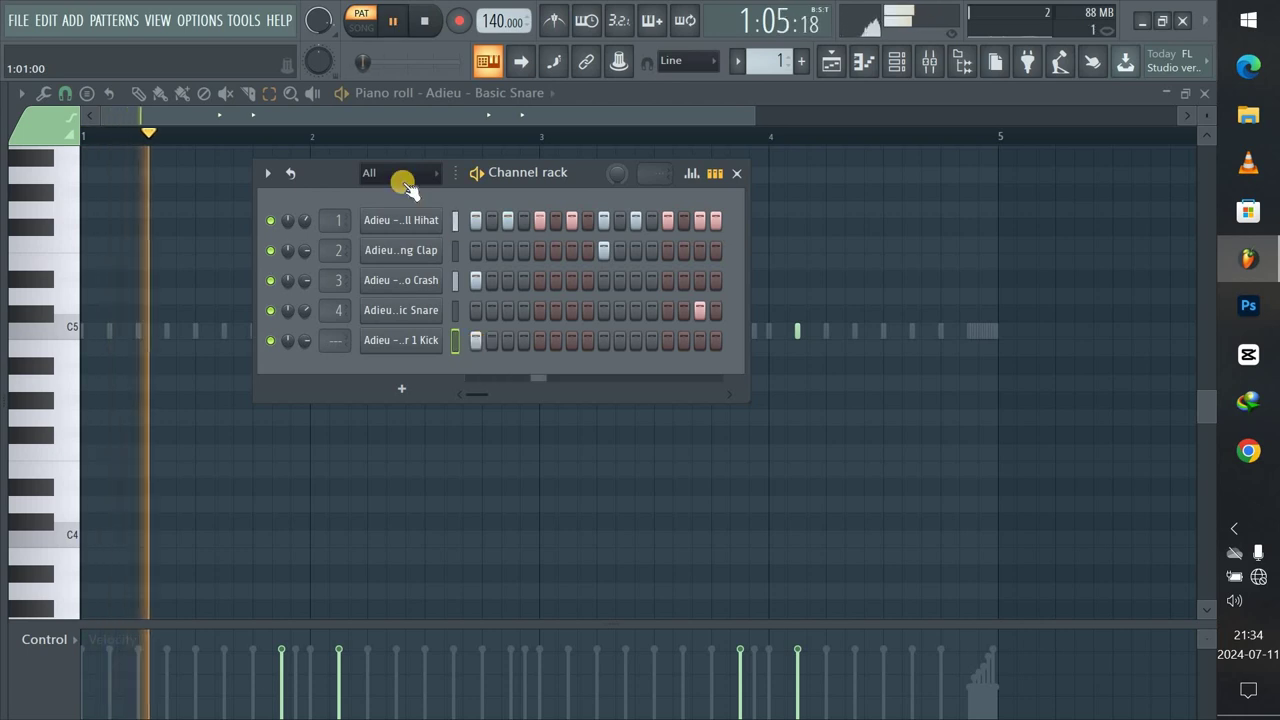
In the Thumper 1 Kick piano roll, draw C5 hits on steps 7 and 13 of bar 1 while checking playback.
click(388, 122)
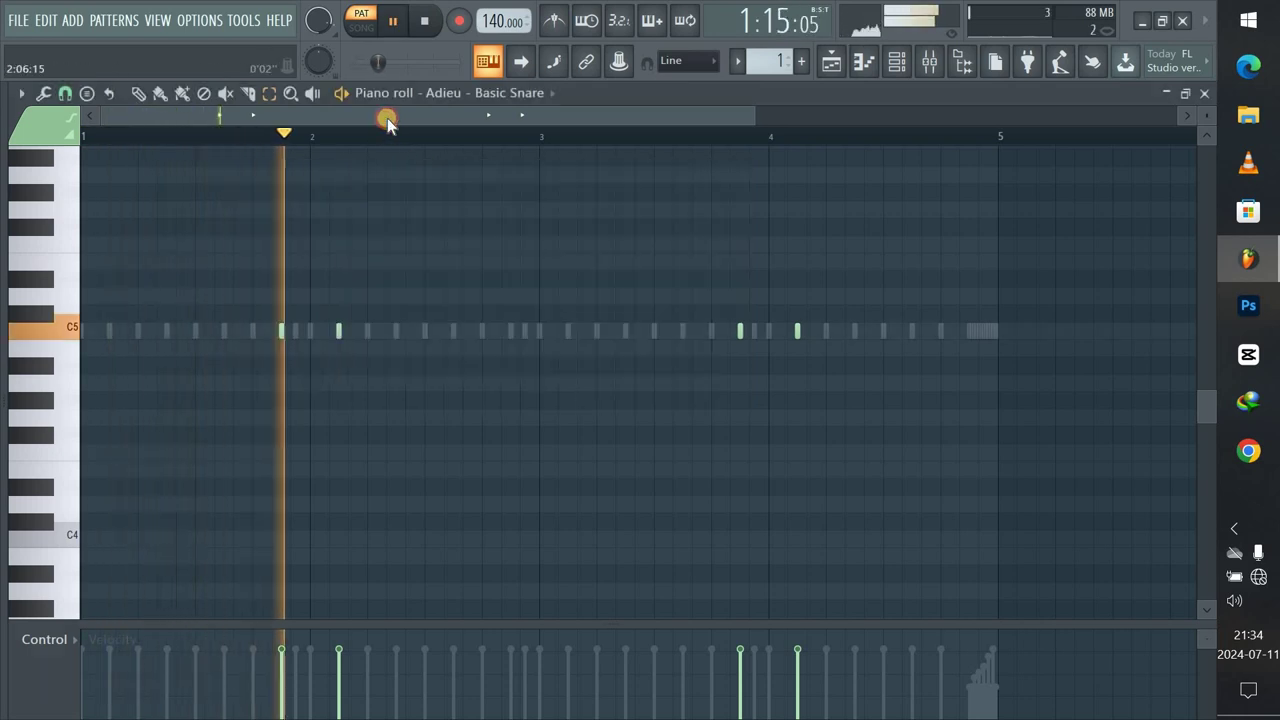
click(508, 93)
click(495, 194)
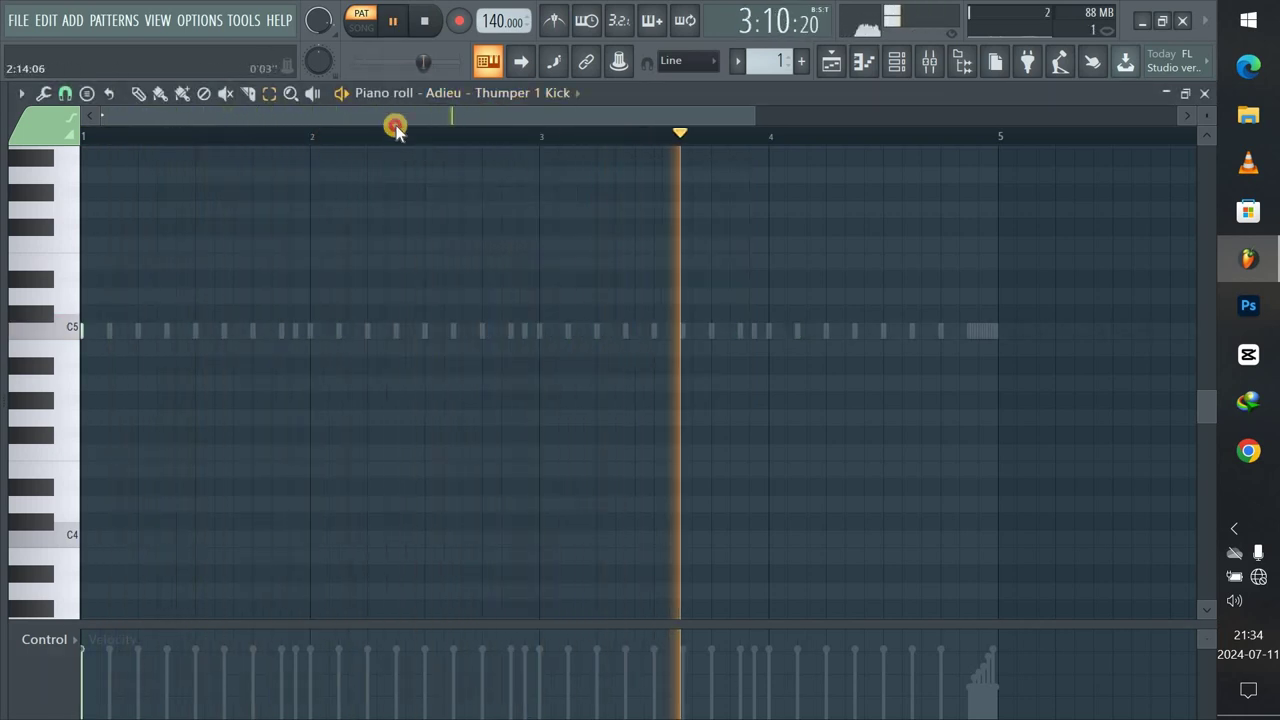
click(139, 93)
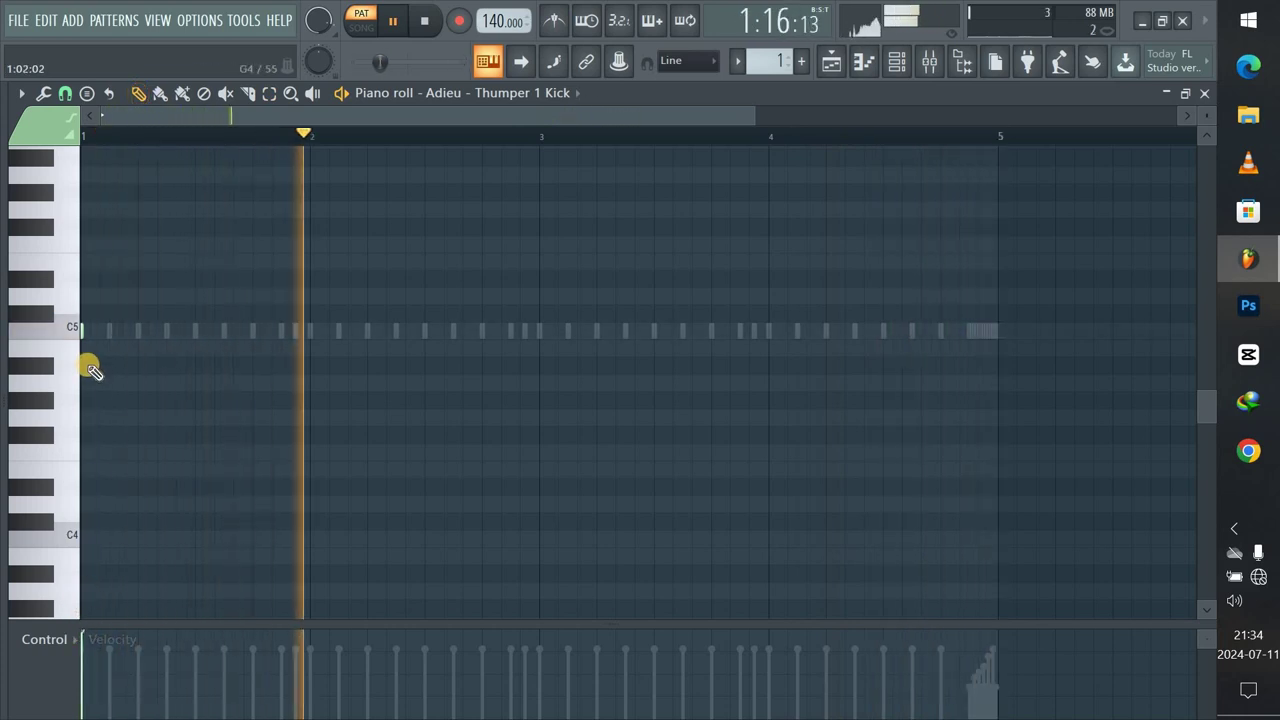
key(space)
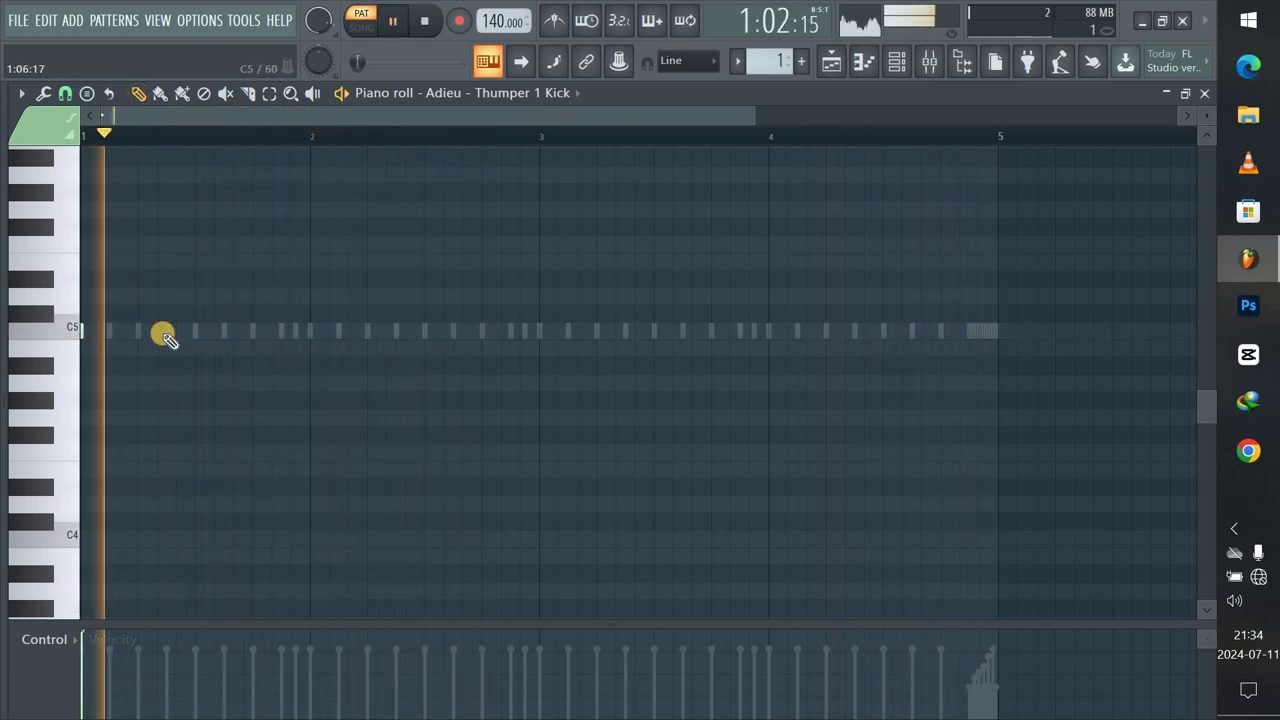
key(space)
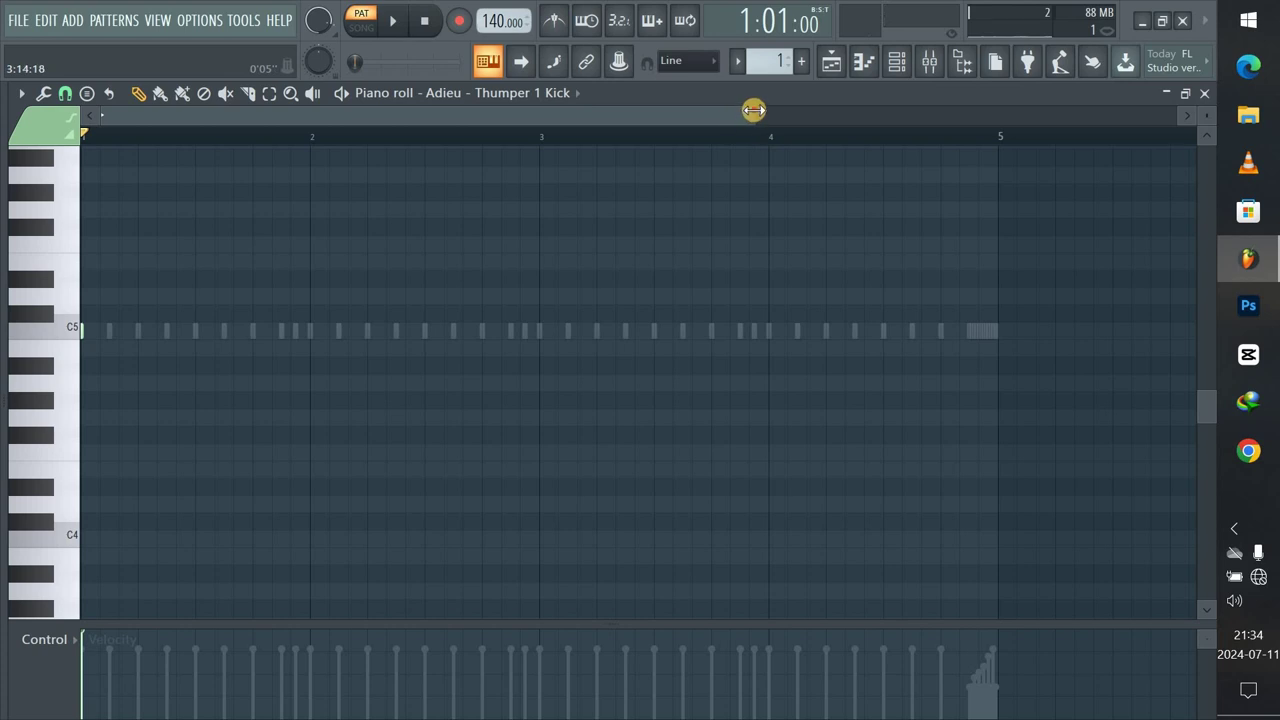
drag(753, 110, 331, 140)
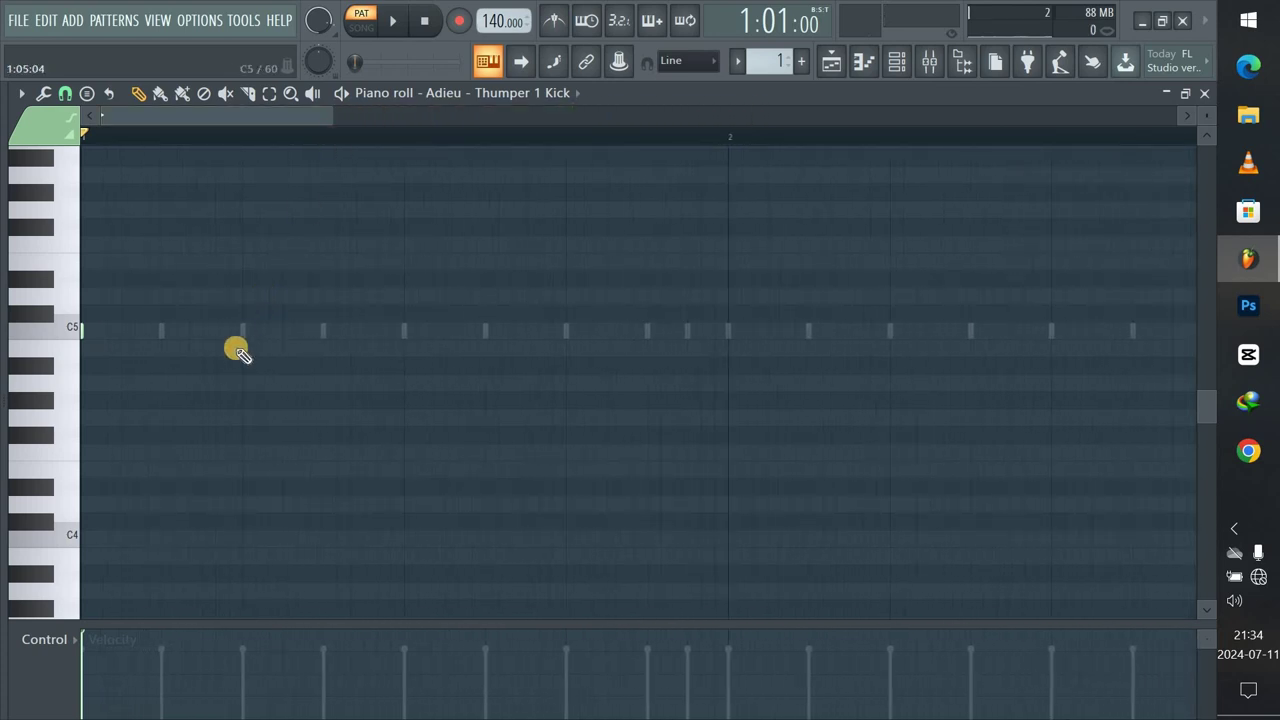
key(space)
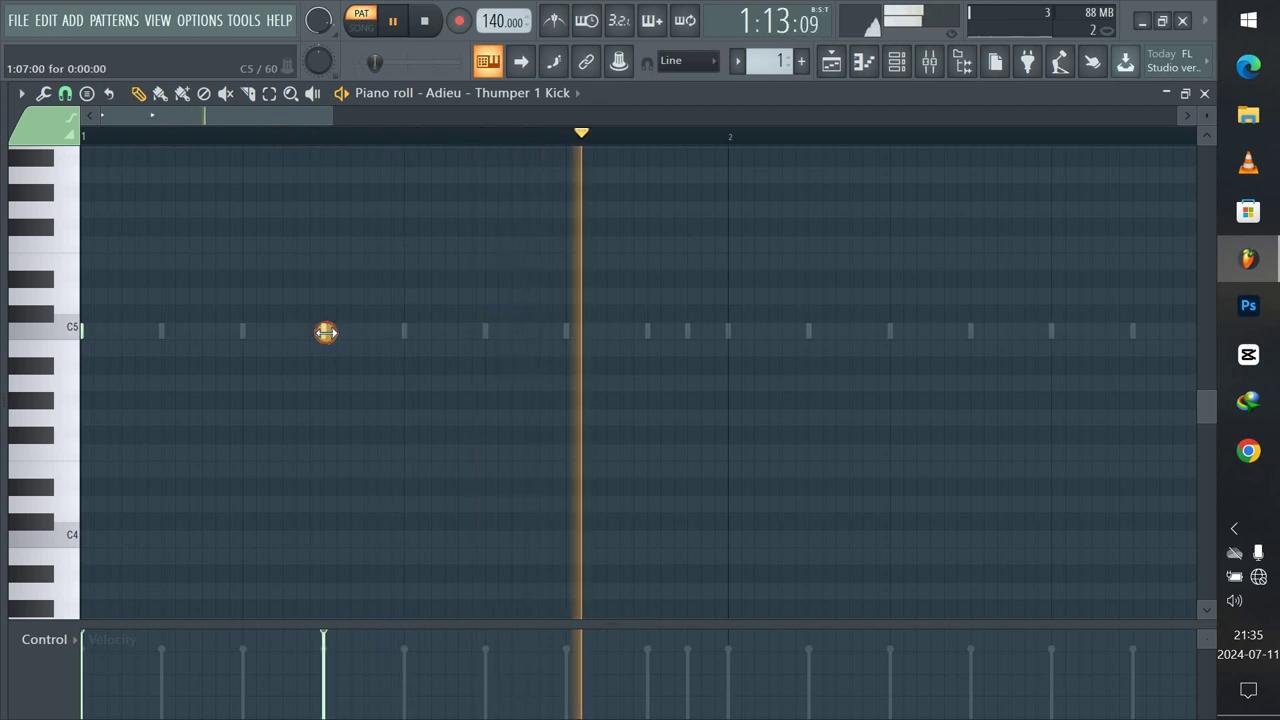
click(566, 333)
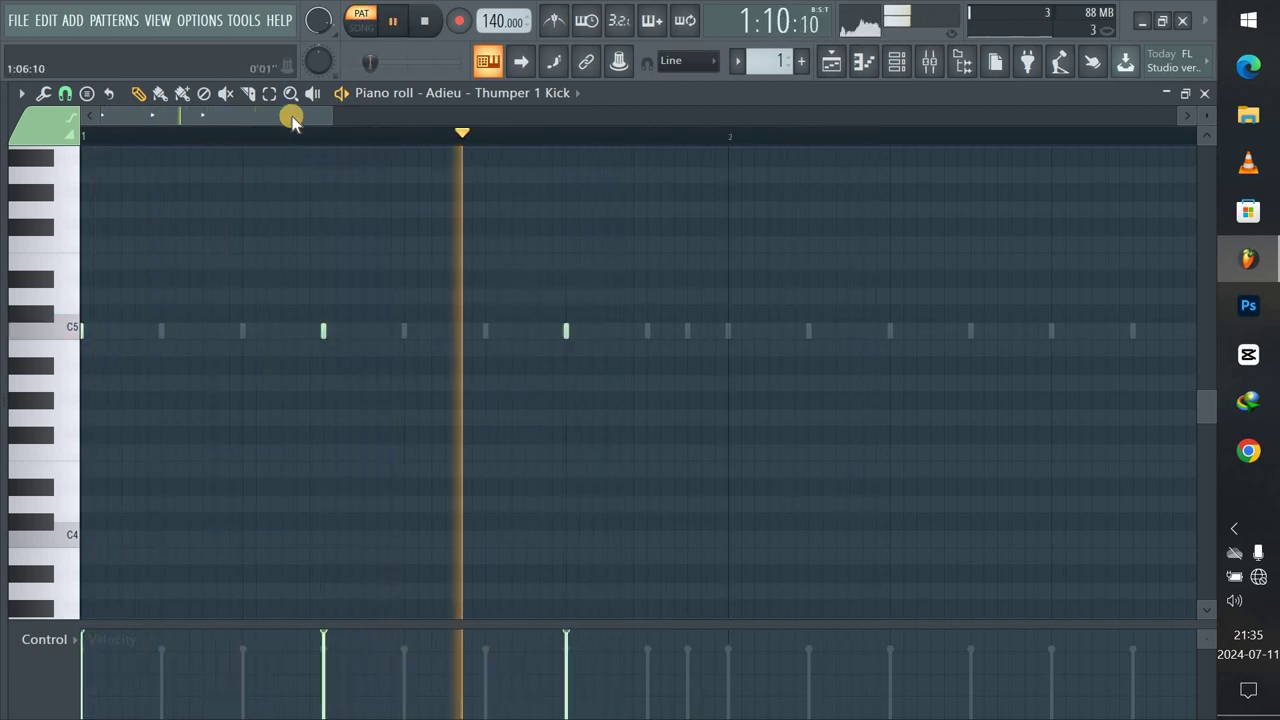
Draw C5 kick hits on steps 5 and 13 of bar 2 and on step 1 of bar 3.
drag(292, 120, 386, 134)
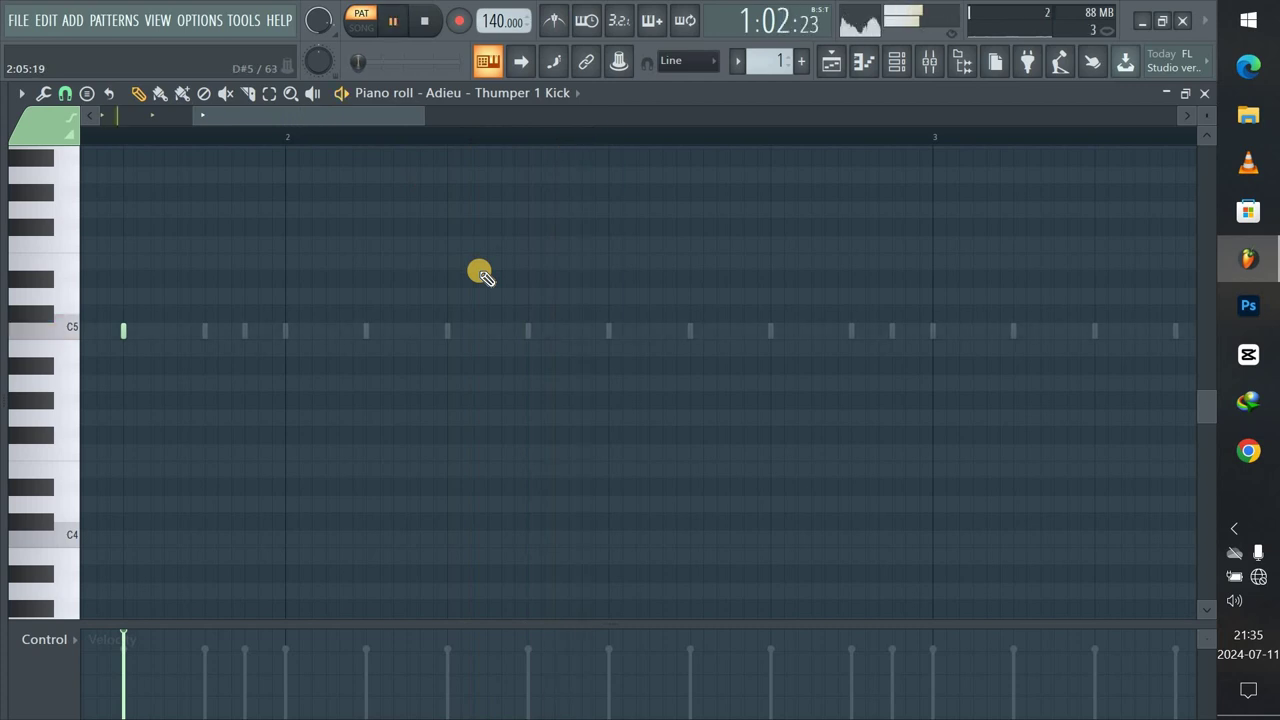
click(448, 330)
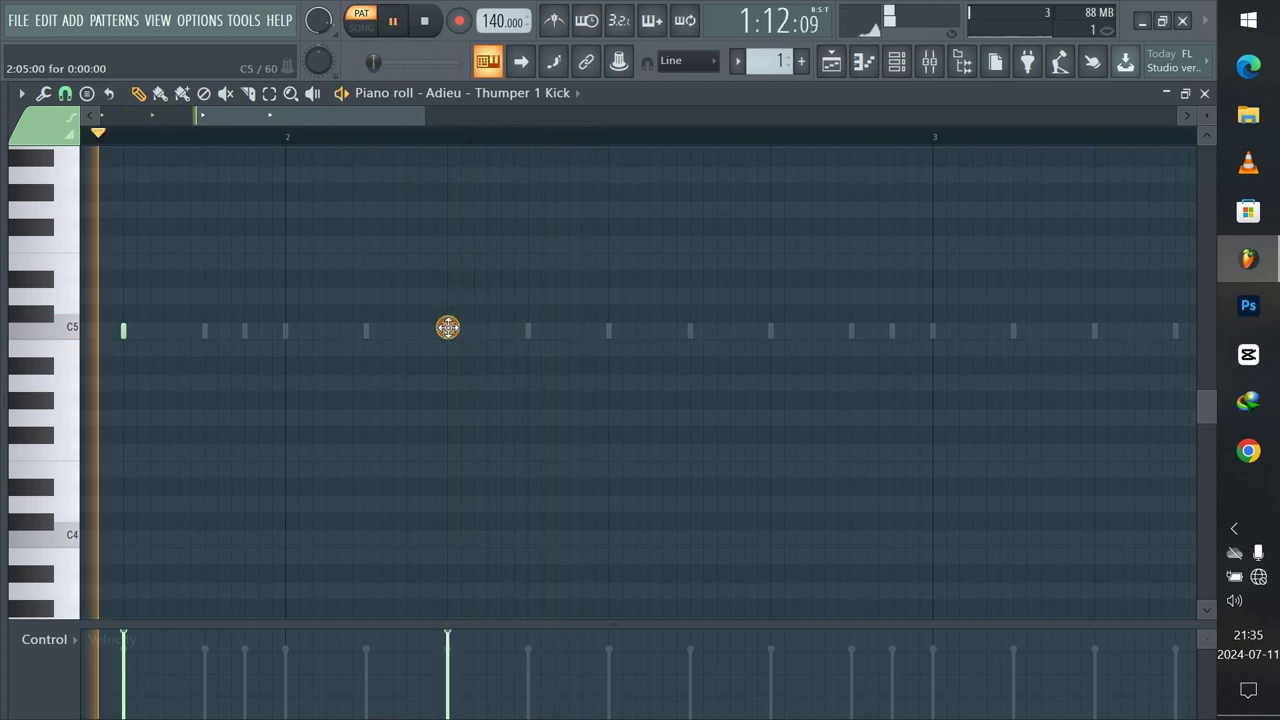
click(770, 331)
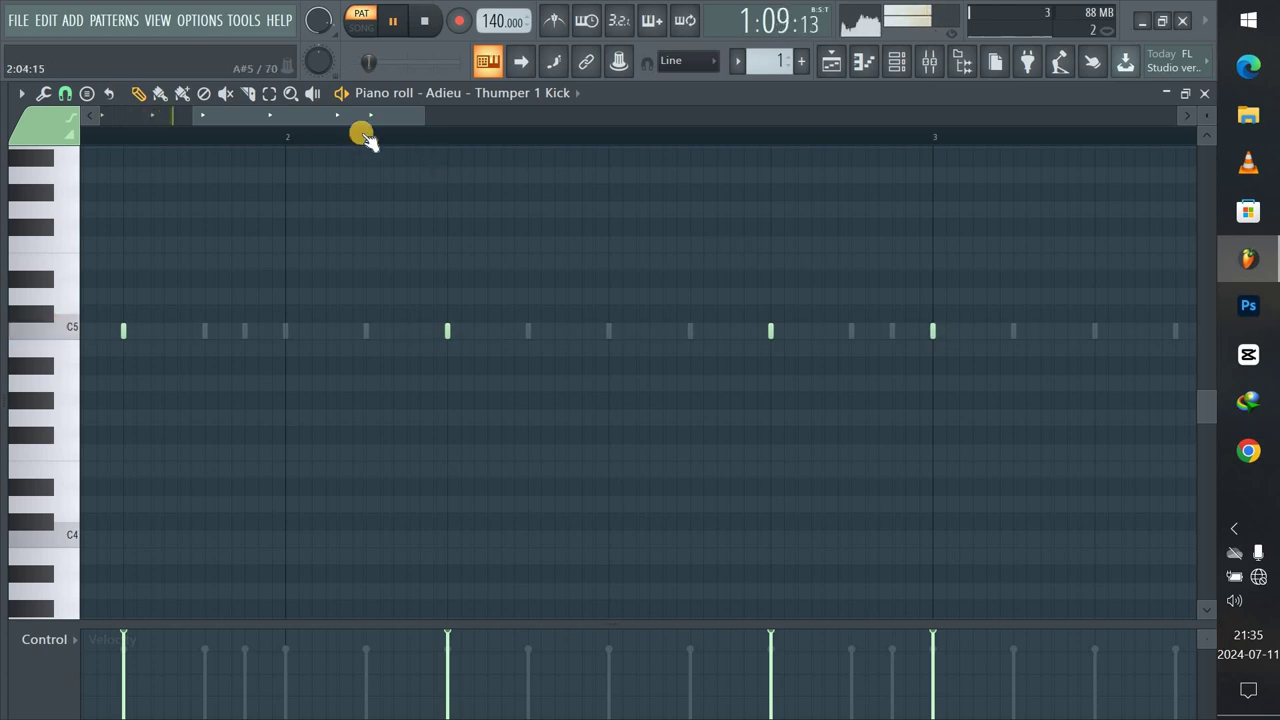
Draw C5 kick hits on steps 7 and 13 of bar 3 and replay from bar 3.
drag(363, 116, 514, 149)
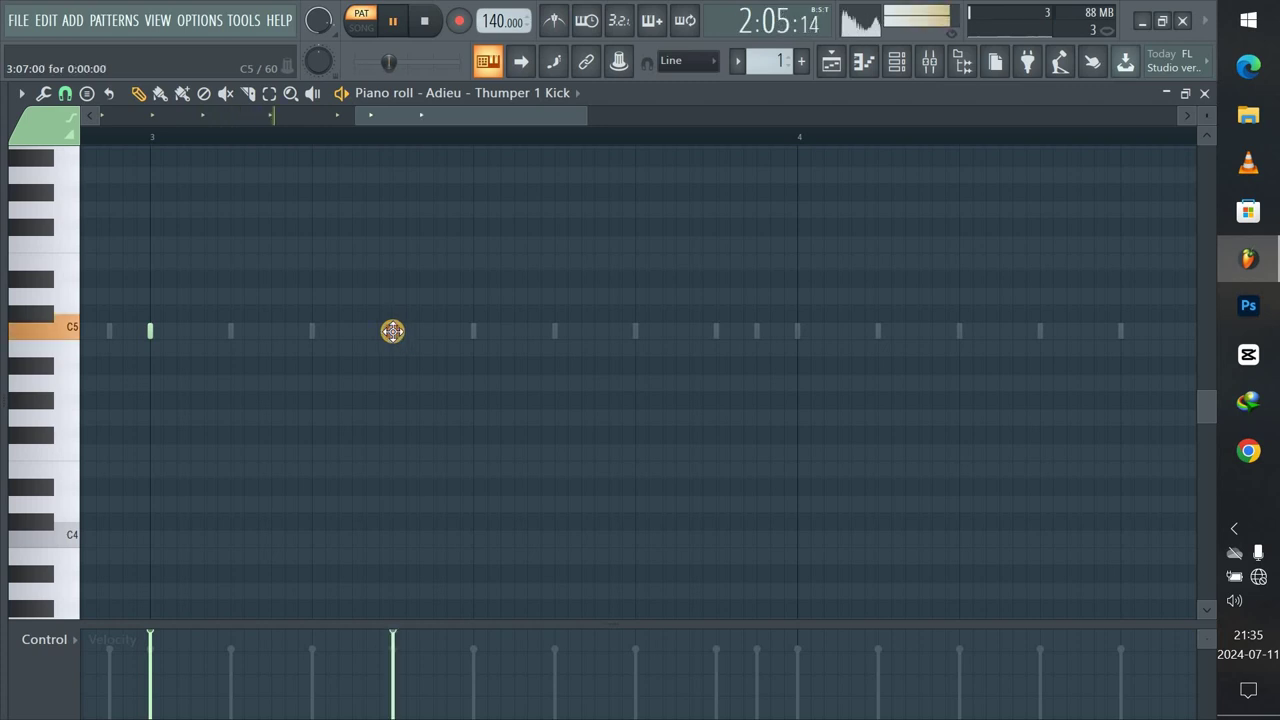
click(640, 330)
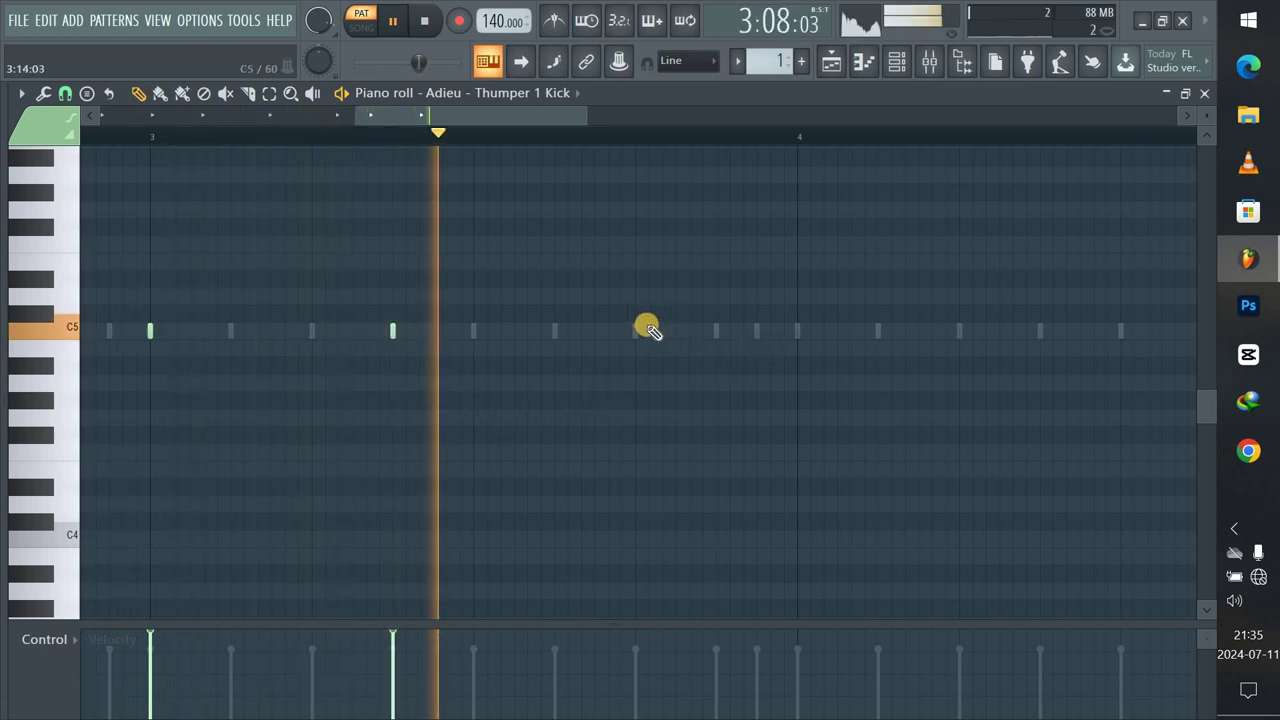
click(203, 133)
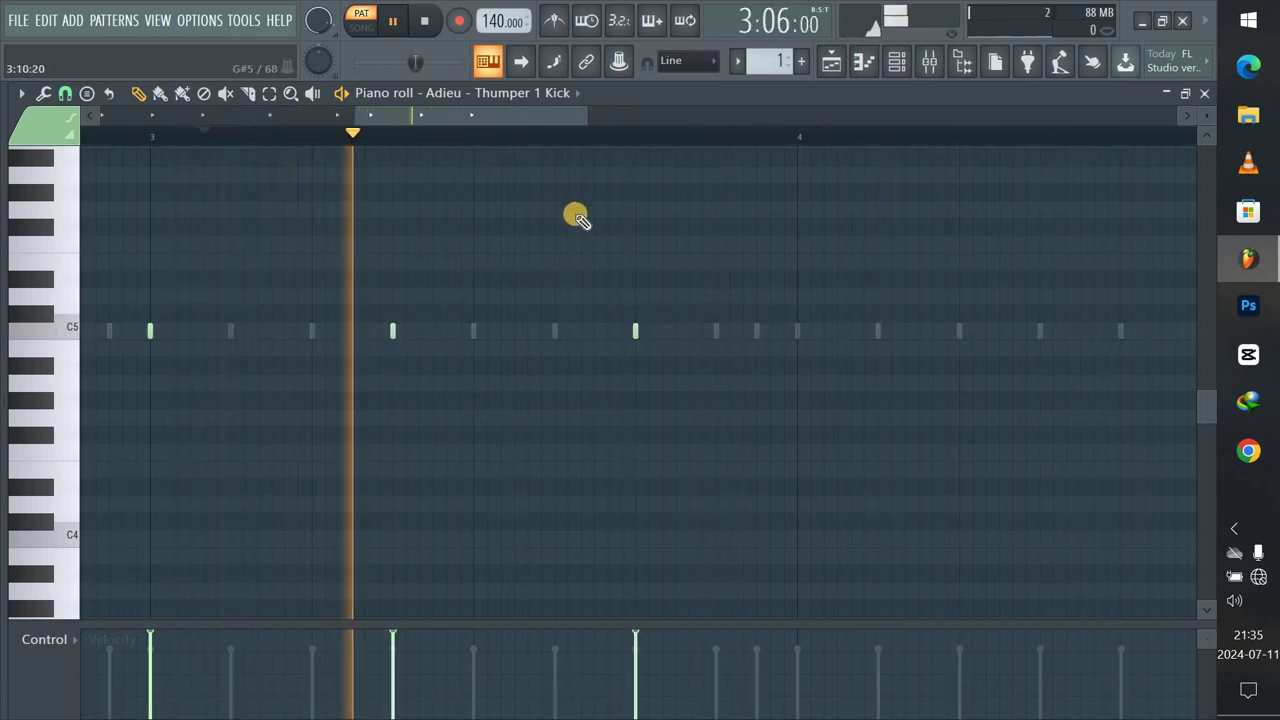
Try a C5 kick hit on step 1 of bar 4, then on step 15 of bar 3 instead, checking in playback.
click(797, 328)
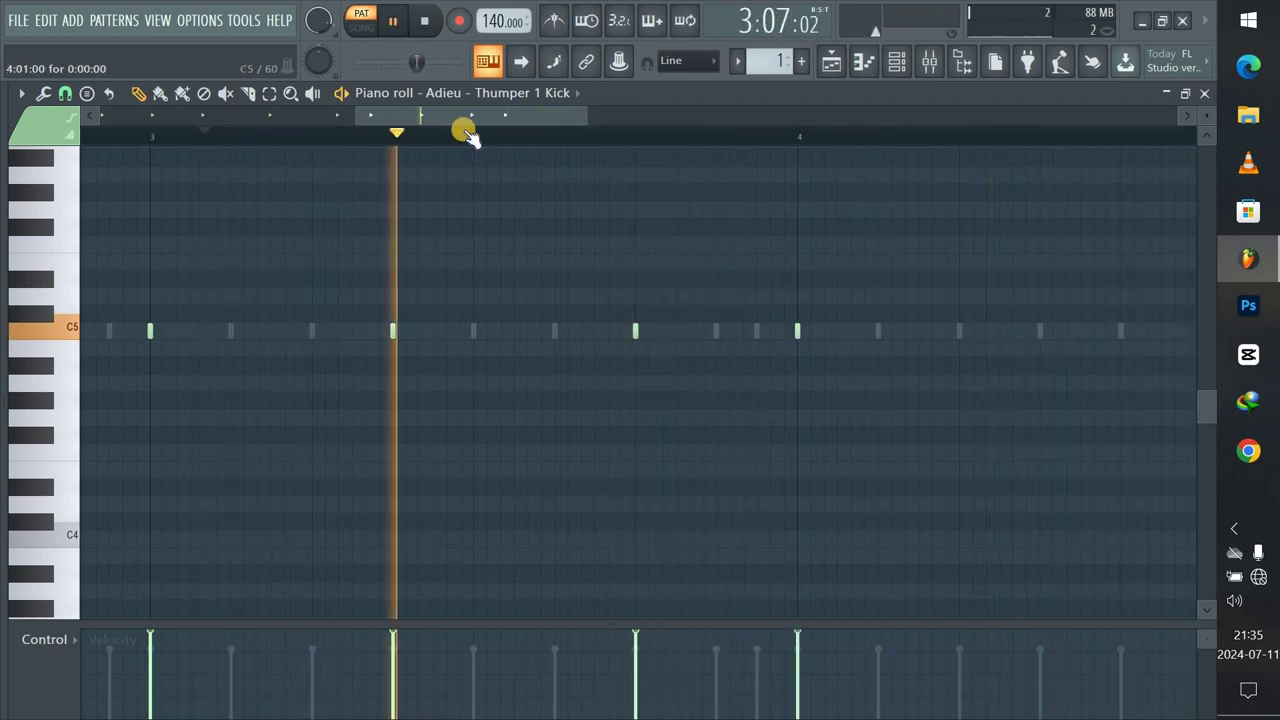
drag(502, 117, 534, 289)
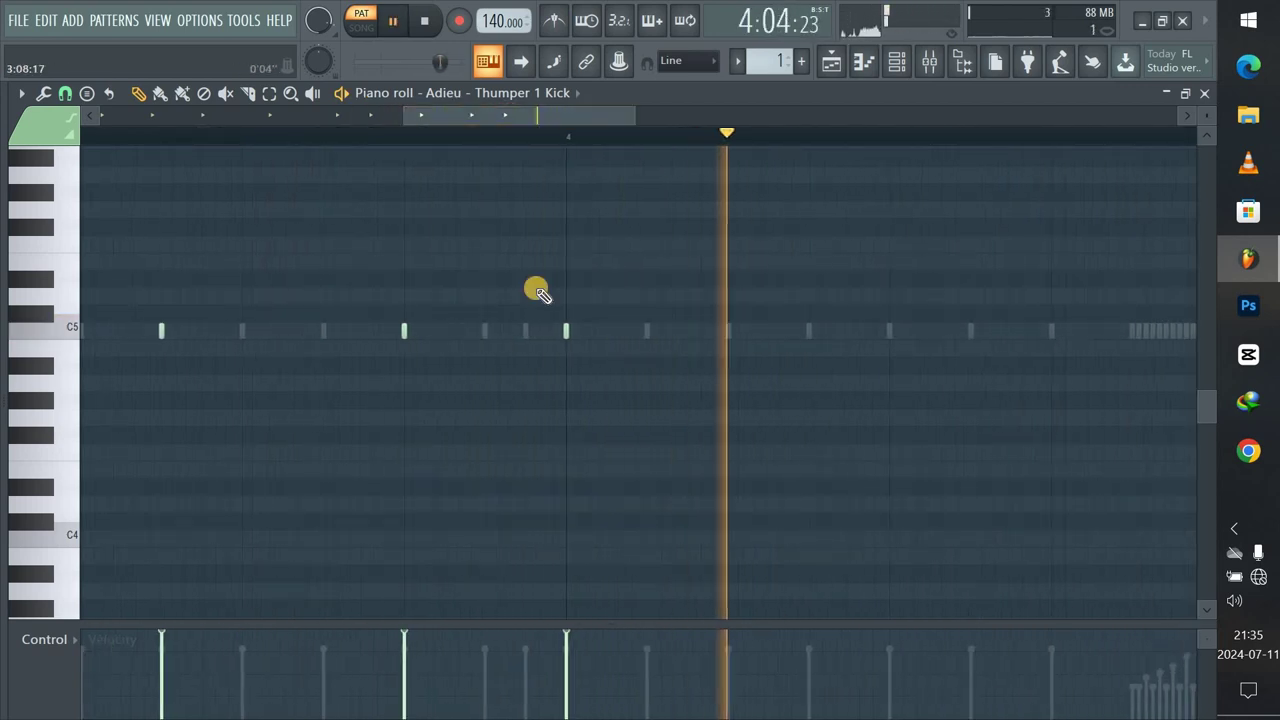
right_click(566, 331)
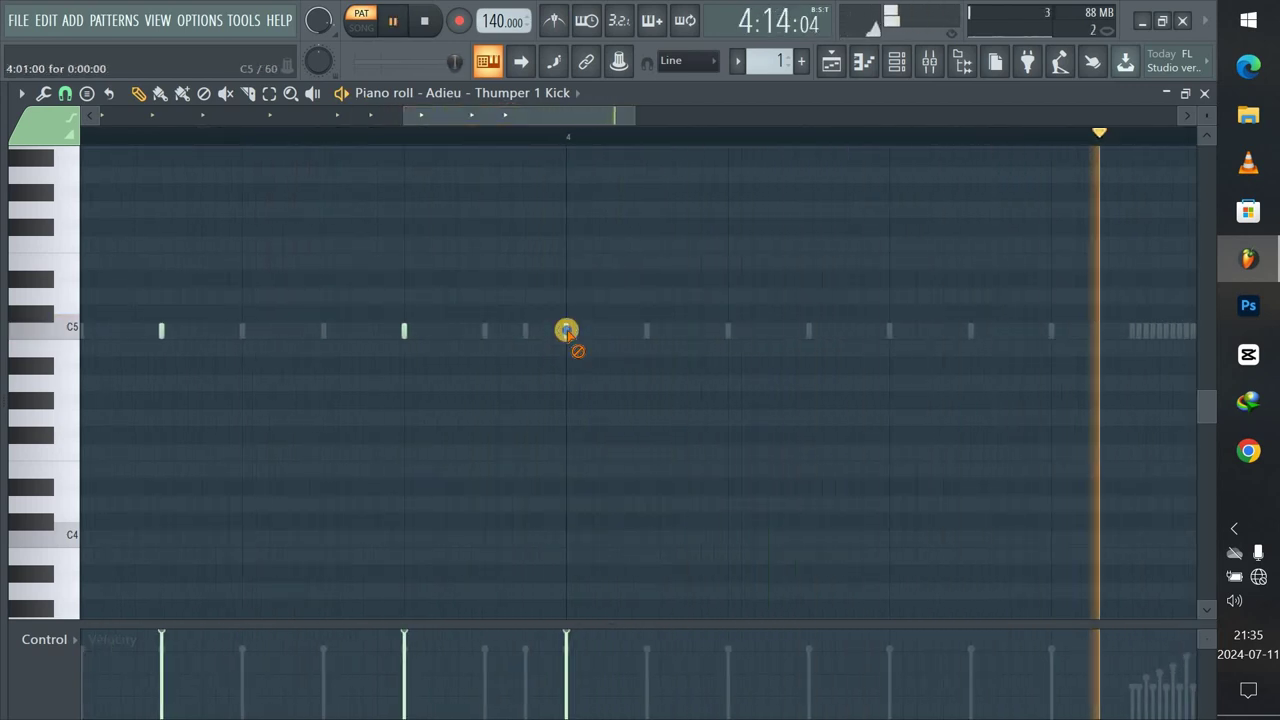
click(485, 332)
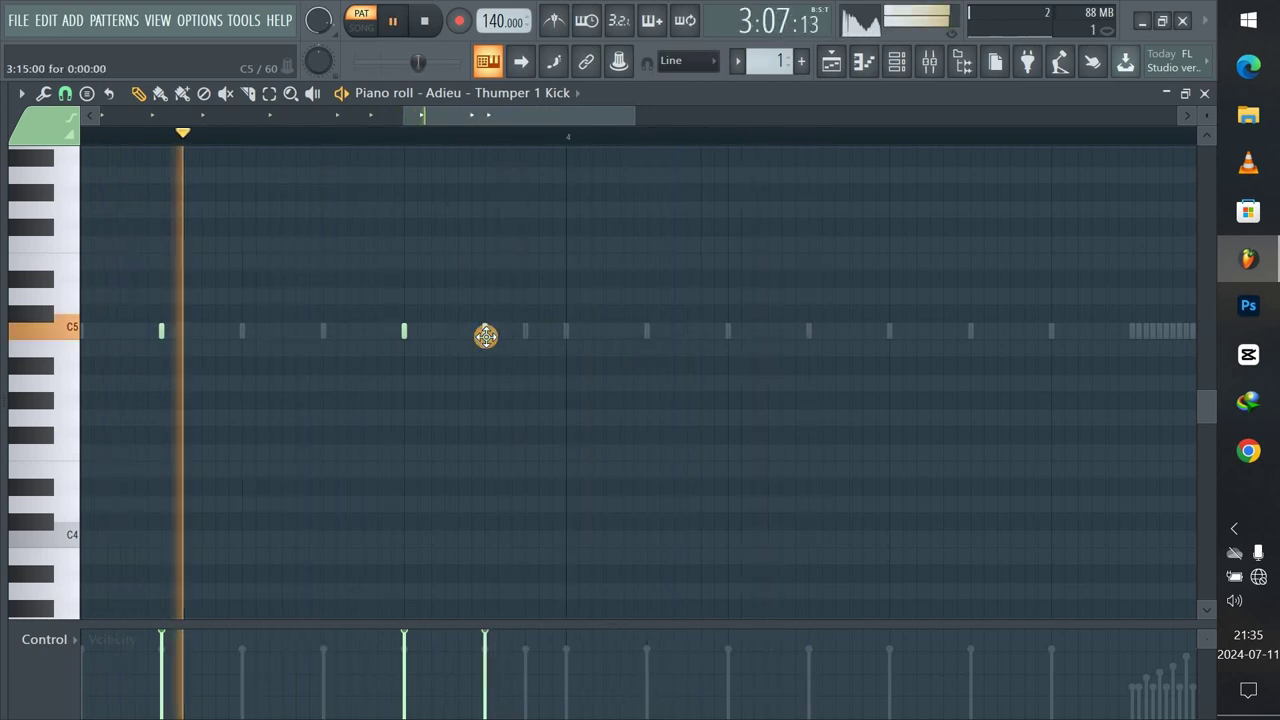
click(433, 34)
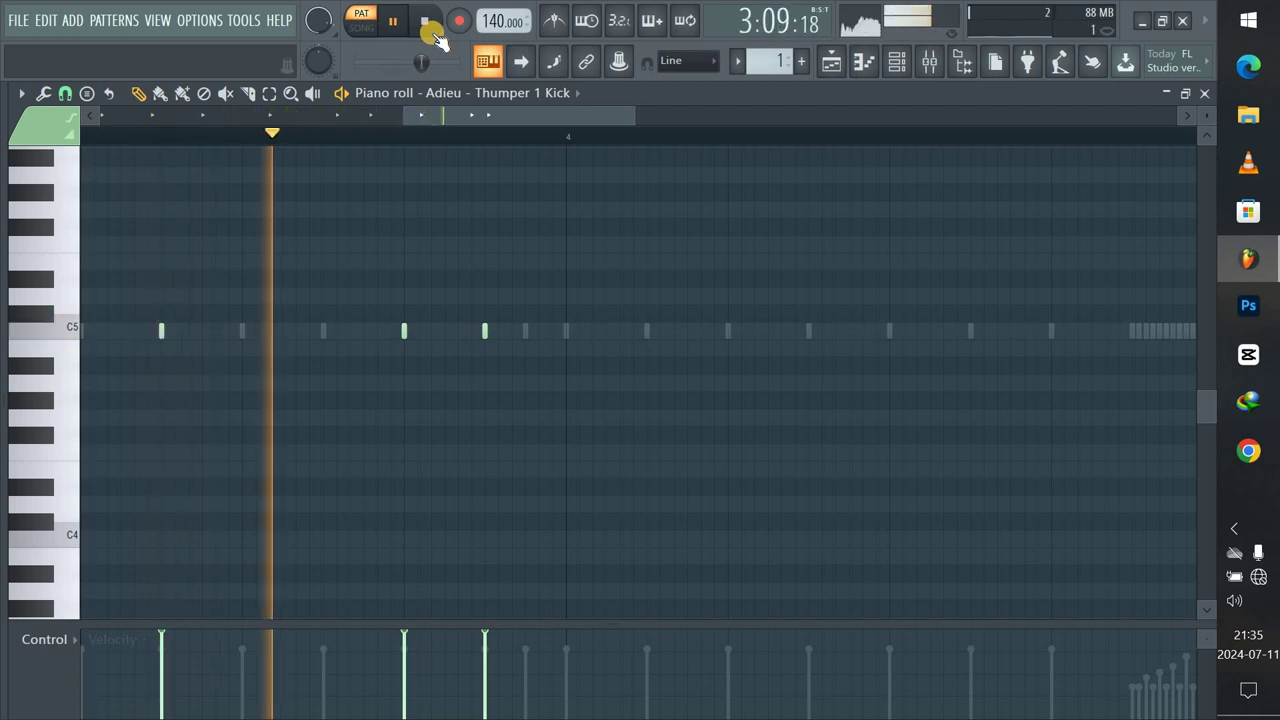
key(space)
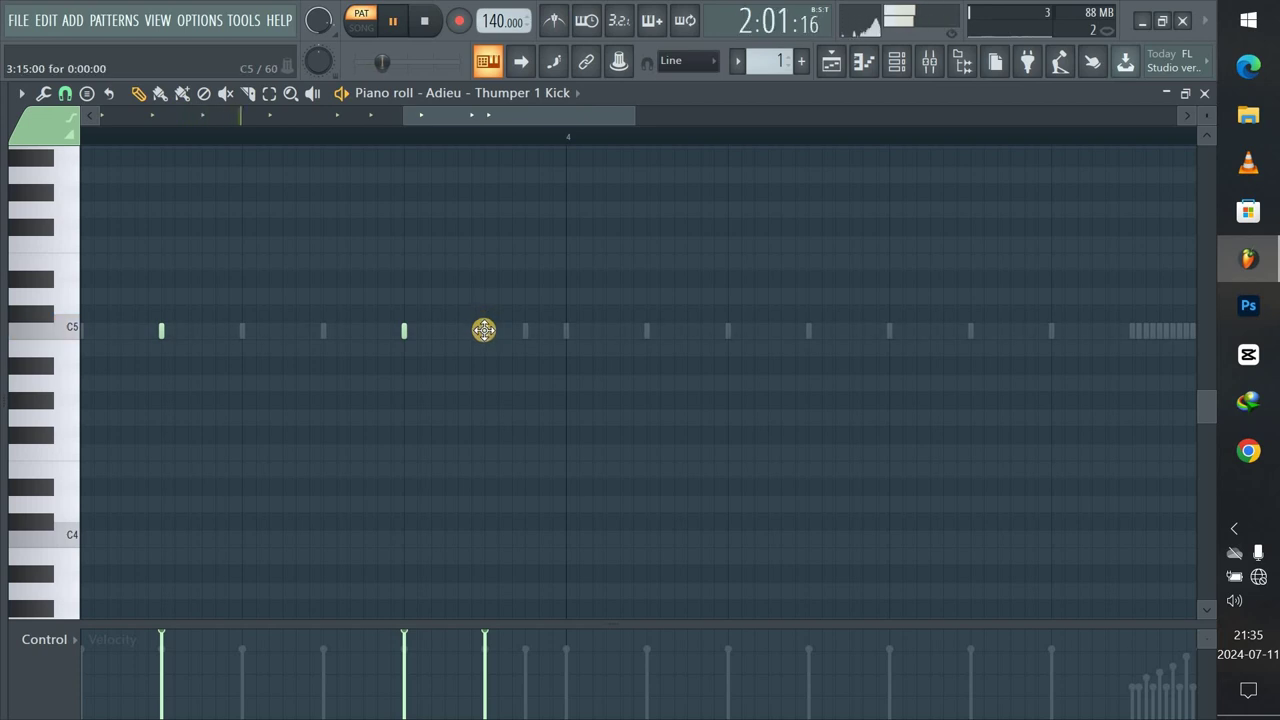
Draw a C5 kick hit on step 5 of bar 4.
click(729, 332)
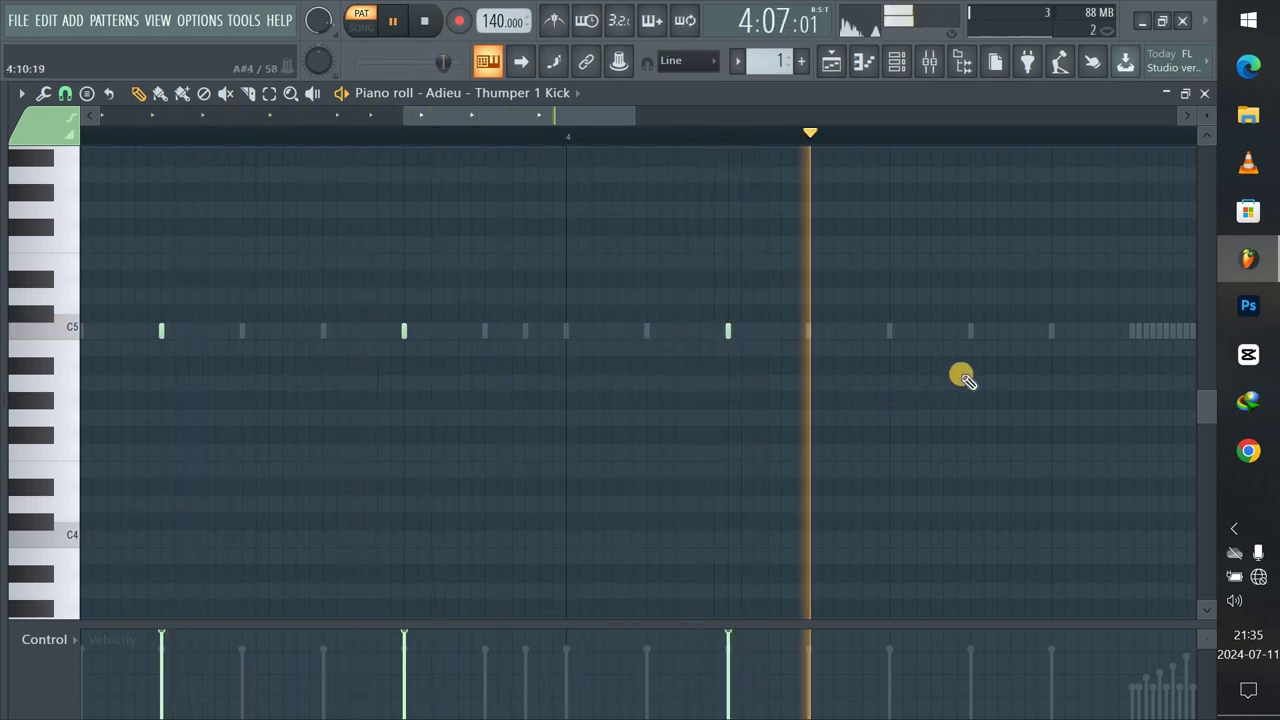
drag(503, 120, 542, 120)
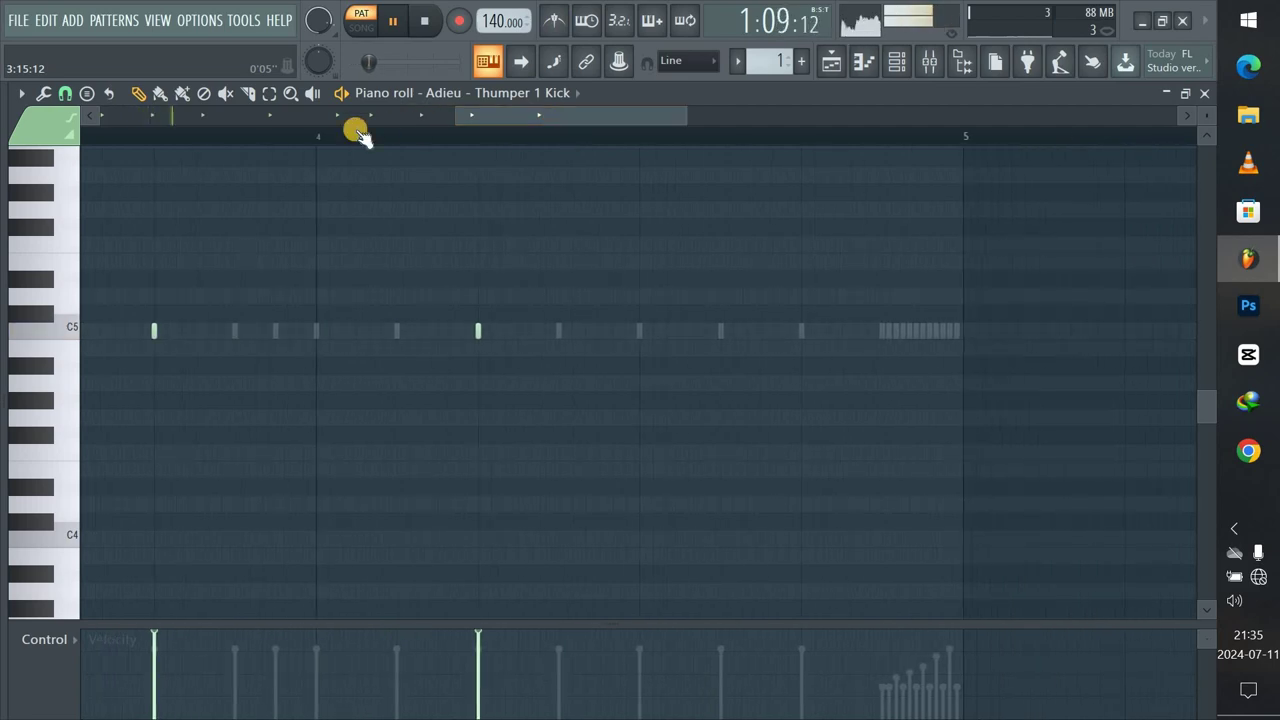
Draw C5 kick hits on steps 13 and 15 of bar 4, replay the pattern and stop playback.
click(318, 135)
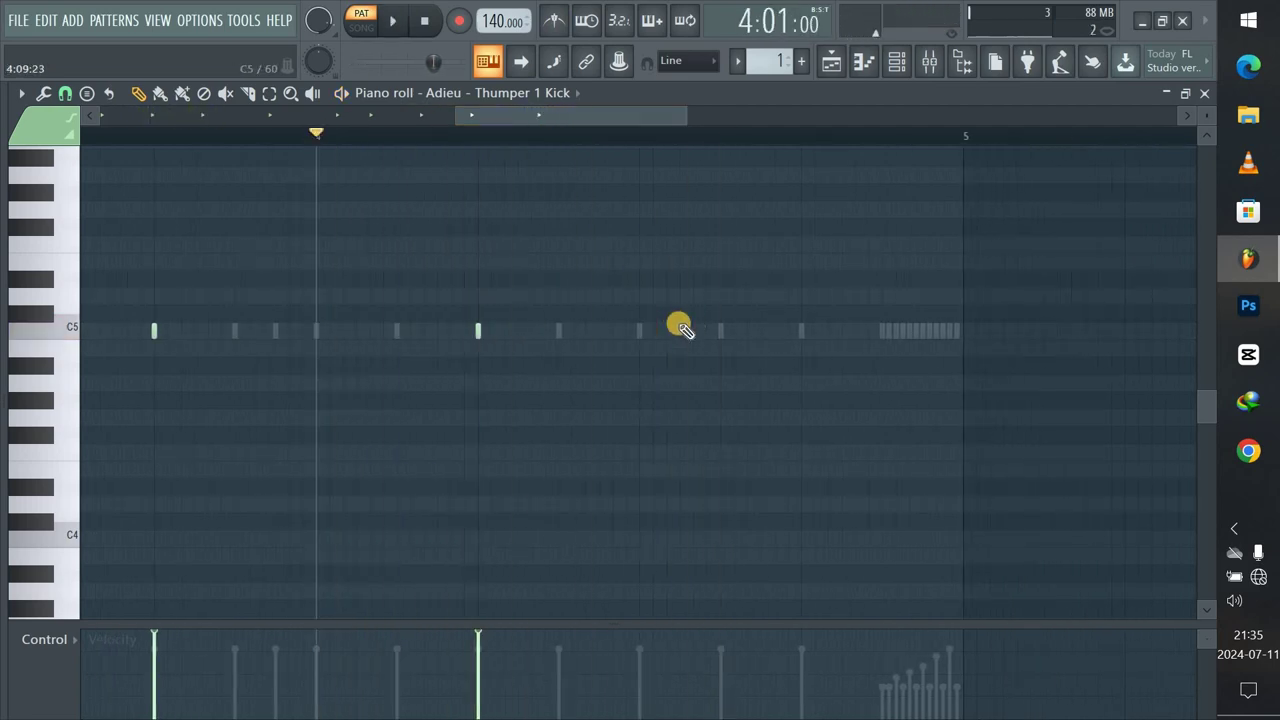
click(802, 331)
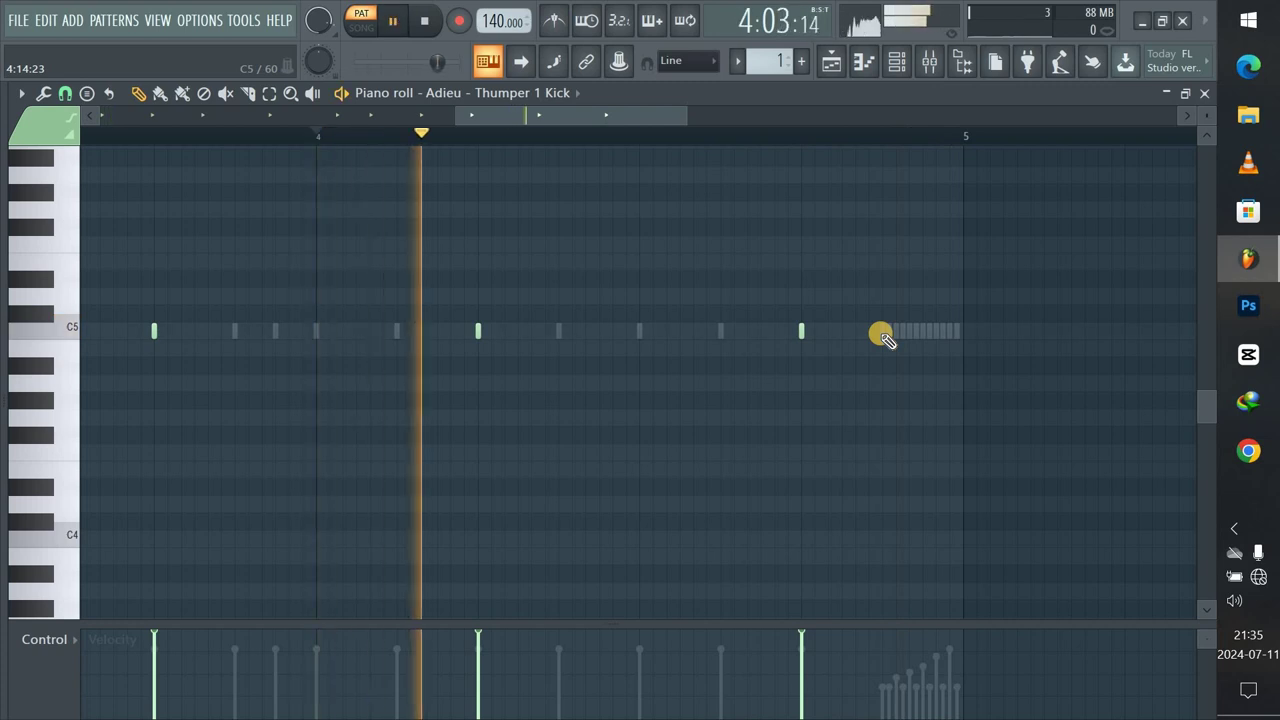
click(882, 331)
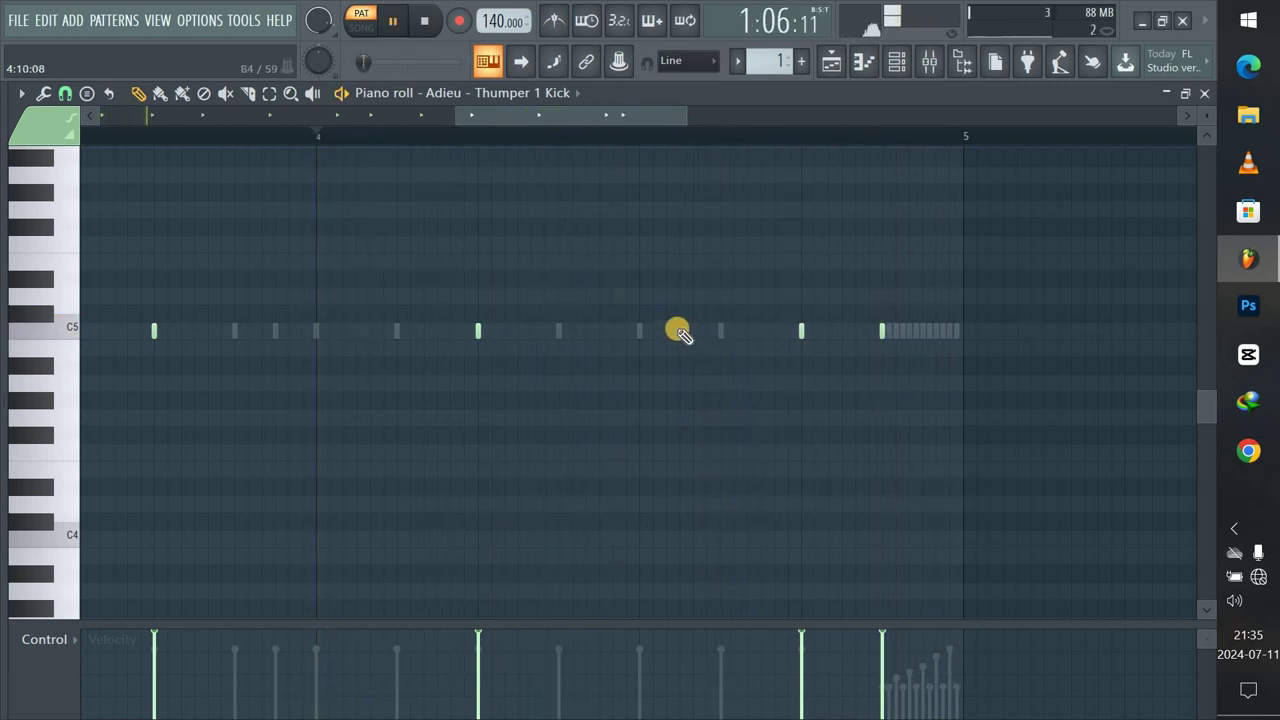
click(426, 25)
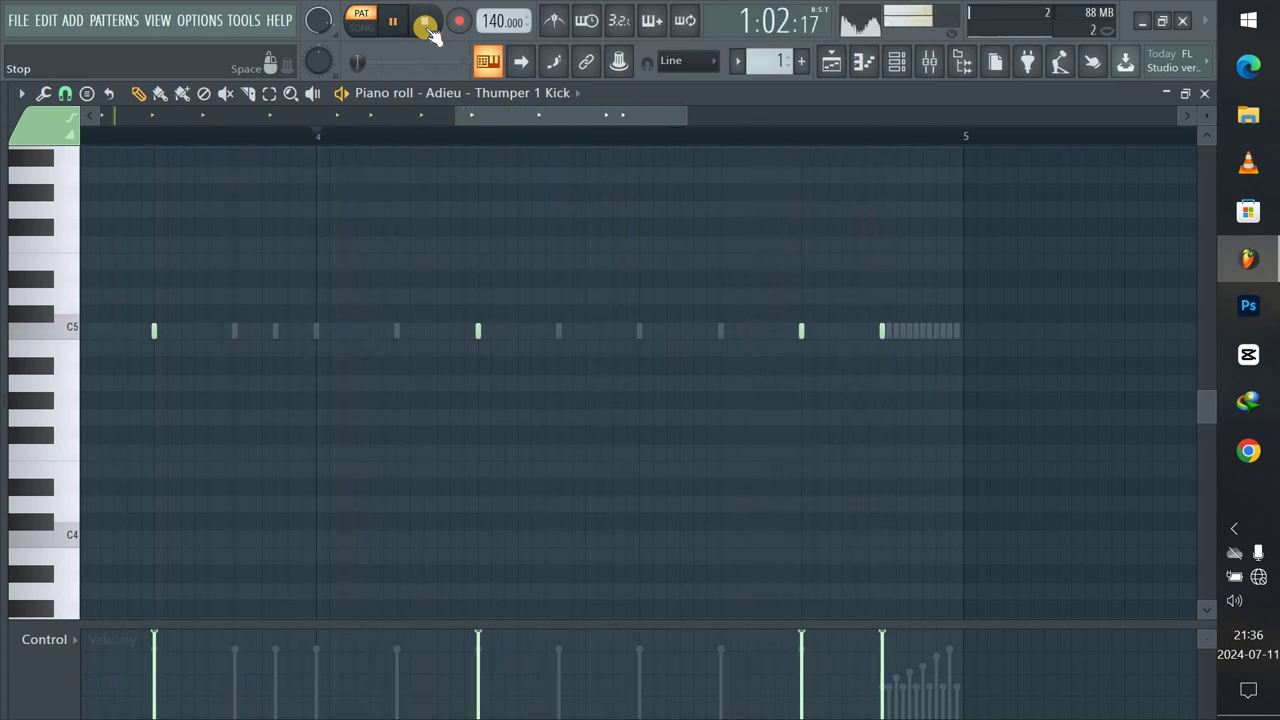
Preview the 808 samples, then add Adieu - 808 Gritty as a new channel with hits on steps 1, 7 and 13.
click(897, 62)
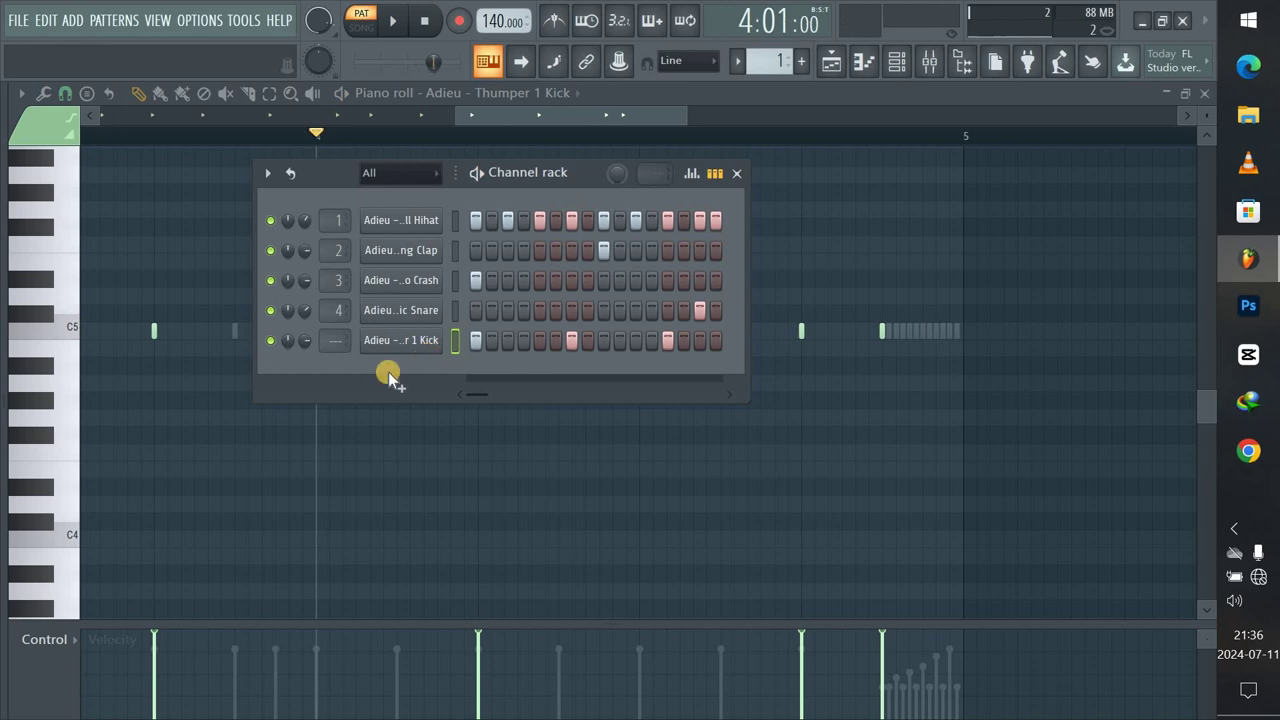
mouse_move(2, 370)
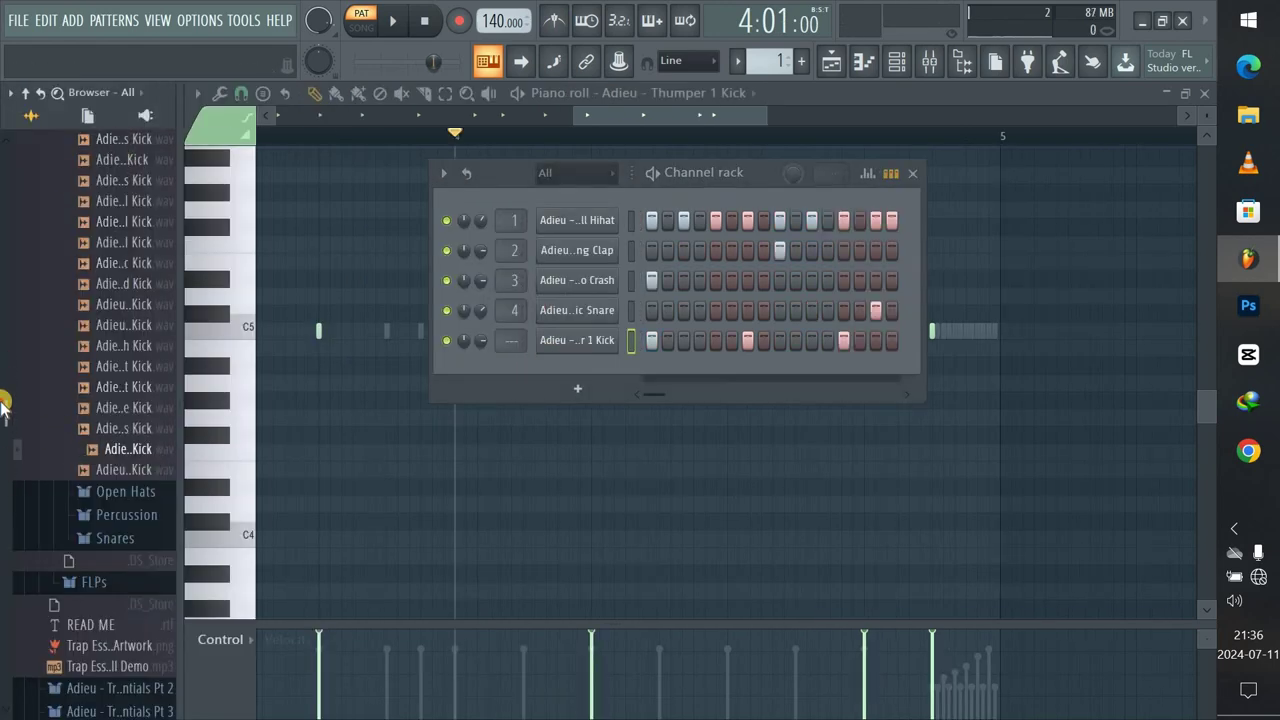
scroll(10, 400, up, 4)
click(108, 286)
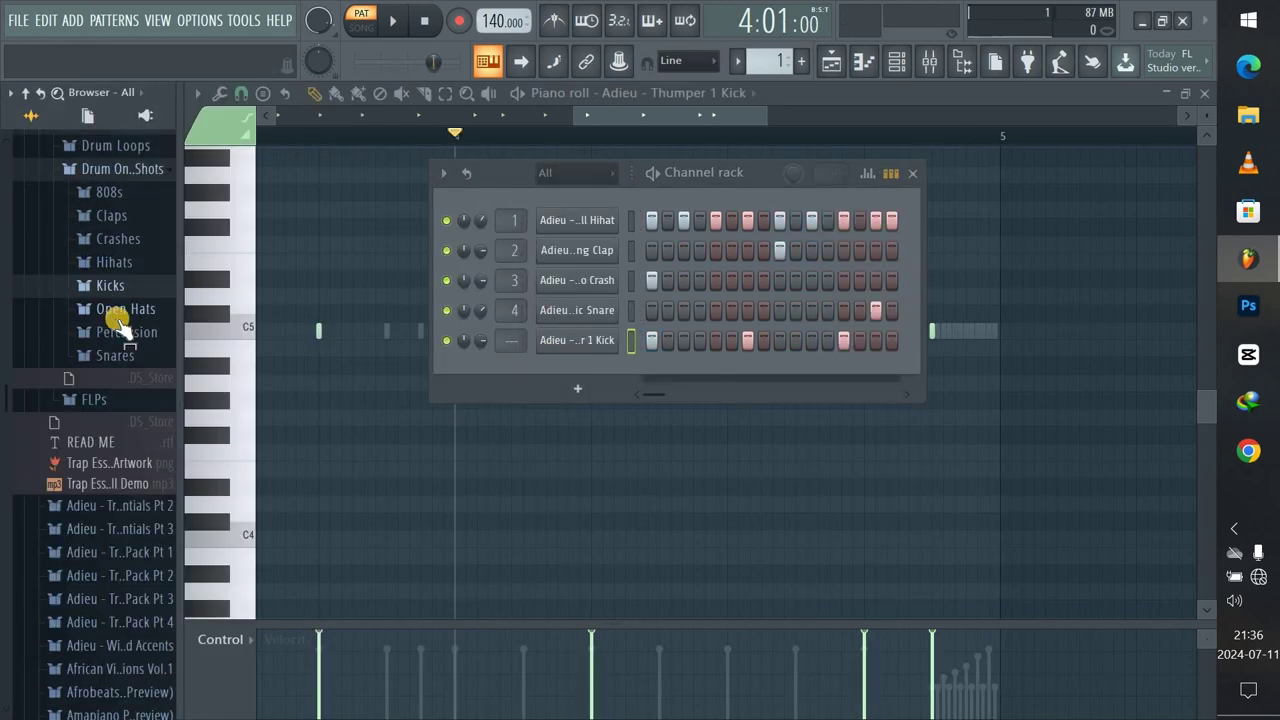
click(140, 194)
click(140, 238)
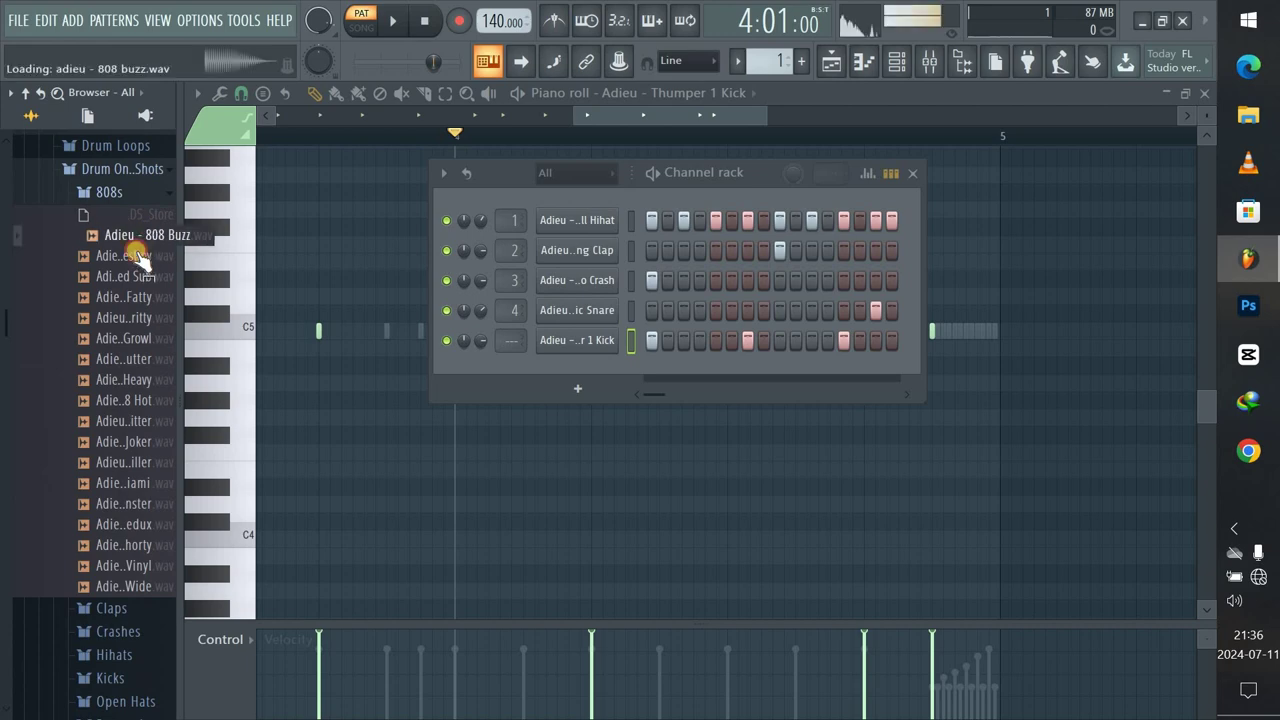
click(137, 256)
click(139, 277)
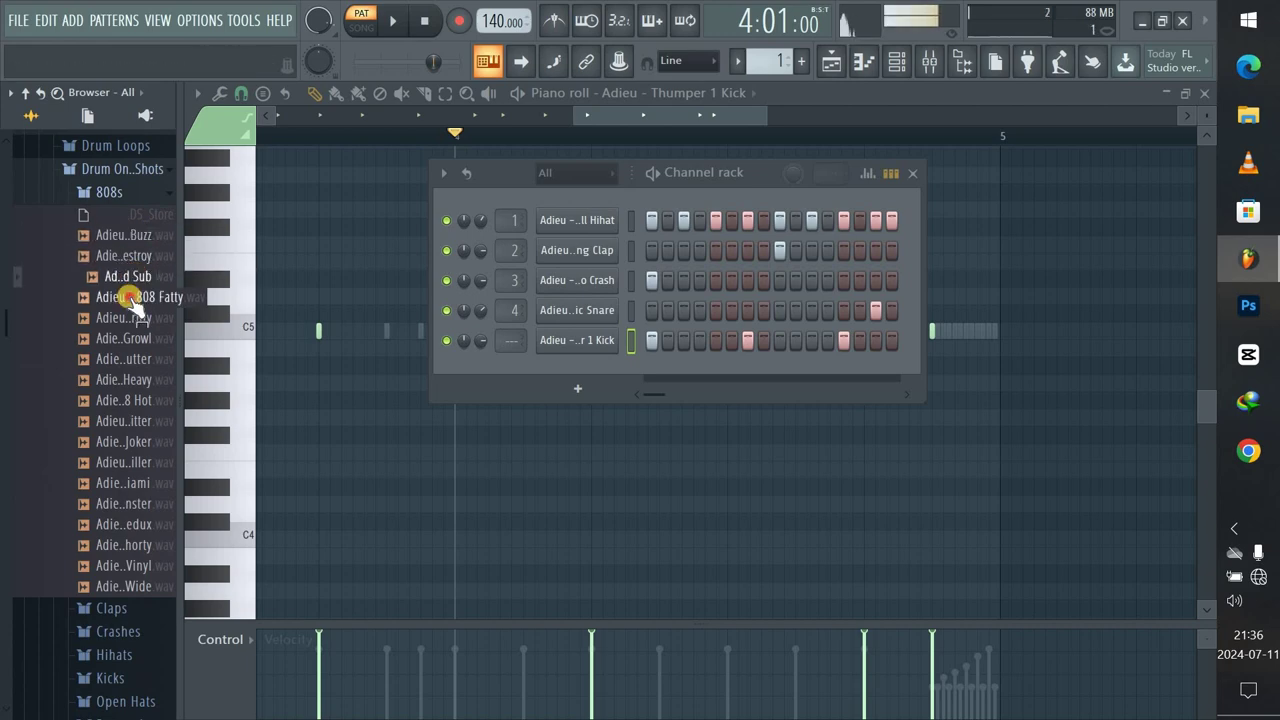
click(127, 317)
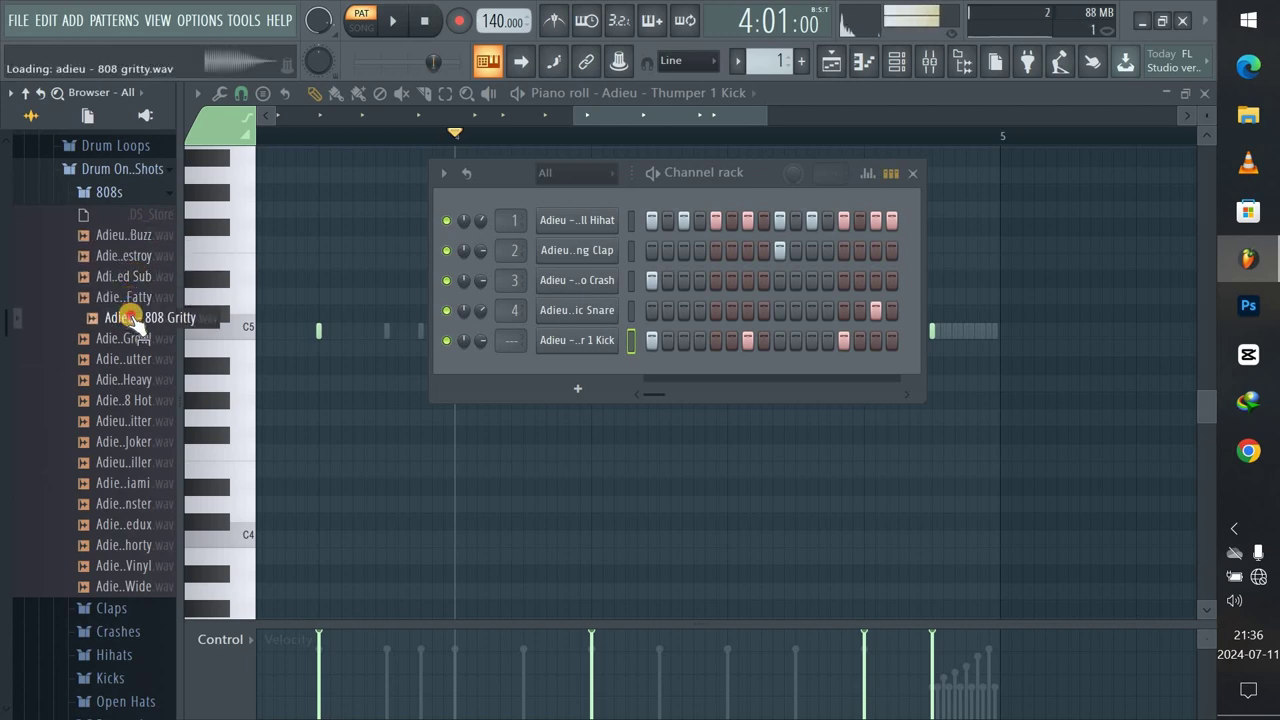
drag(127, 317, 425, 370)
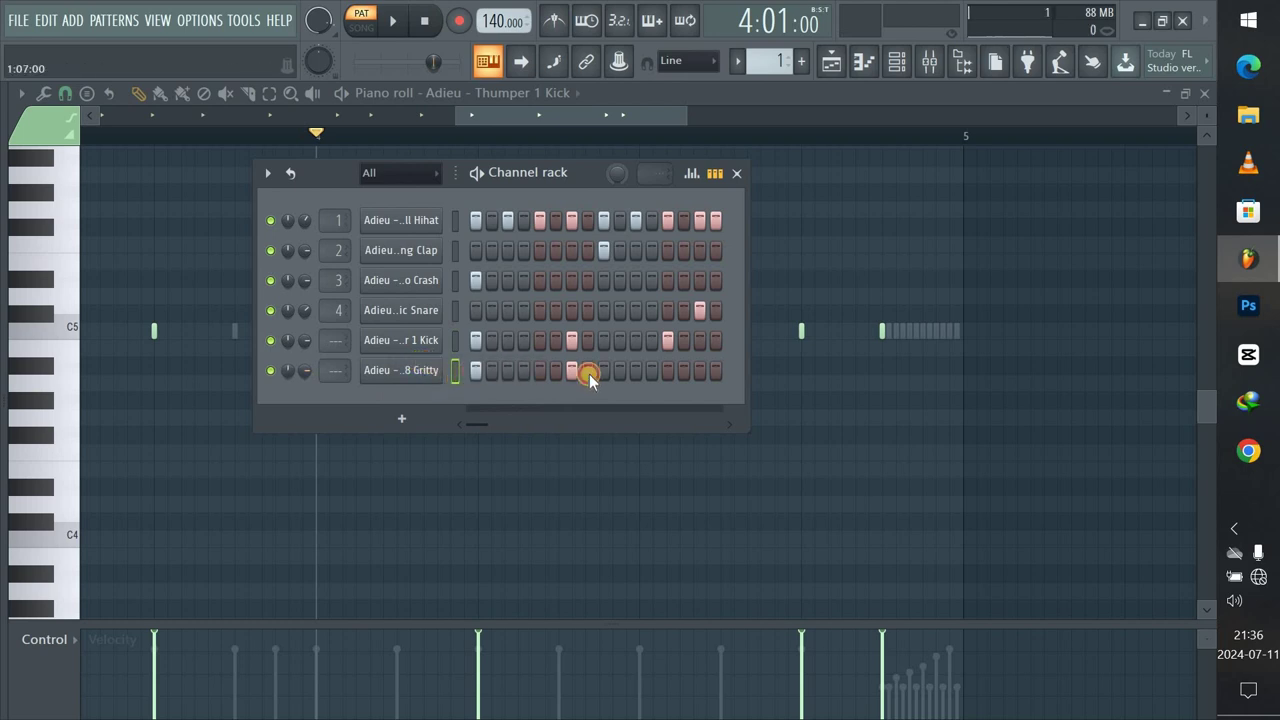
Enable the volume envelope on the 808 Gritty channel with decay, sustain and release at minimum.
click(411, 374)
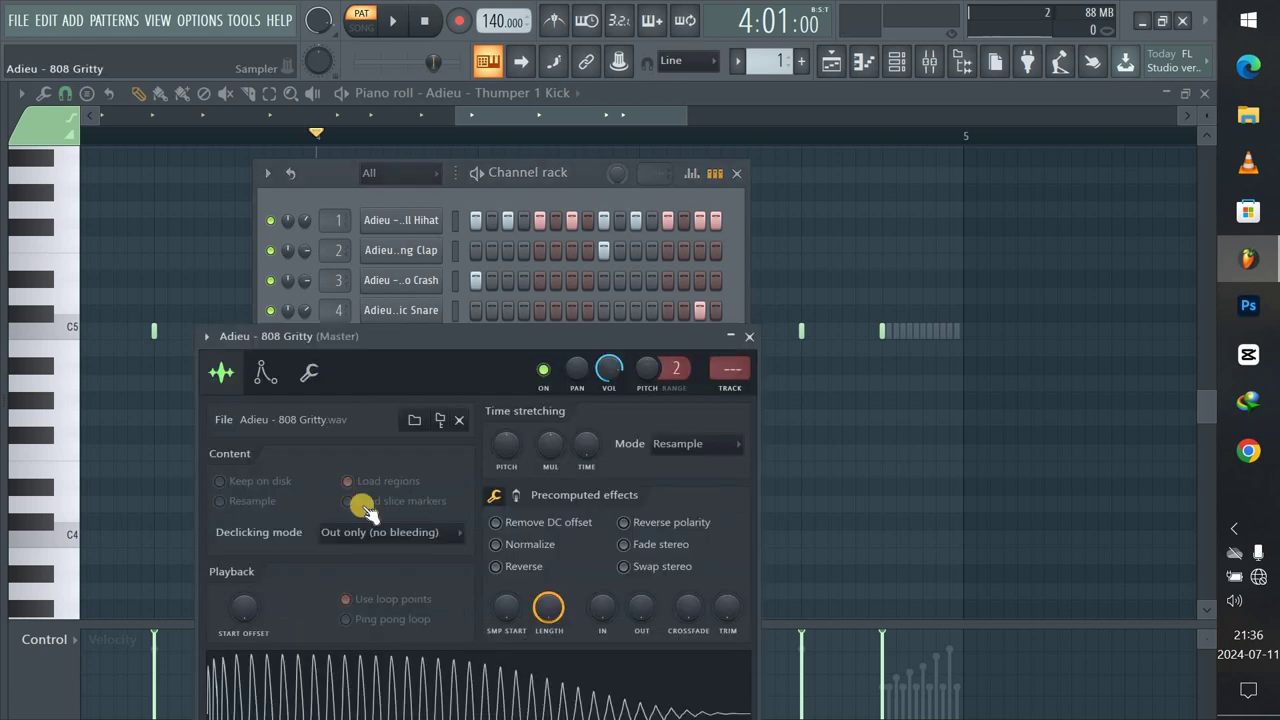
click(264, 370)
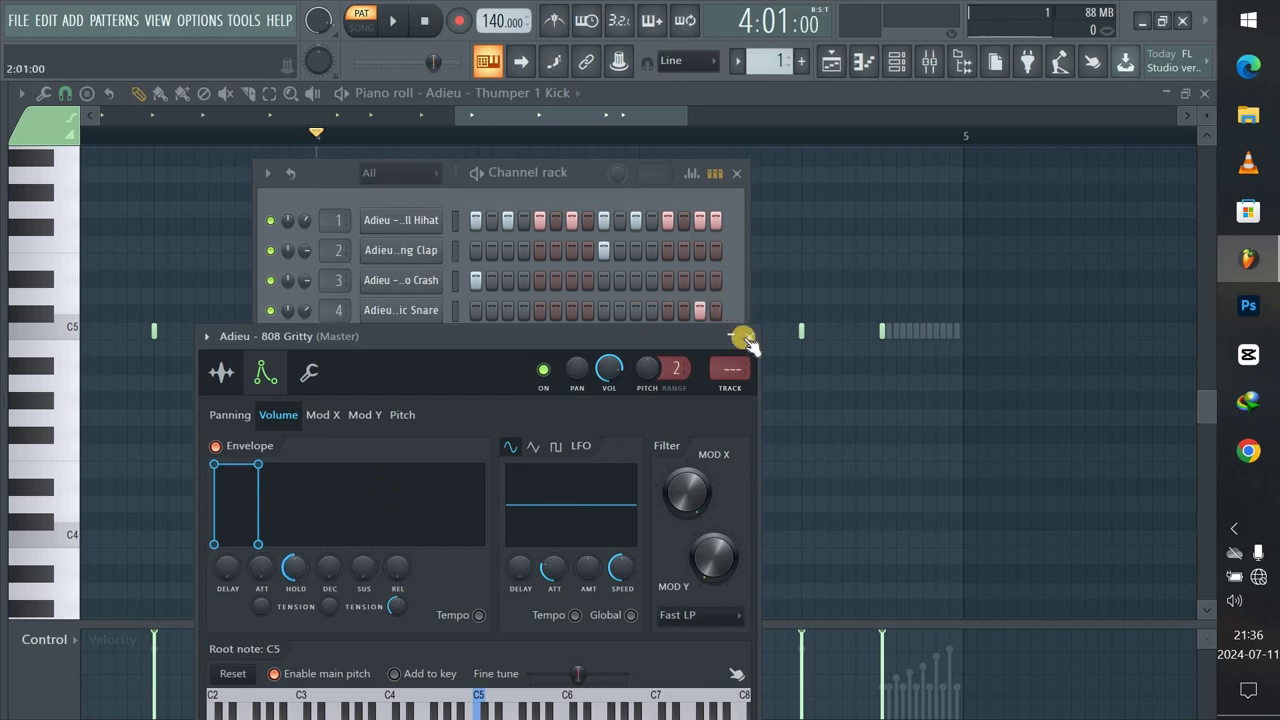
click(742, 338)
Enable the volume envelope on the Thumper 1 Kick channel and close its settings.
click(420, 346)
click(250, 348)
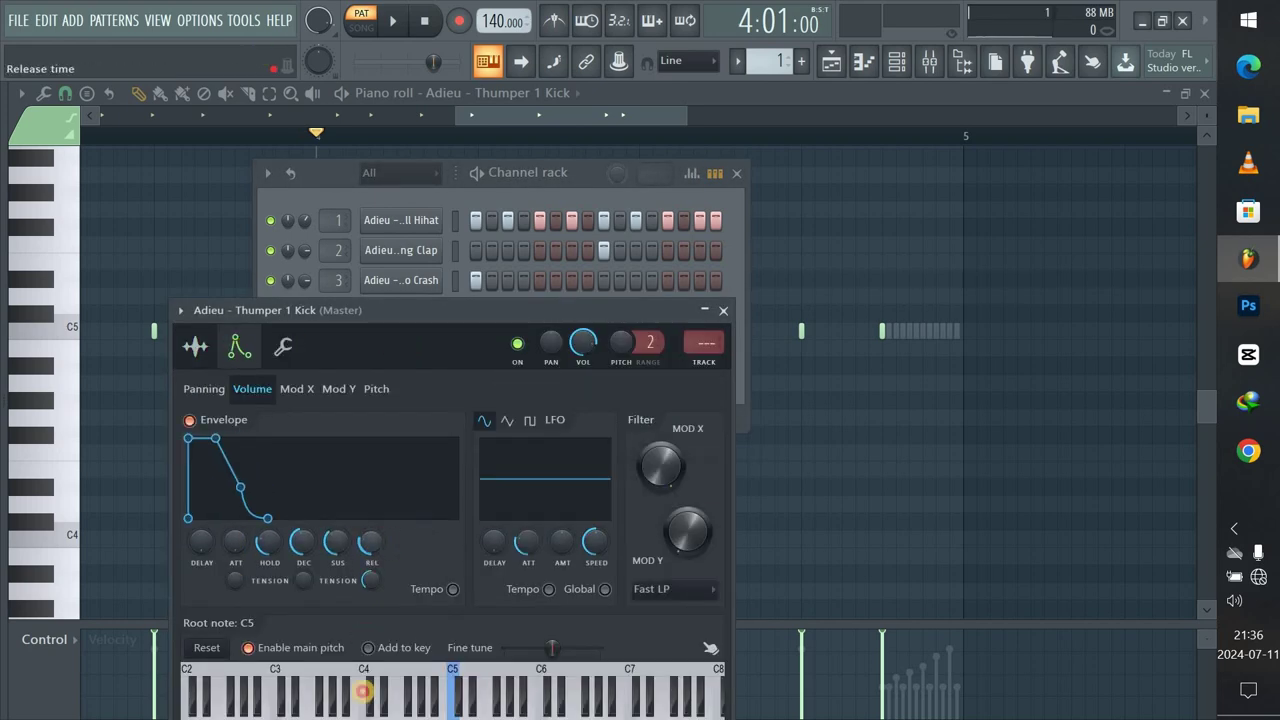
click(714, 312)
click(475, 340)
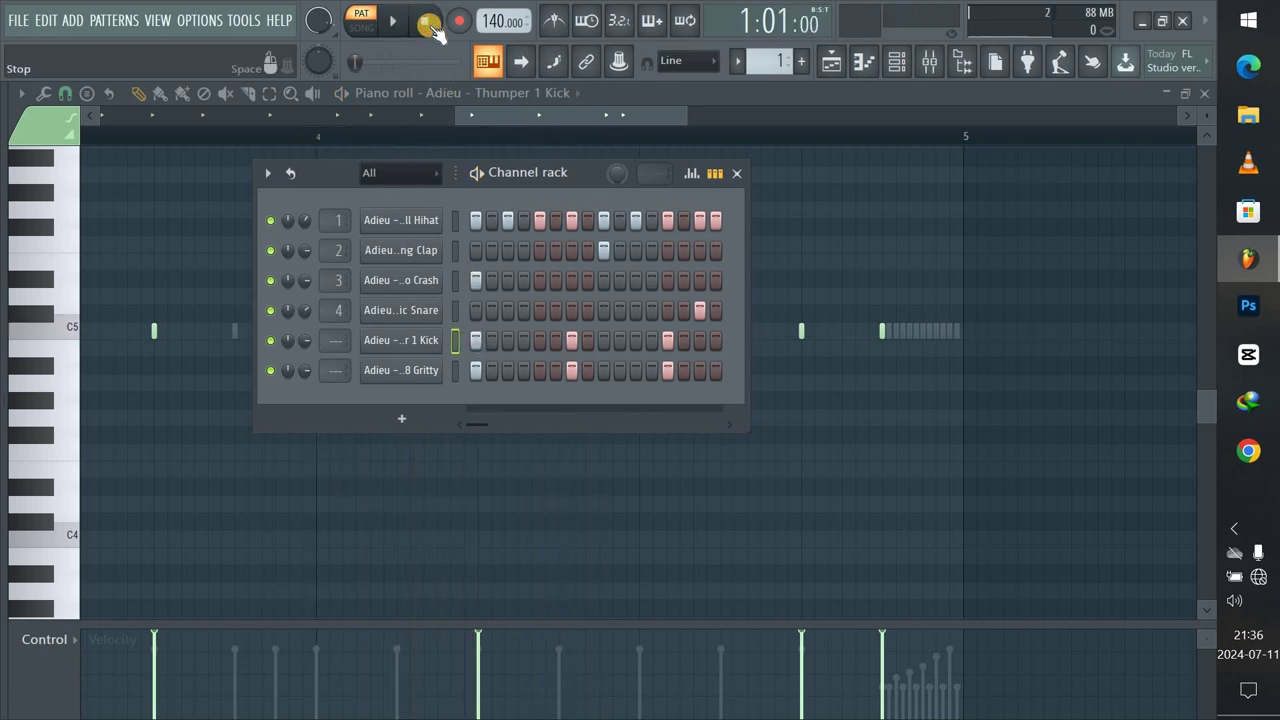
Switch the piano roll to Adieu - 808 Gritty and draw a C5 hit on step 5 of bar 2.
key(space)
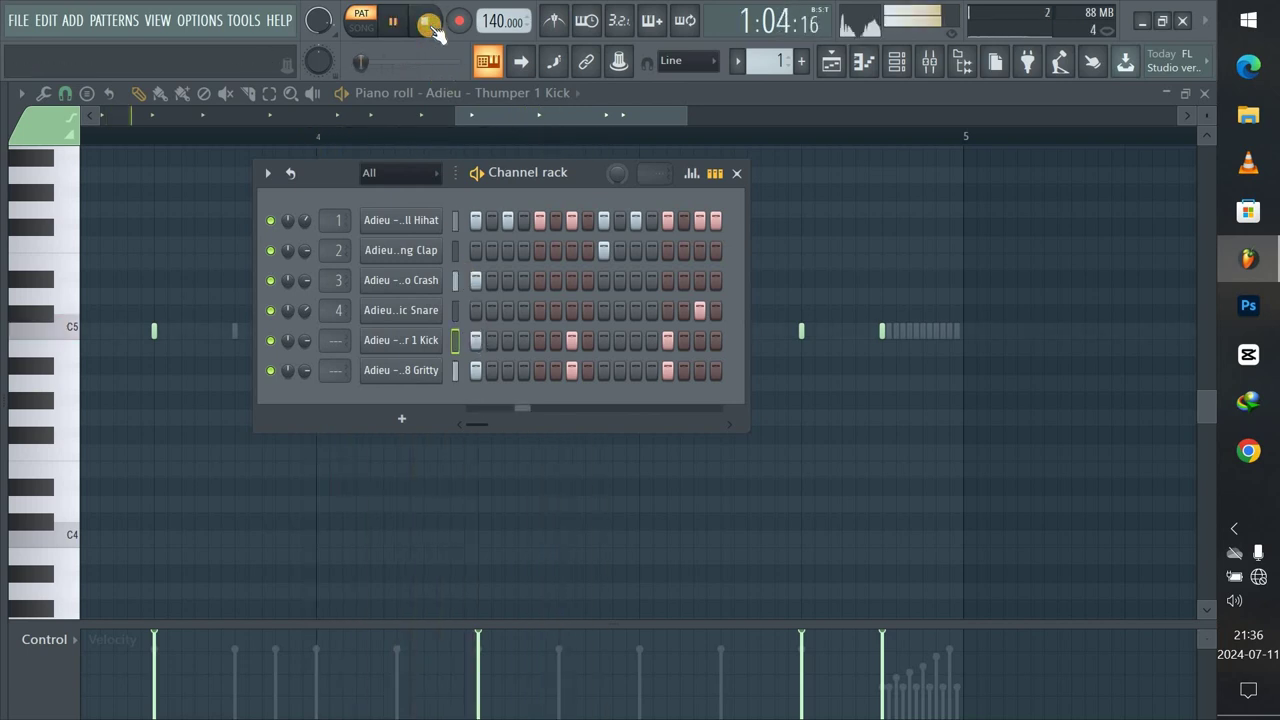
click(418, 118)
click(548, 92)
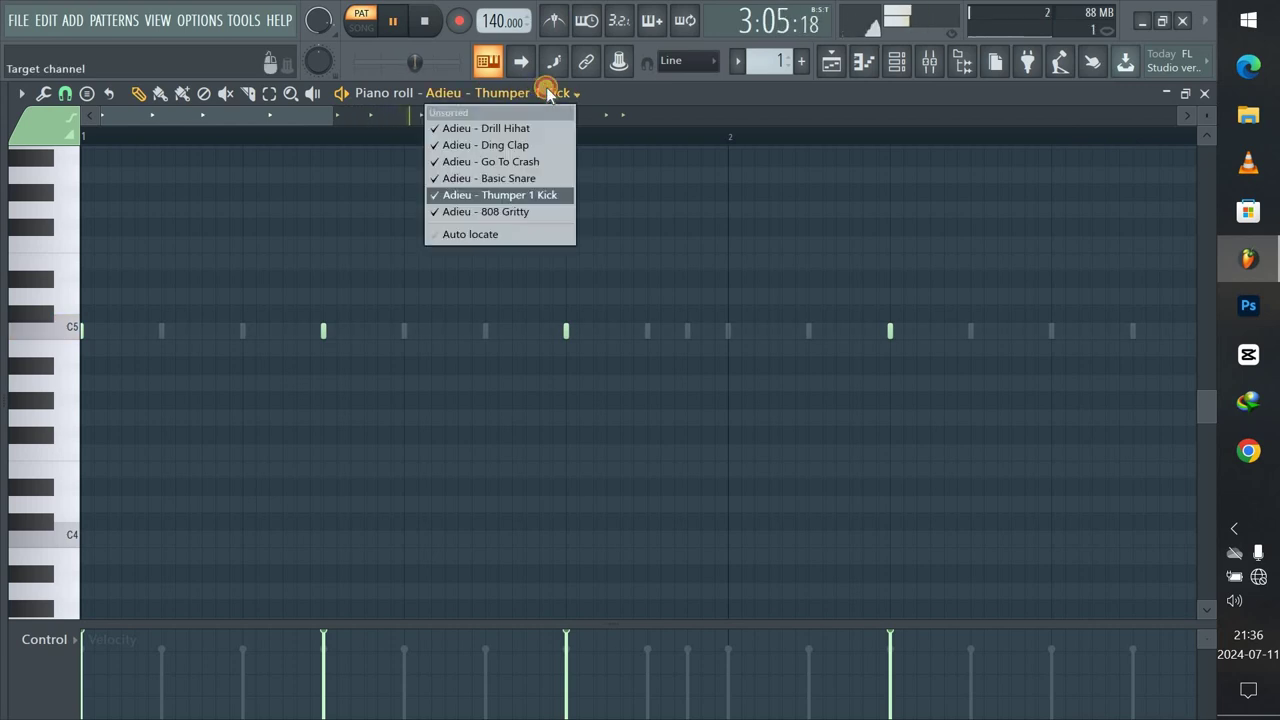
click(503, 211)
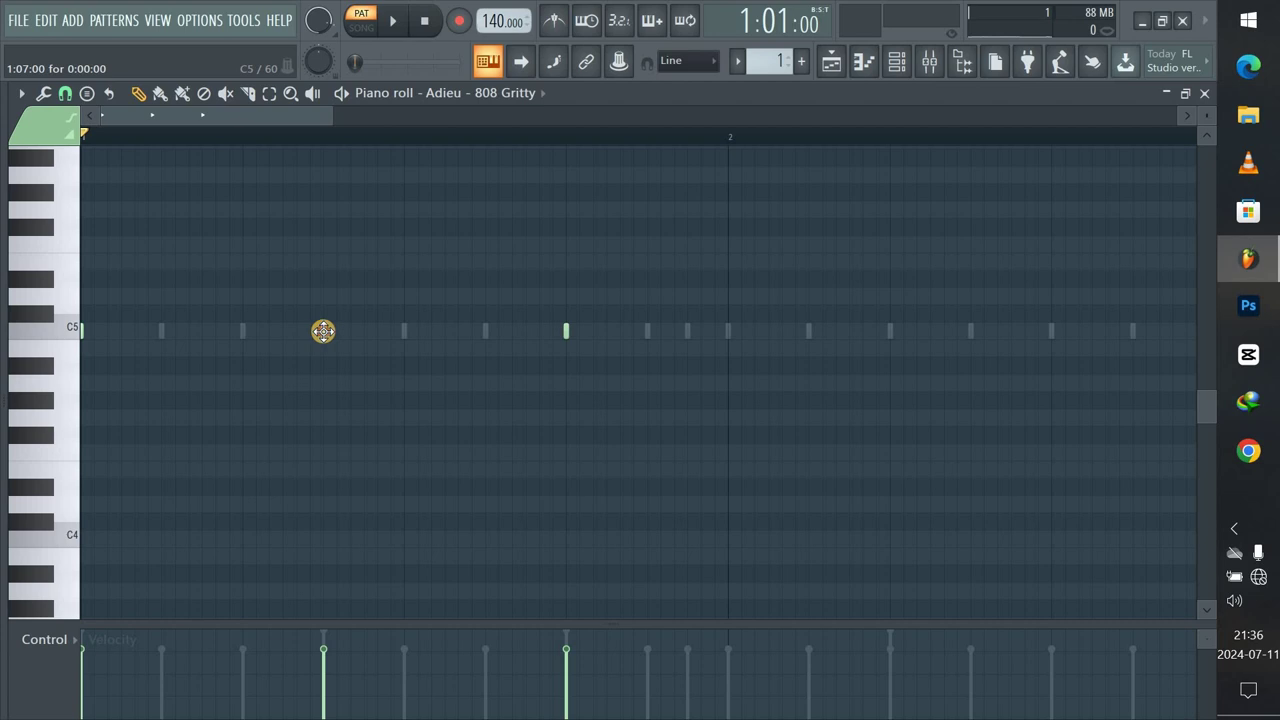
key(space)
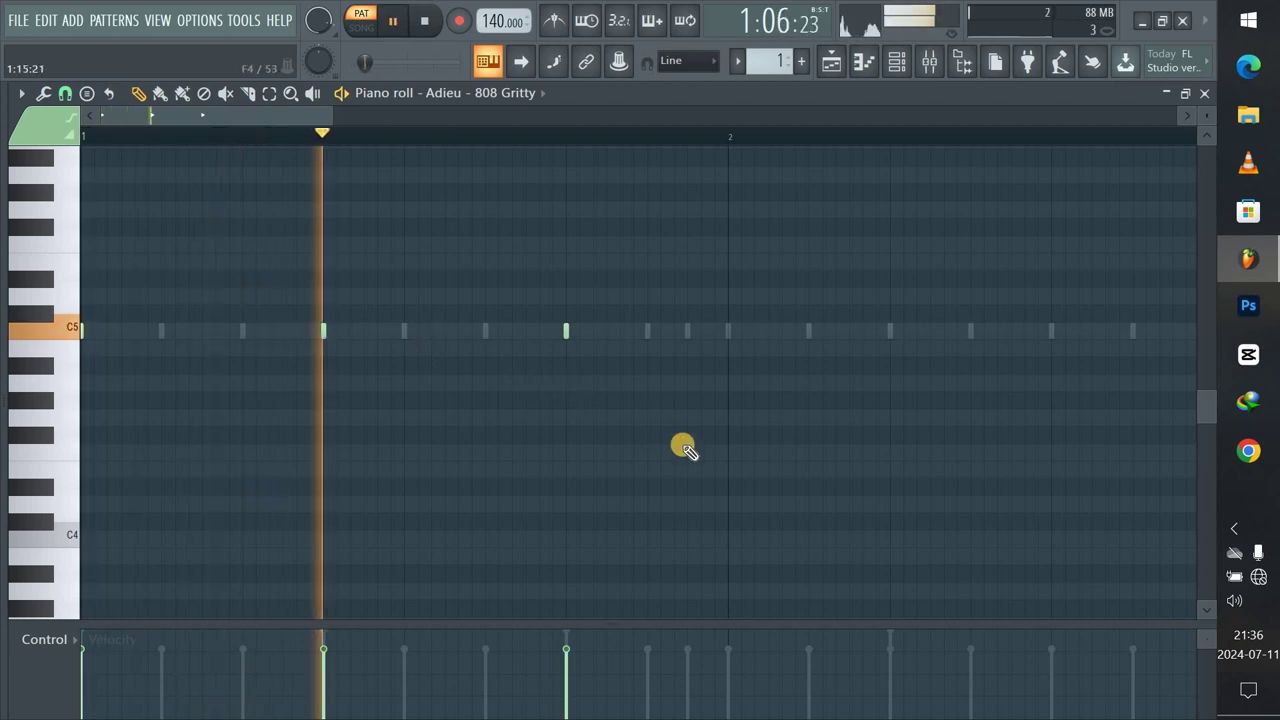
double_click(890, 331)
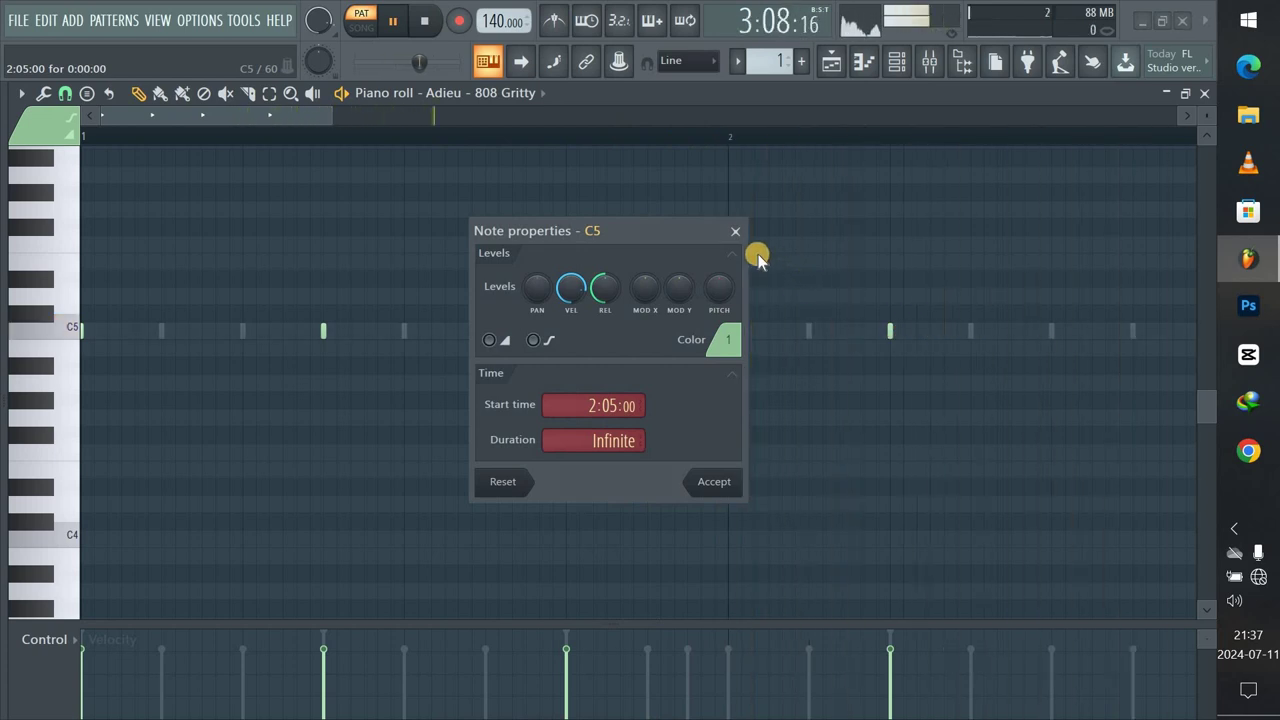
click(732, 230)
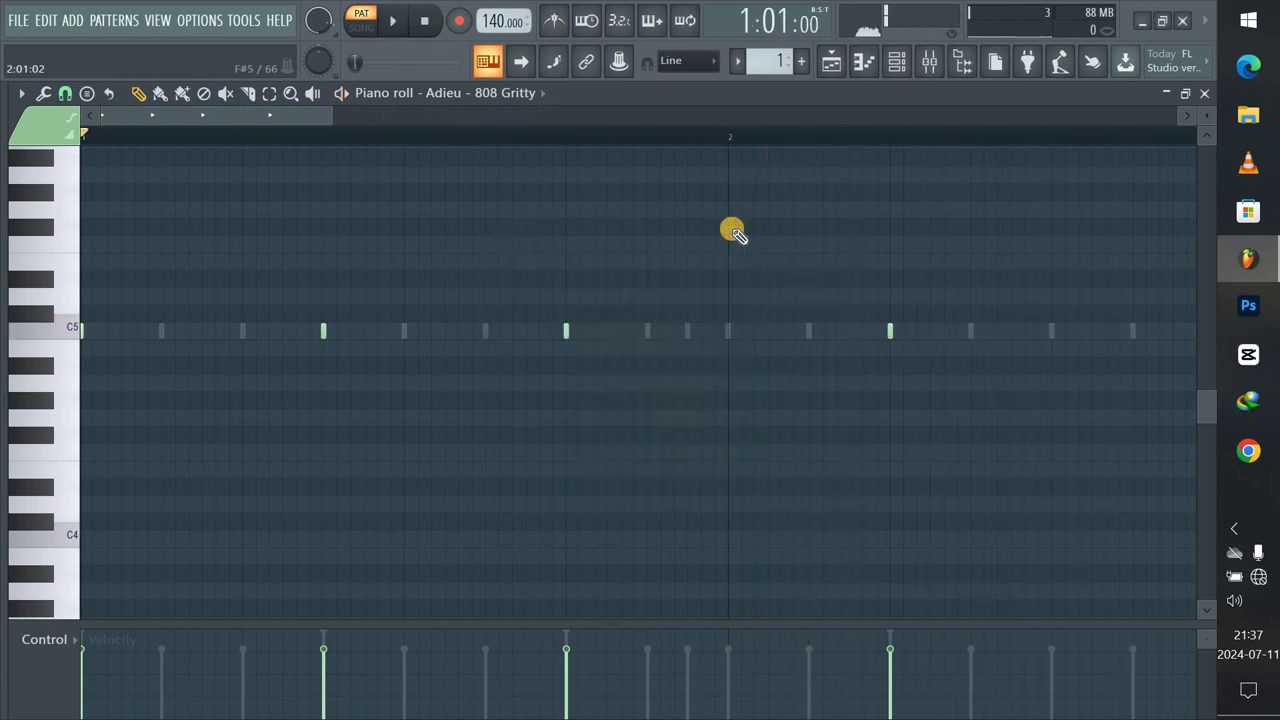
Draw C5 808 hits on step 13 of bar 2 and on steps 1, 7 and 13 of bar 3, checking in playback.
key(space)
drag(300, 117, 437, 134)
key(space)
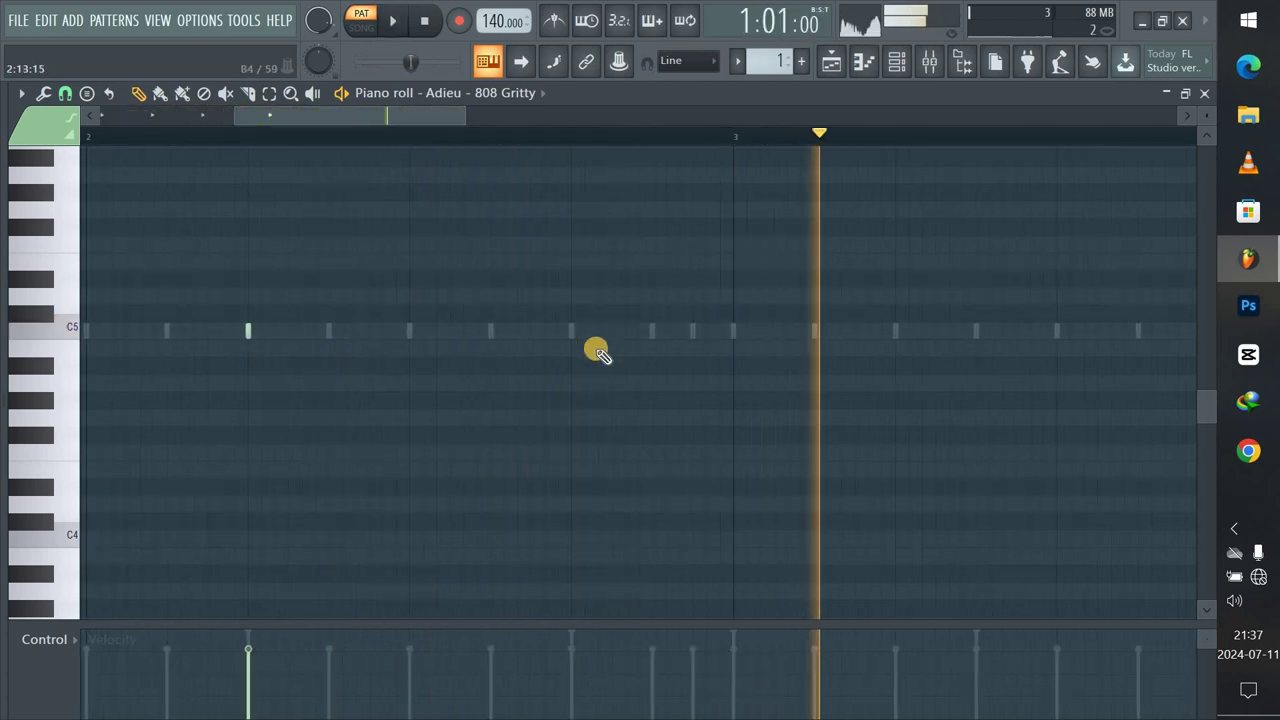
key(space)
click(571, 331)
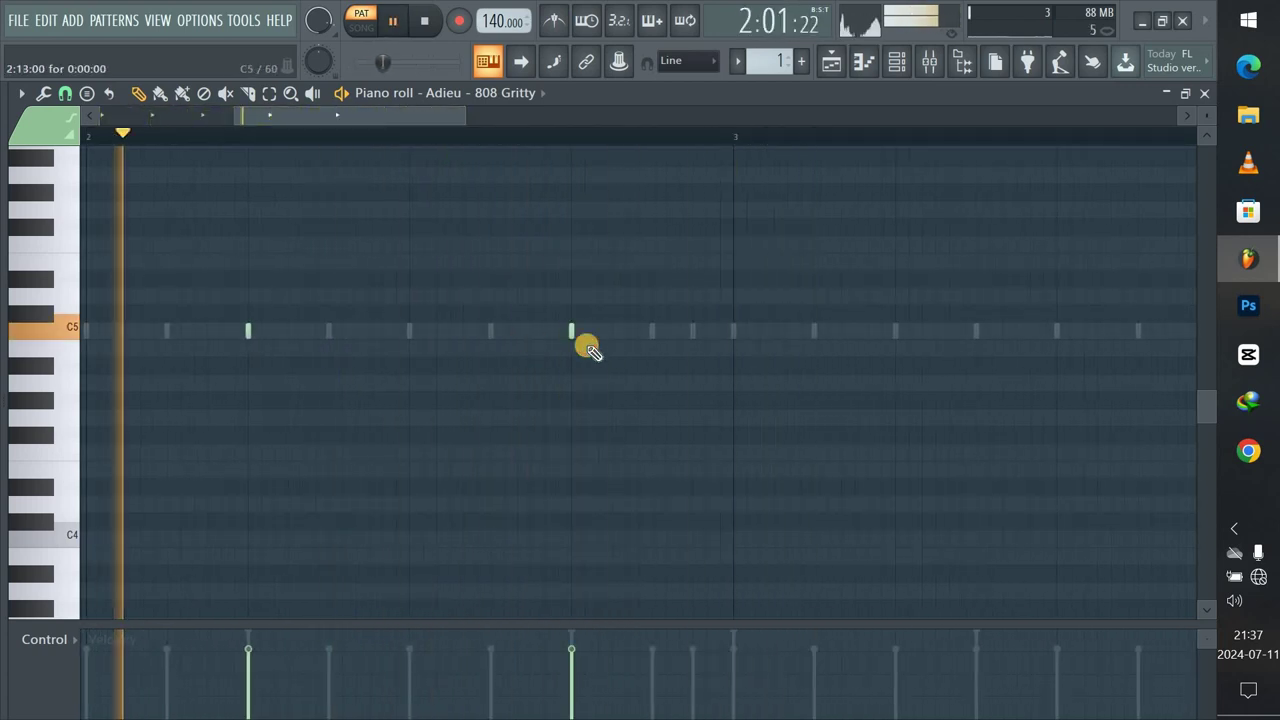
click(732, 330)
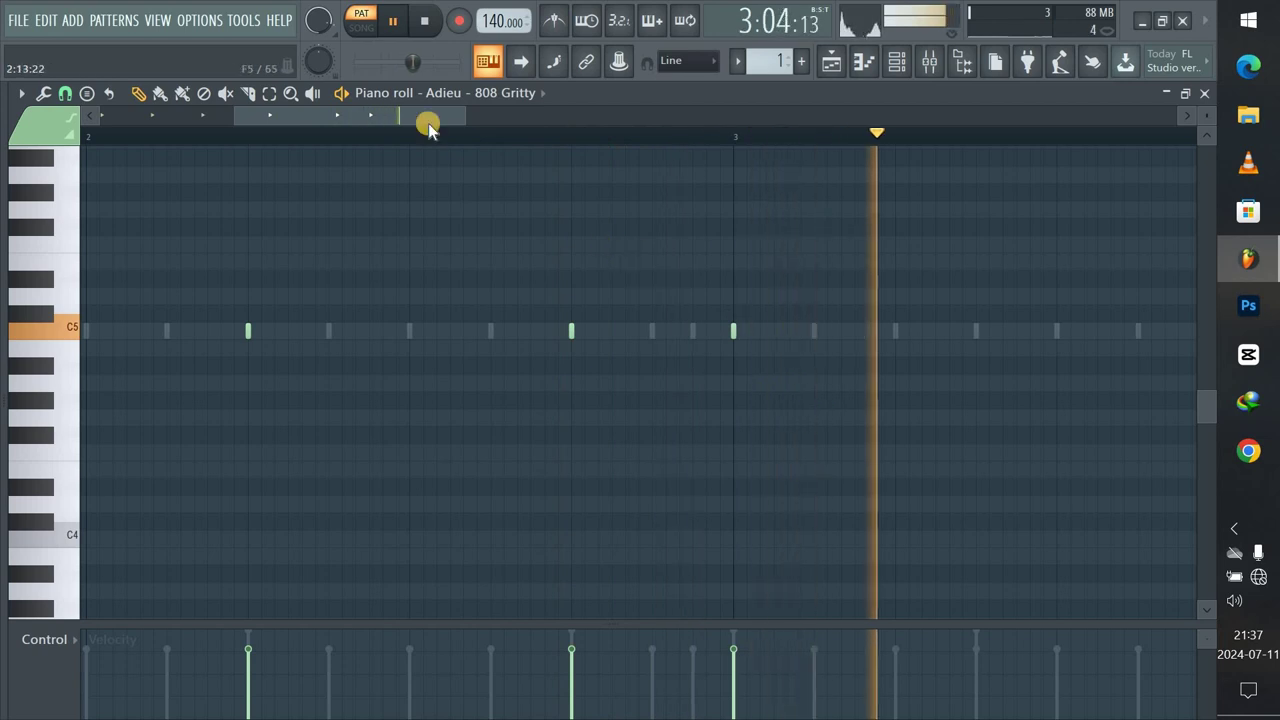
drag(409, 112, 488, 122)
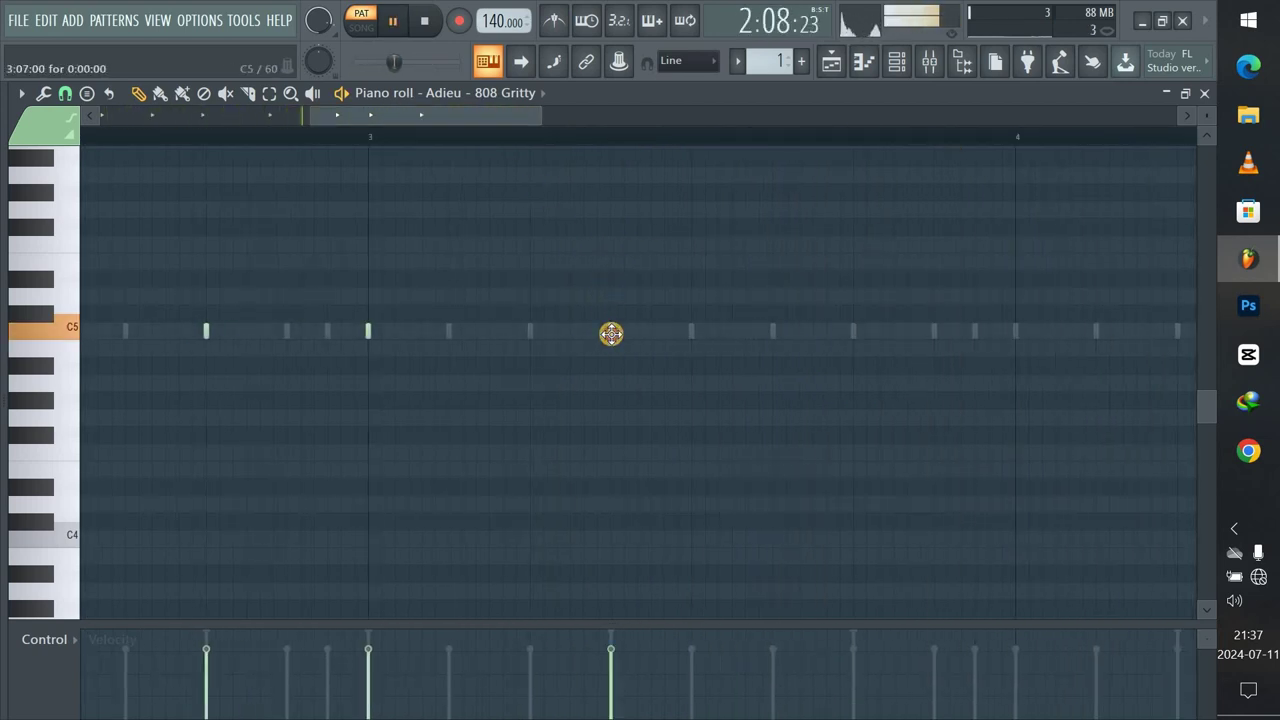
click(853, 331)
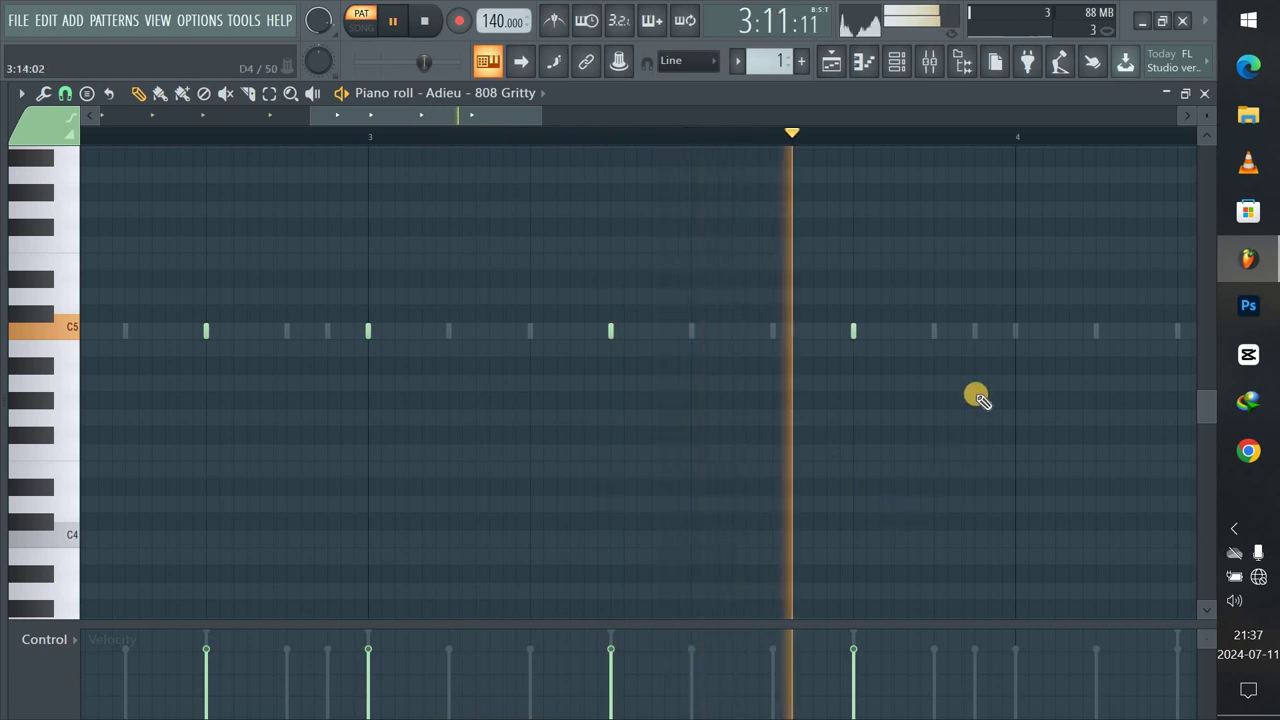
Draw C5 808 hits on steps 5, 13 and 15 of bar 4 while replaying from late bar 3.
drag(497, 117, 625, 140)
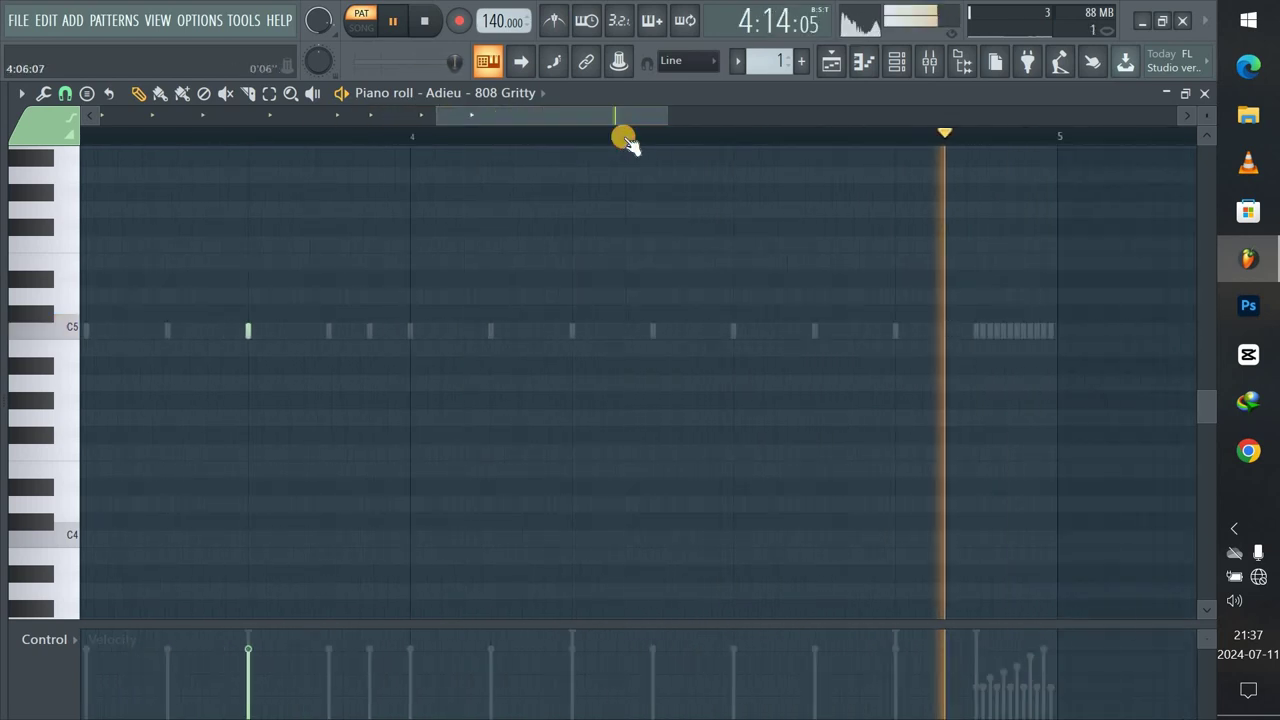
click(190, 142)
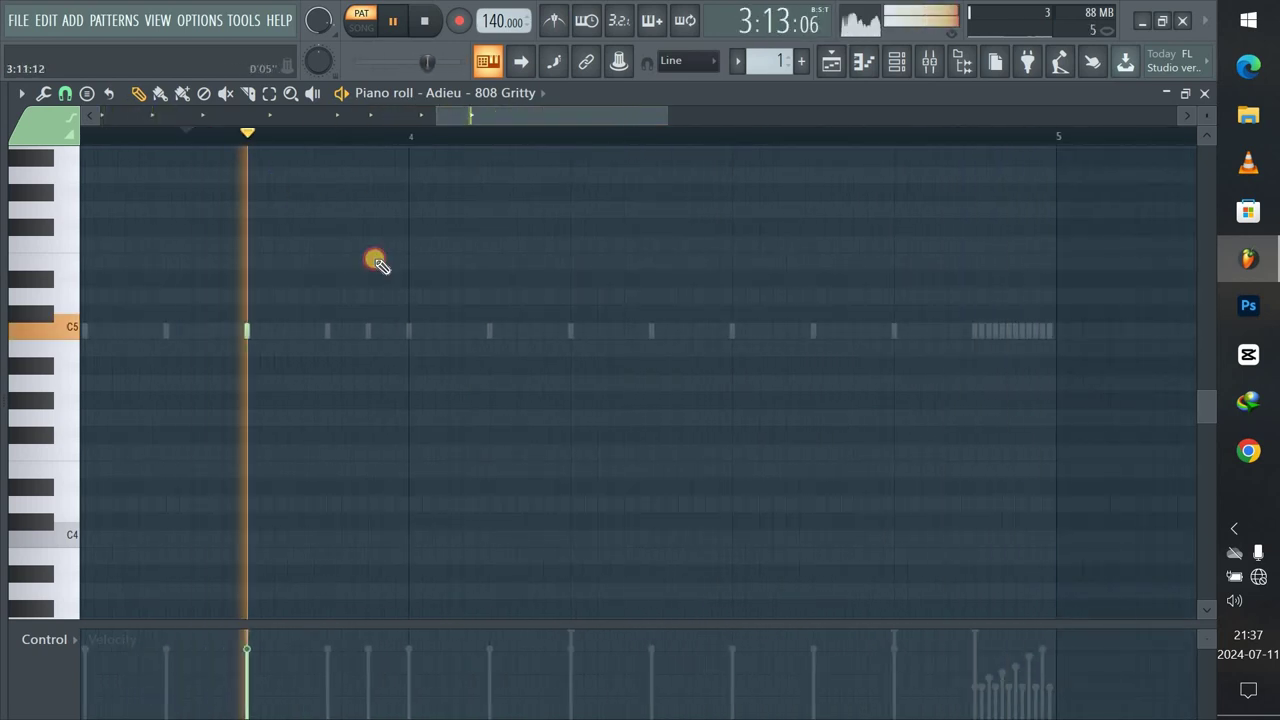
click(571, 330)
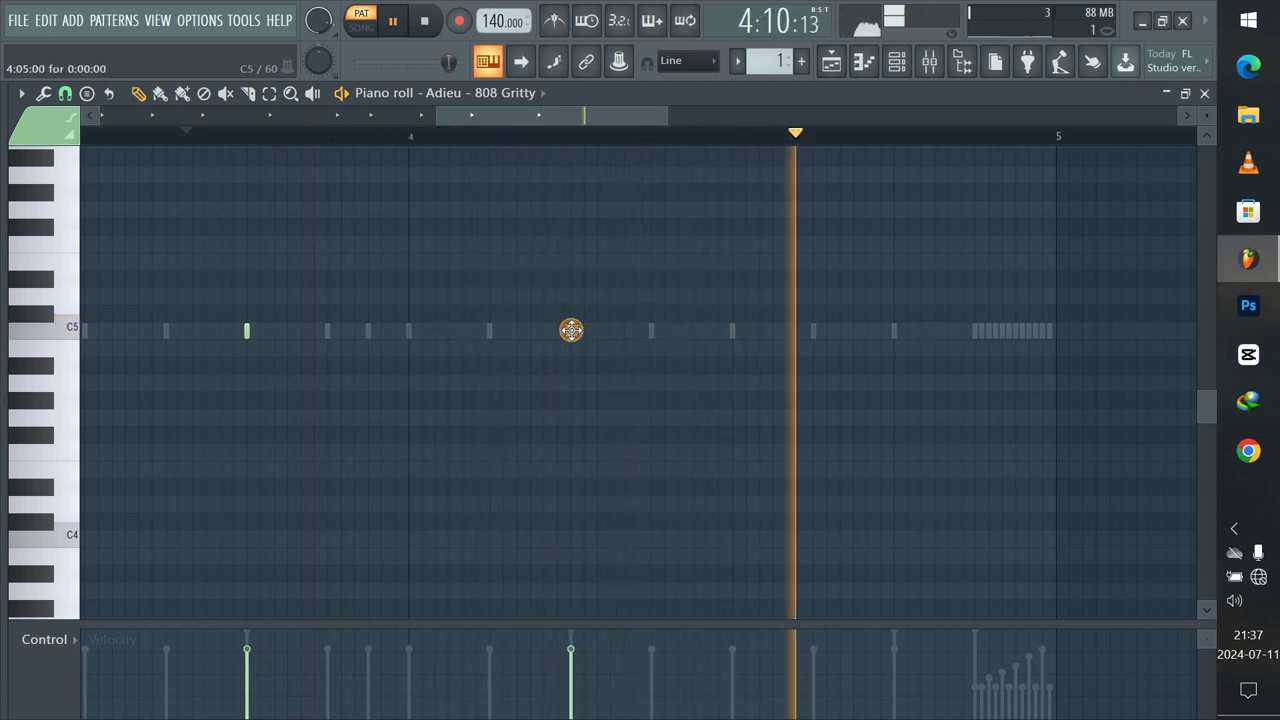
click(895, 330)
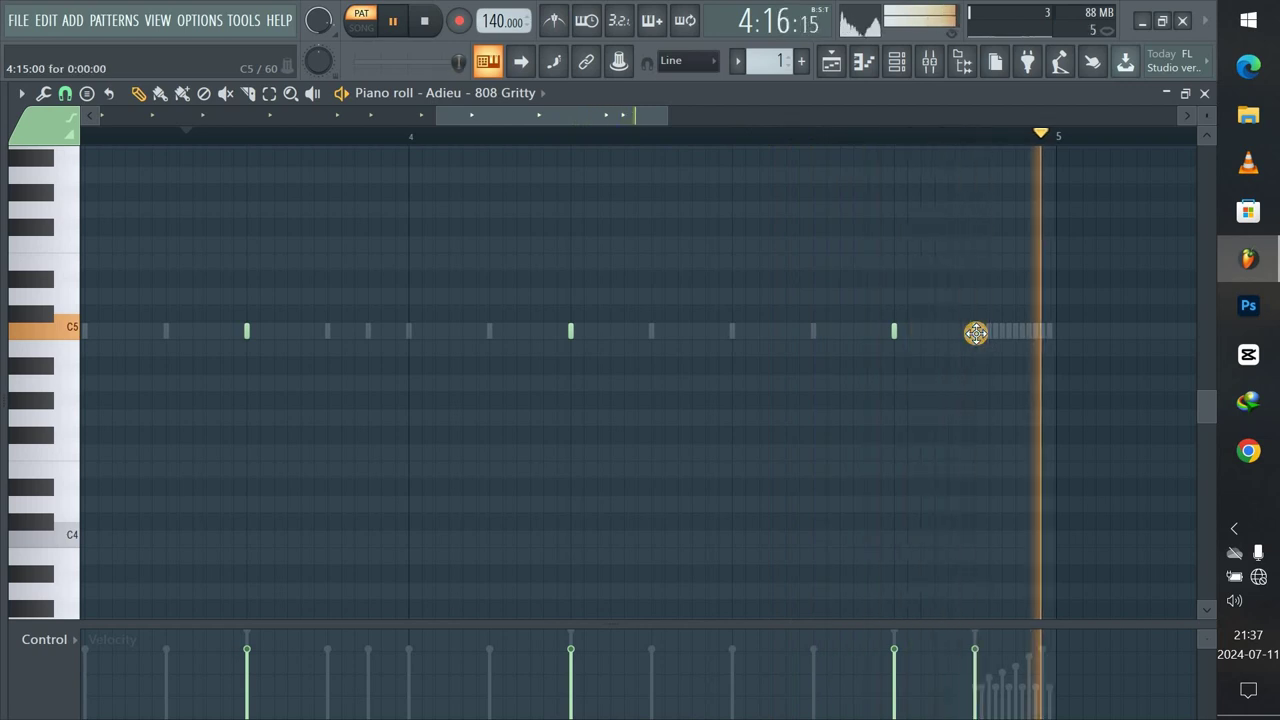
click(977, 332)
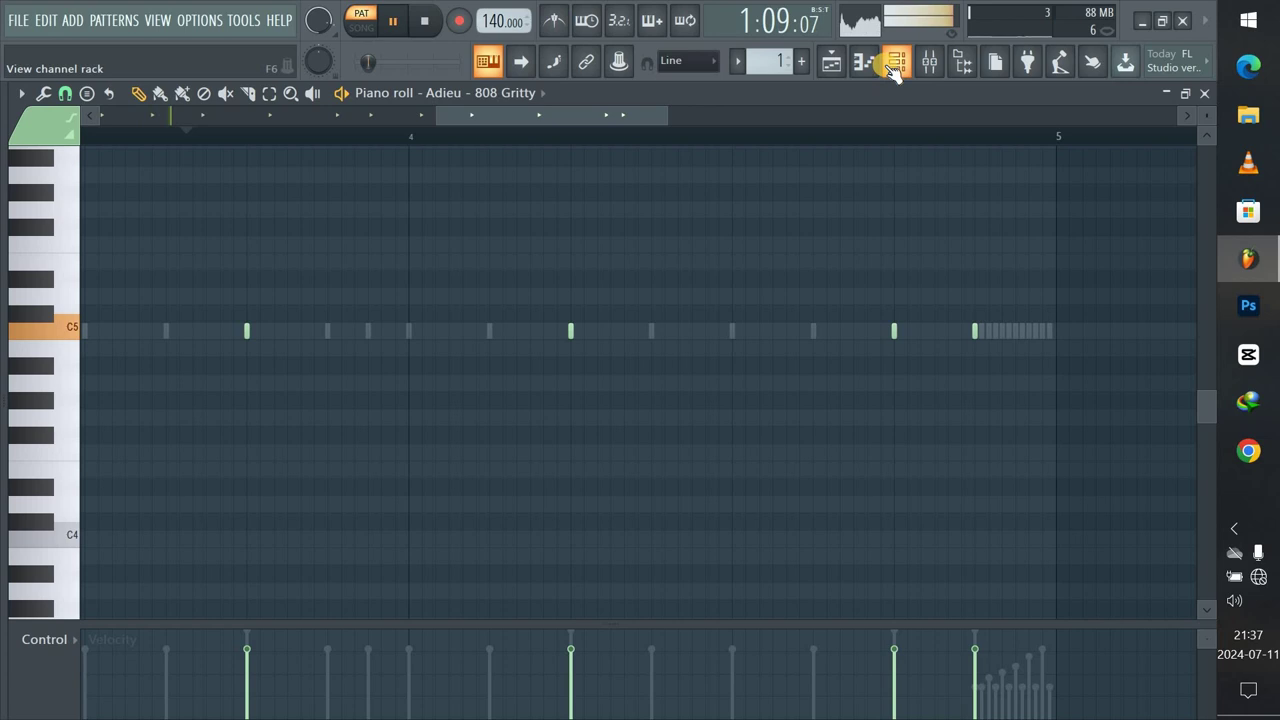
Turn on Cut itself for the 808 Gritty channel and close the channel rack.
click(894, 66)
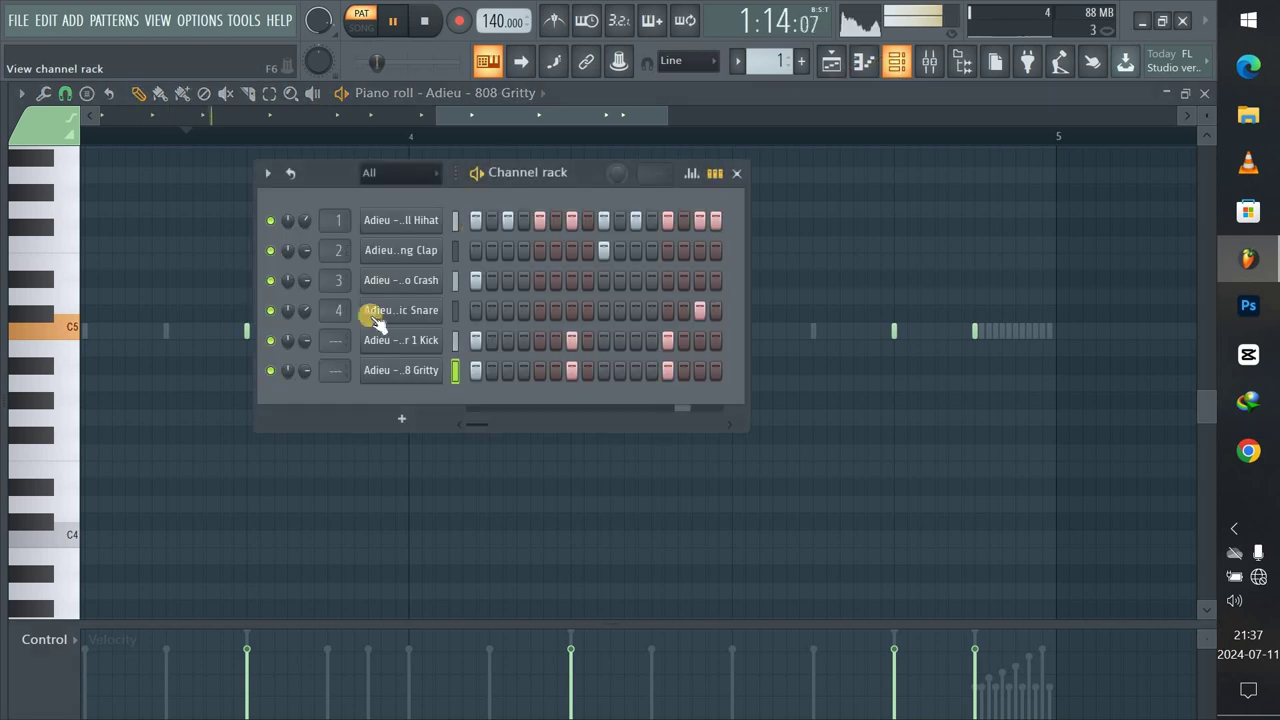
right_click(379, 372)
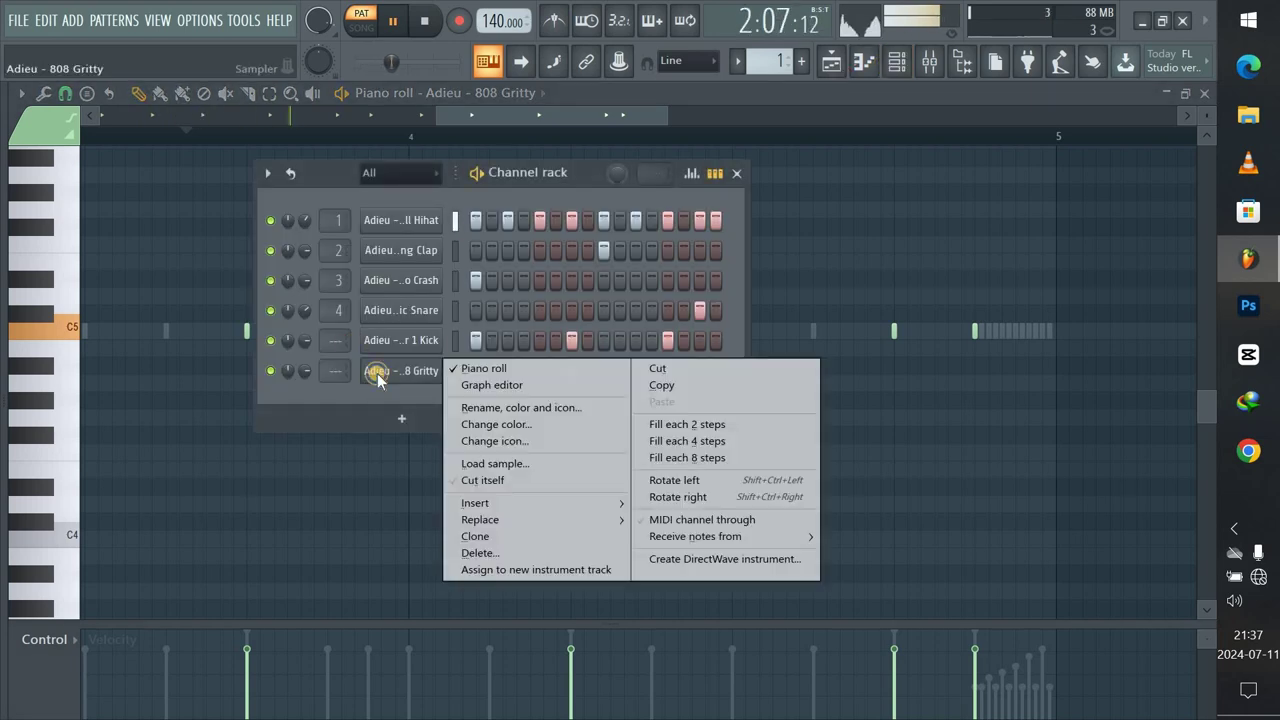
click(481, 478)
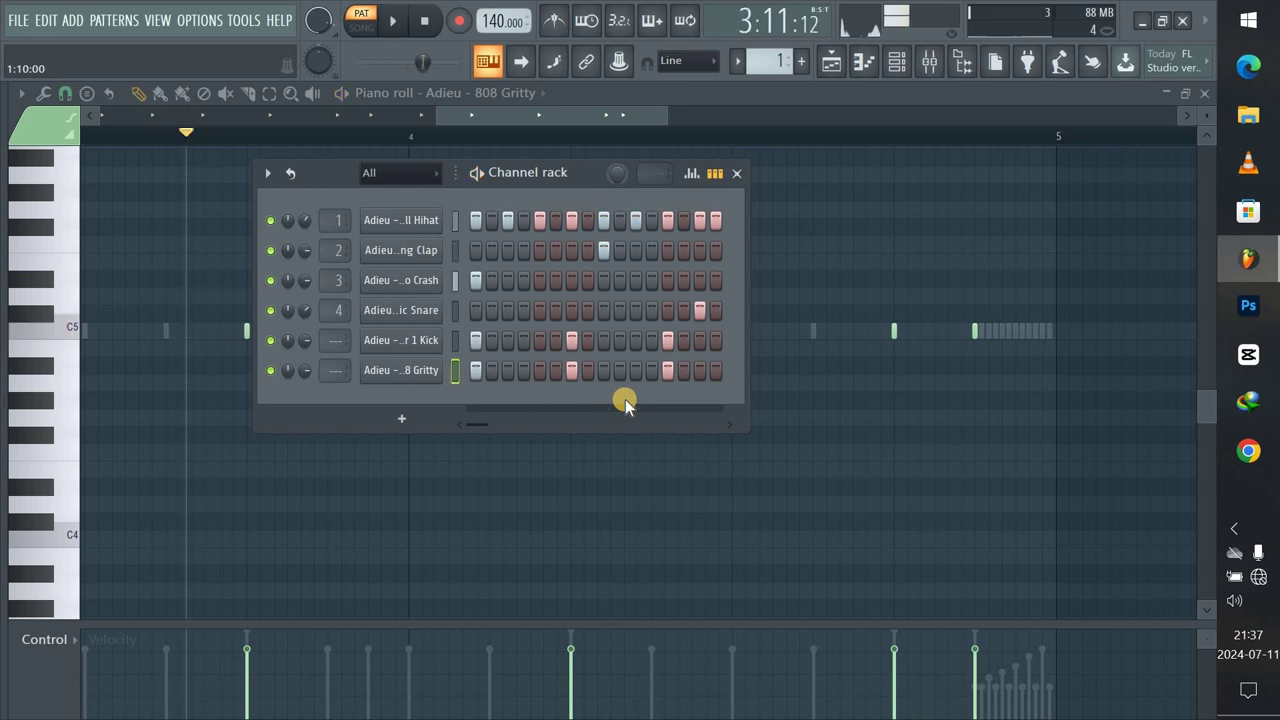
click(737, 177)
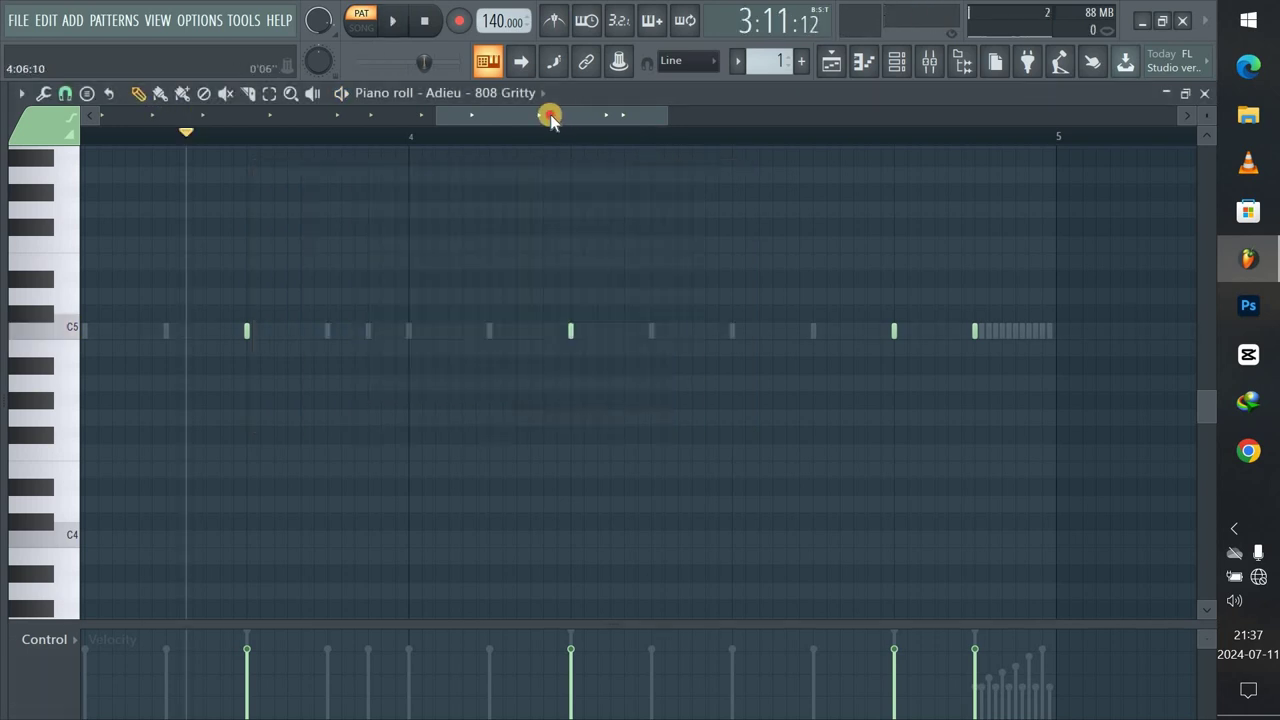
Transpose all the 808 Gritty notes up one octave from C5 to C6 and check them in playback.
drag(550, 117, 133, 130)
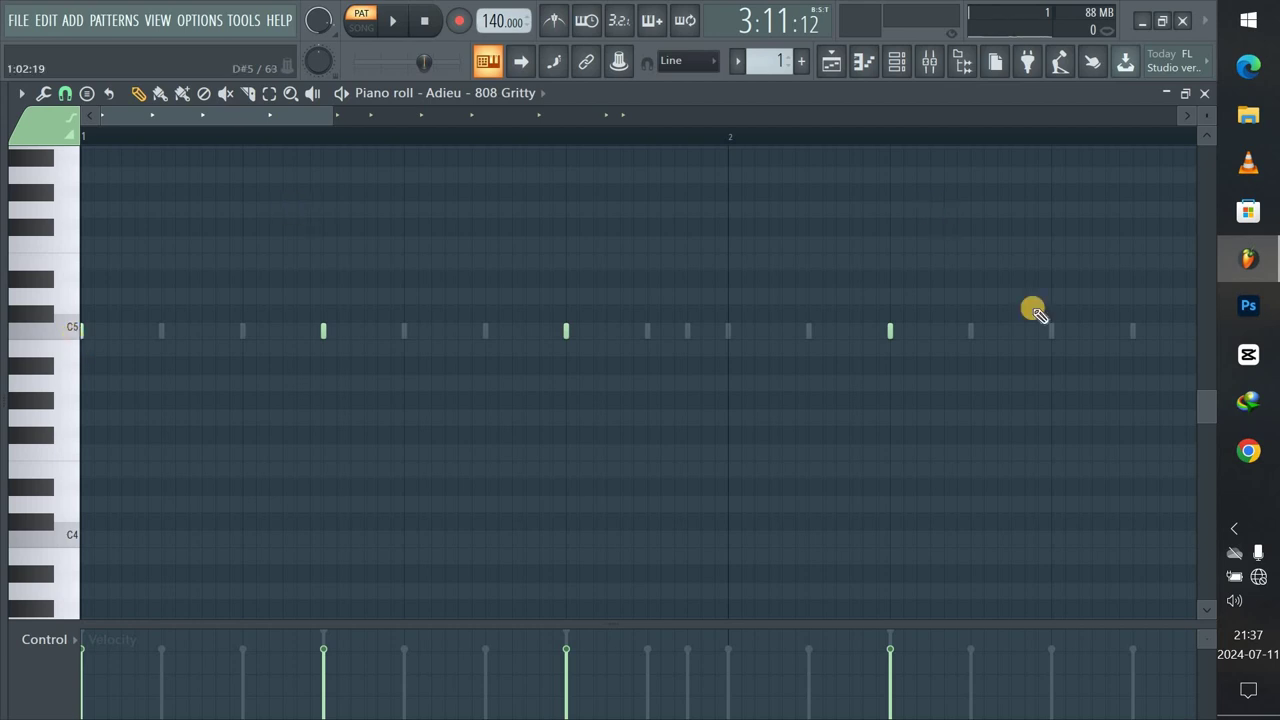
drag(1205, 410, 1204, 371)
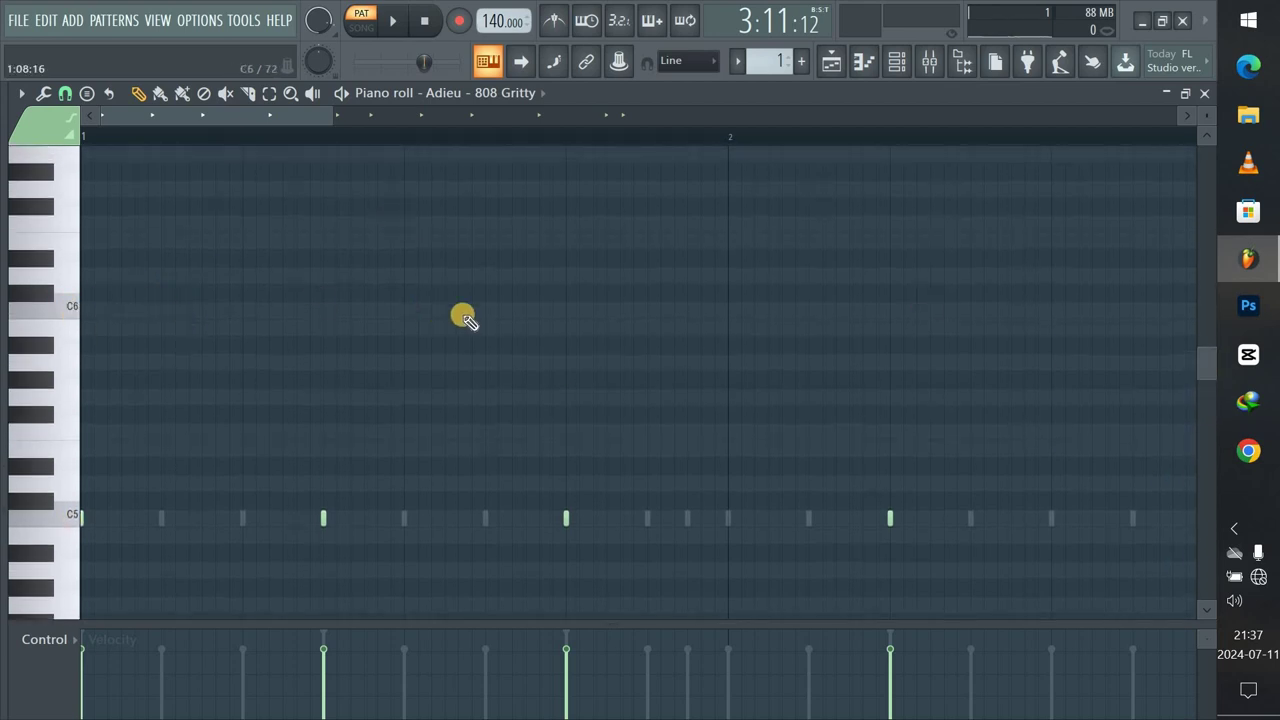
key(ctrl+a)
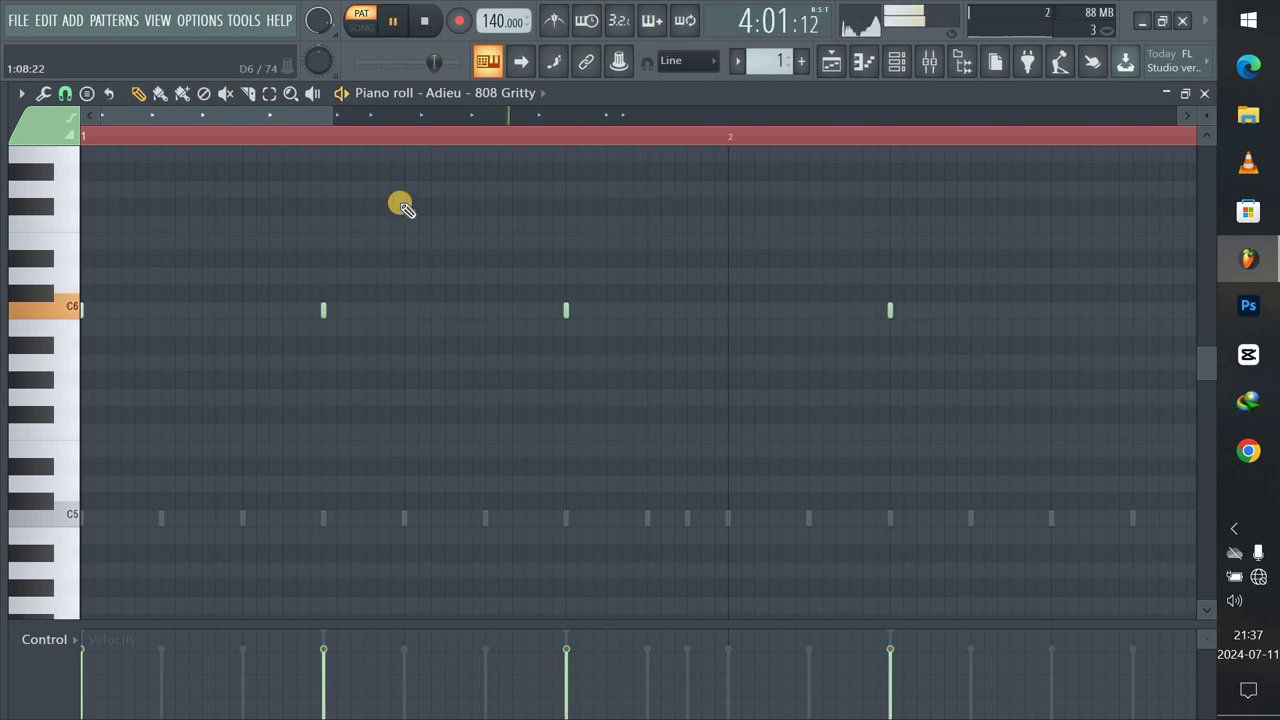
key(space)
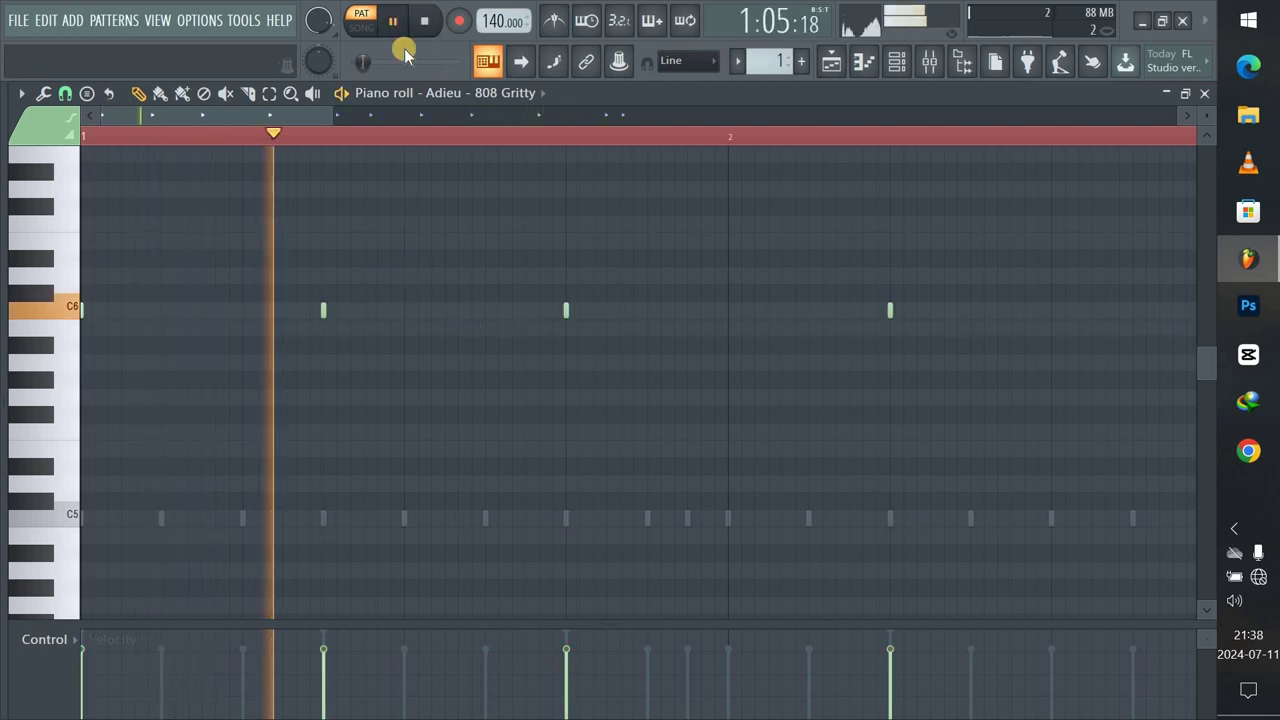
key(space)
key(space)
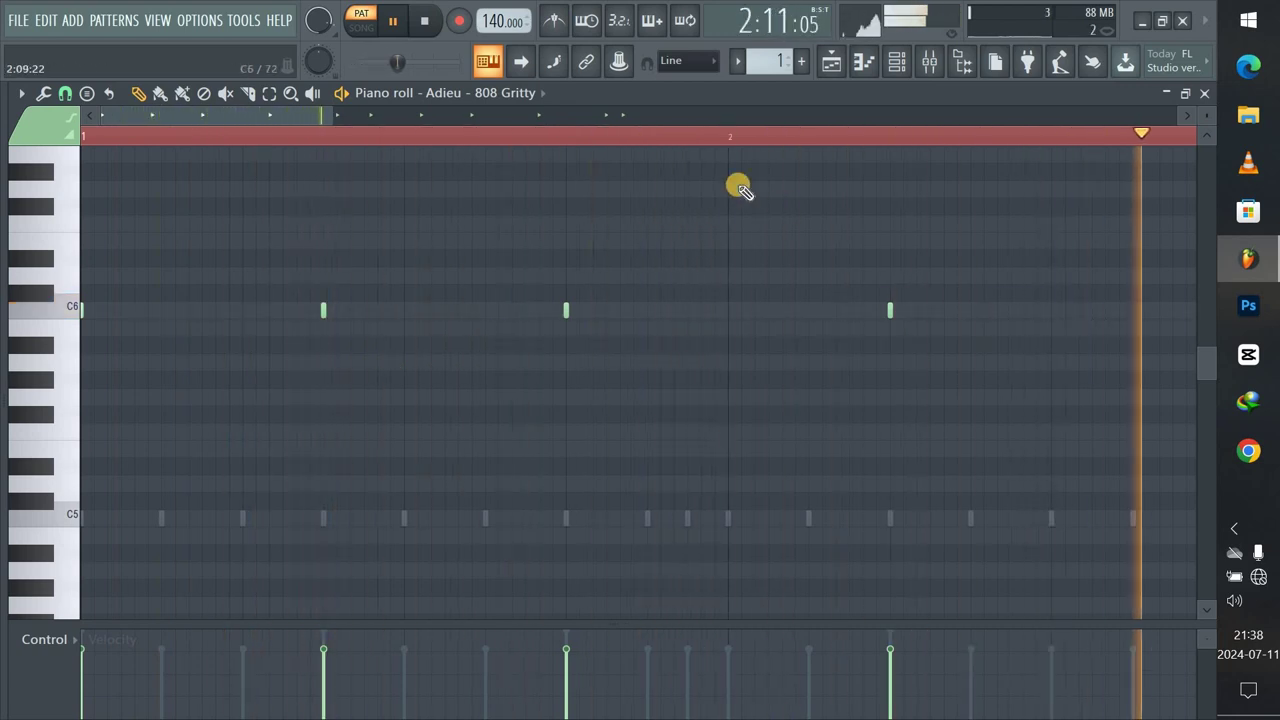
Lower the 808 hit on step 13 of bar 2 to B5, checking it in playback.
drag(303, 120, 384, 138)
key(space)
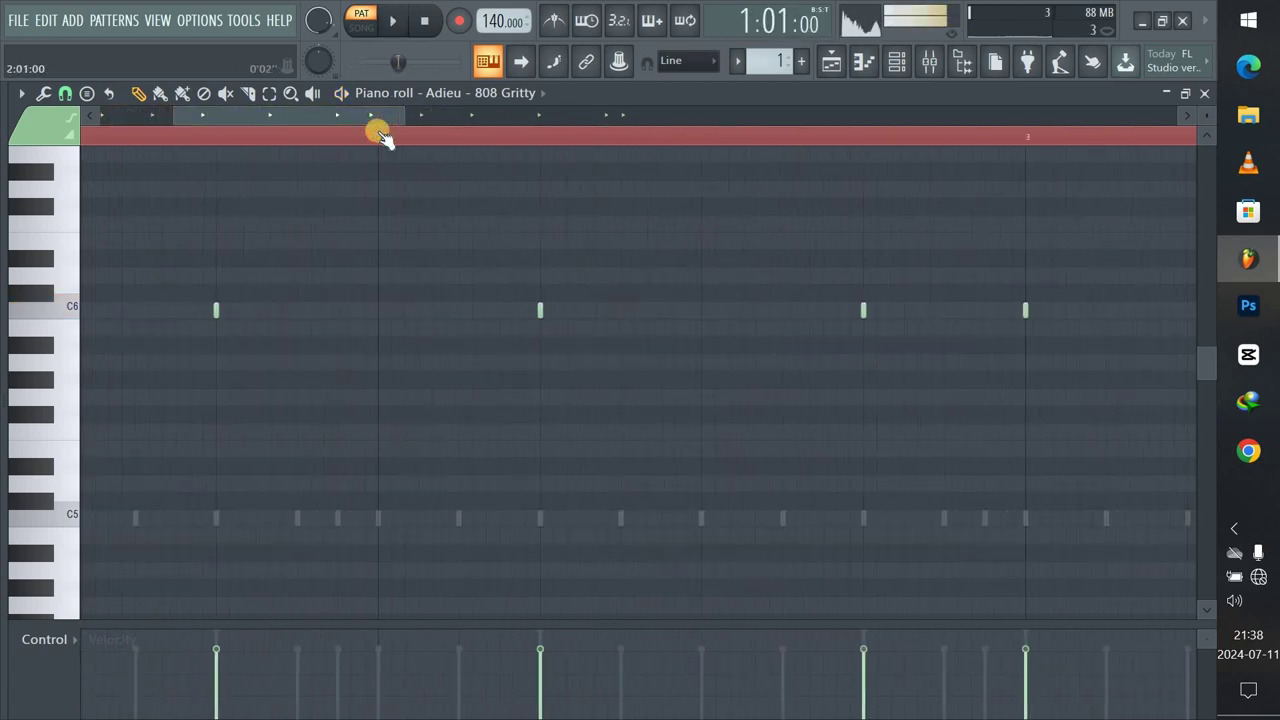
click(718, 334)
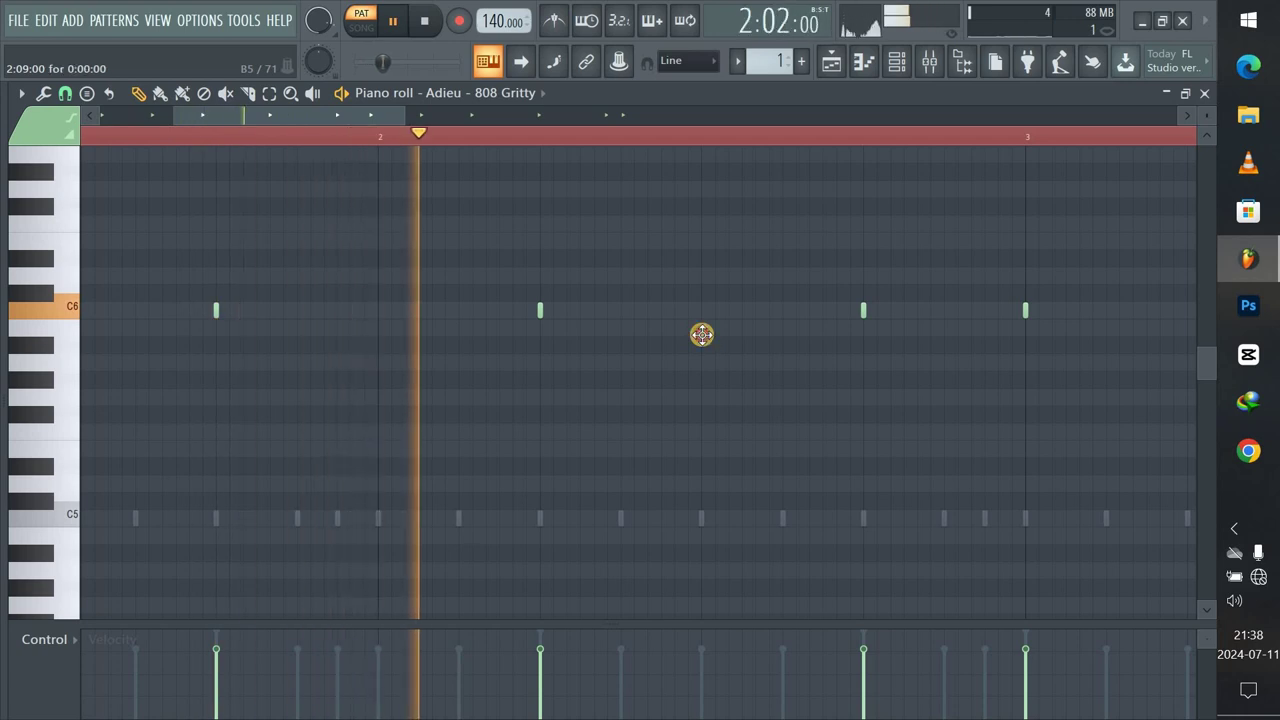
right_click(700, 333)
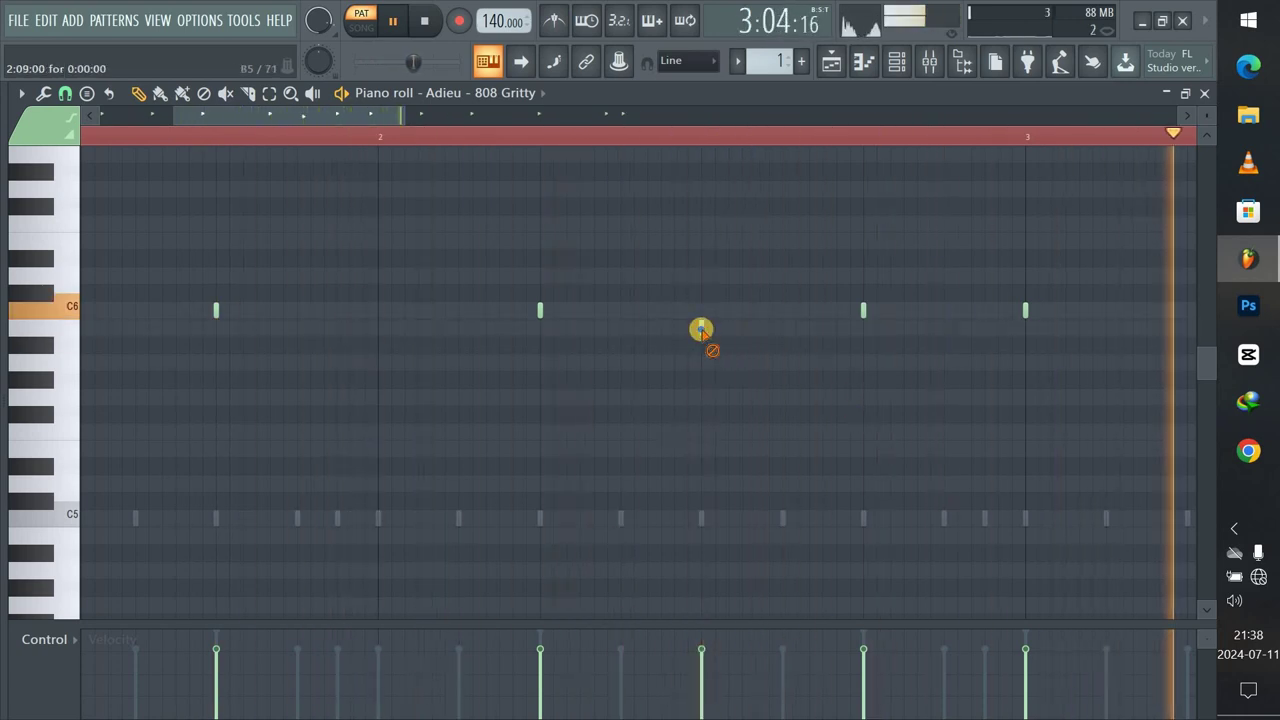
key(space)
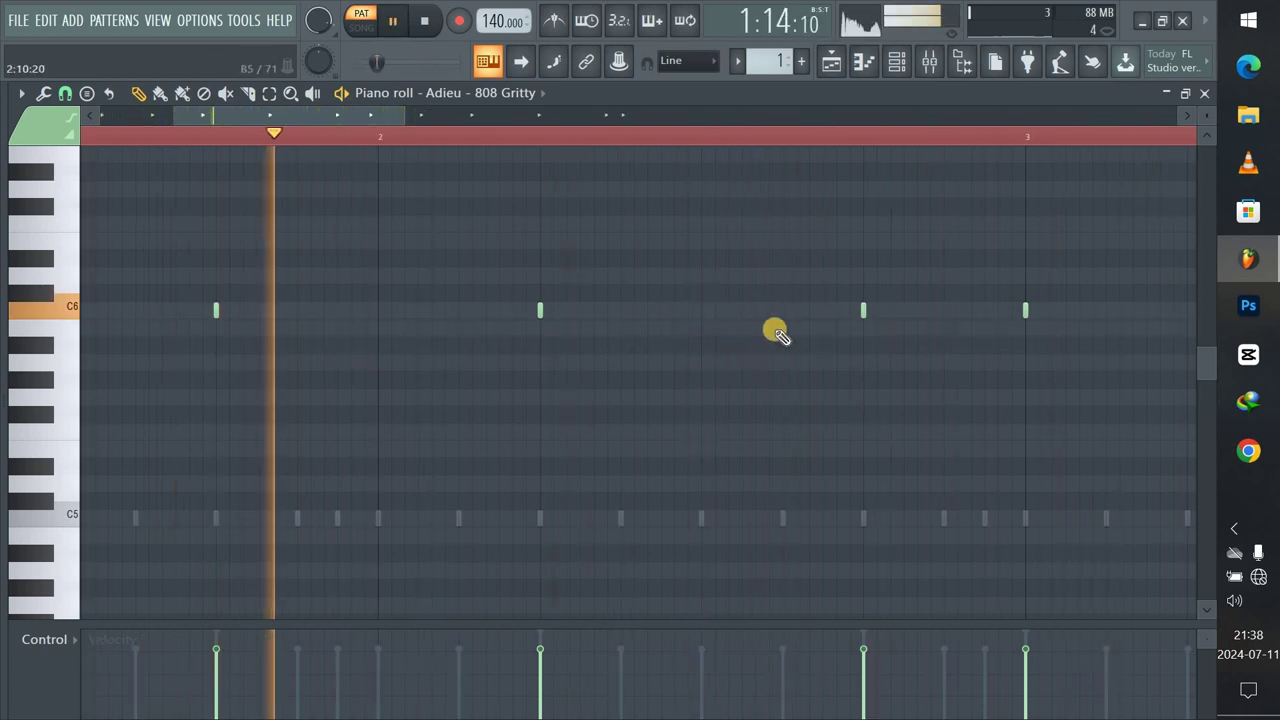
key(space)
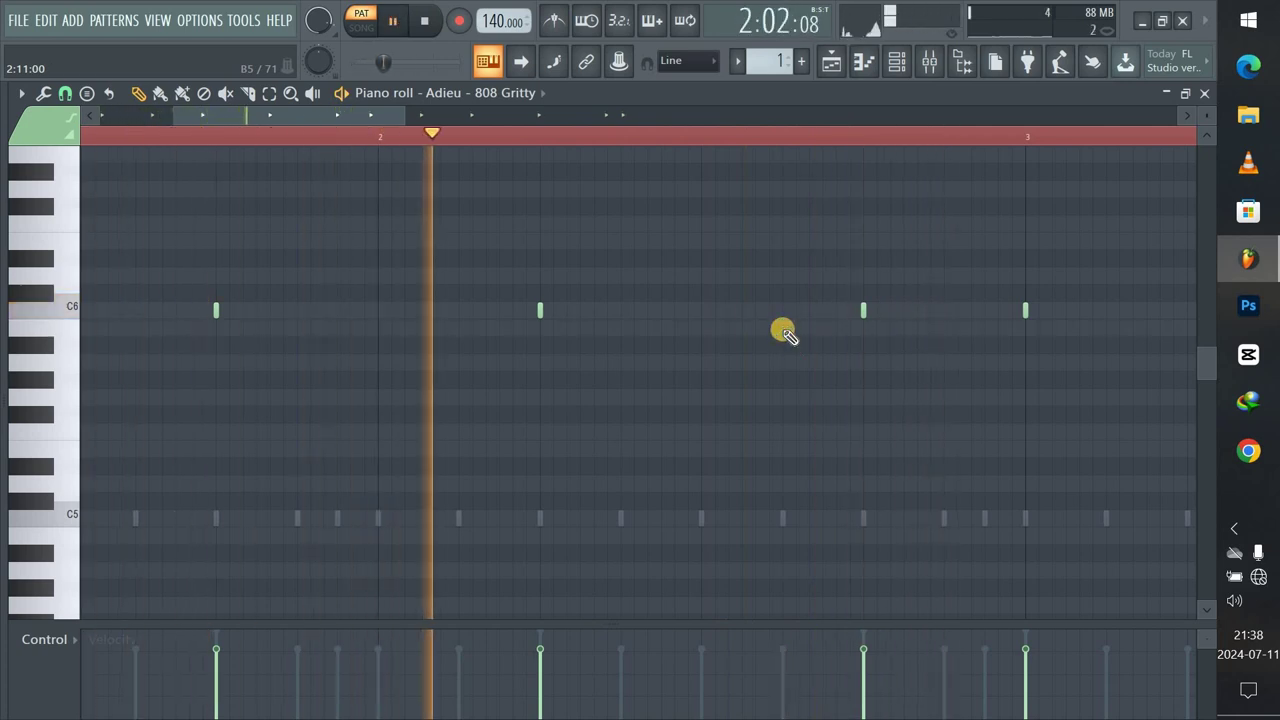
key(space)
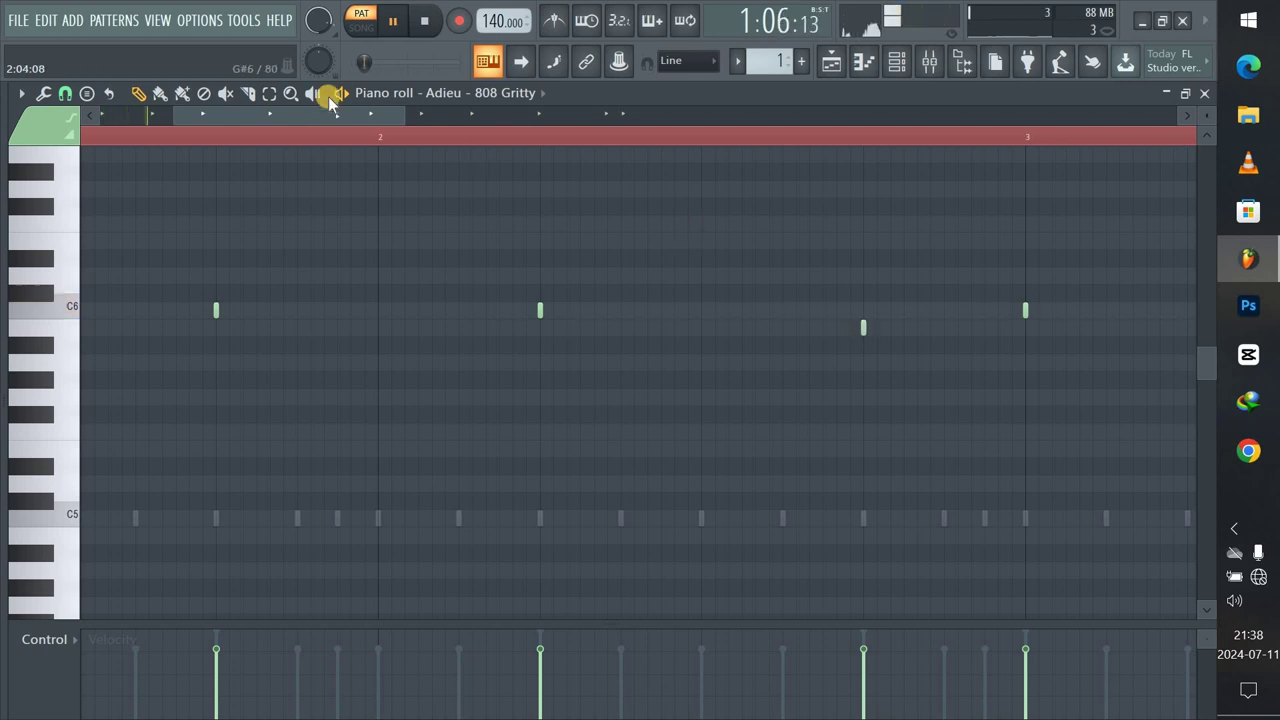
Lower the 808 hit on step 5 of bar 4 to B5 and replay the pattern.
drag(330, 103, 518, 120)
key(space)
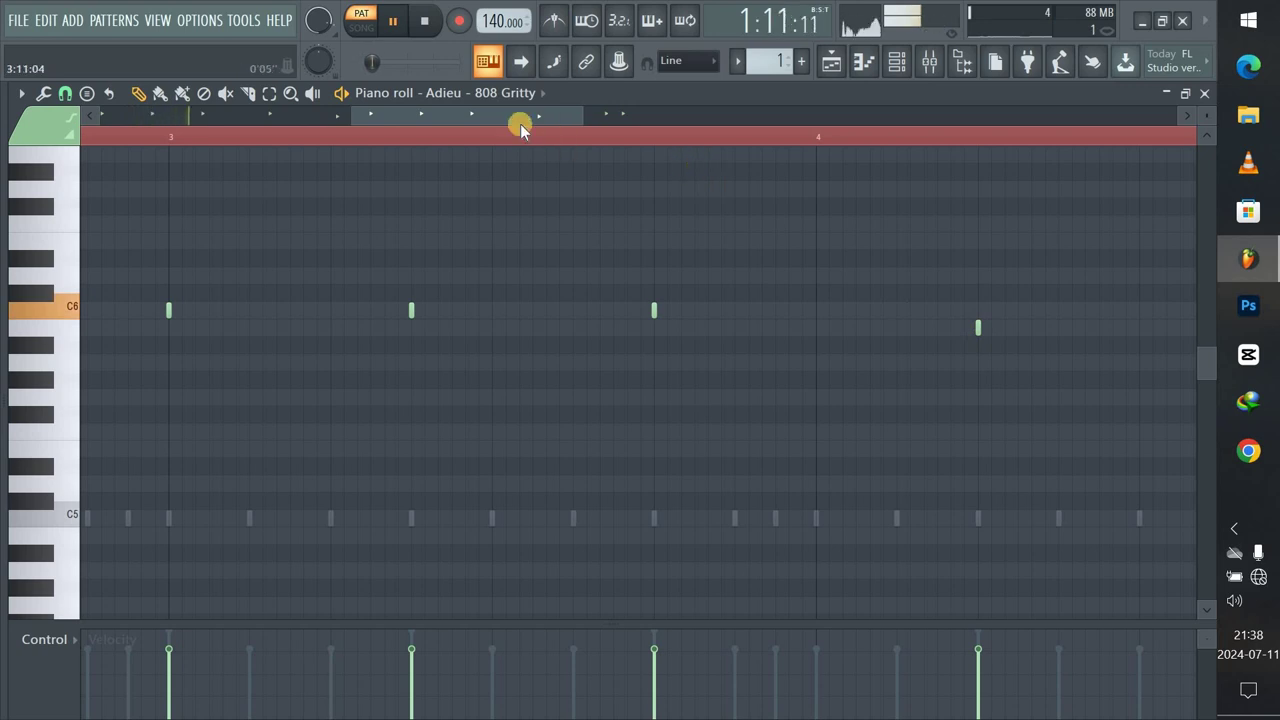
click(601, 121)
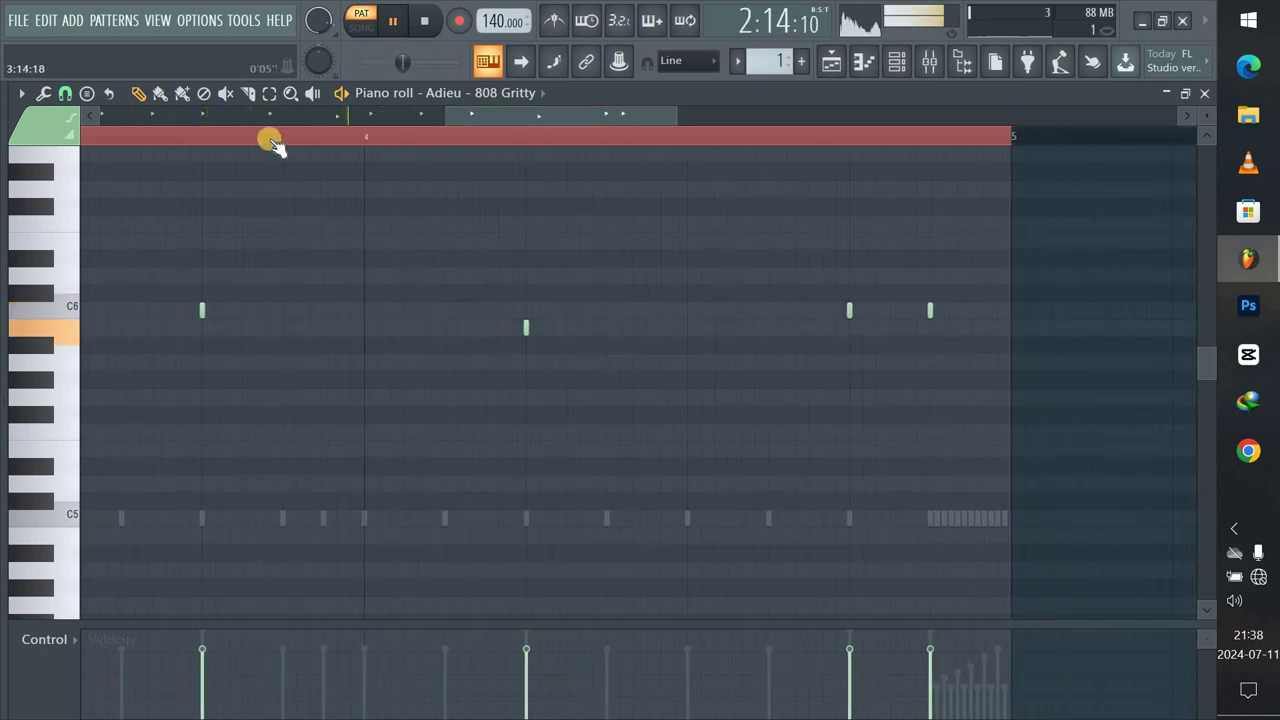
scroll(245, 140, left, 5)
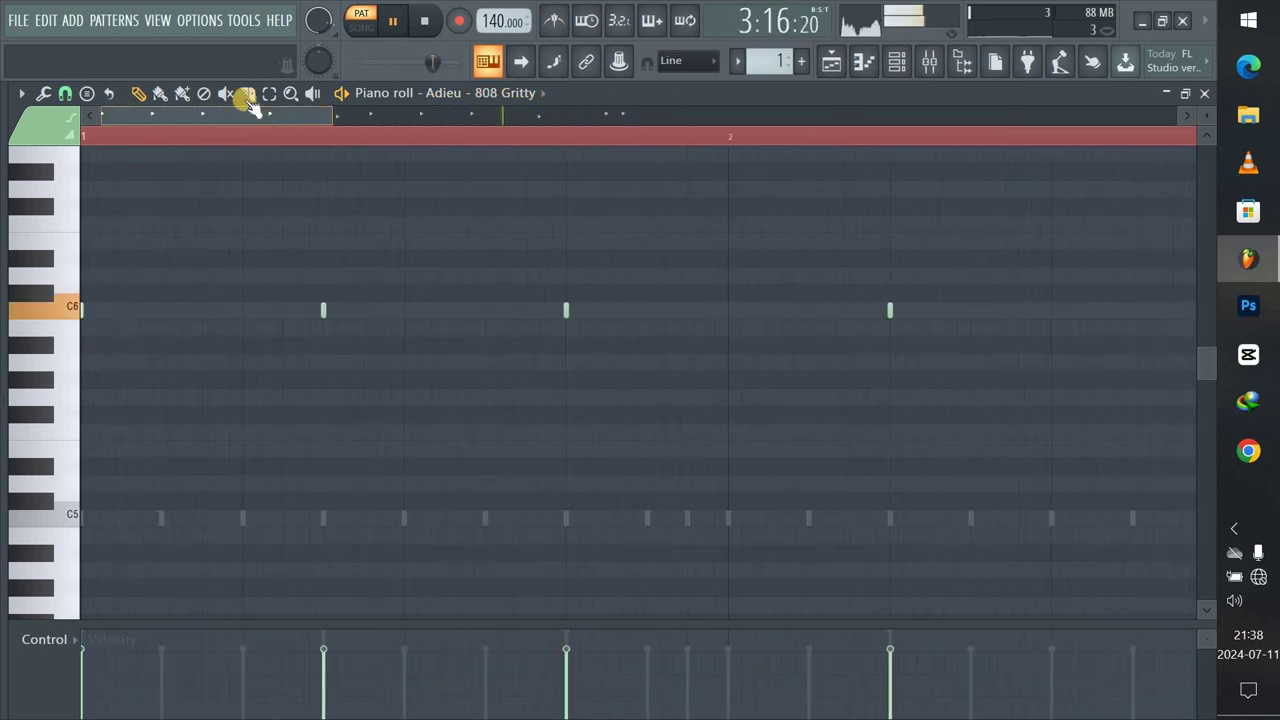
key(space)
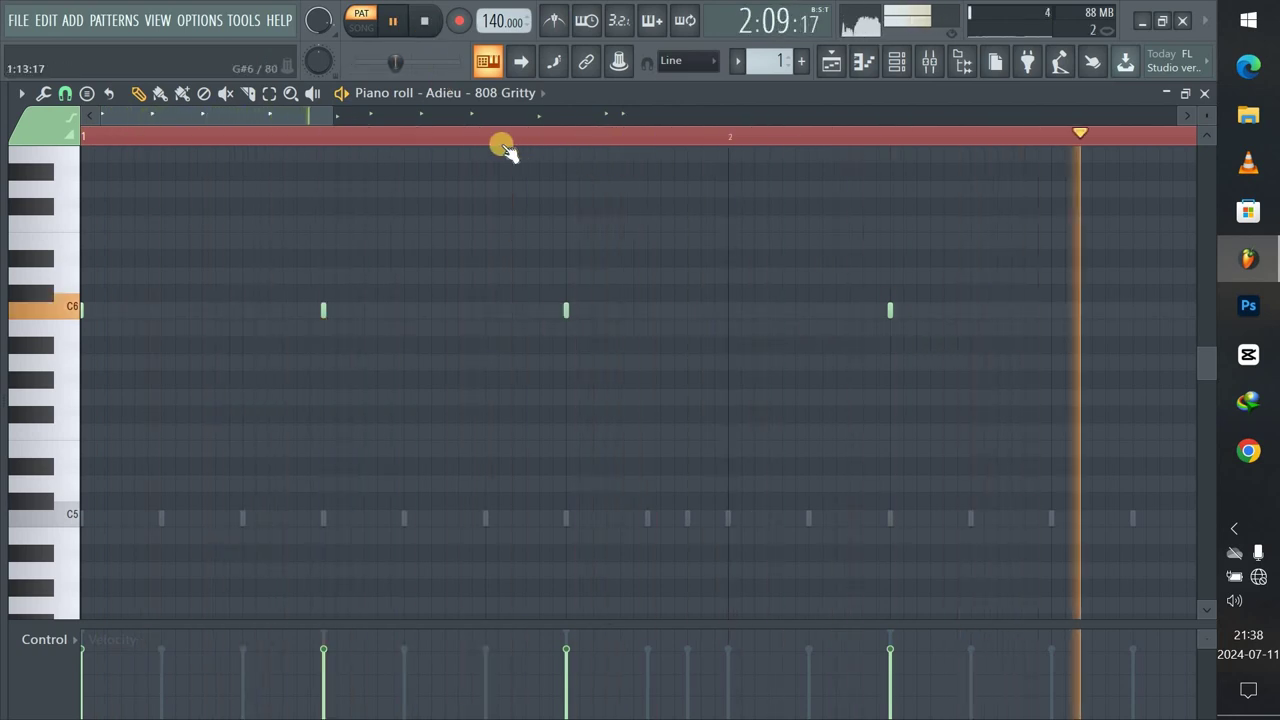
Try an extra B5 808 hit on step 3 of bar 2, listening to it in playback.
click(809, 329)
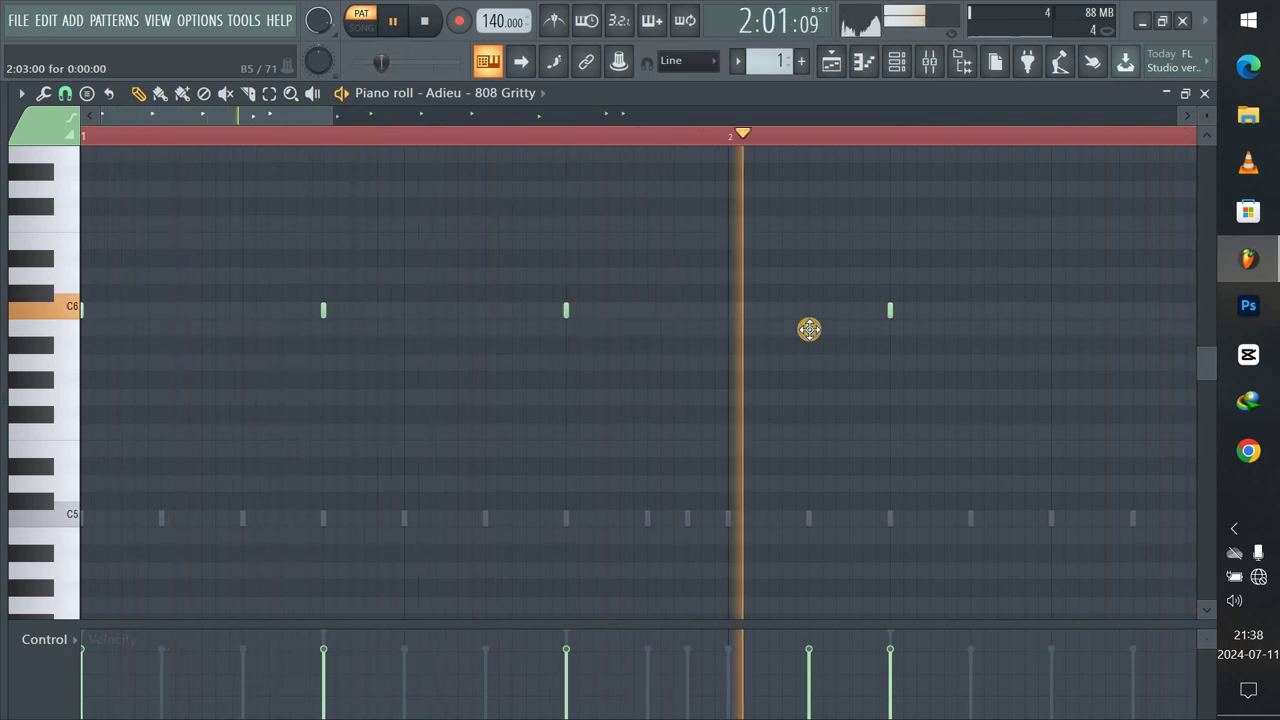
right_click(809, 329)
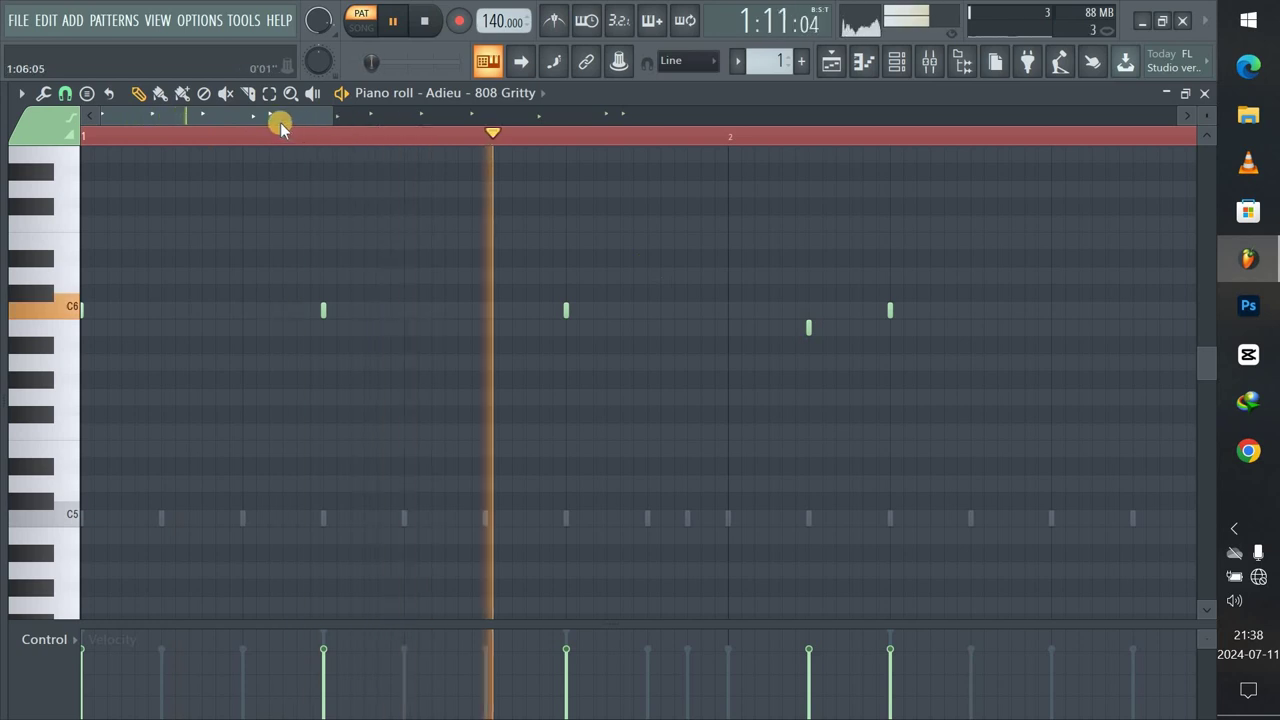
drag(325, 122, 429, 124)
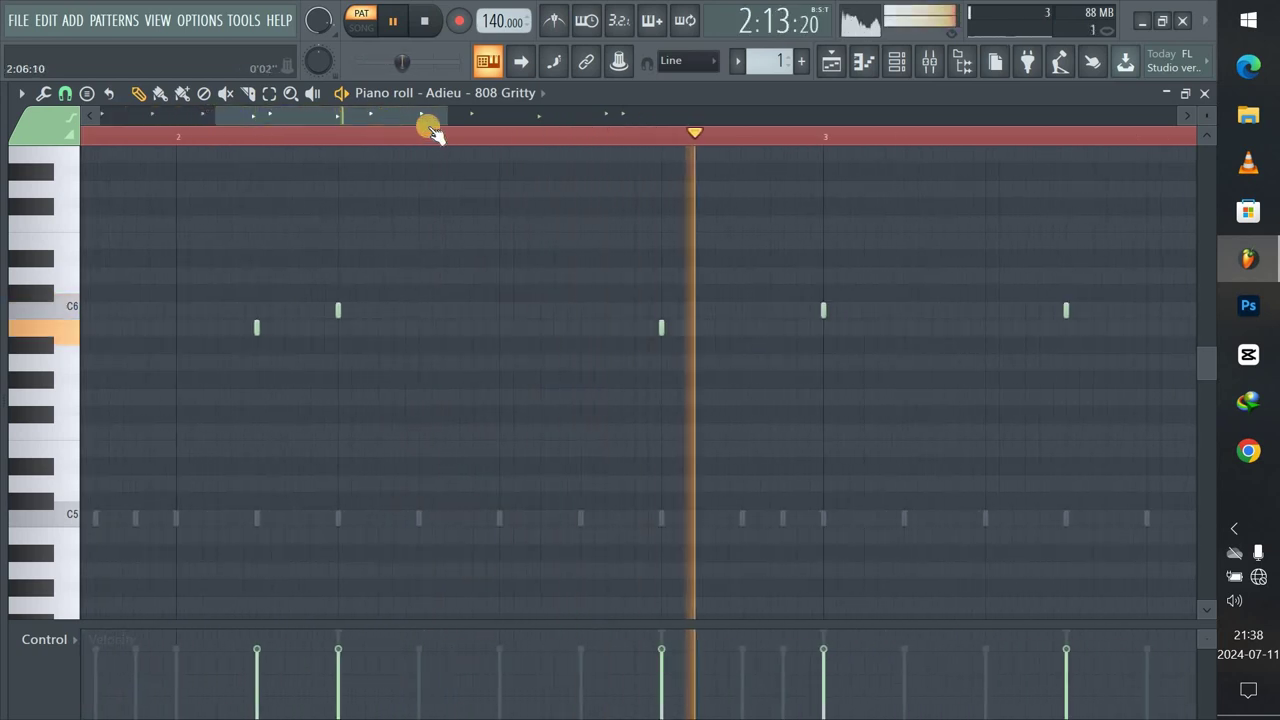
key(space)
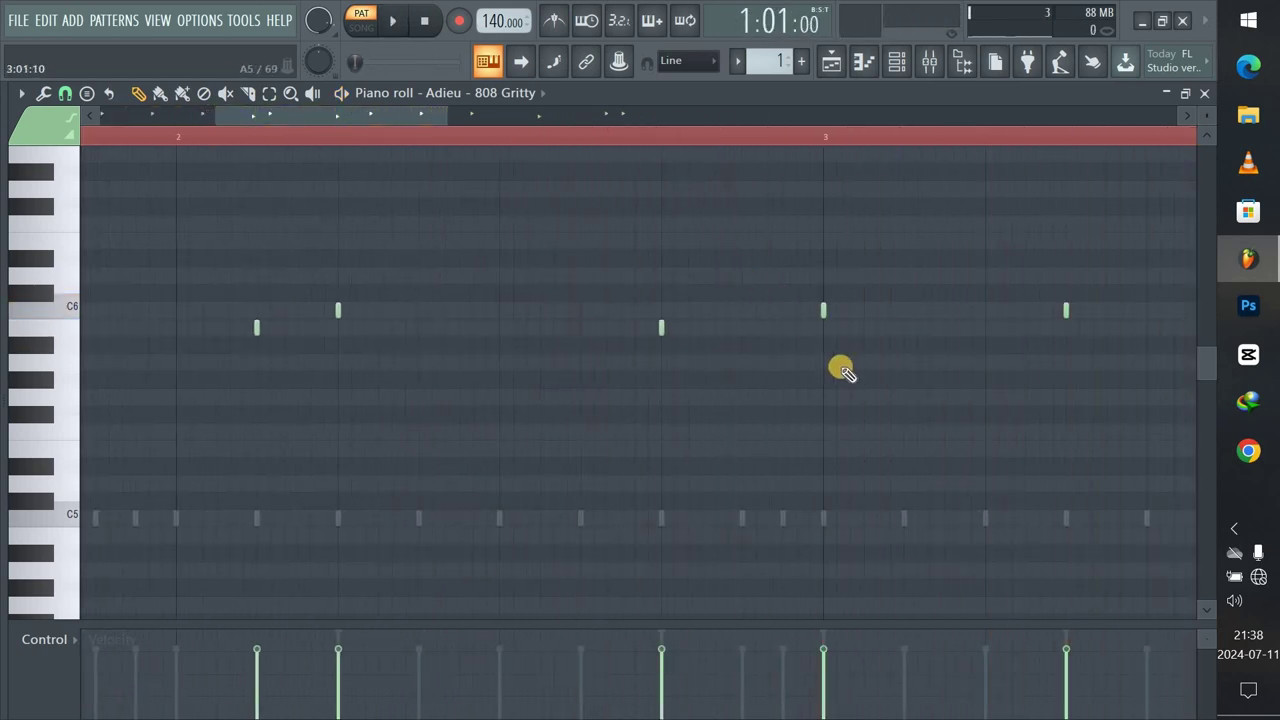
drag(349, 116, 449, 123)
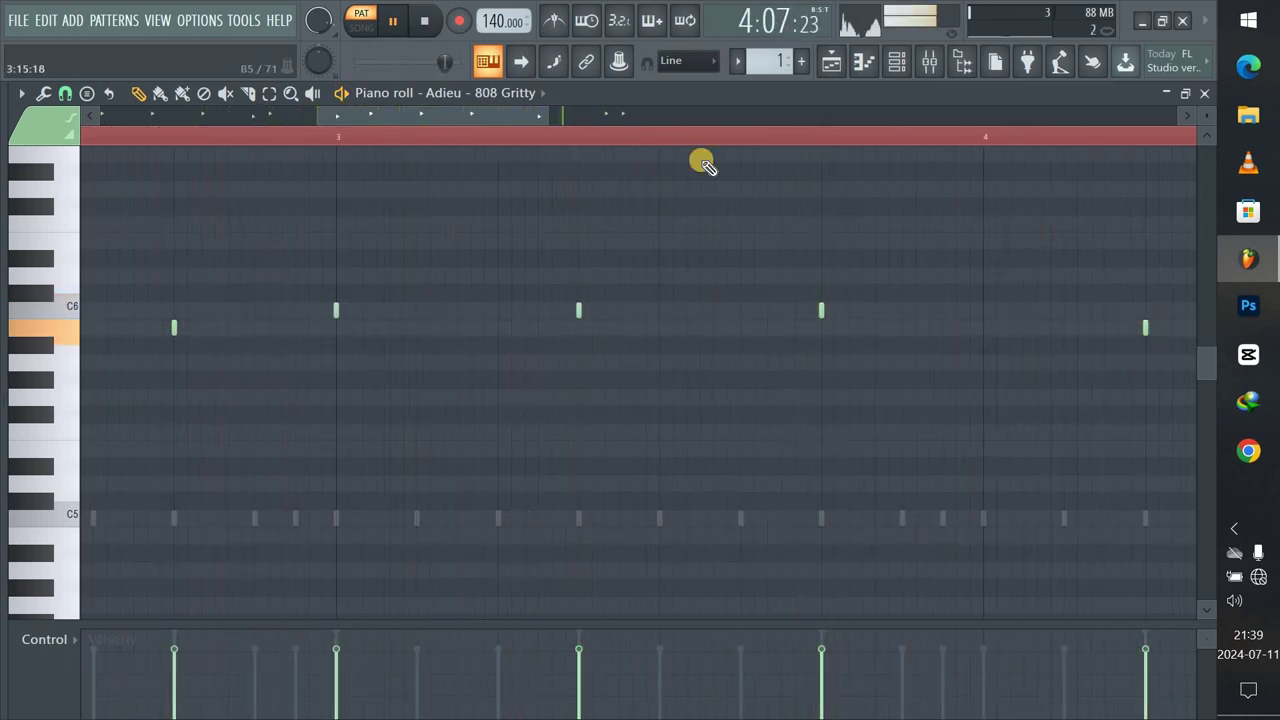
Try extra B5 808 hits on steps 9 and 11 of bar 4, replaying from the bar's start.
drag(503, 114, 660, 140)
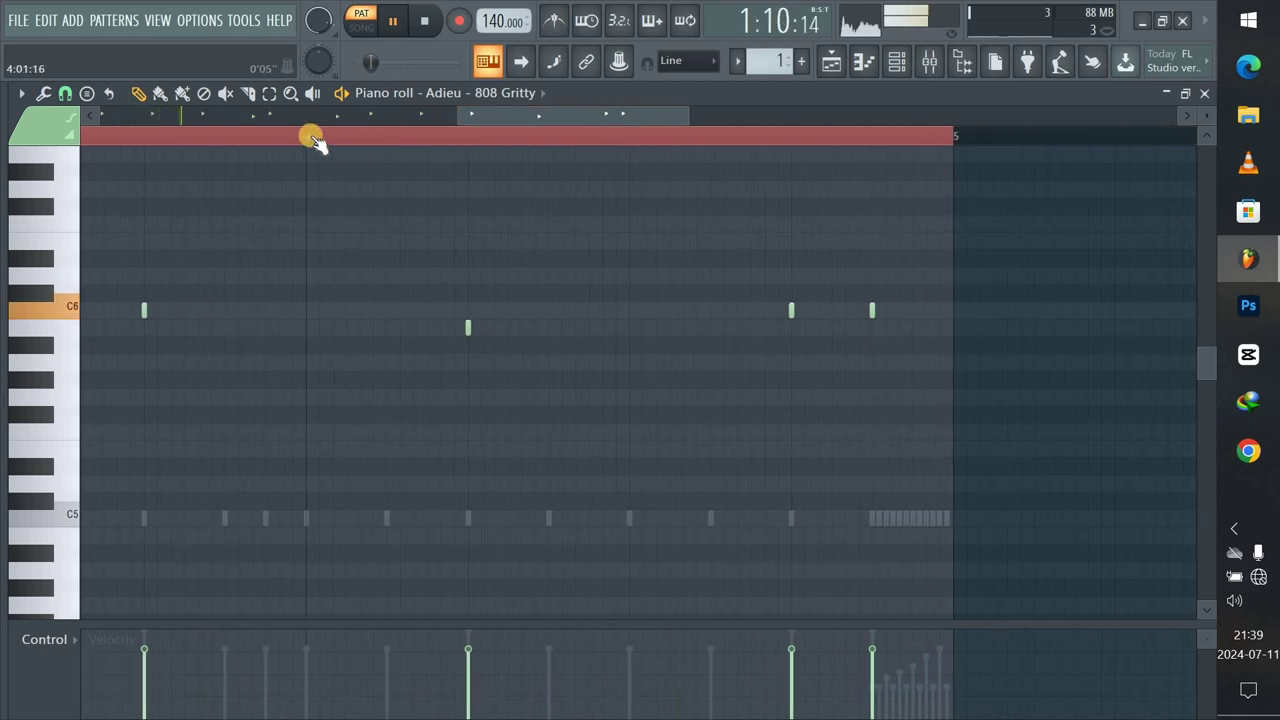
click(312, 134)
key(space)
key(space)
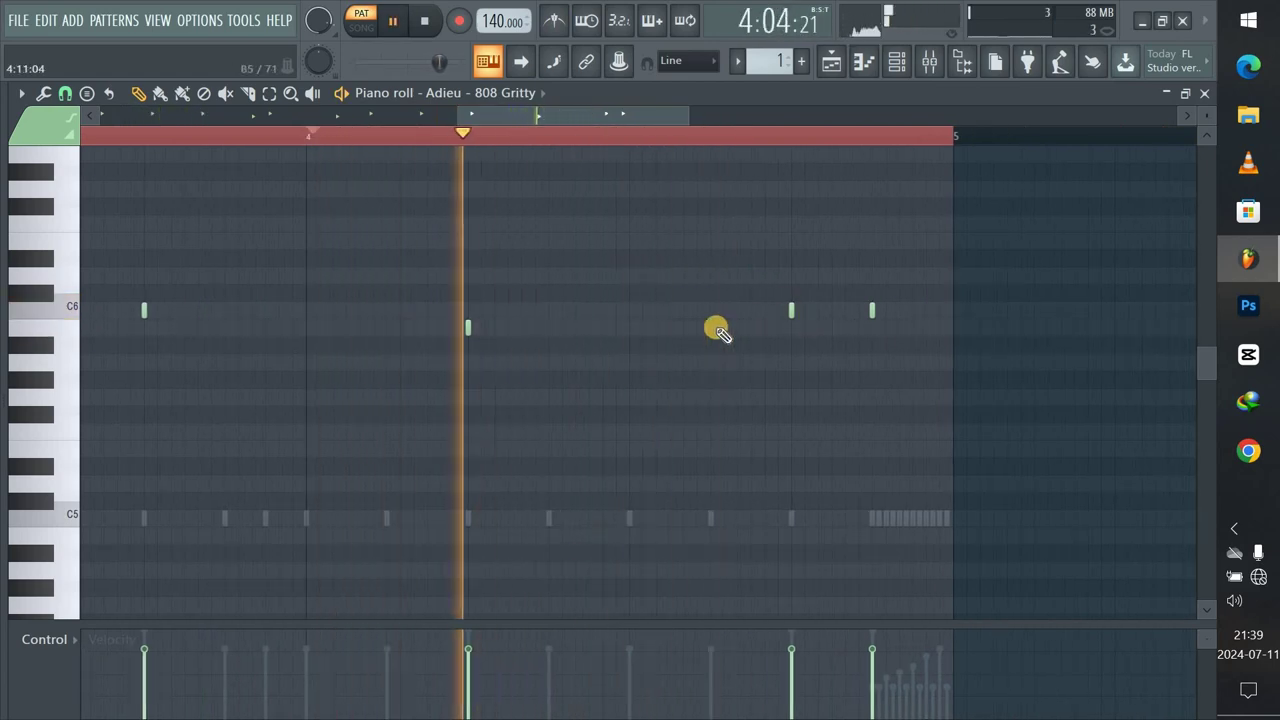
click(628, 330)
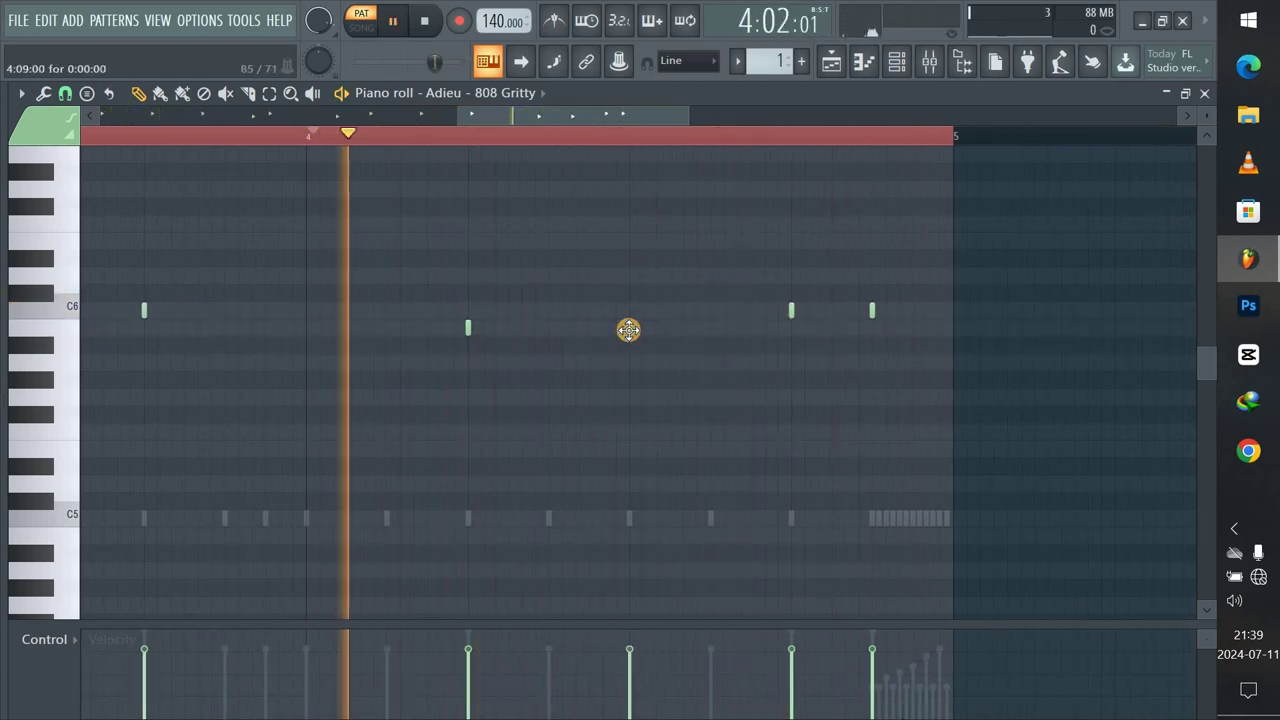
right_click(628, 330)
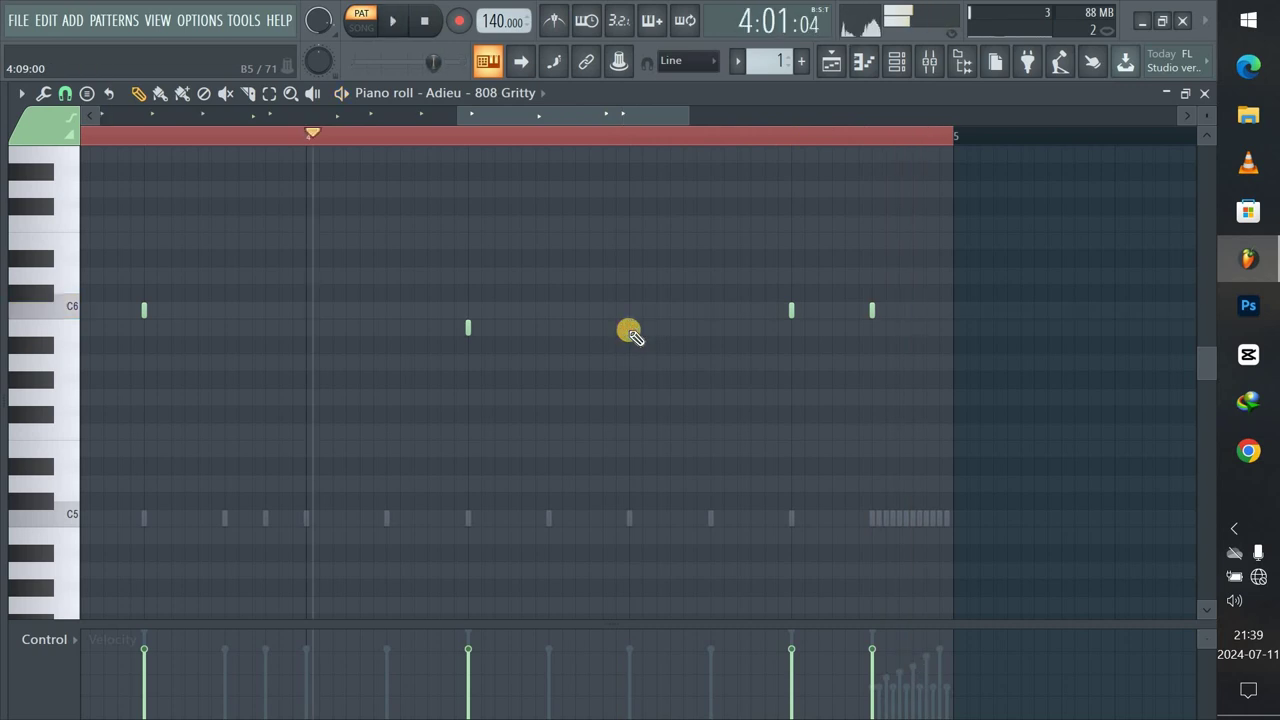
click(724, 327)
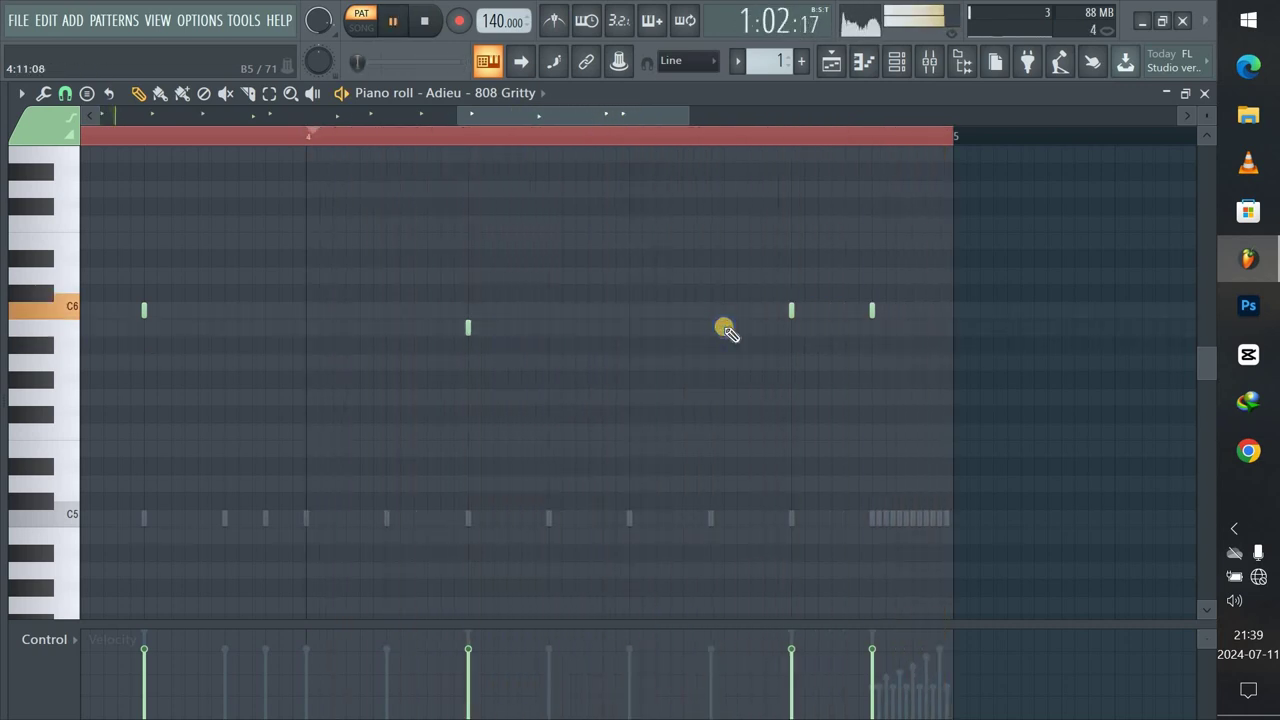
drag(724, 327, 709, 332)
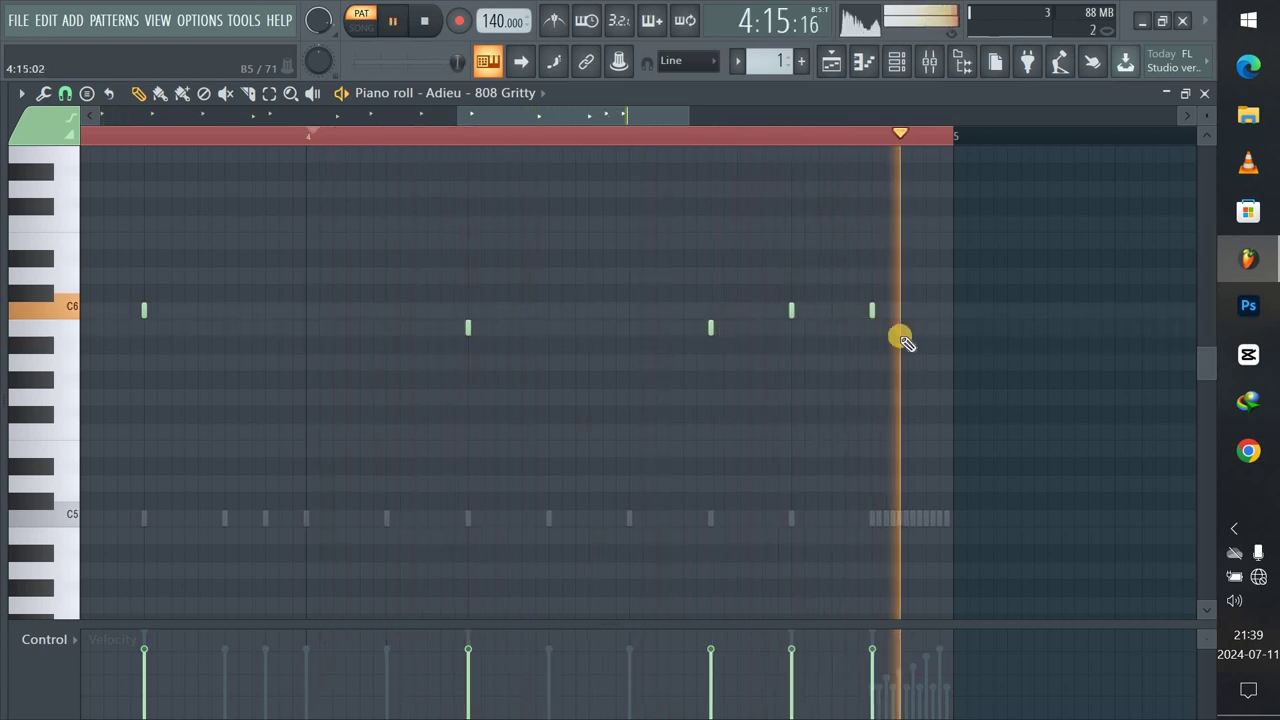
Draw a B5 808 hit on step 14 of bar 4 and restart playback of the pattern.
click(831, 331)
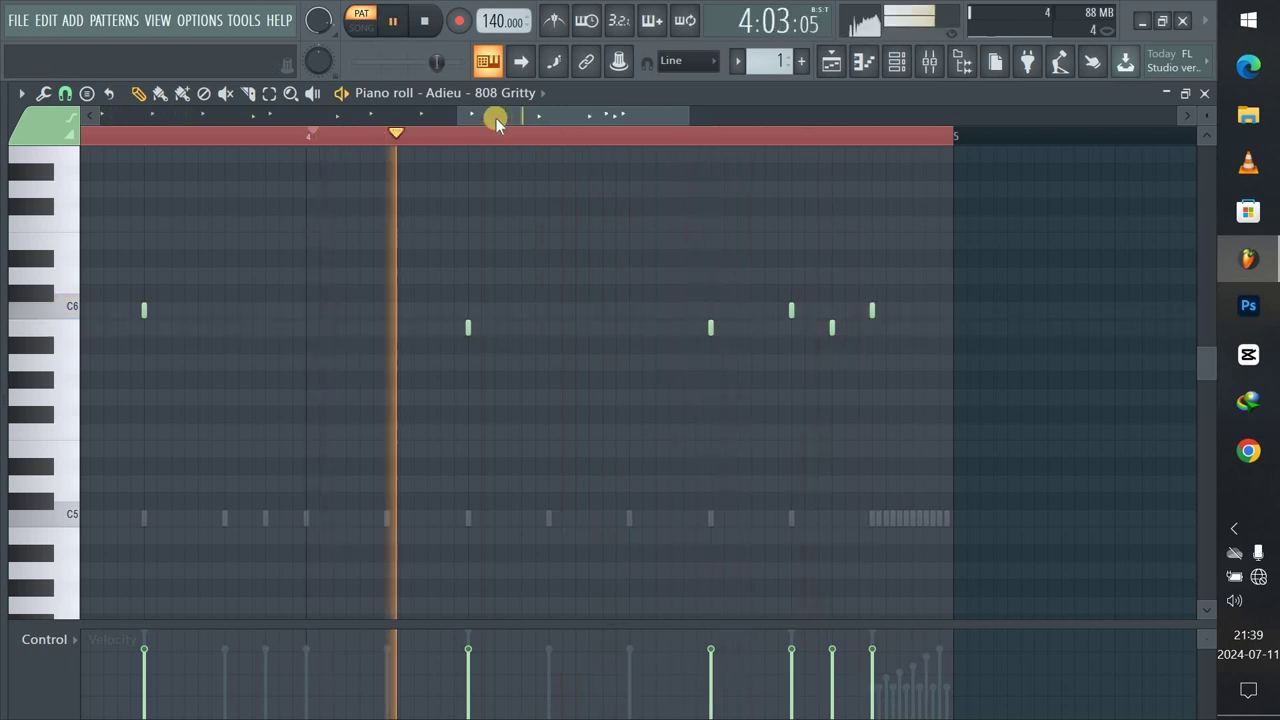
click(424, 28)
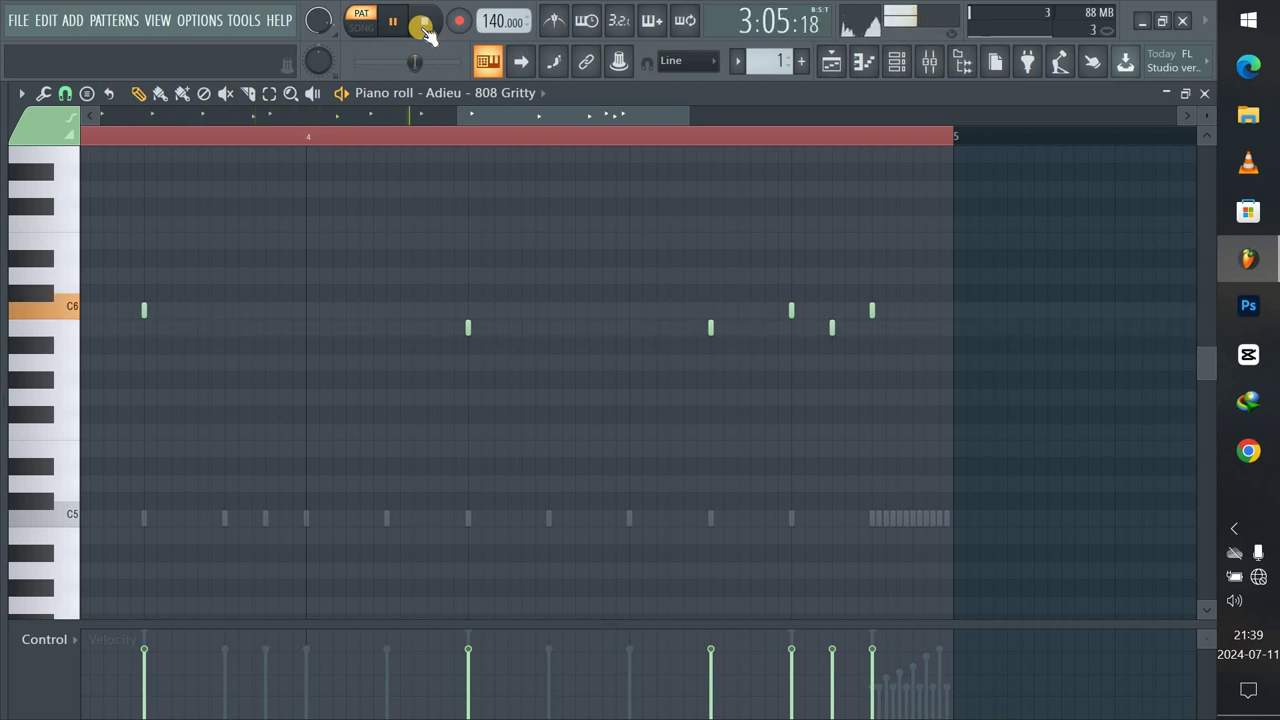
Delete the B5 808 hits on step 3 of bar 2 and step 11 of bar 4, checking in playback.
drag(528, 112, 227, 118)
right_click(490, 323)
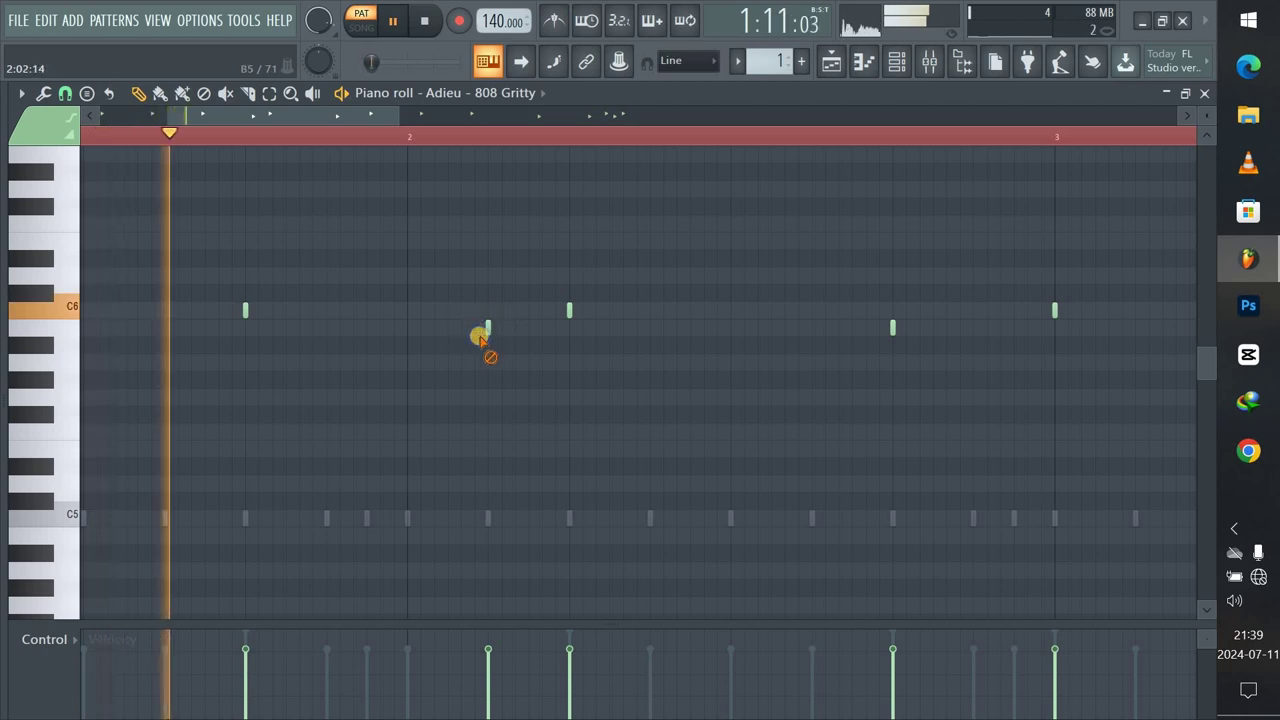
drag(376, 122, 670, 128)
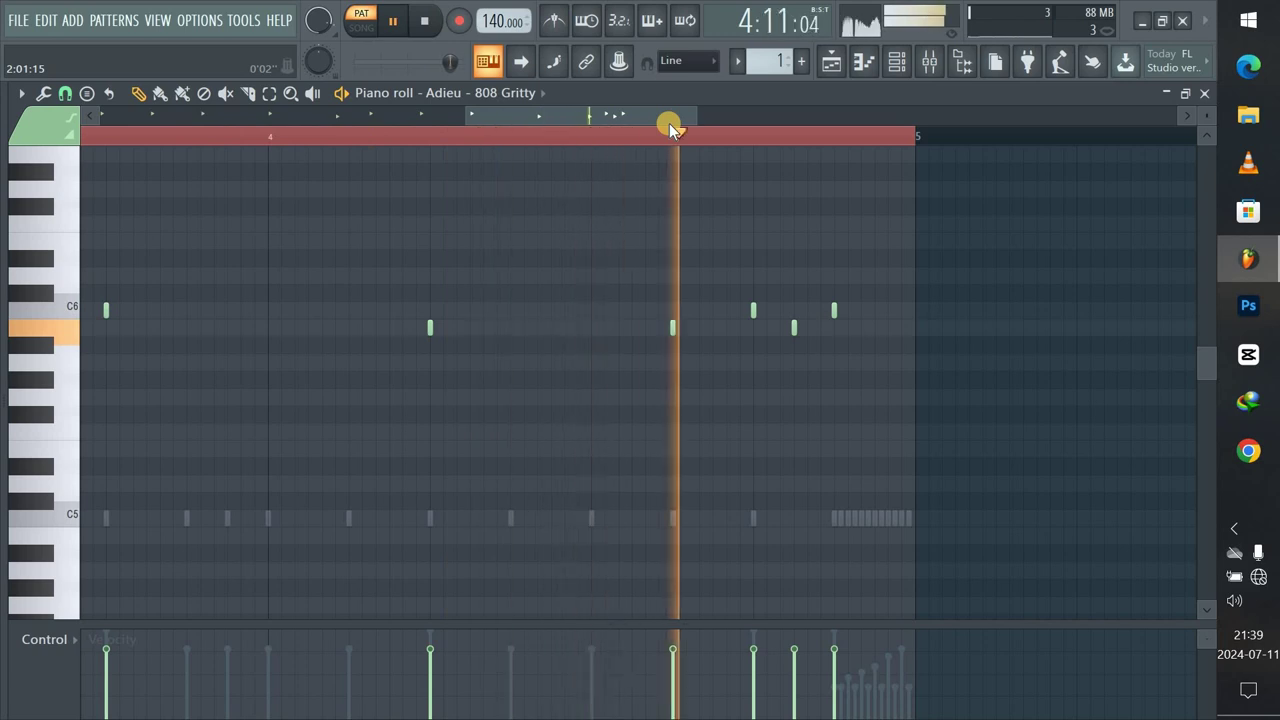
drag(663, 123, 657, 124)
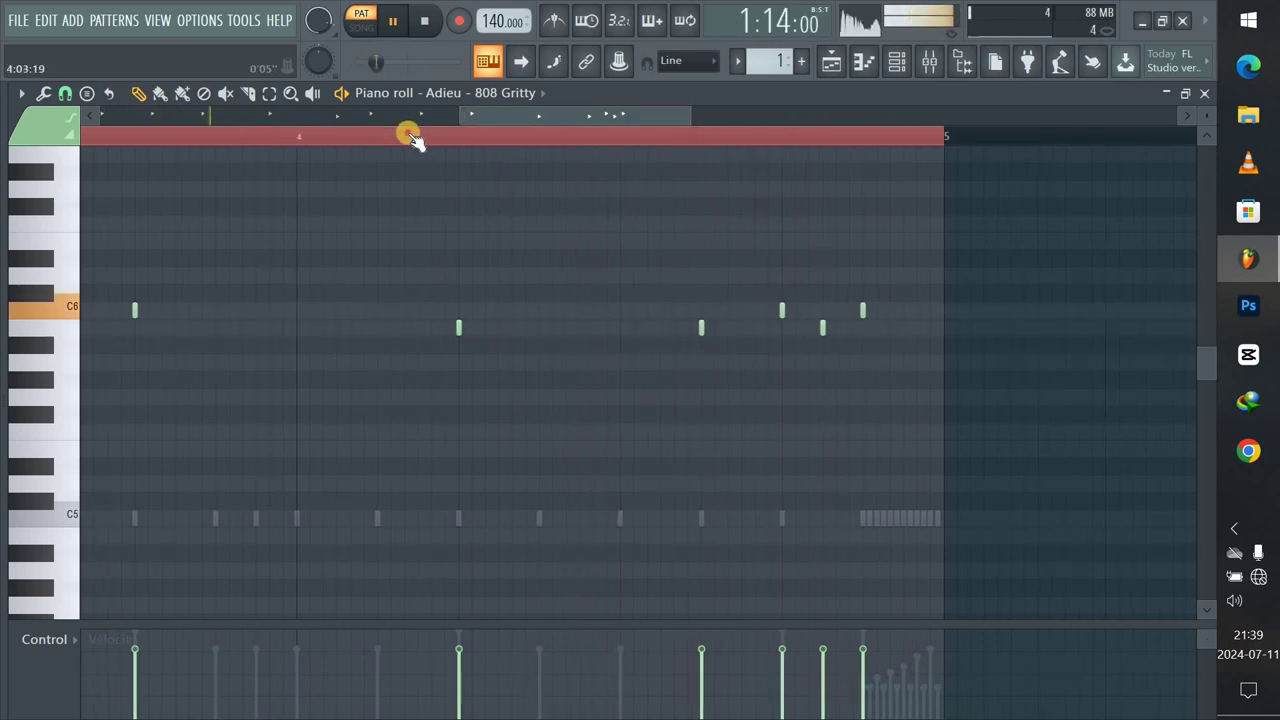
click(412, 136)
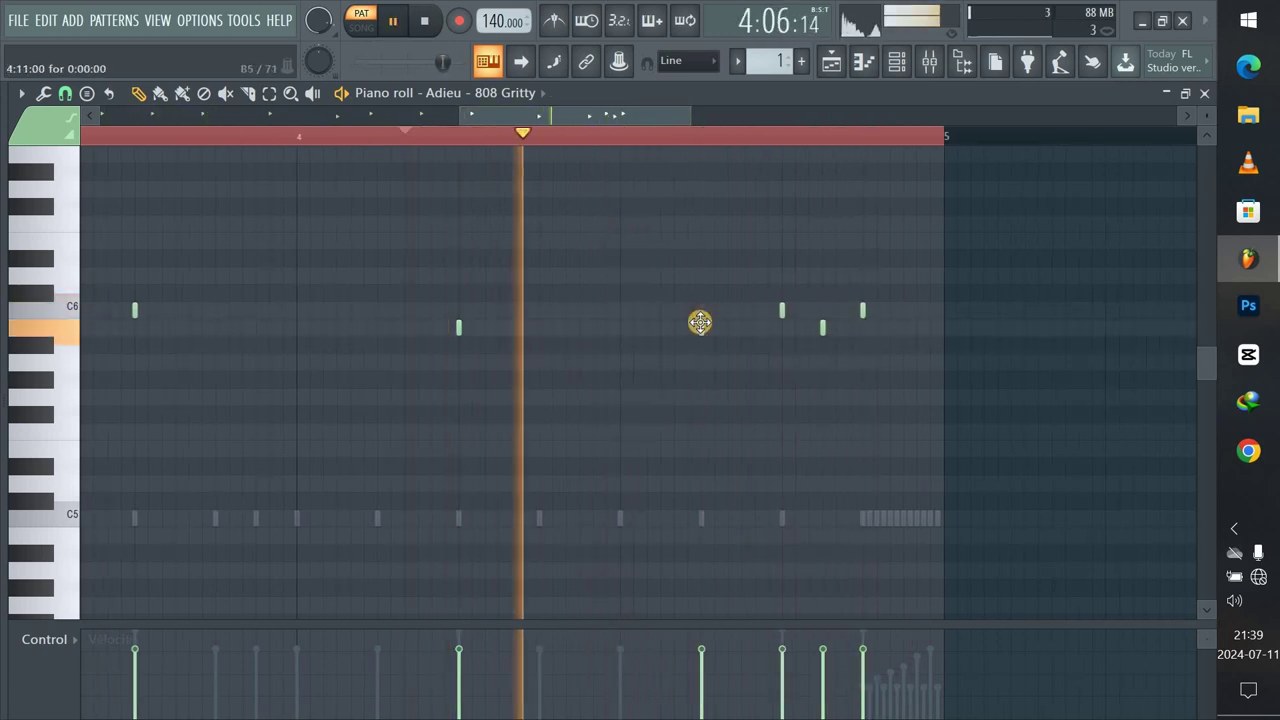
right_click(700, 322)
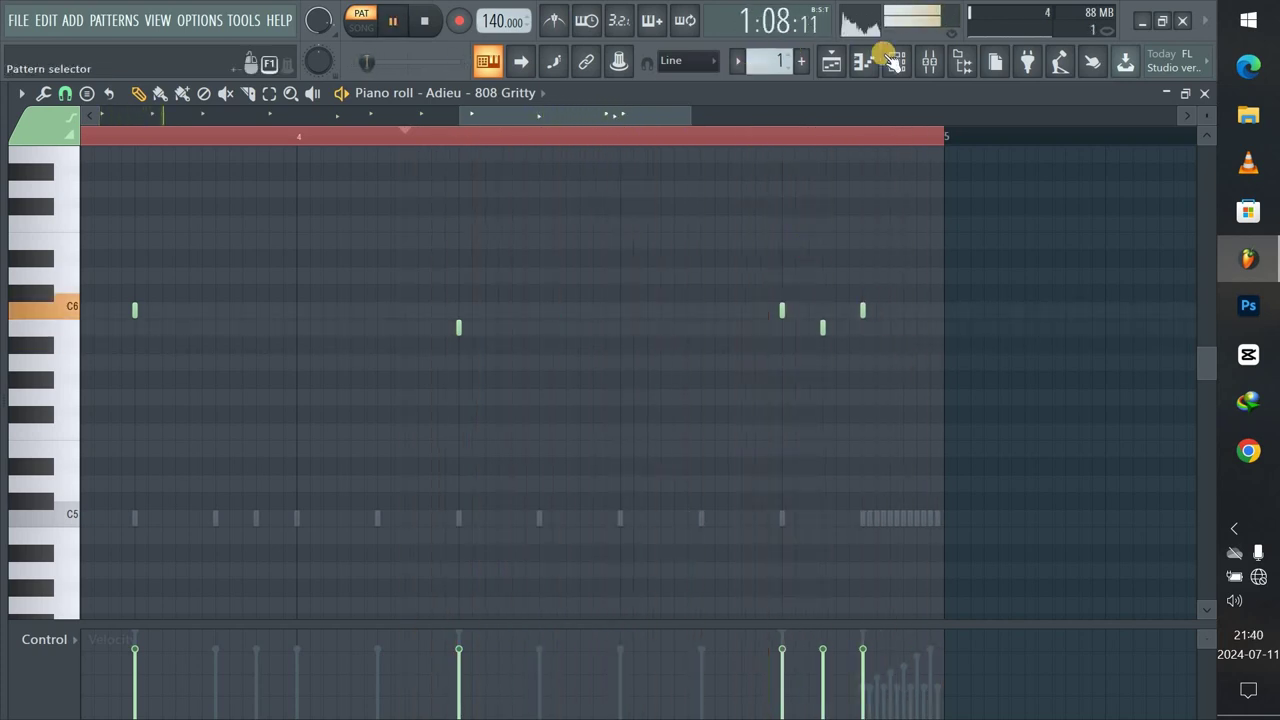
drag(662, 112, 617, 115)
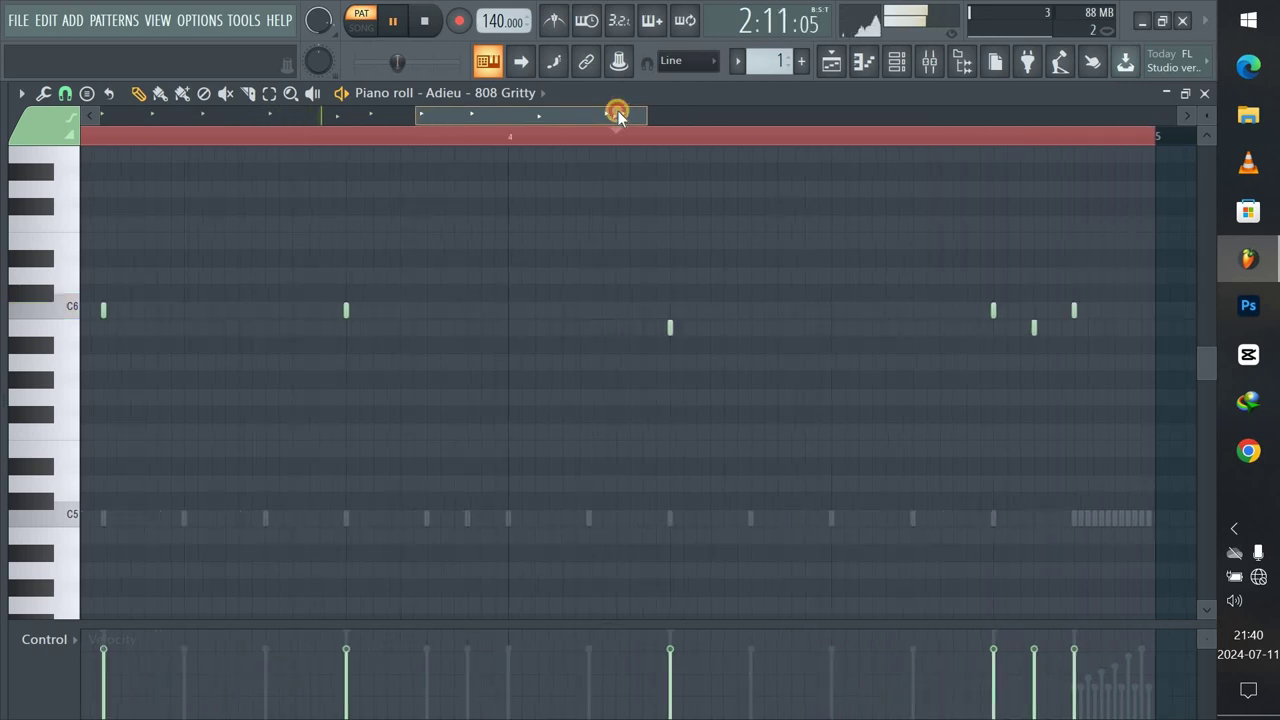
drag(360, 115, 82, 122)
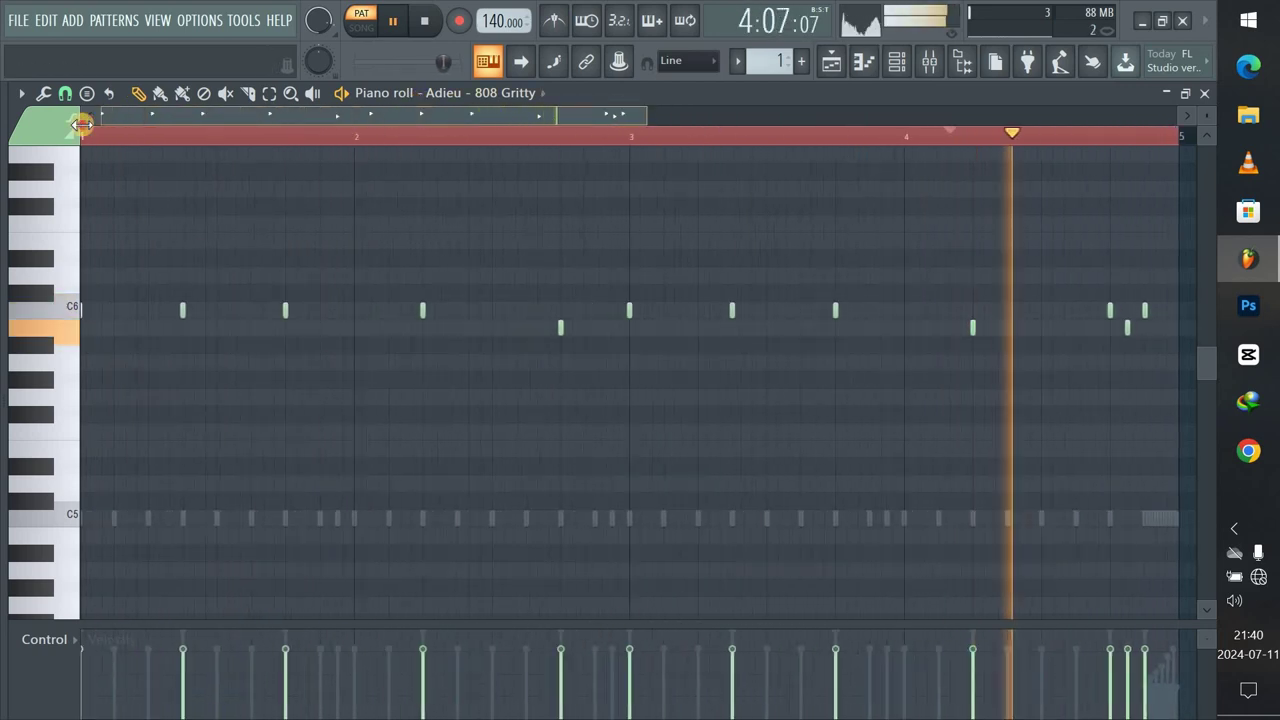
Transpose all the 808 Gritty notes down one octave, listen to the pattern, and bring up the channel rack.
click(432, 22)
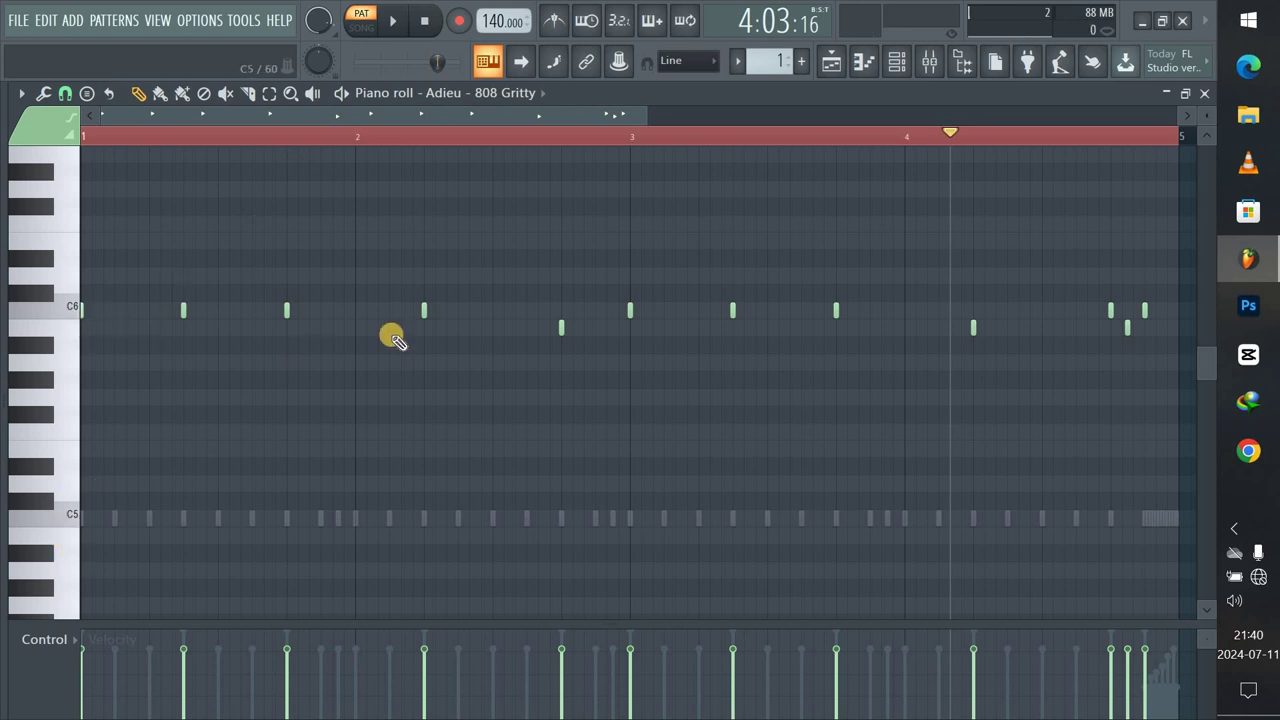
key(ctrl+a)
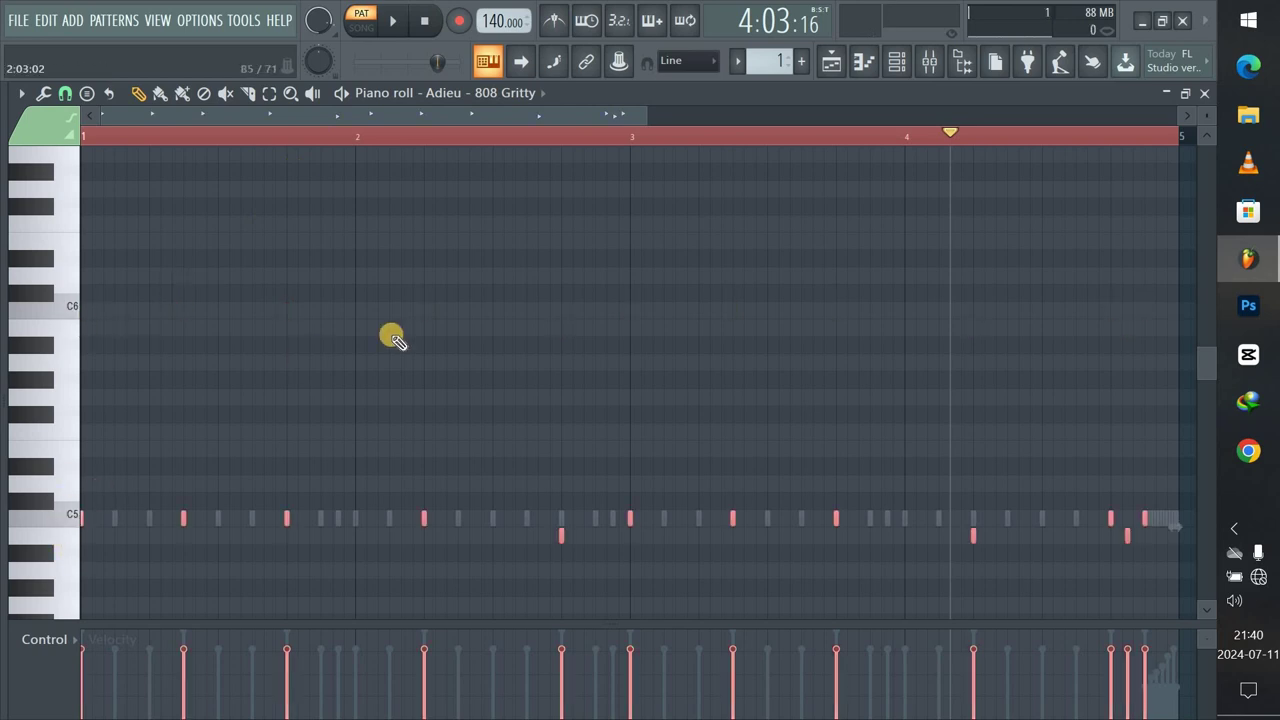
key(space)
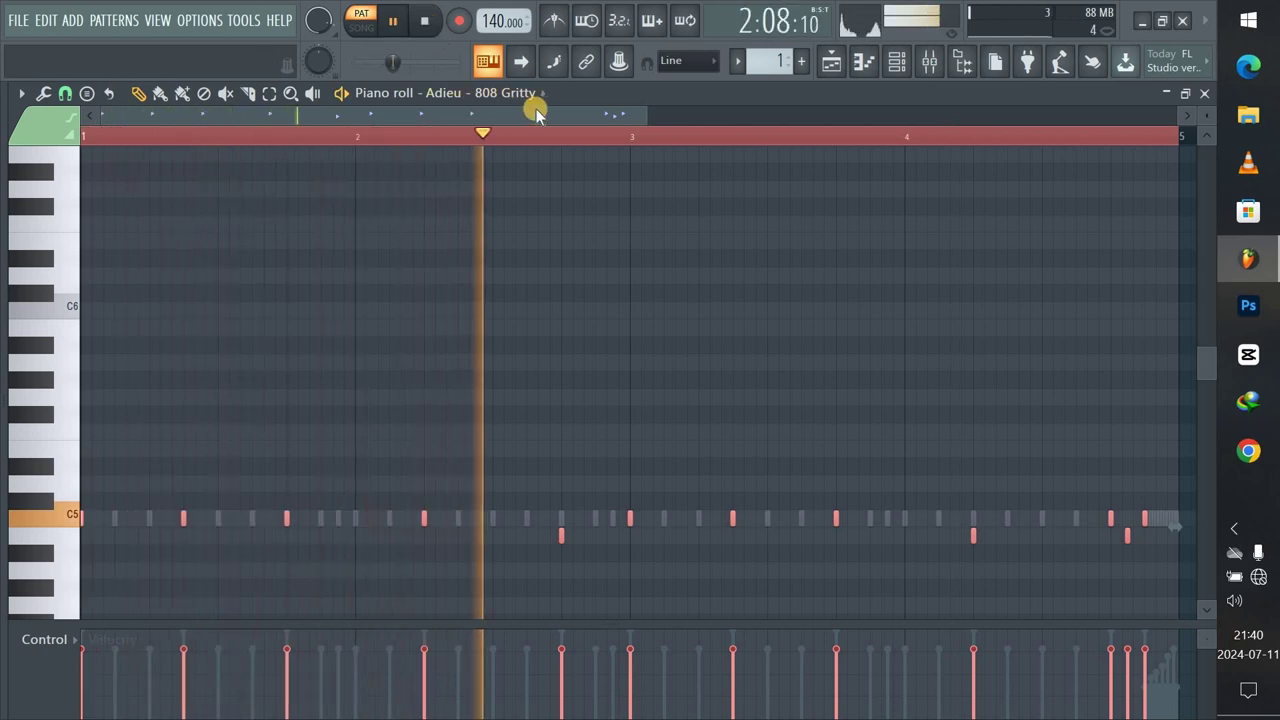
drag(537, 113, 784, 108)
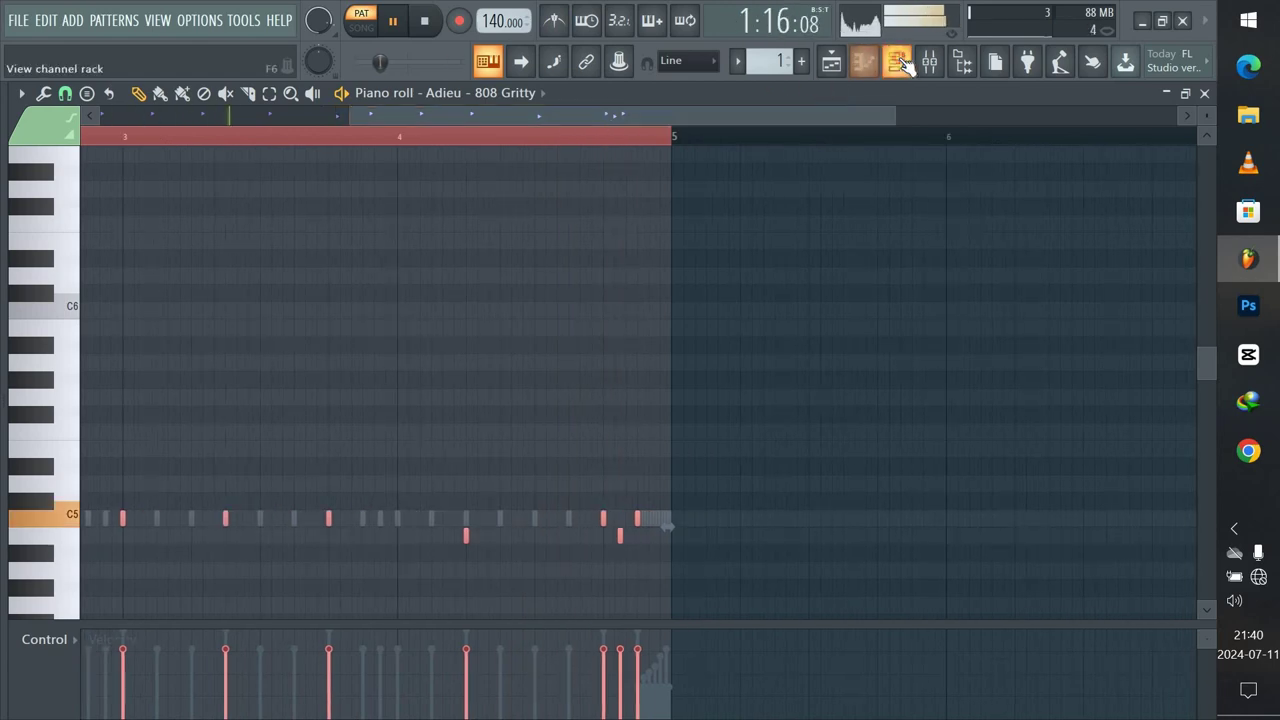
click(864, 62)
key(space)
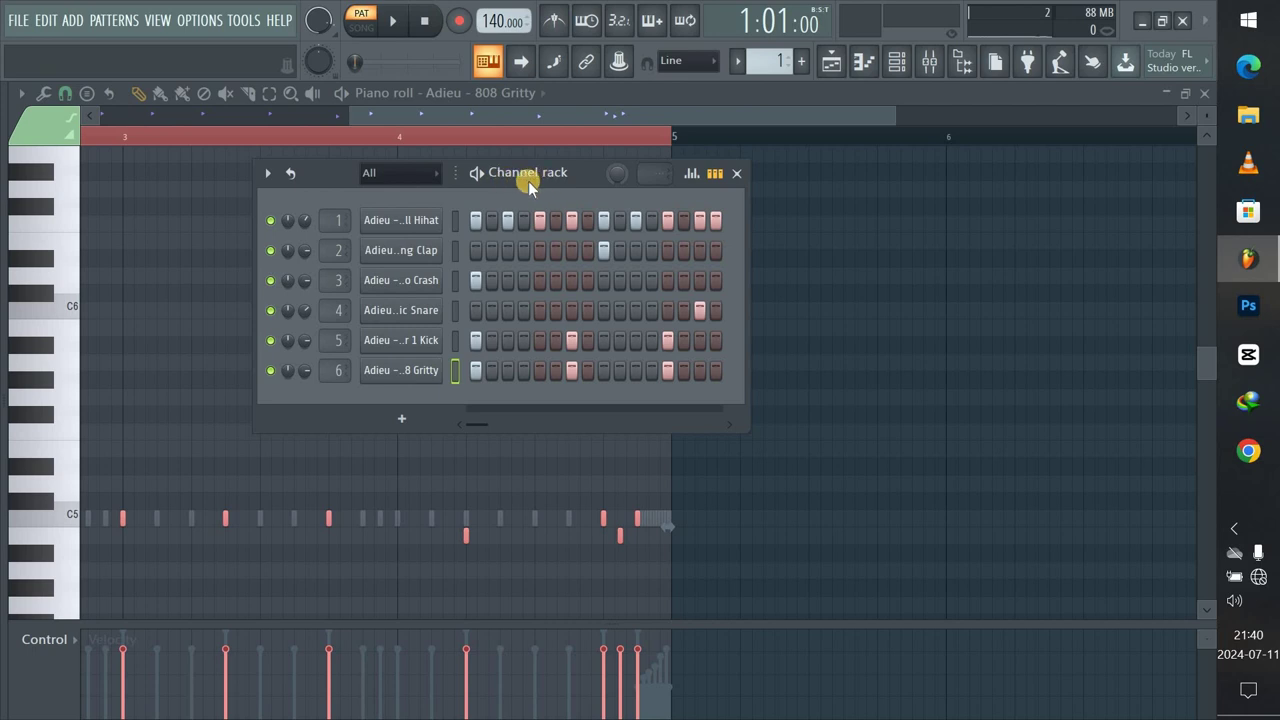
In the mixer, sidechain the kick's Insert 5 to the 808's Insert 6.
click(929, 63)
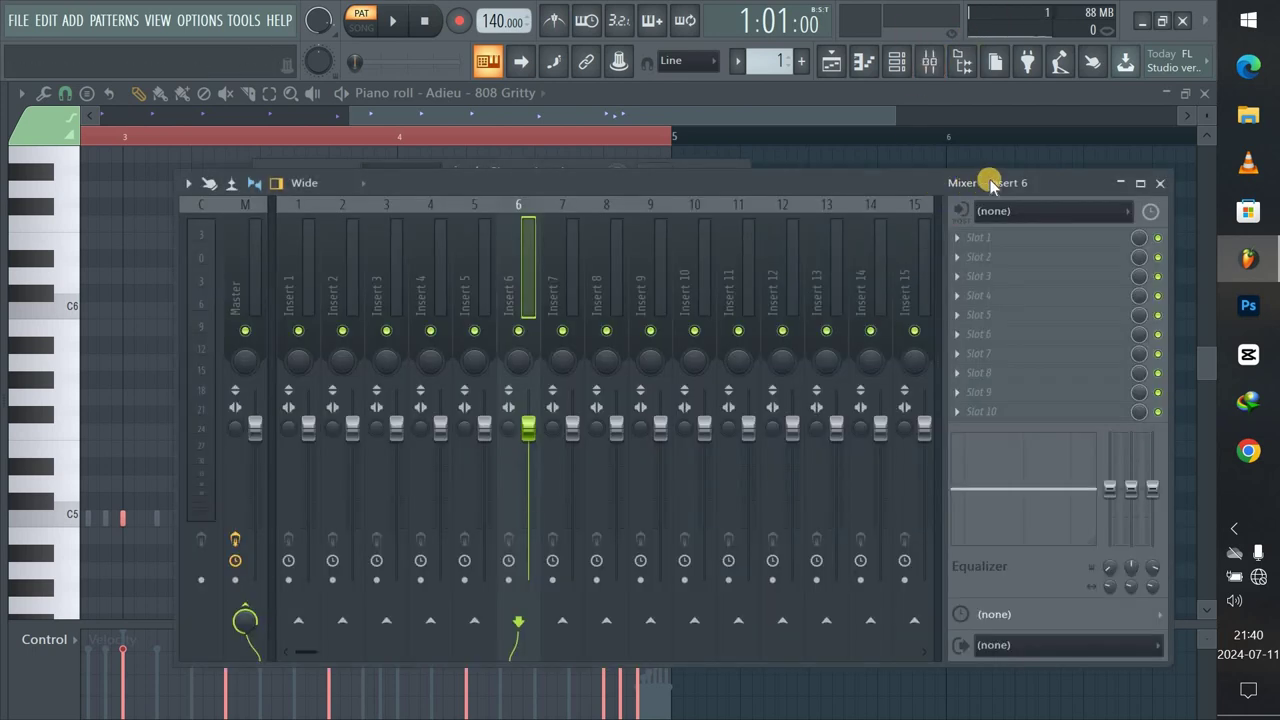
click(458, 244)
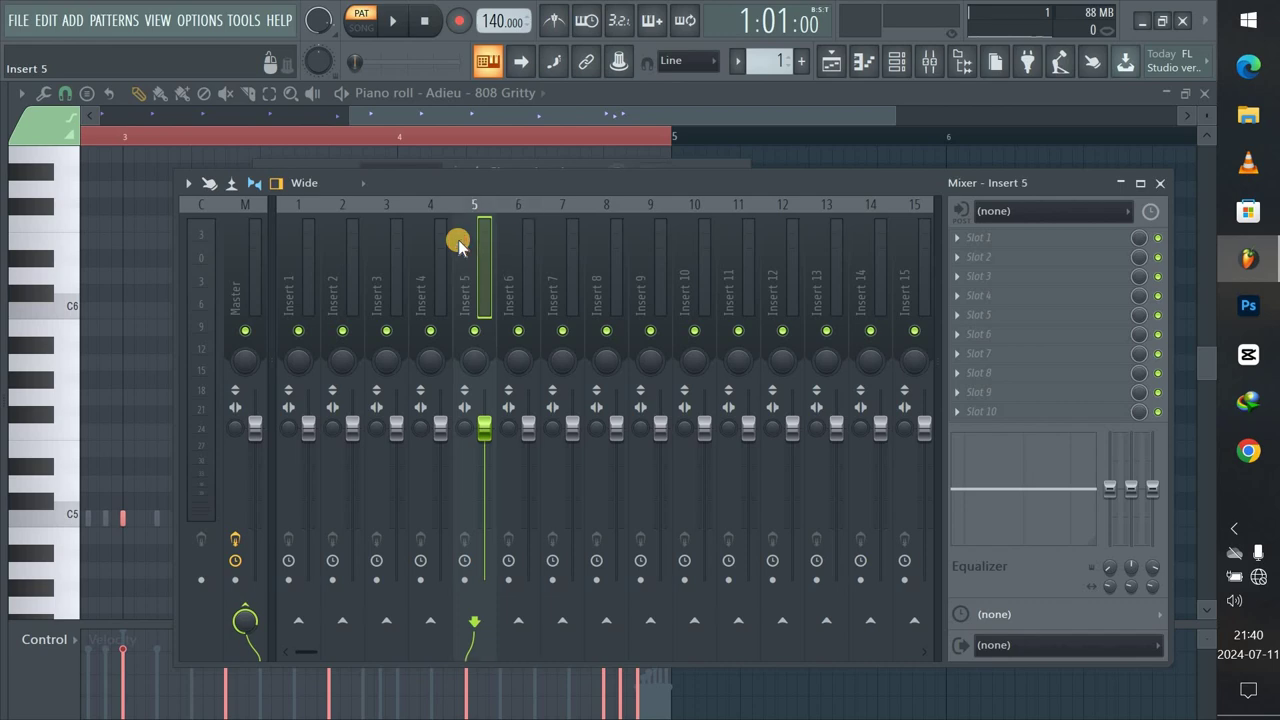
click(500, 238)
click(469, 243)
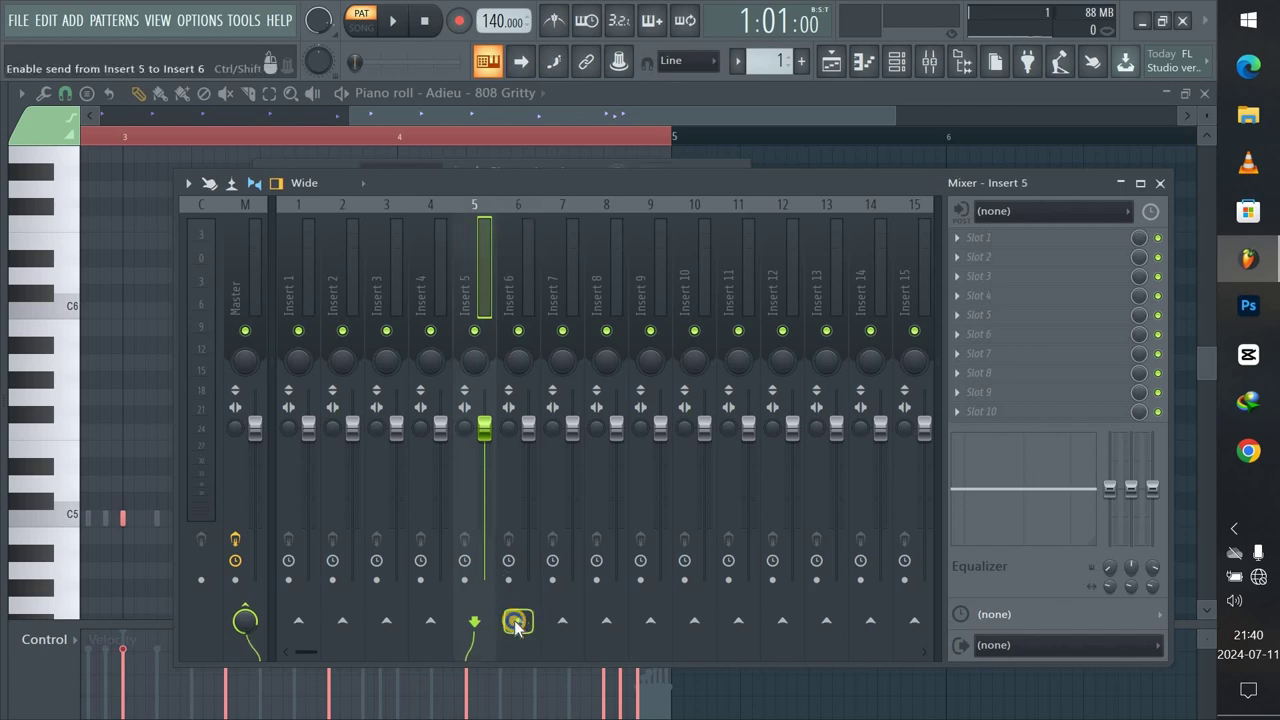
right_click(515, 623)
click(542, 671)
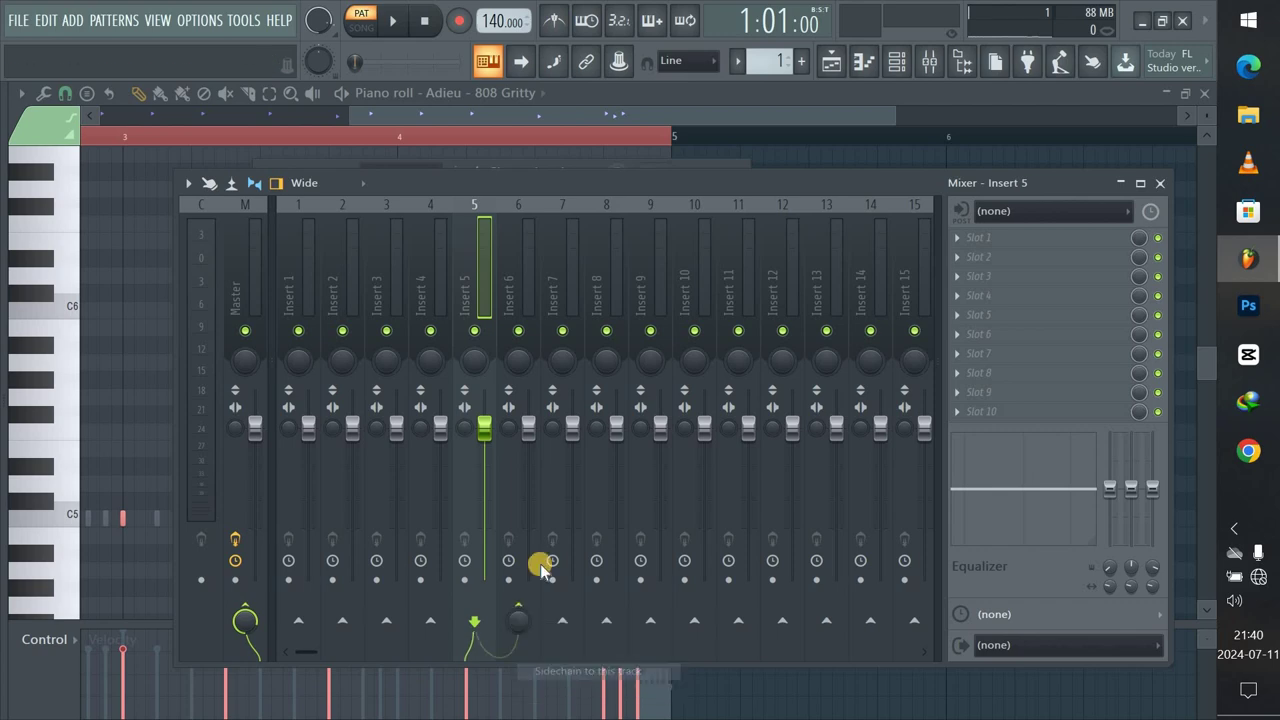
Load Fruity Limiter in the first effect slot of Insert 6 and switch it to compressor mode with sidechain input 1.
click(512, 284)
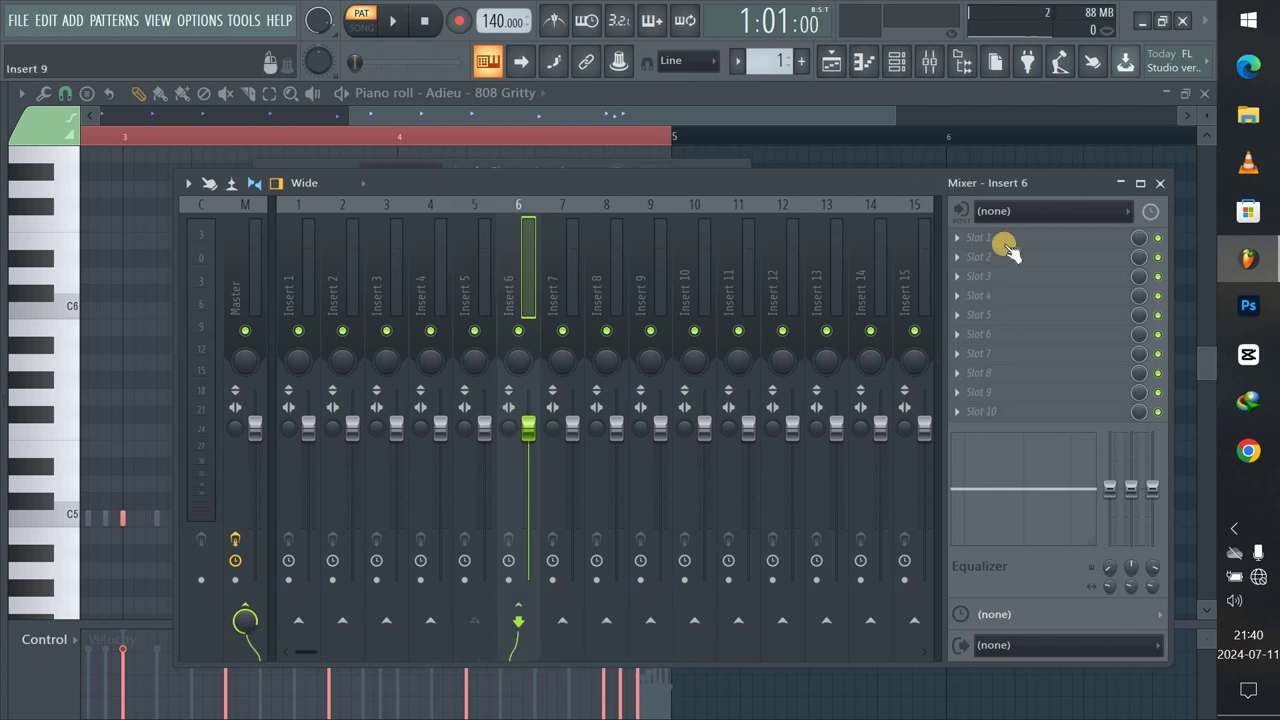
click(957, 240)
click(700, 402)
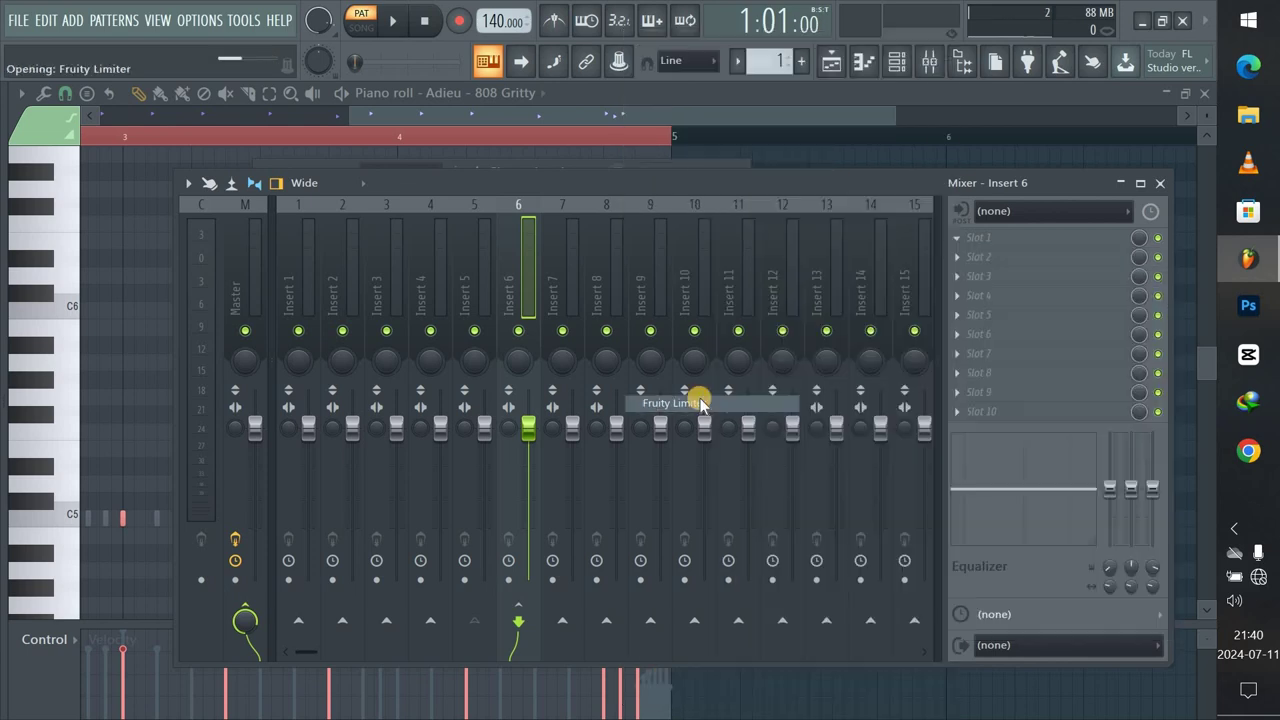
drag(538, 316, 671, 197)
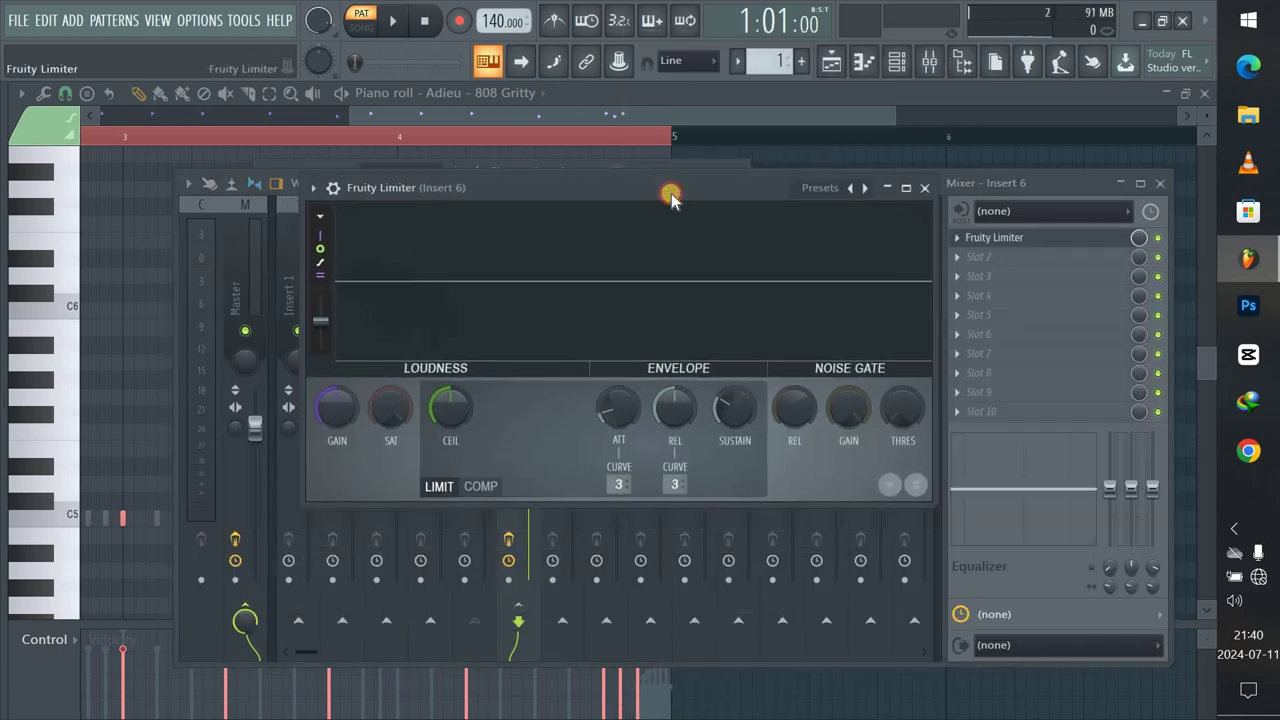
click(483, 486)
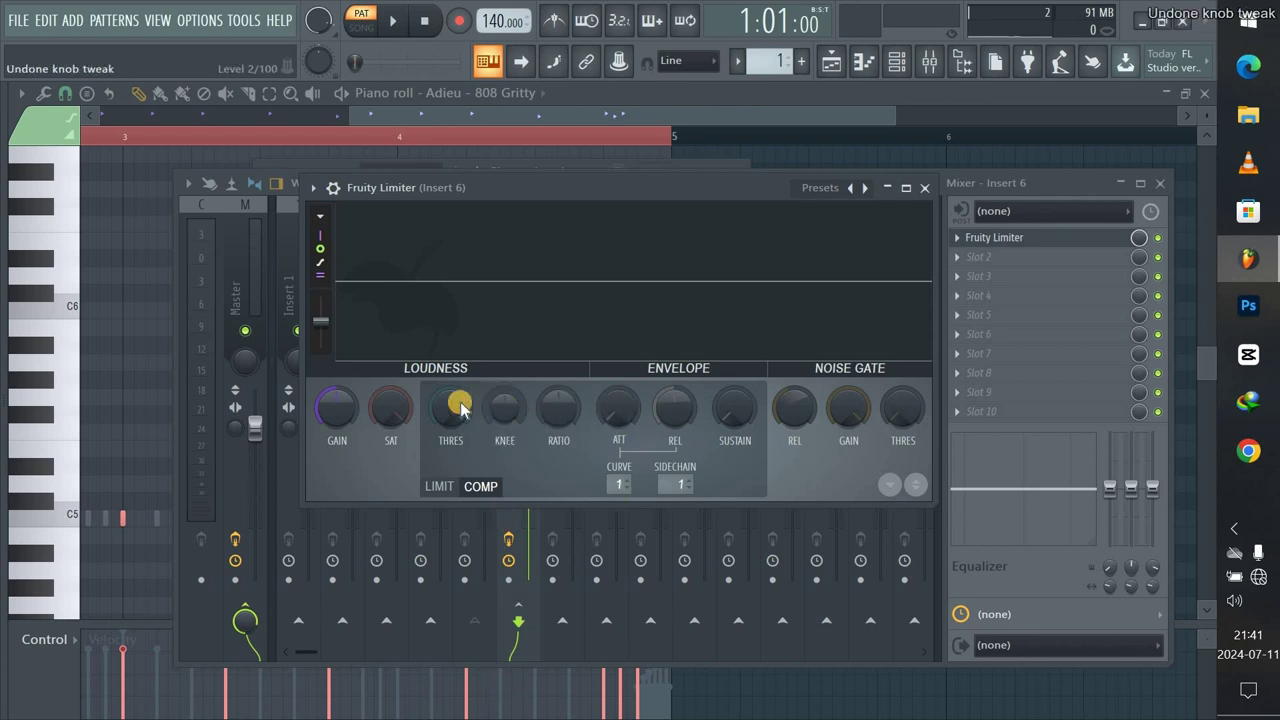
Lower the limiter's compressor threshold and adjust its ratio during playback, then close the plugin and stop playback.
drag(460, 408, 385, 403)
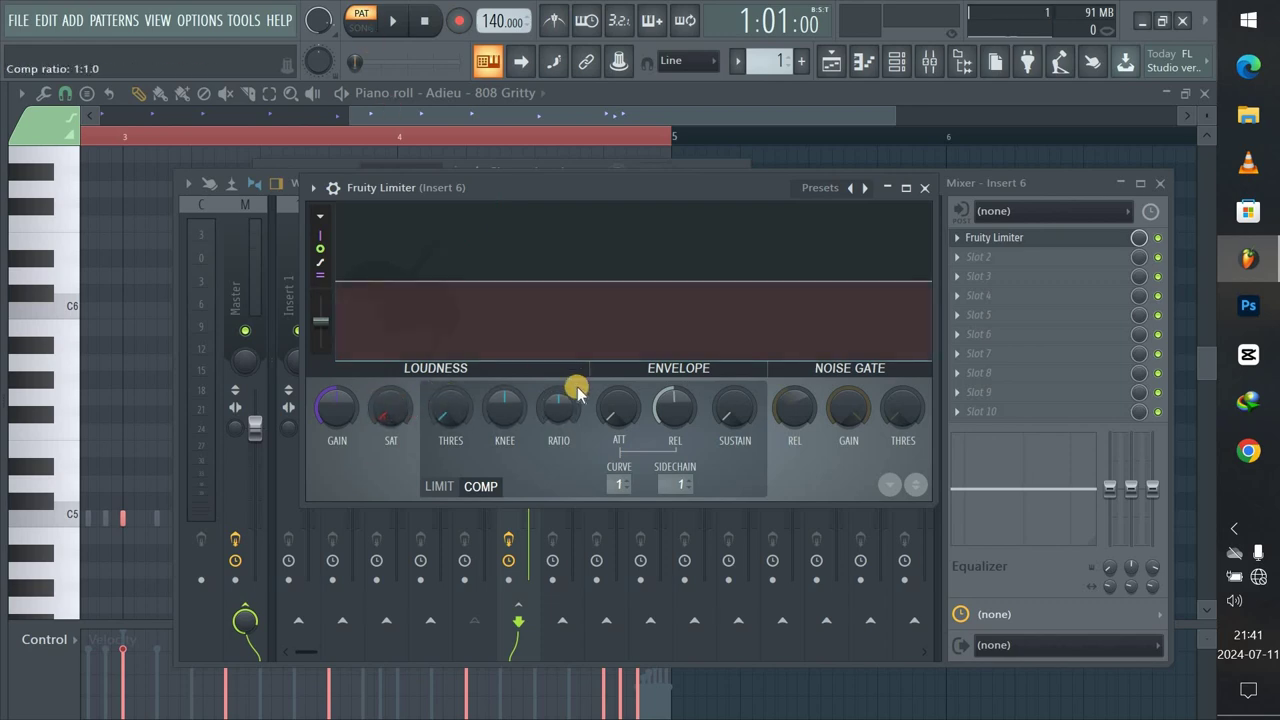
key(space)
drag(560, 406, 562, 410)
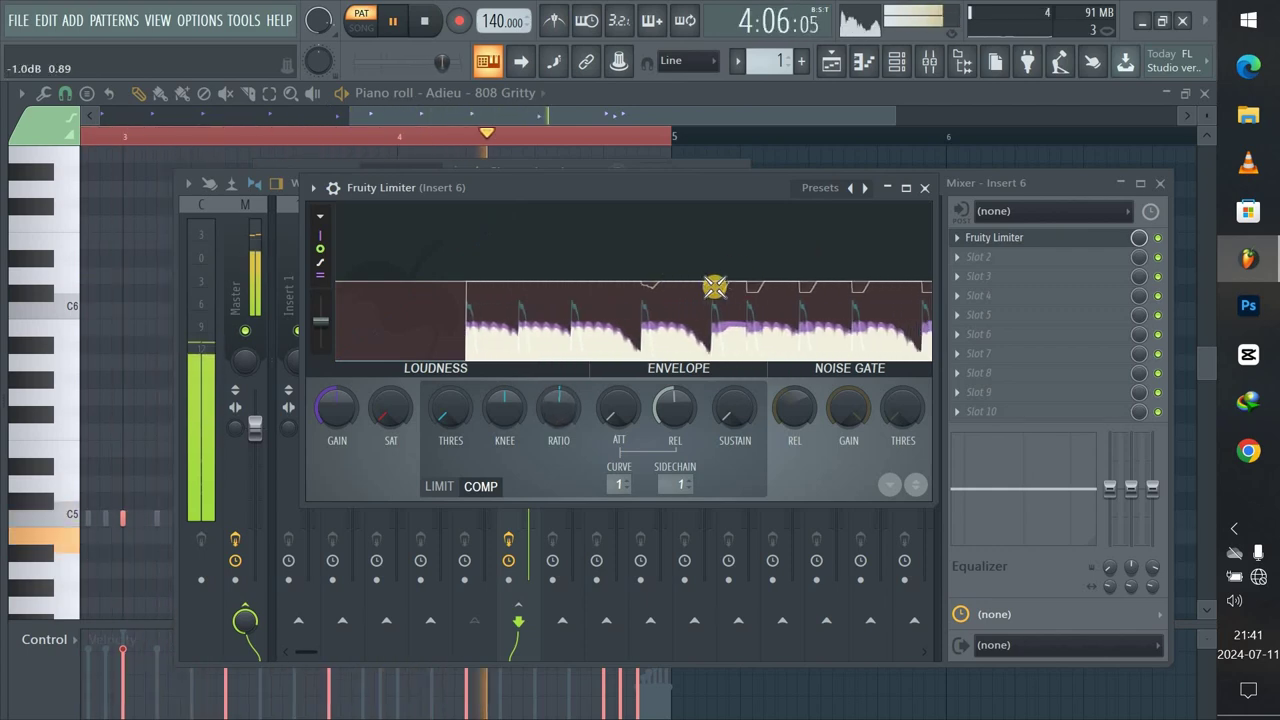
click(922, 187)
key(space)
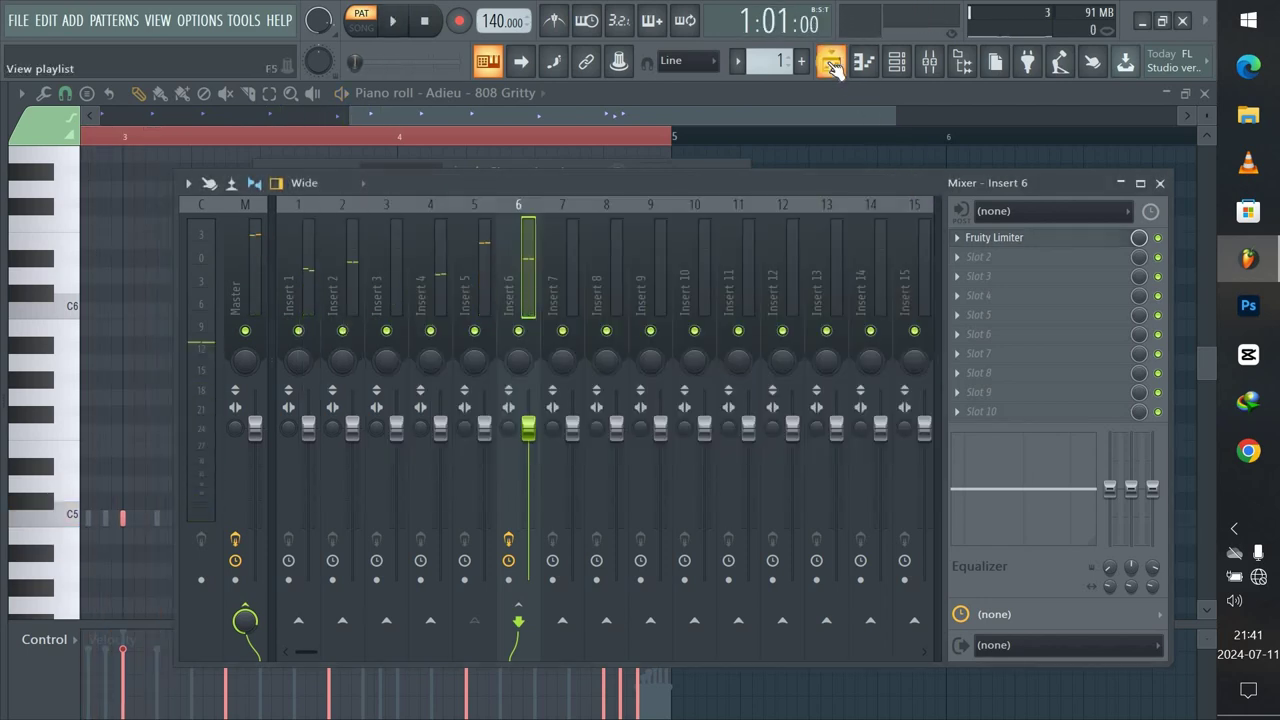
Delete the Pattern 1 clip from Track 1 of the playlist and split Pattern 1 by channel.
click(831, 64)
mouse_move(377, 167)
mouse_down()
mouse_move(443, 177)
mouse_move(377, 246)
mouse_move(362, 151)
mouse_up()
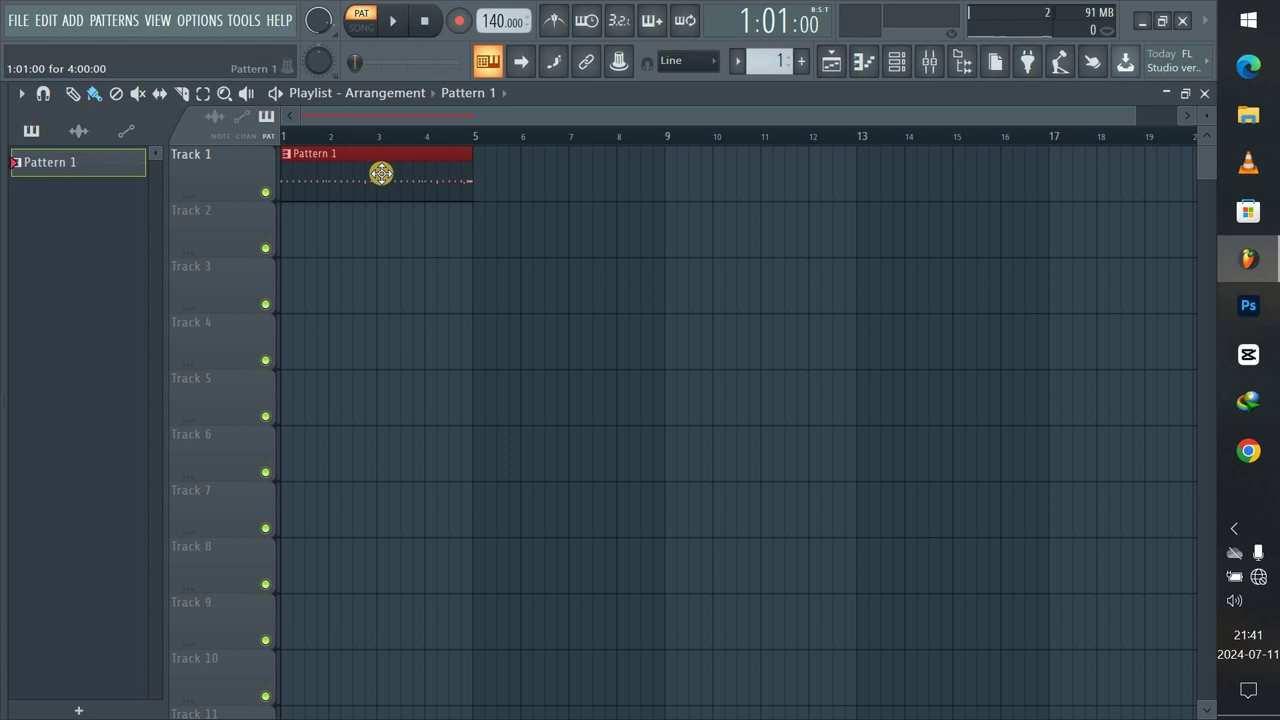
right_click(381, 173)
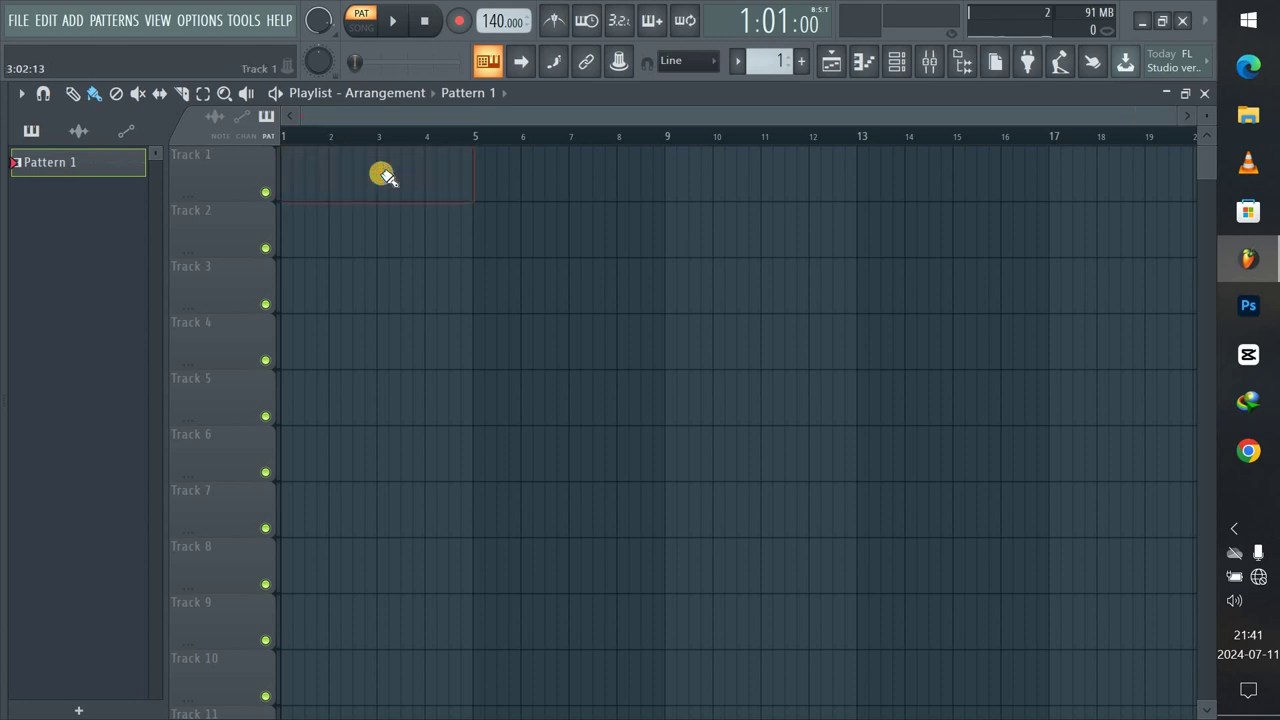
click(736, 66)
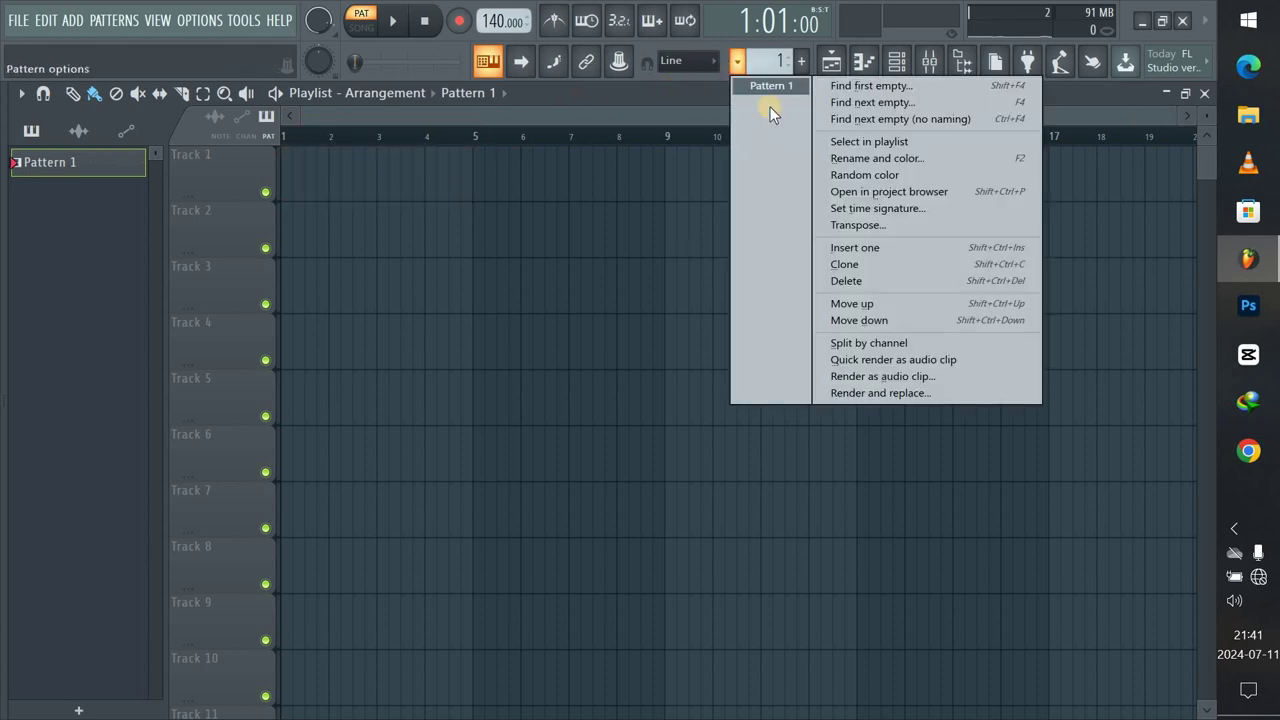
click(870, 344)
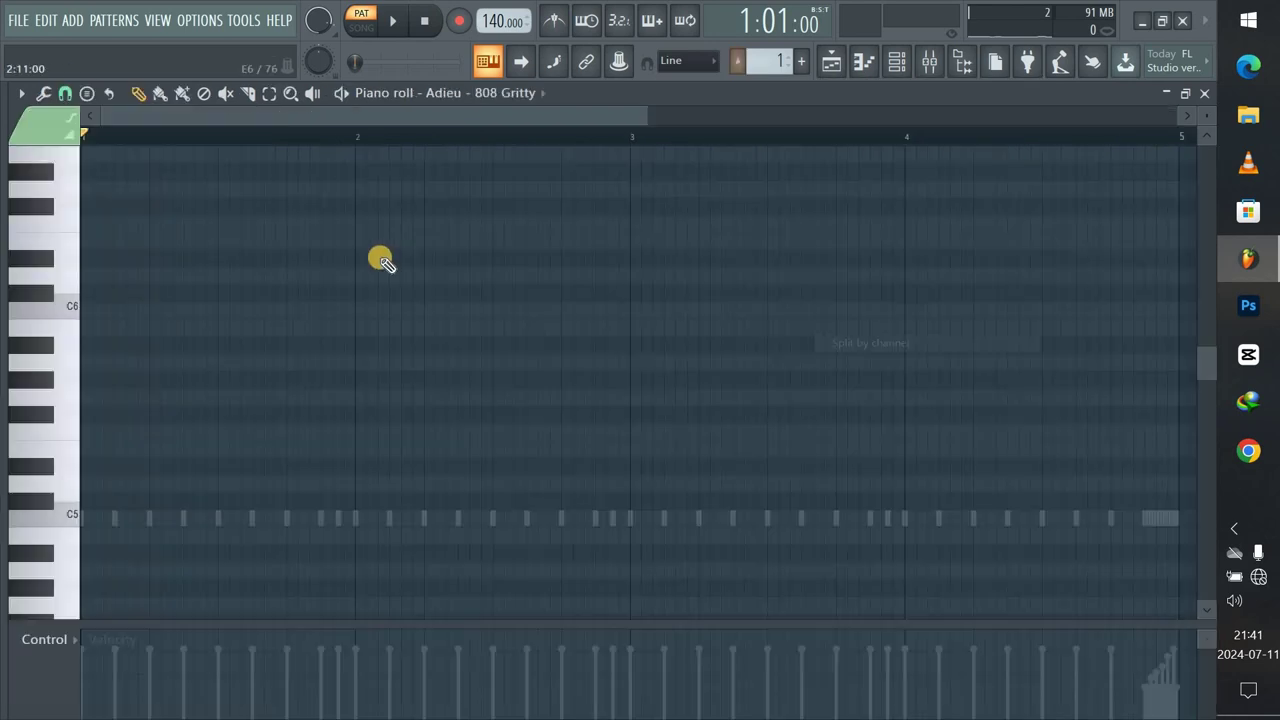
Select all six split Adieu patterns and place them together at bar 1 on Tracks 2 to 7 of the playlist.
click(830, 60)
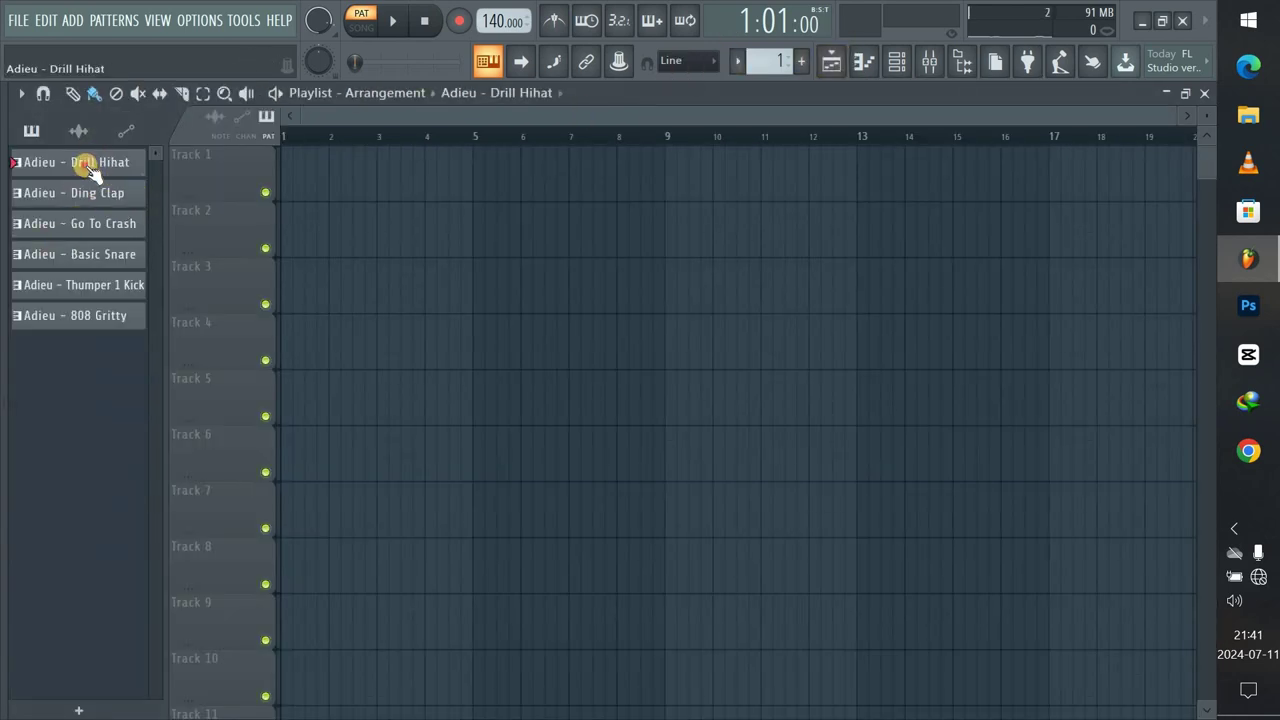
click(95, 195)
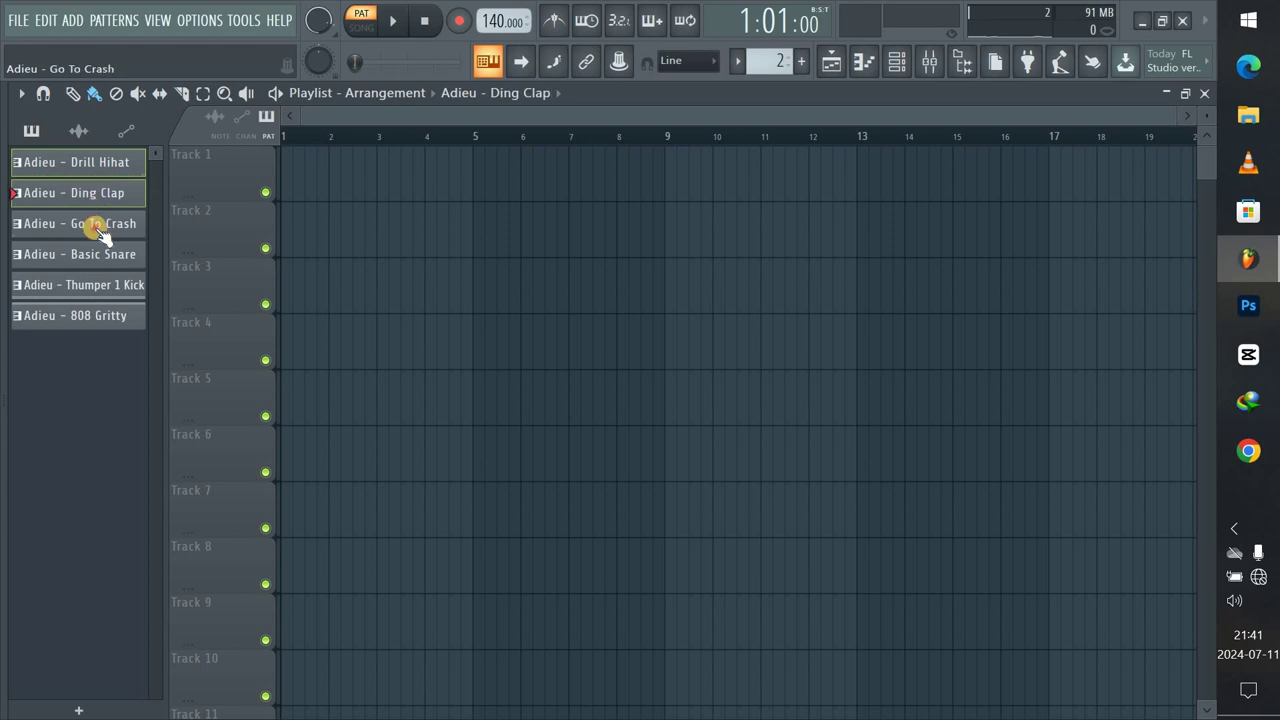
click(94, 224)
click(105, 258)
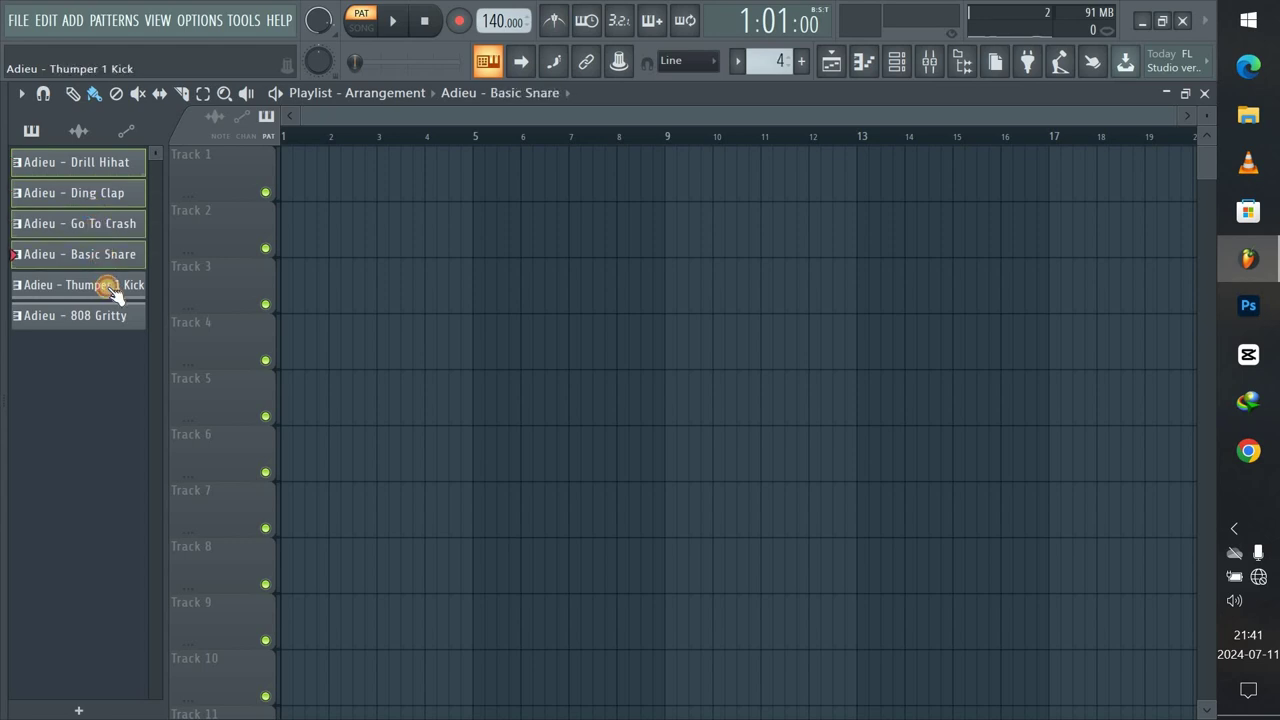
click(108, 287)
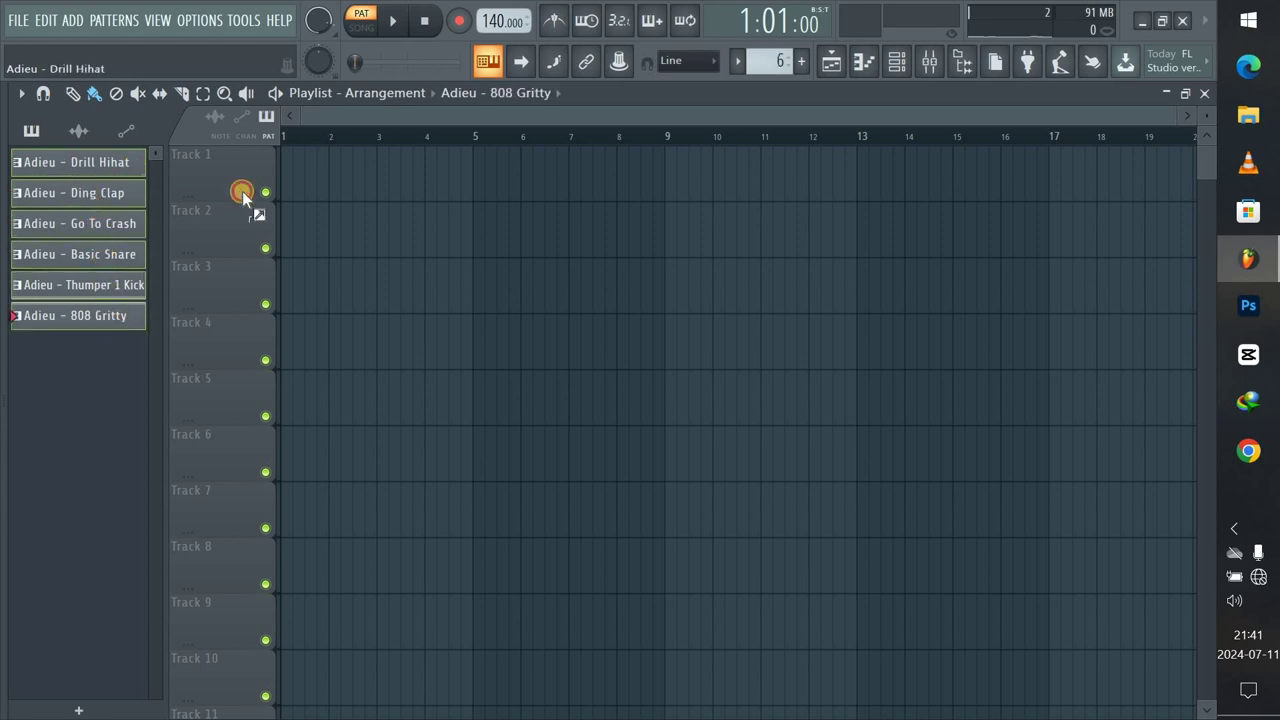
drag(242, 191, 290, 229)
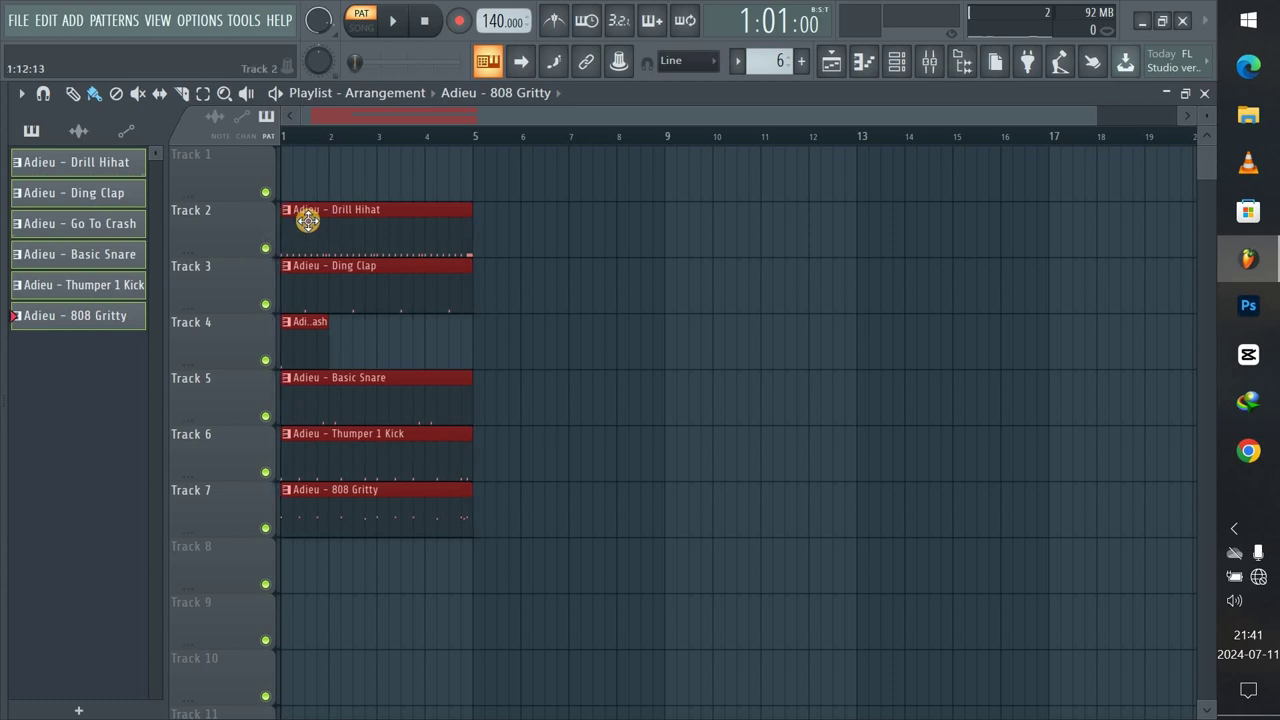
Deselect the placed clips, switch to song mode, and play the arrangement.
click(553, 244)
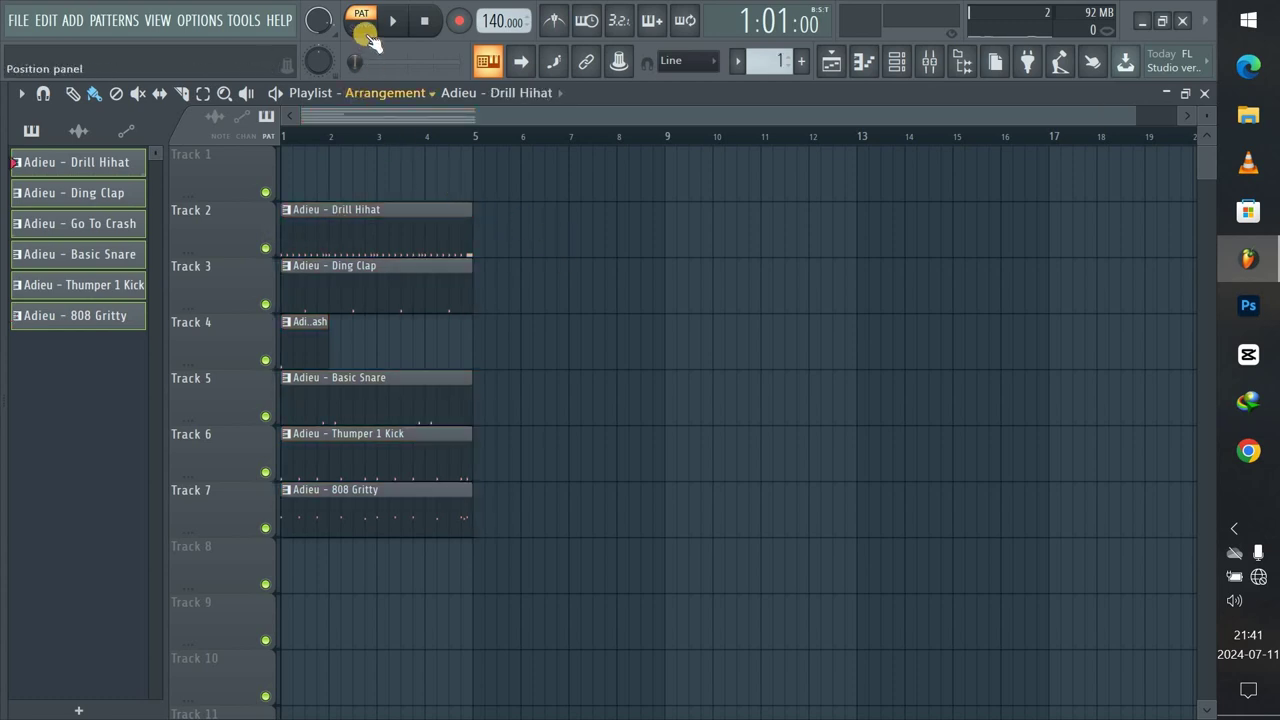
key(space)
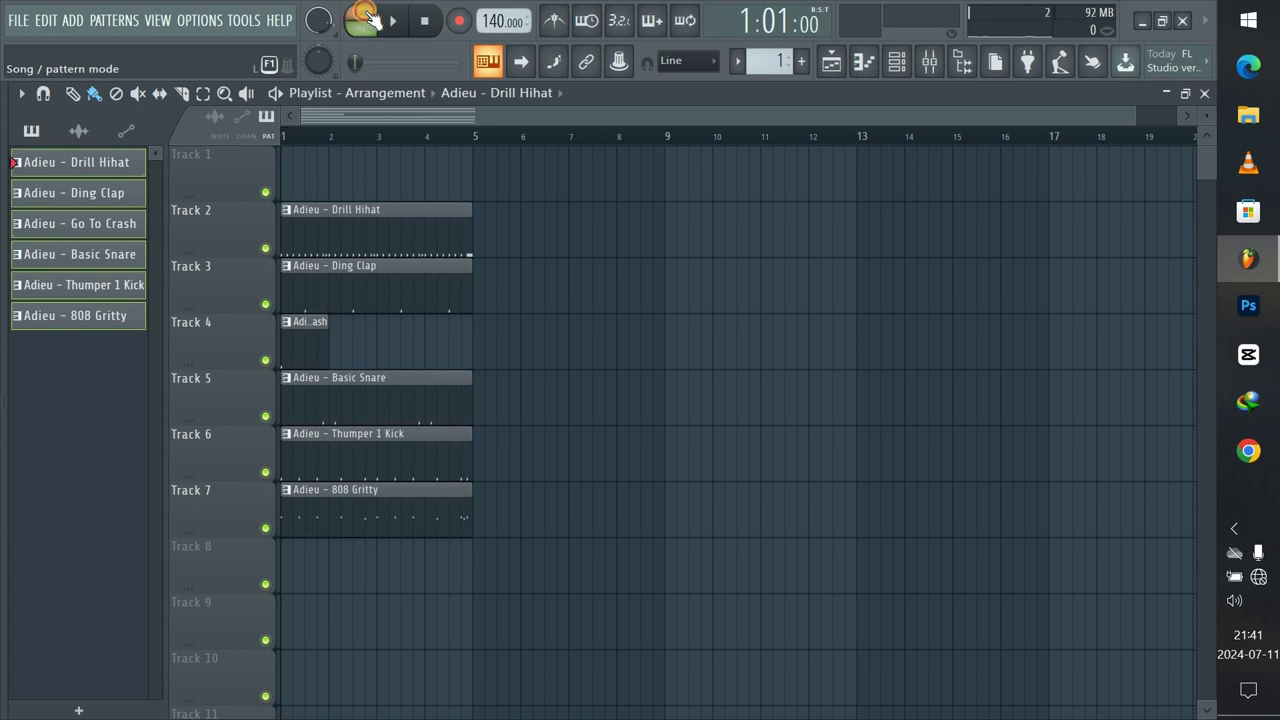
key(space)
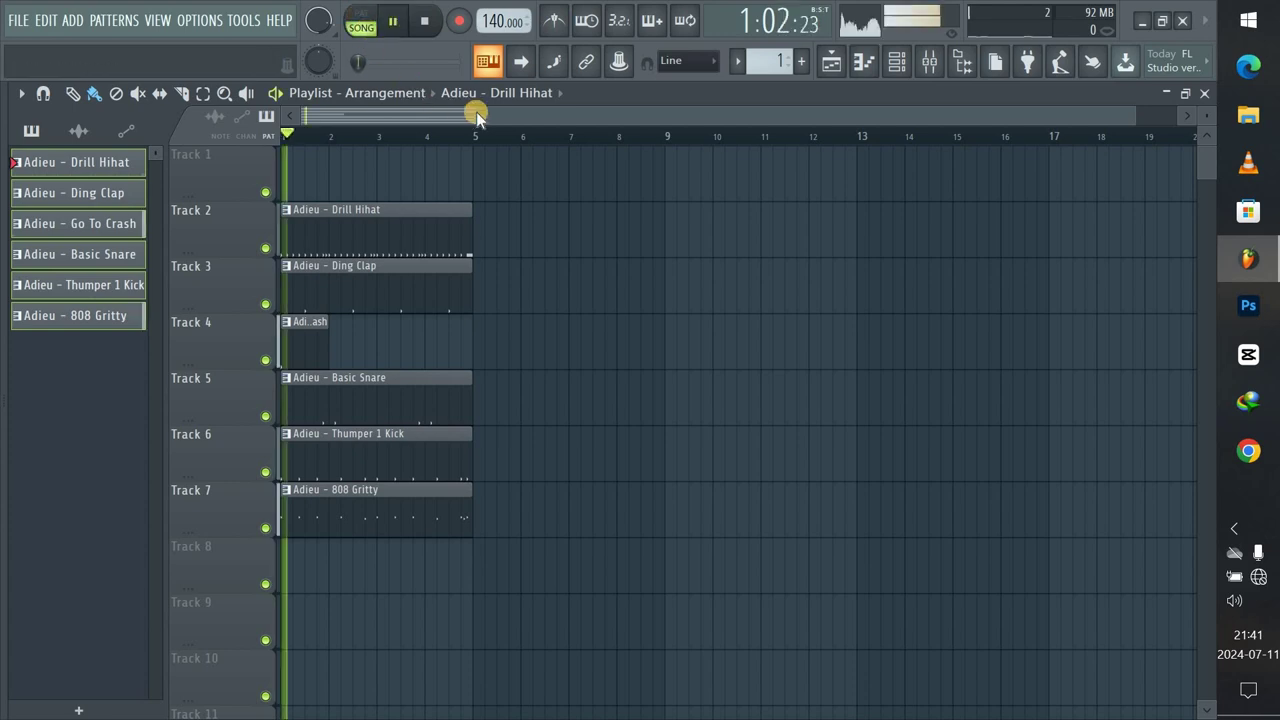
Collapse the Adieu Essentials Pt 1 pack in the sample browser and stop playback.
mouse_move(6, 243)
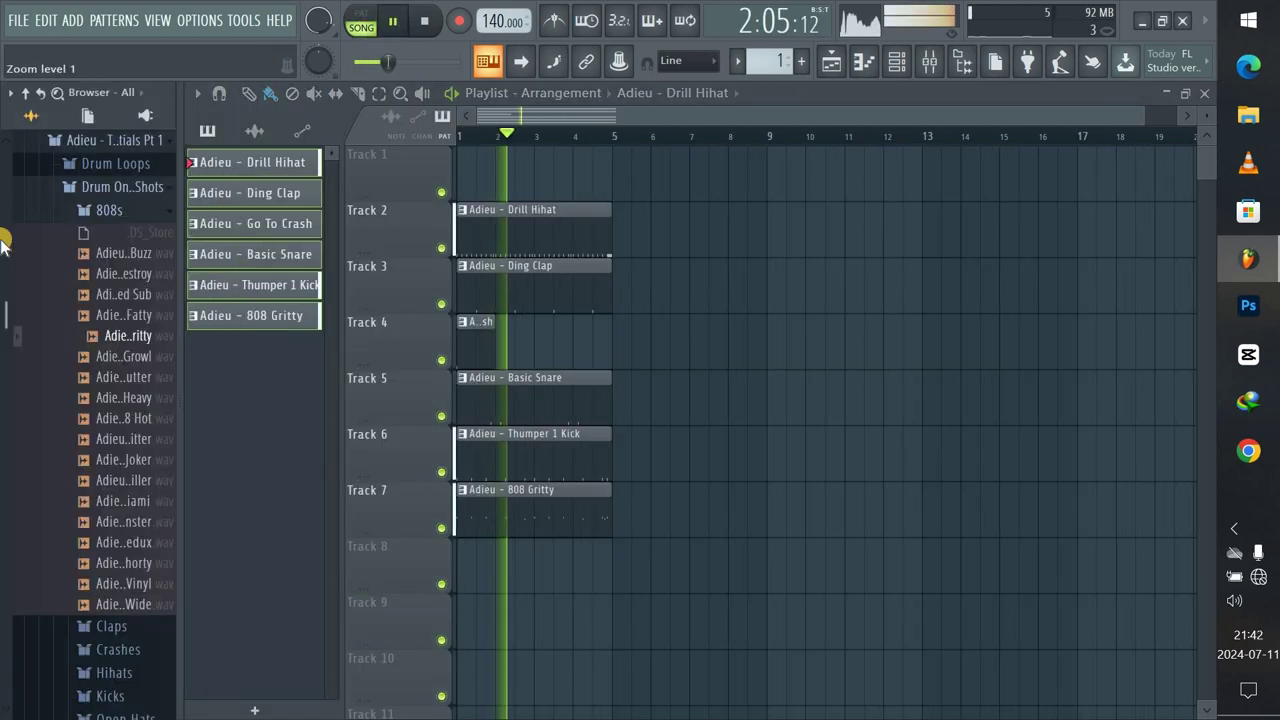
scroll(4, 318, up, 3)
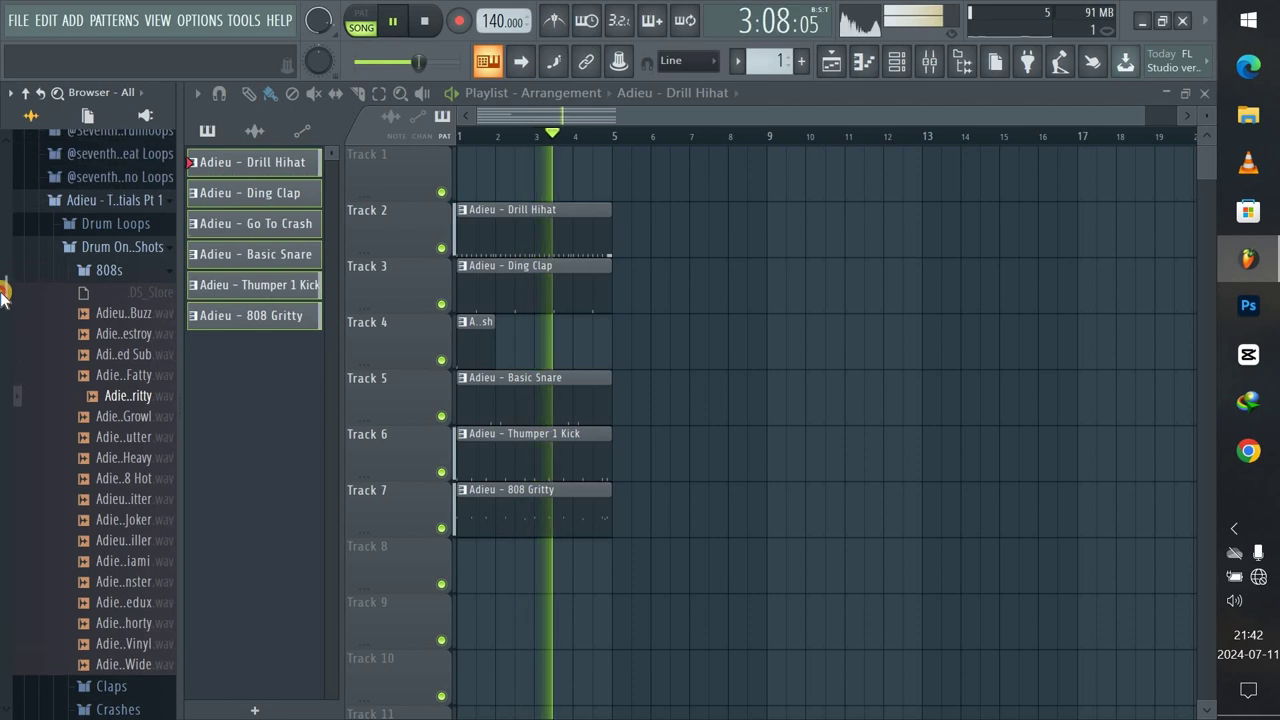
click(133, 197)
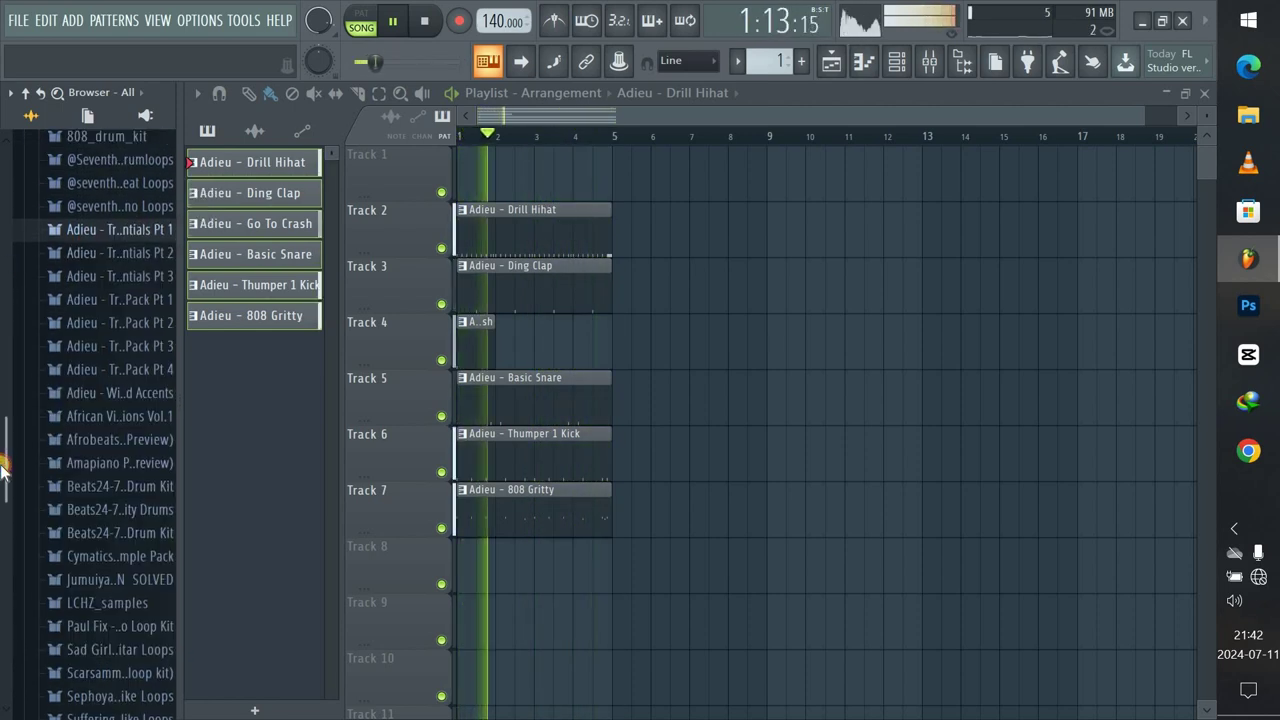
scroll(88, 548, down, 1)
key(space)
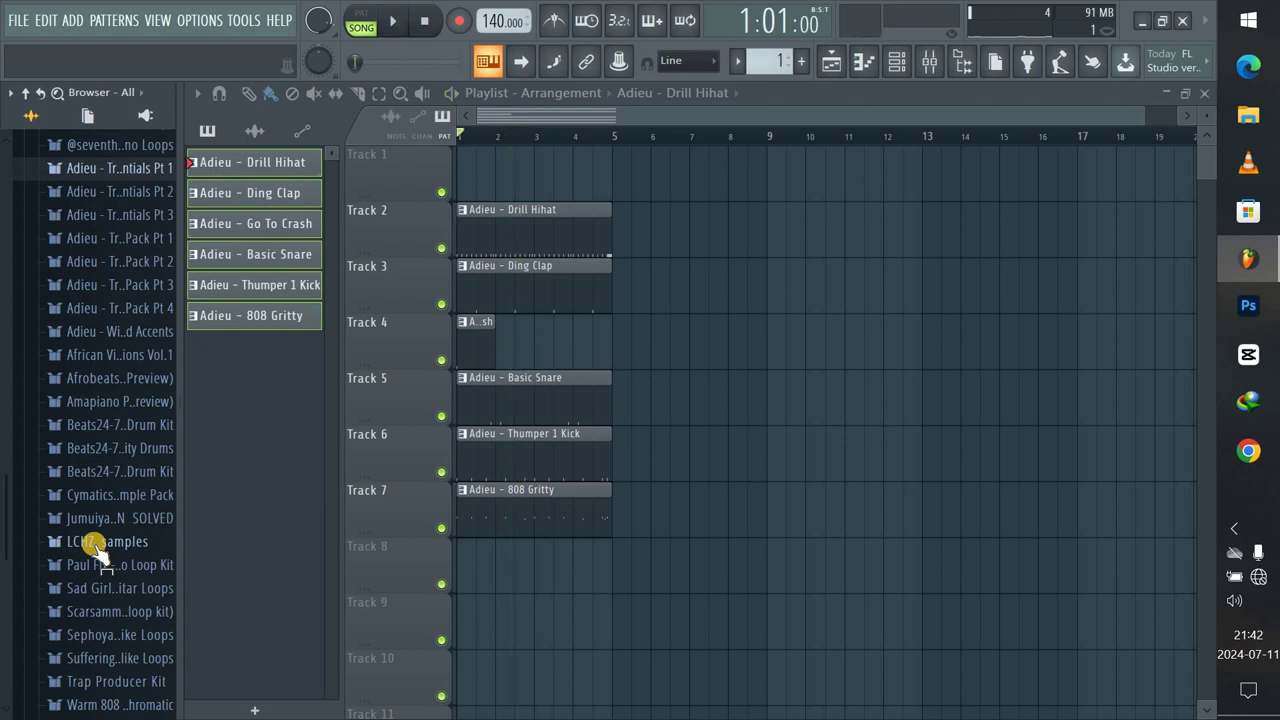
Look through the Trap Producer Kit folders, collapse that kit, and expand the Cymatics - Cobra Hip Hop Sample Pack.
click(101, 681)
drag(3, 510, 3, 602)
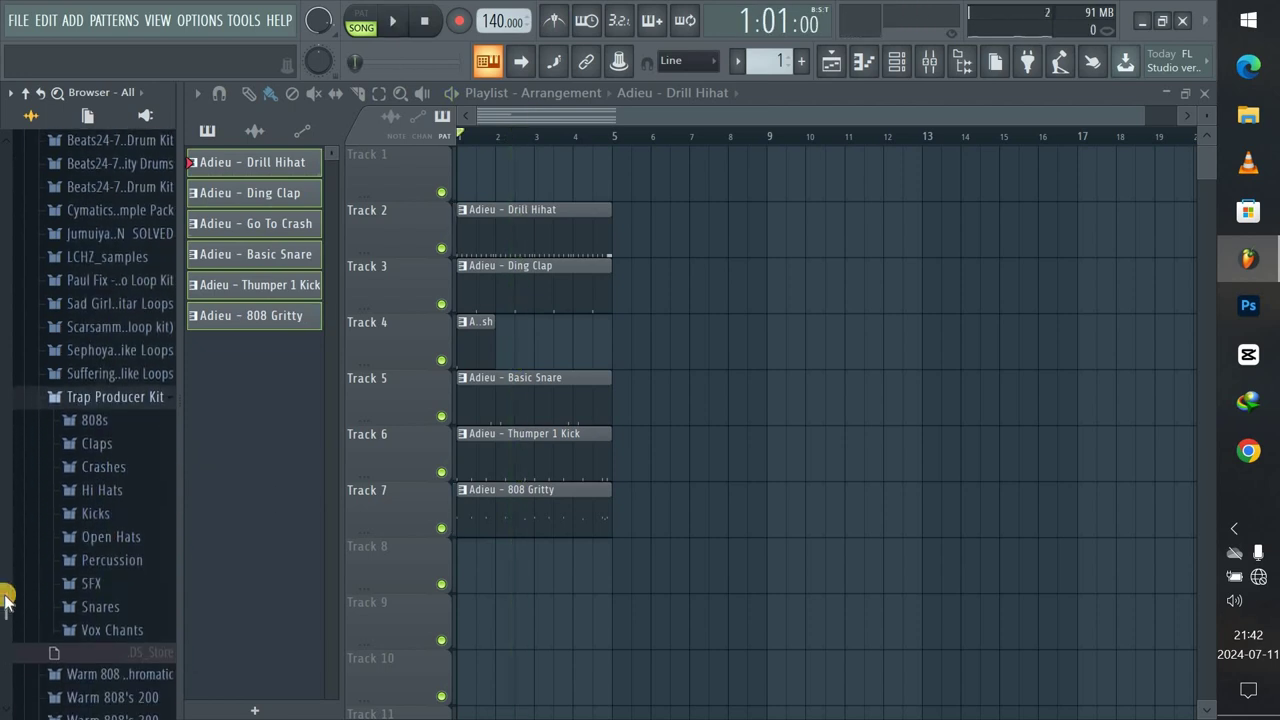
click(118, 395)
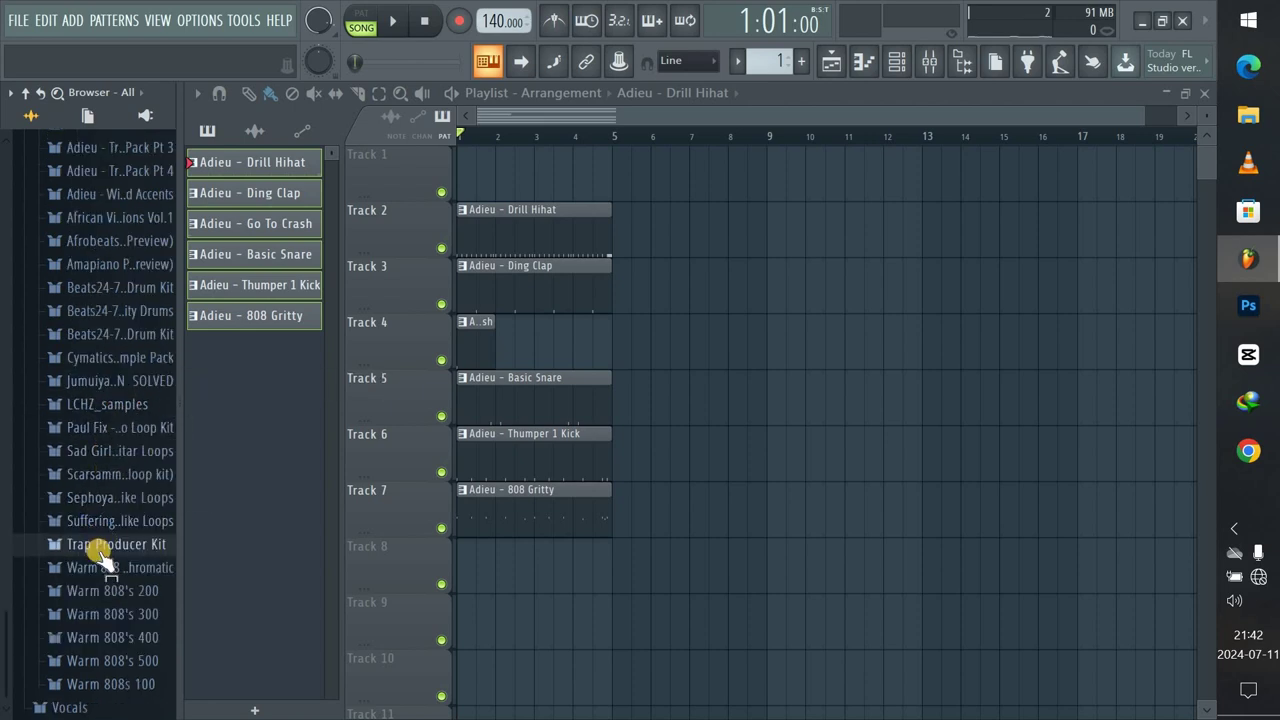
click(105, 358)
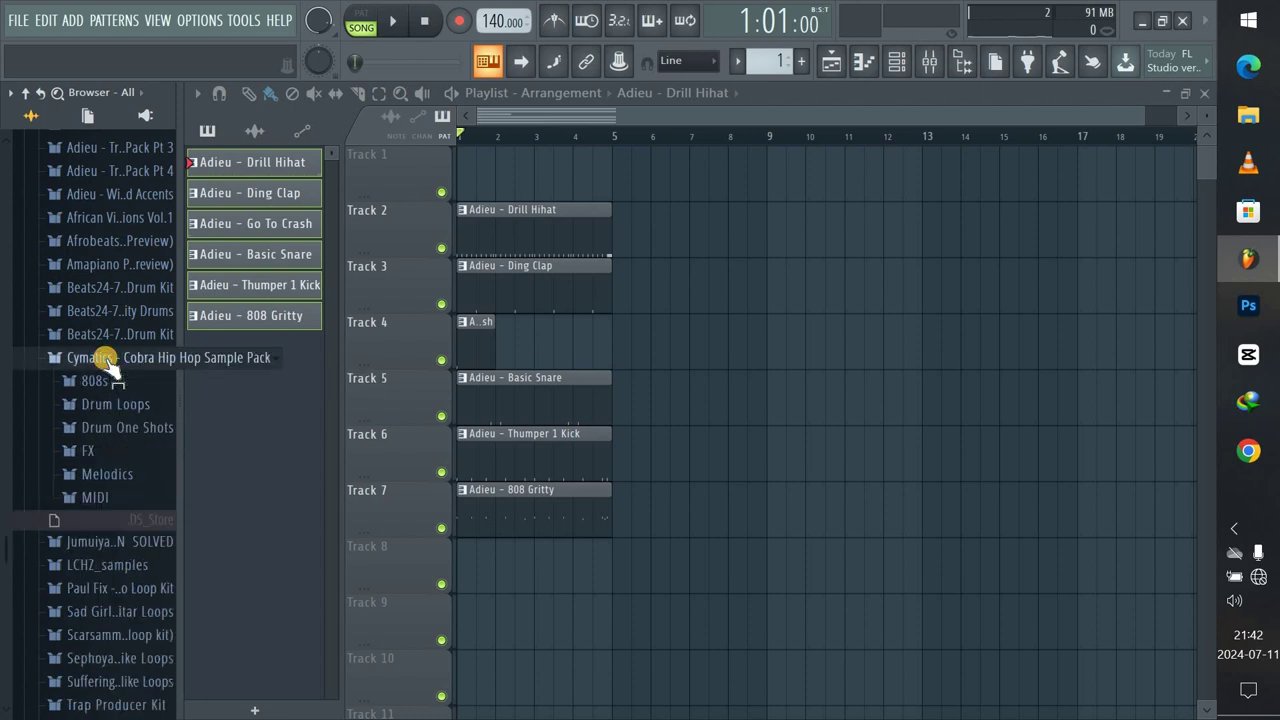
Find the dry guitar loops within the Cobra pack's melodic instrument loops and preview Guitar Loop 2 and Guitar Loop 3.
click(104, 475)
click(110, 499)
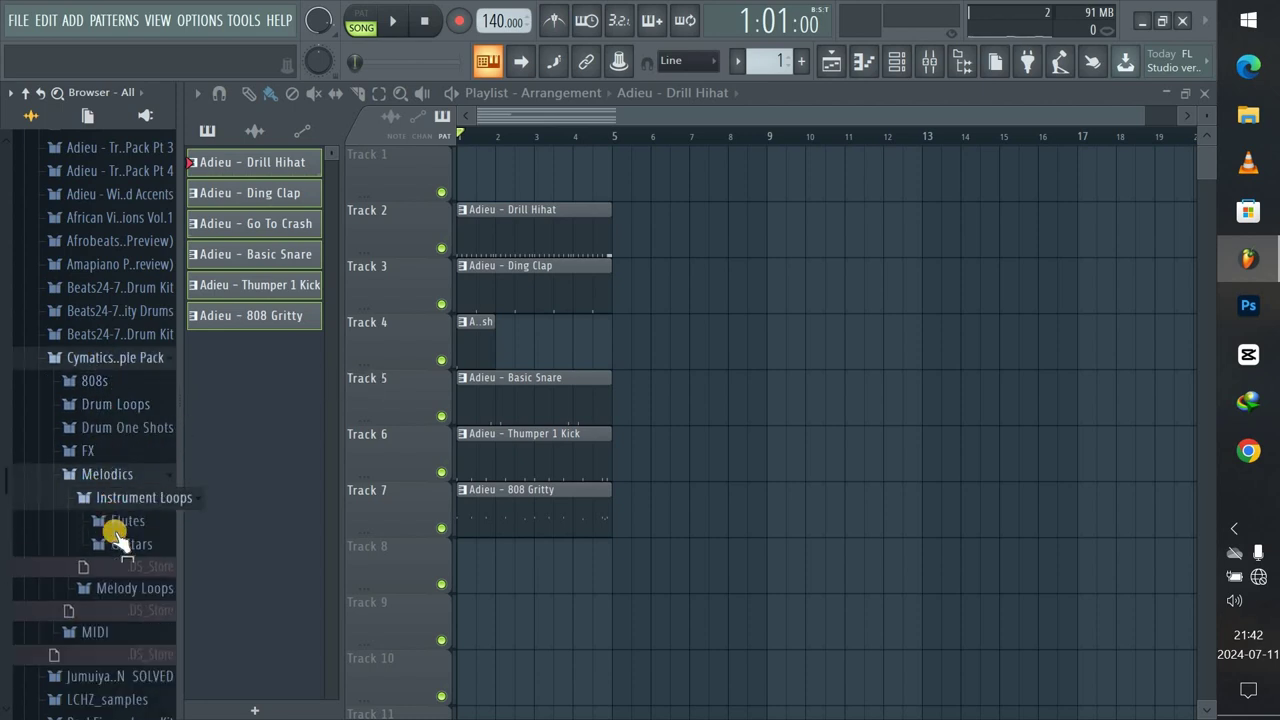
click(118, 545)
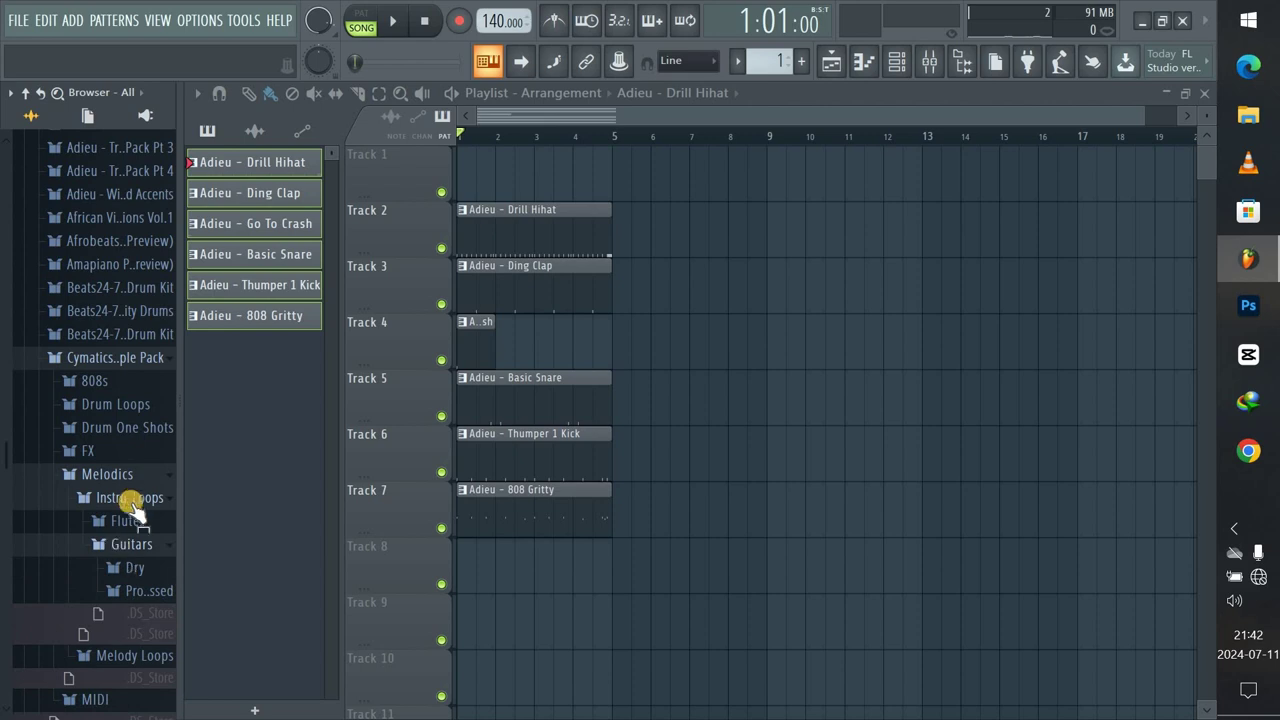
click(133, 569)
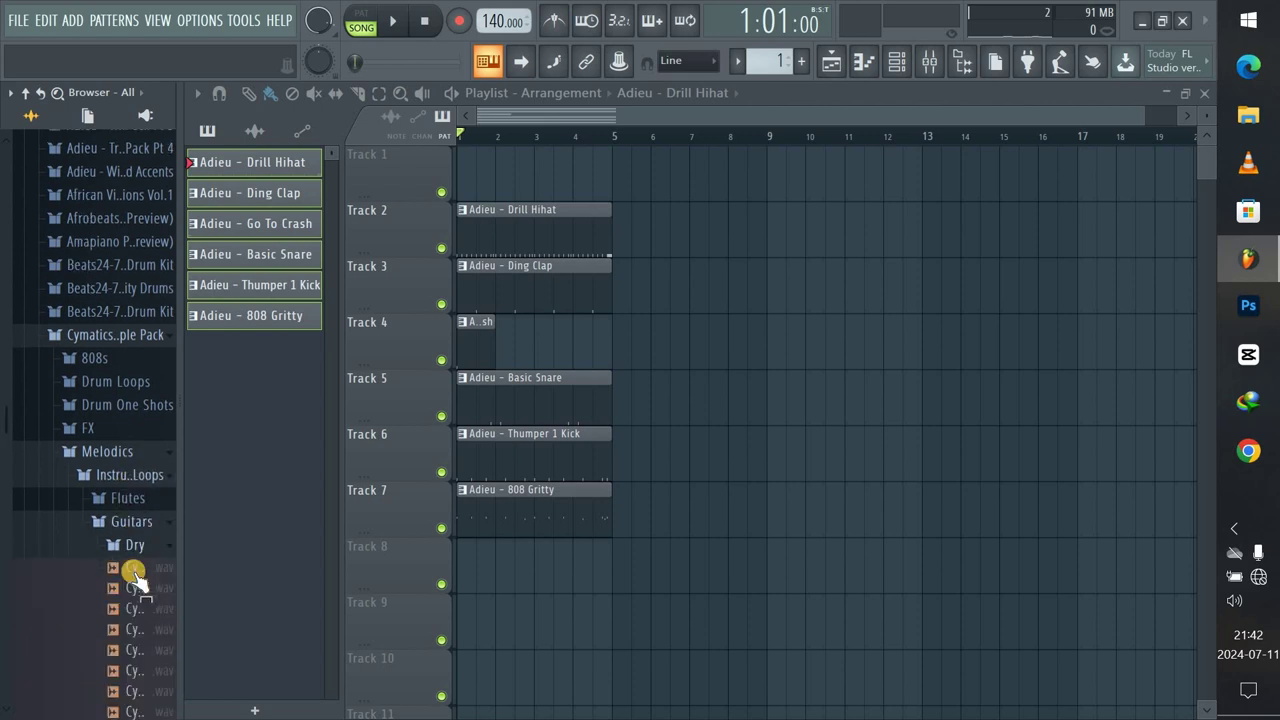
click(134, 585)
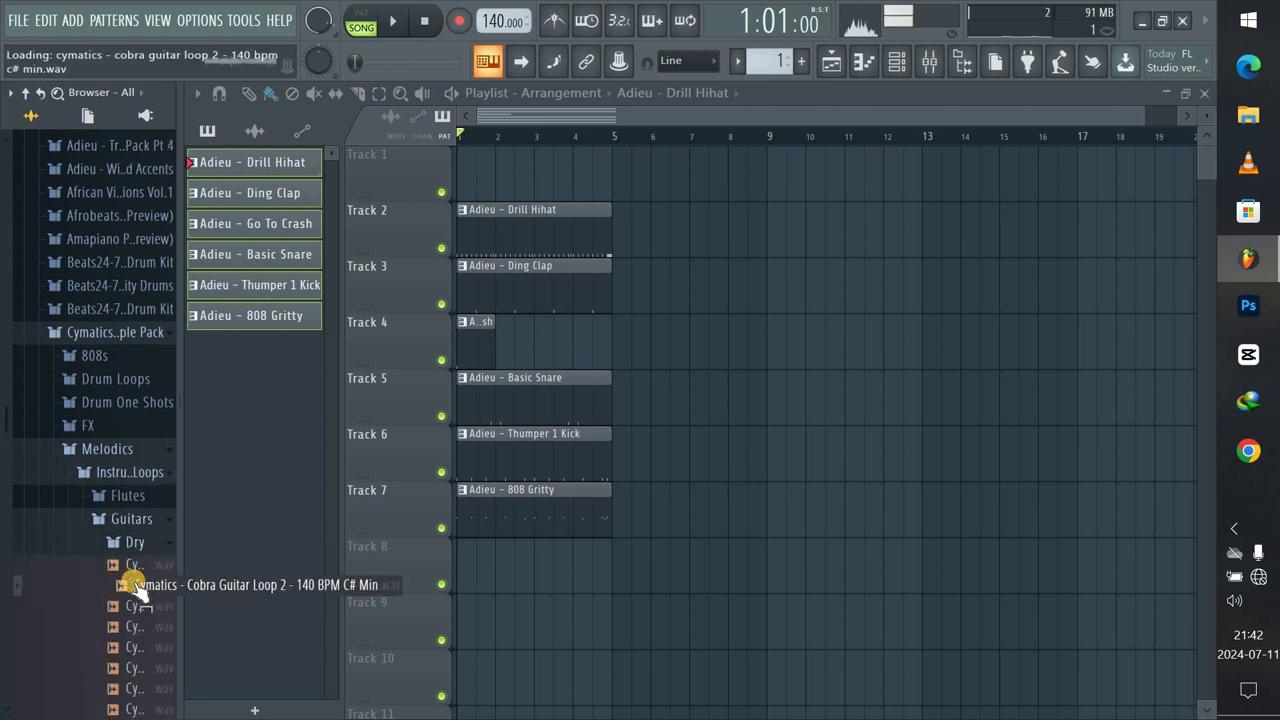
click(136, 606)
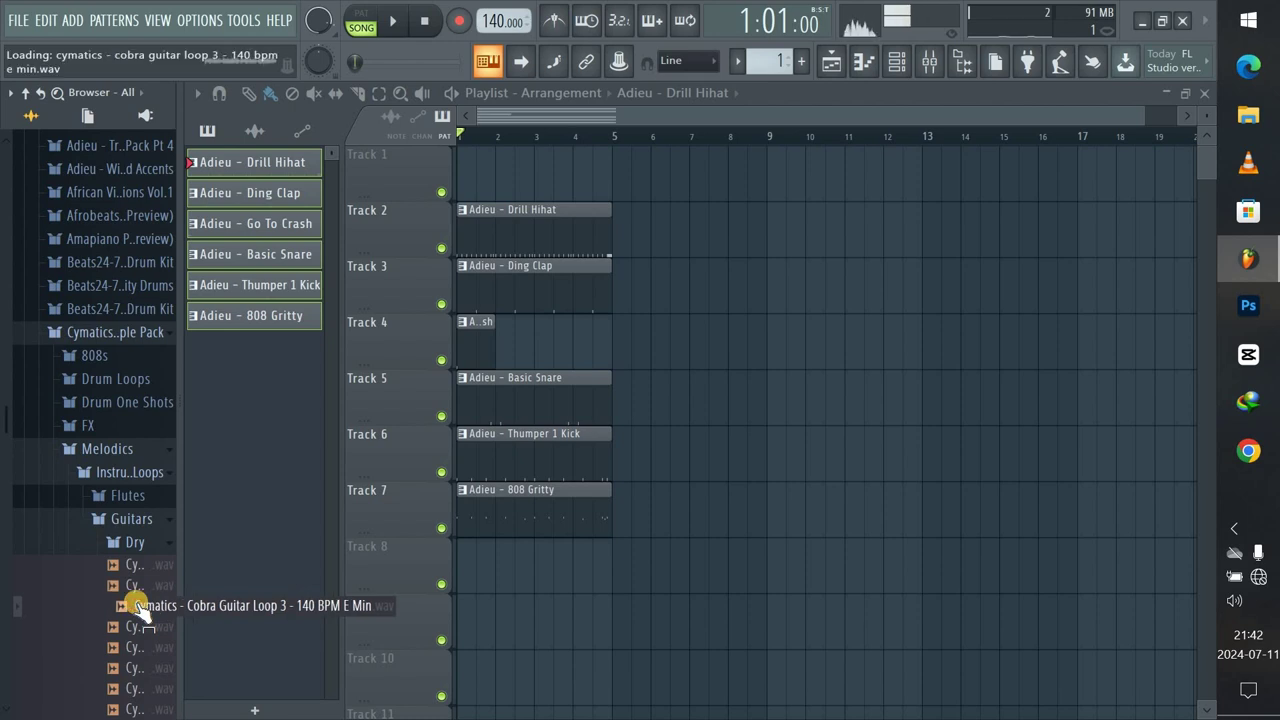
Place Cymatics - Cobra Guitar Loop 3 on Track 1 at bar 1 and duplicate it once to fill four bars.
drag(138, 608, 291, 171)
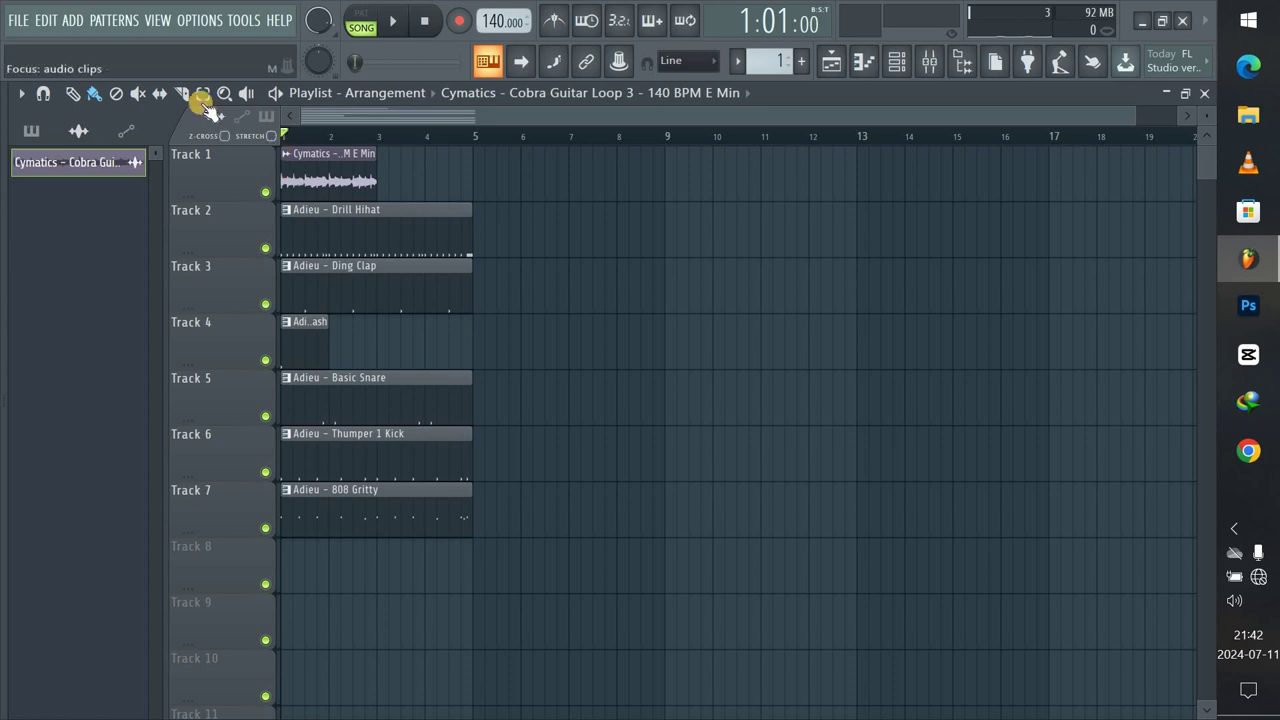
drag(378, 180, 325, 174)
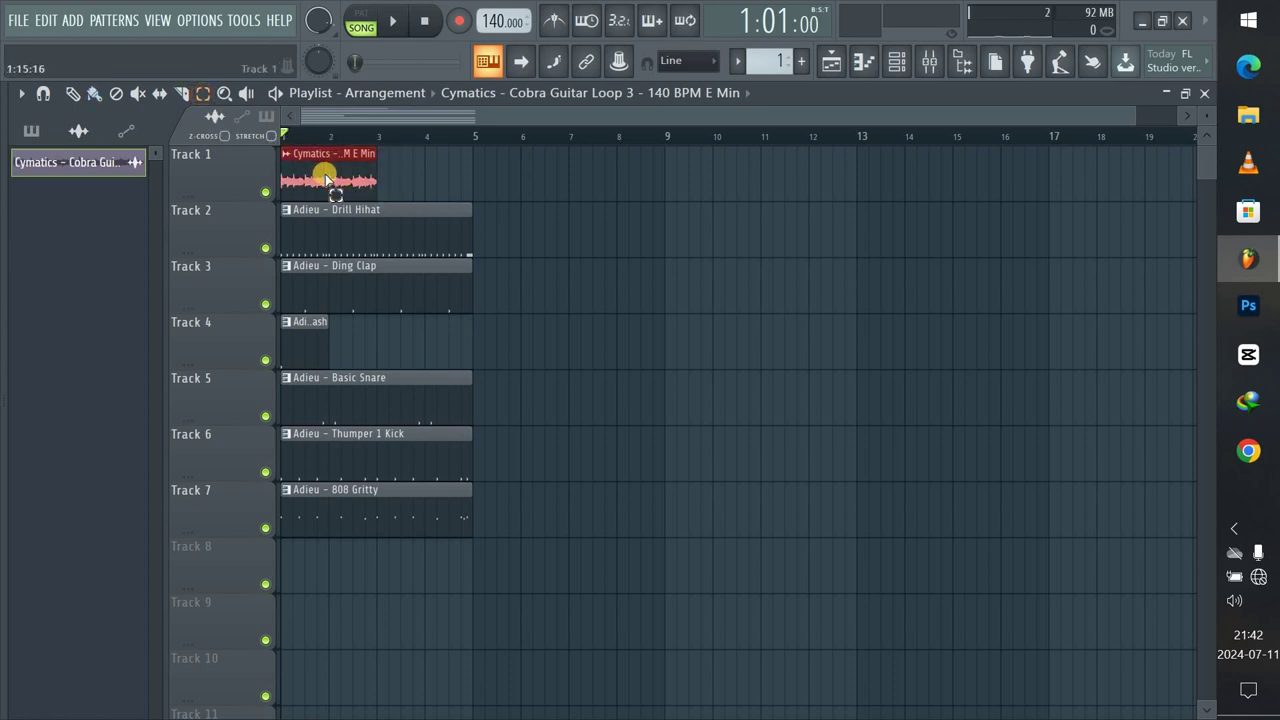
key(ctrl+b)
Duplicate the clips on all seven tracks to bar 5, and repeat only the drum and 808 clips from bar 9 through bar 20.
drag(463, 578, 297, 182)
key(ctrl+b)
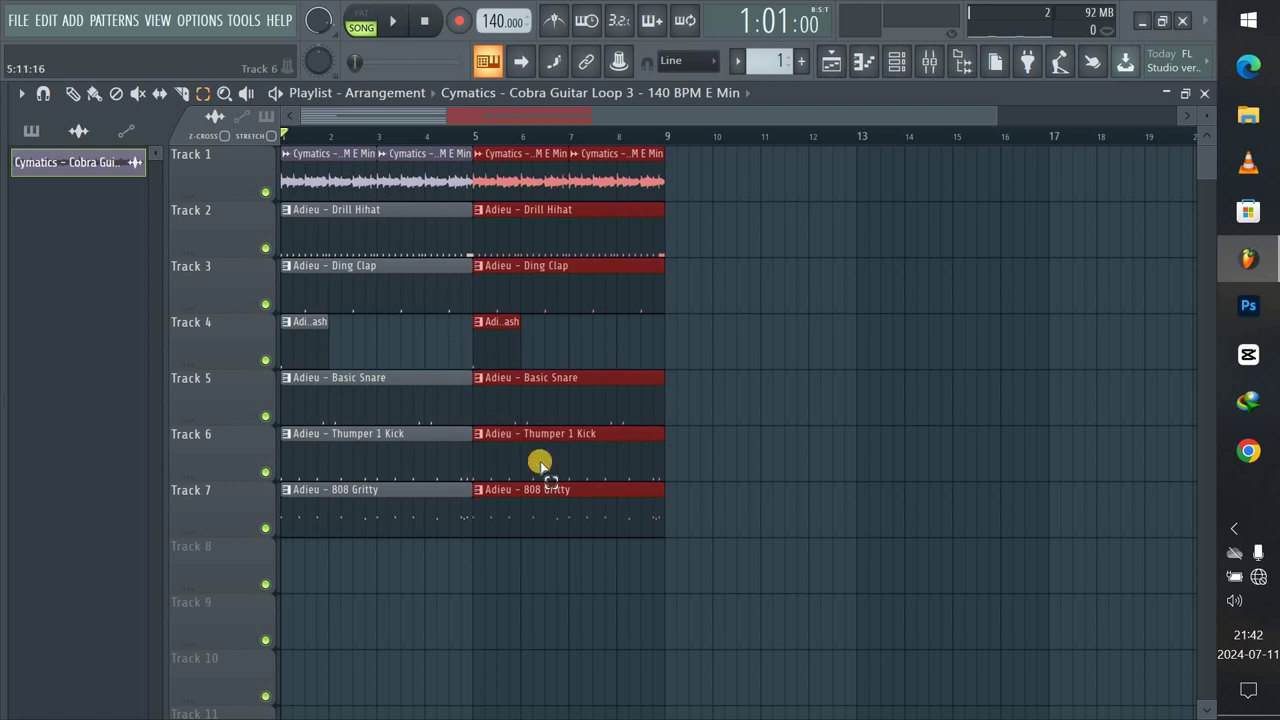
drag(625, 600, 493, 229)
key(ctrl+b)
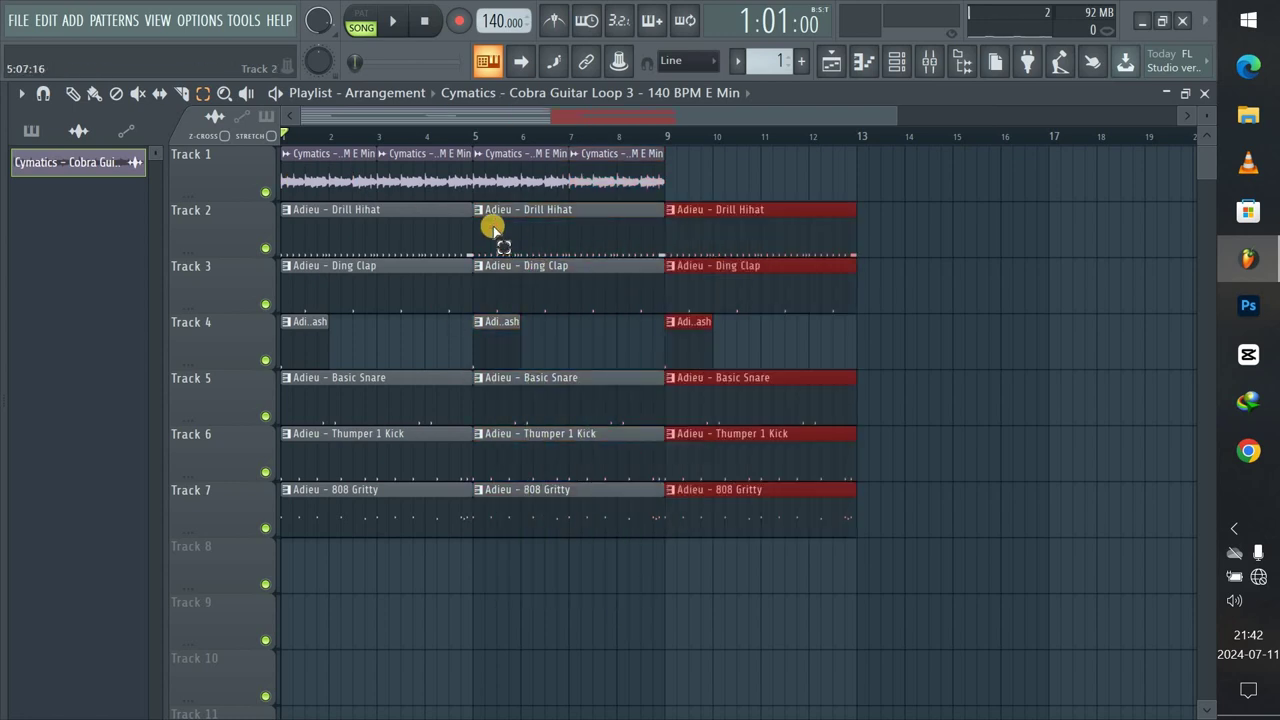
key(ctrl+b)
scroll(493, 229, right, 3)
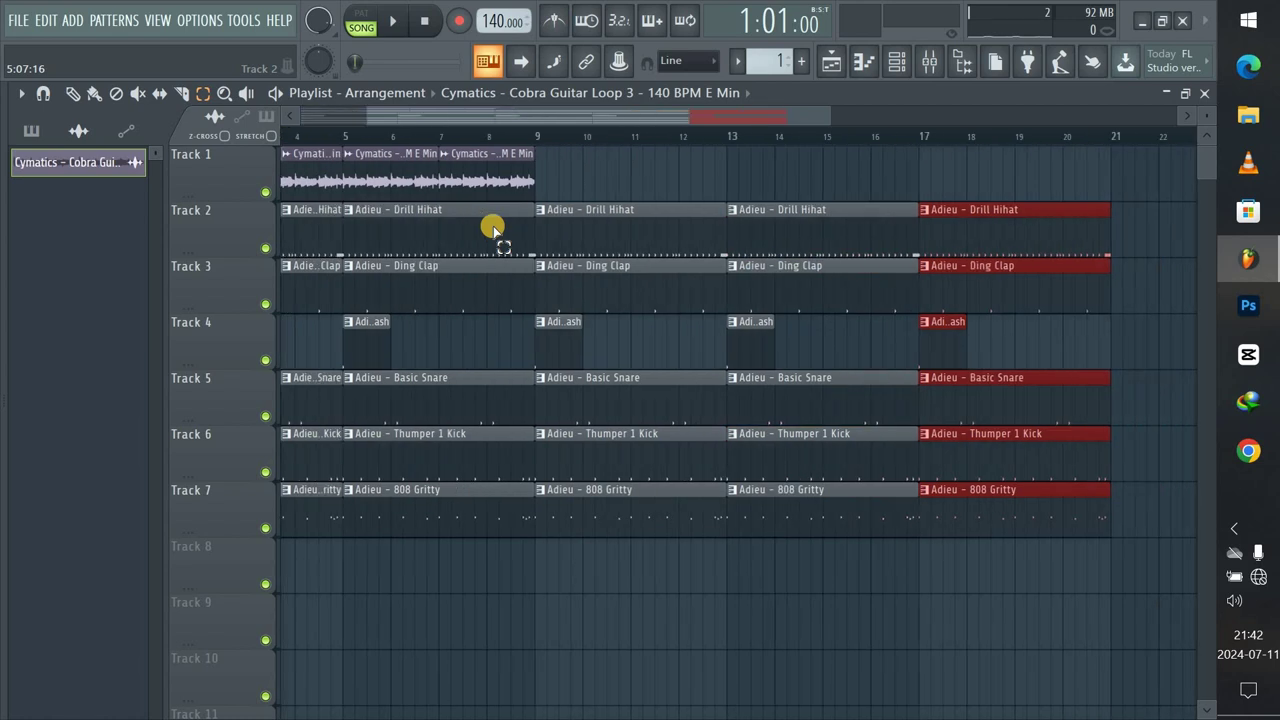
Shift Guitar Loop 3's time-stretching pitch by -200 cents in Auto mode, and play the arrangement to check it.
drag(636, 120, 400, 134)
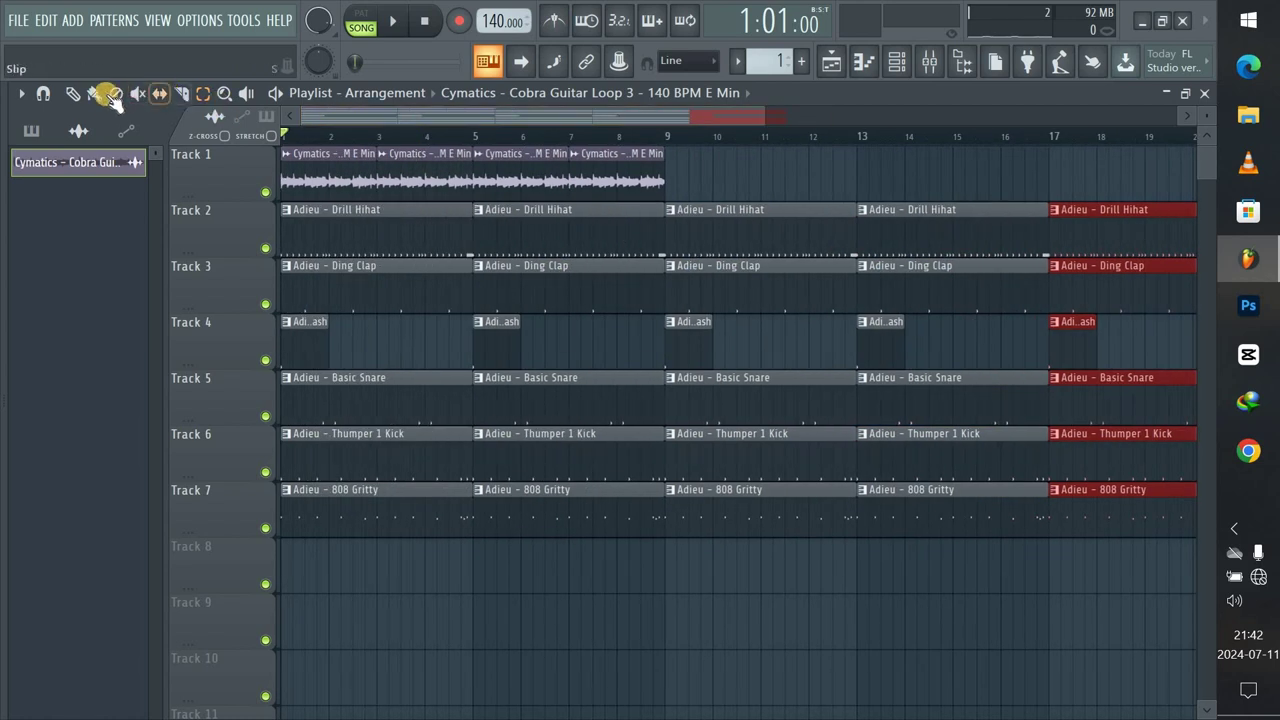
click(72, 93)
double_click(317, 172)
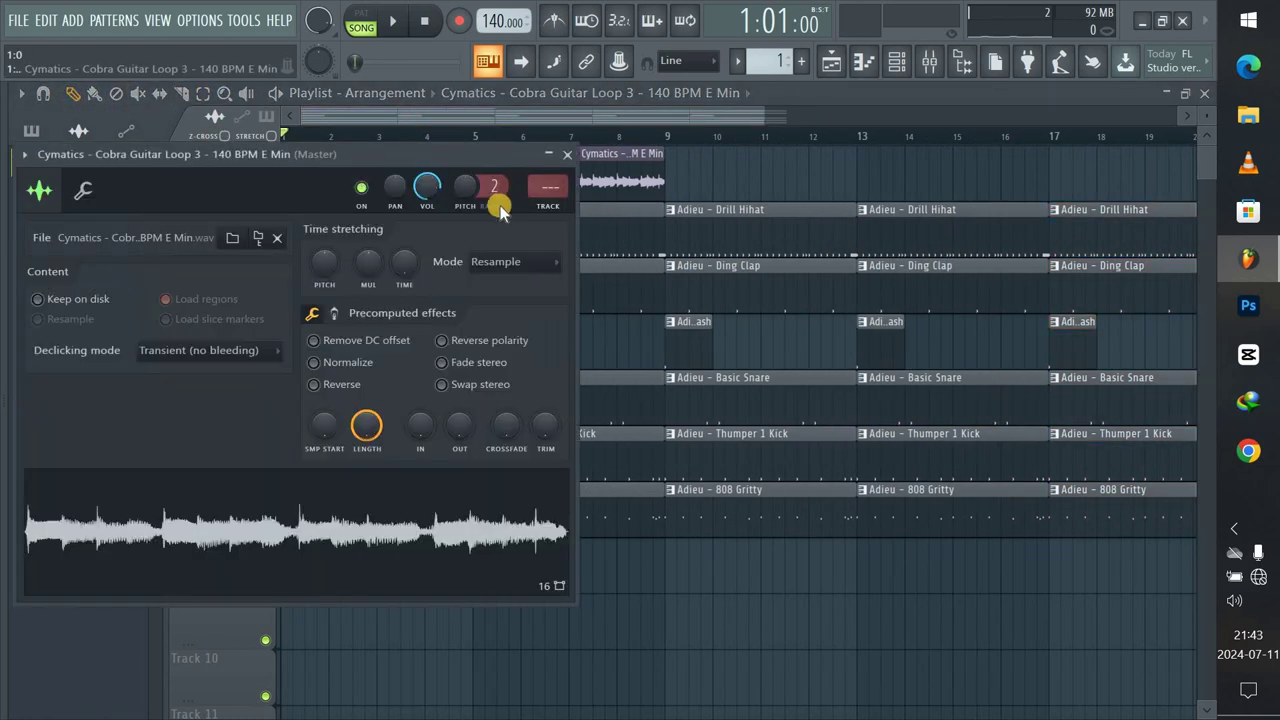
drag(328, 268, 317, 296)
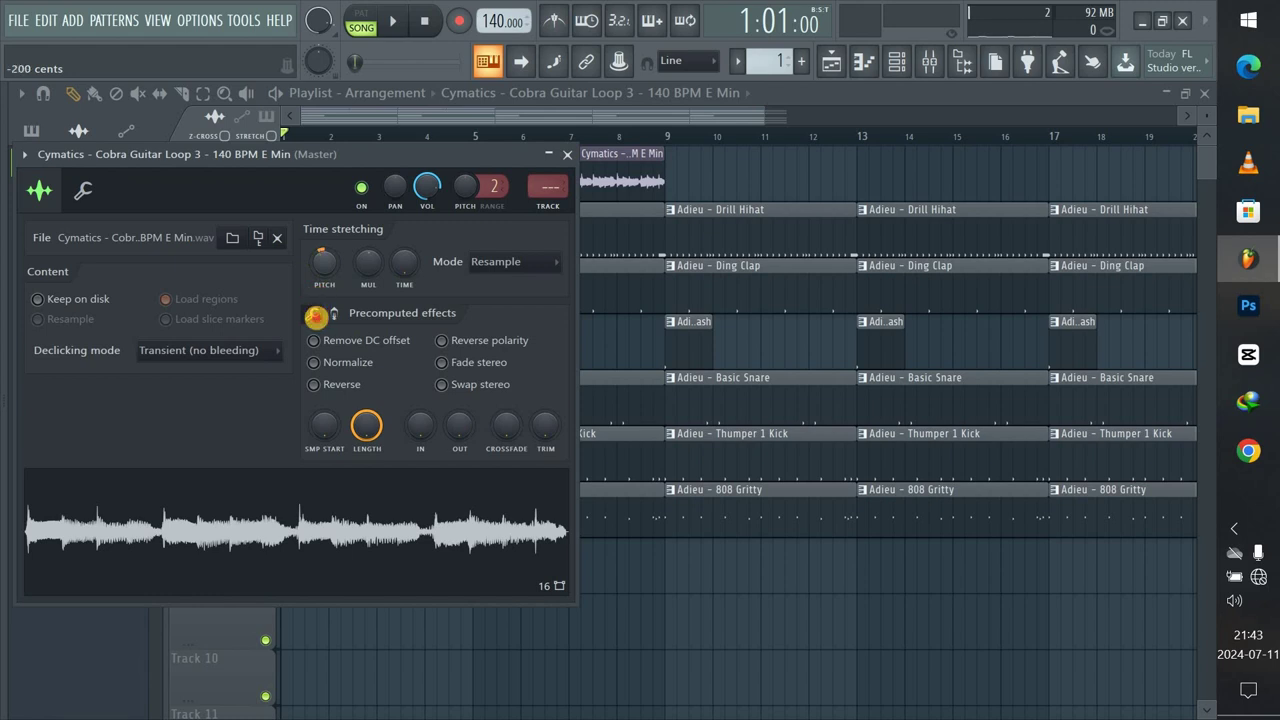
drag(323, 270, 324, 272)
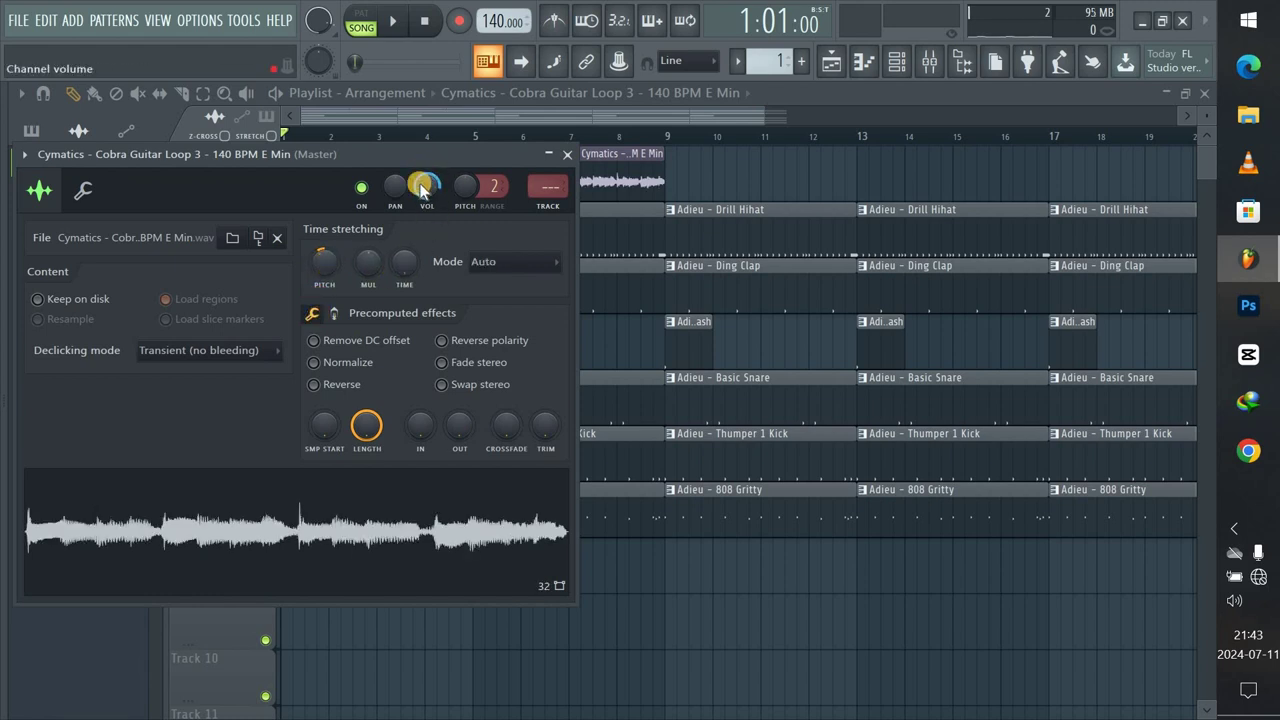
key(space)
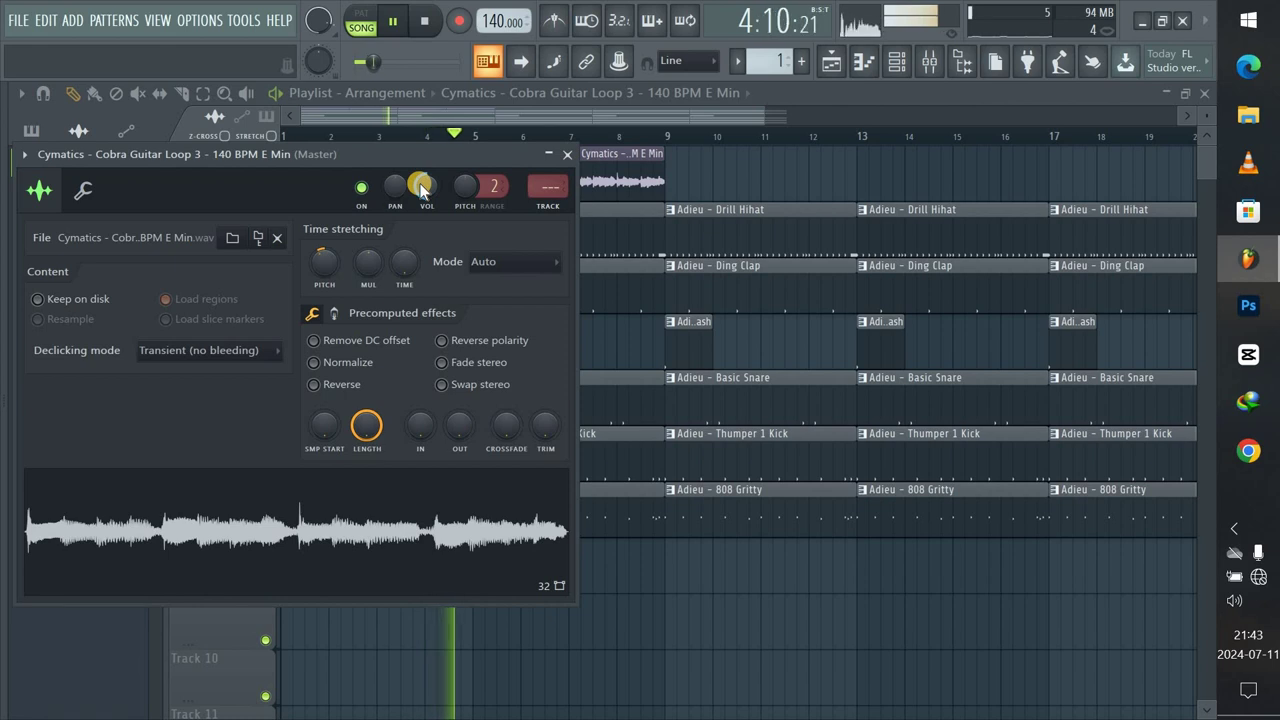
key(space)
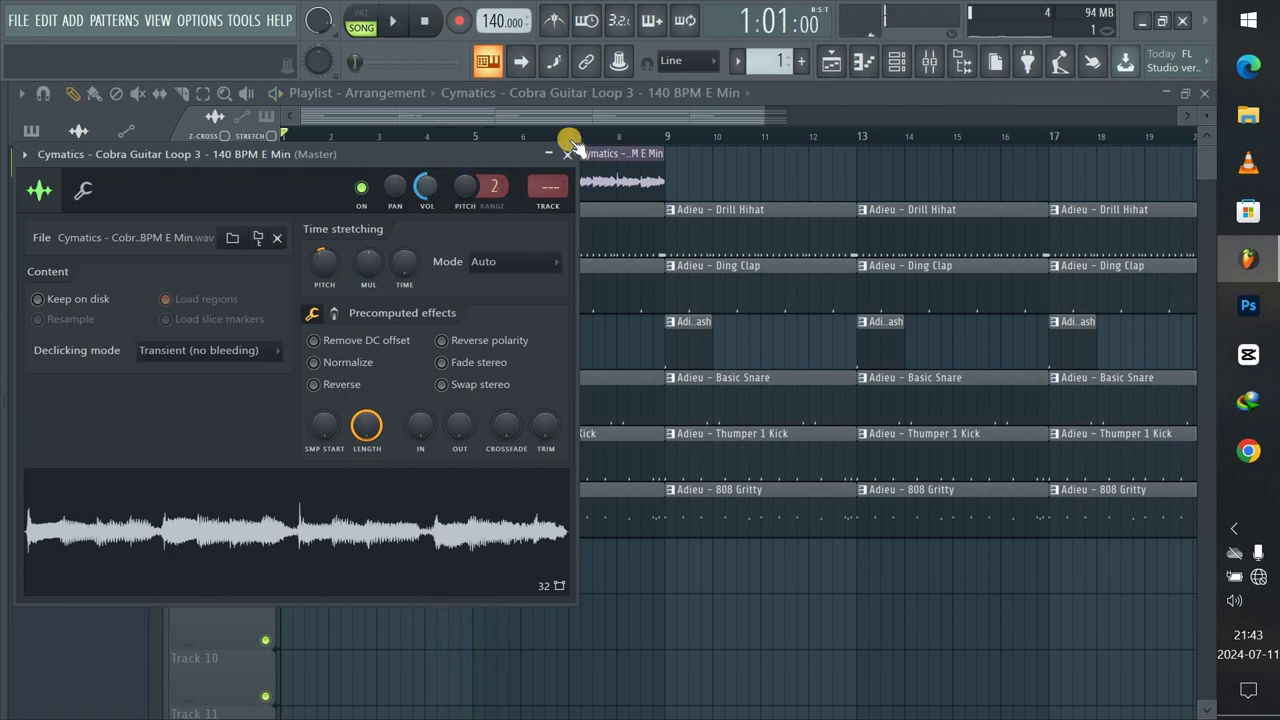
click(567, 153)
Place Cymatics - Cobra Guitar Loop 2 on Track 1 at bar 9 and duplicate it to bars 13 and 17.
mouse_move(5, 457)
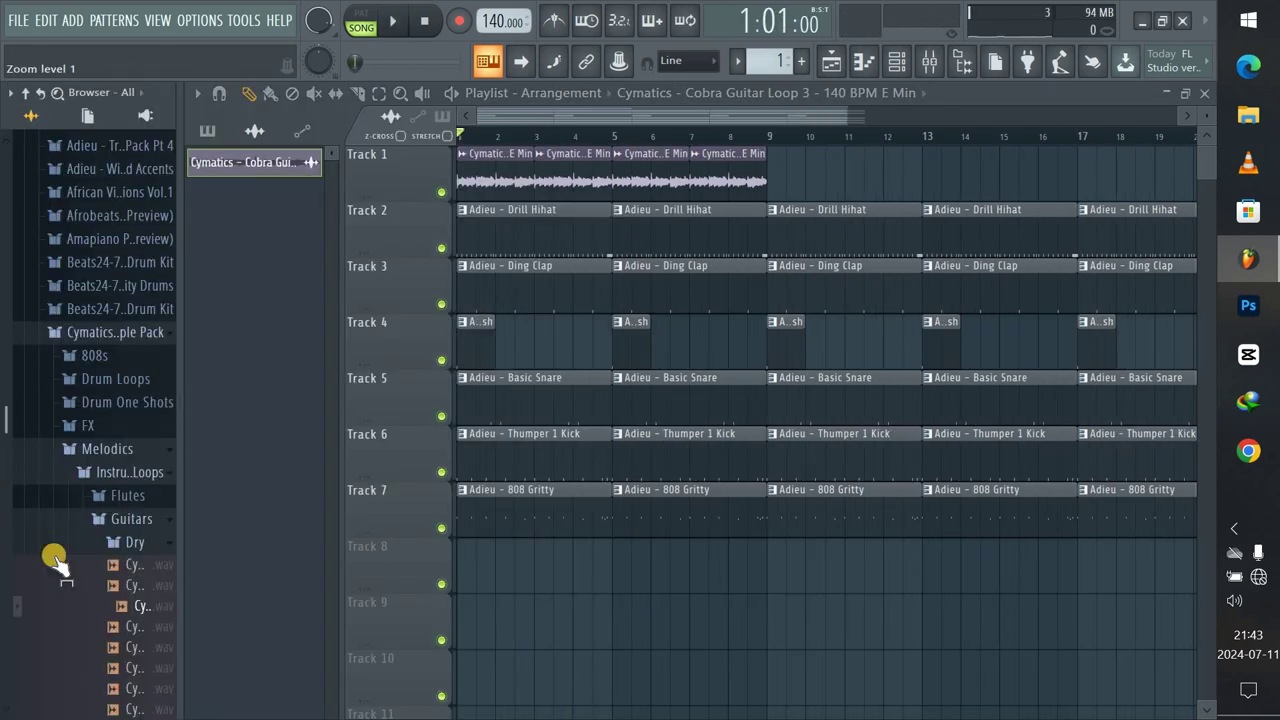
click(118, 586)
drag(118, 586, 721, 154)
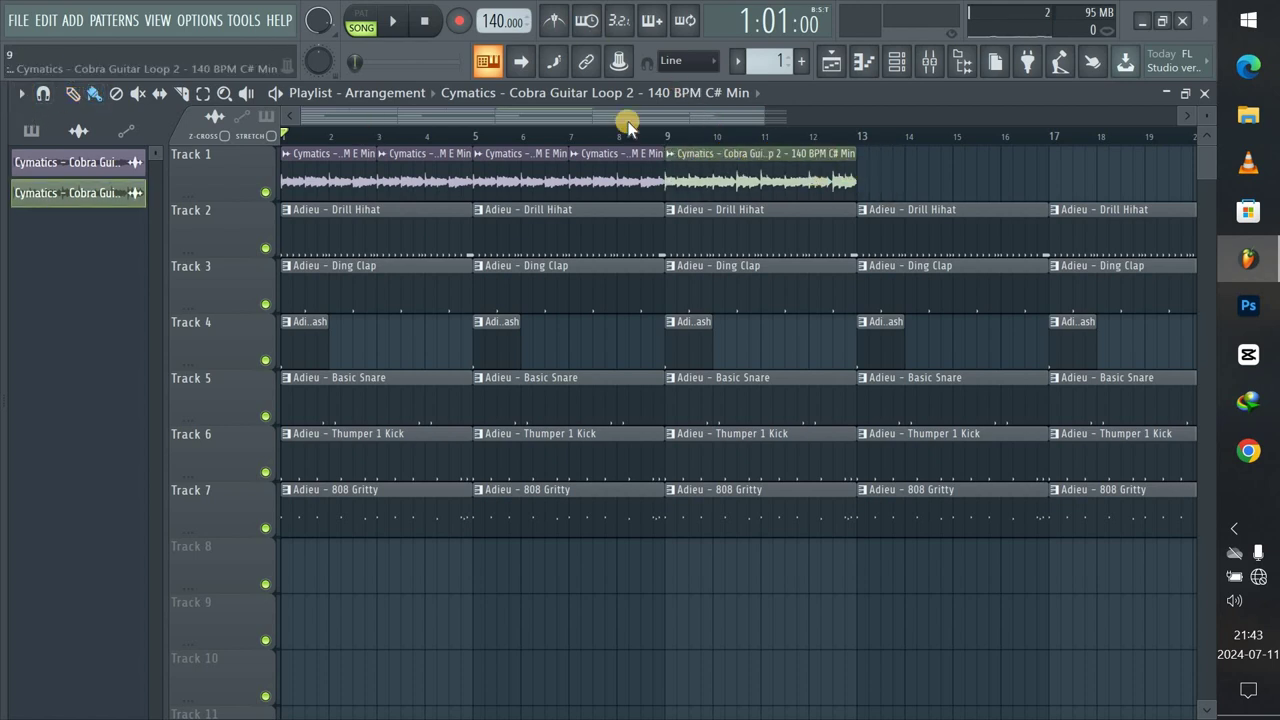
click(200, 95)
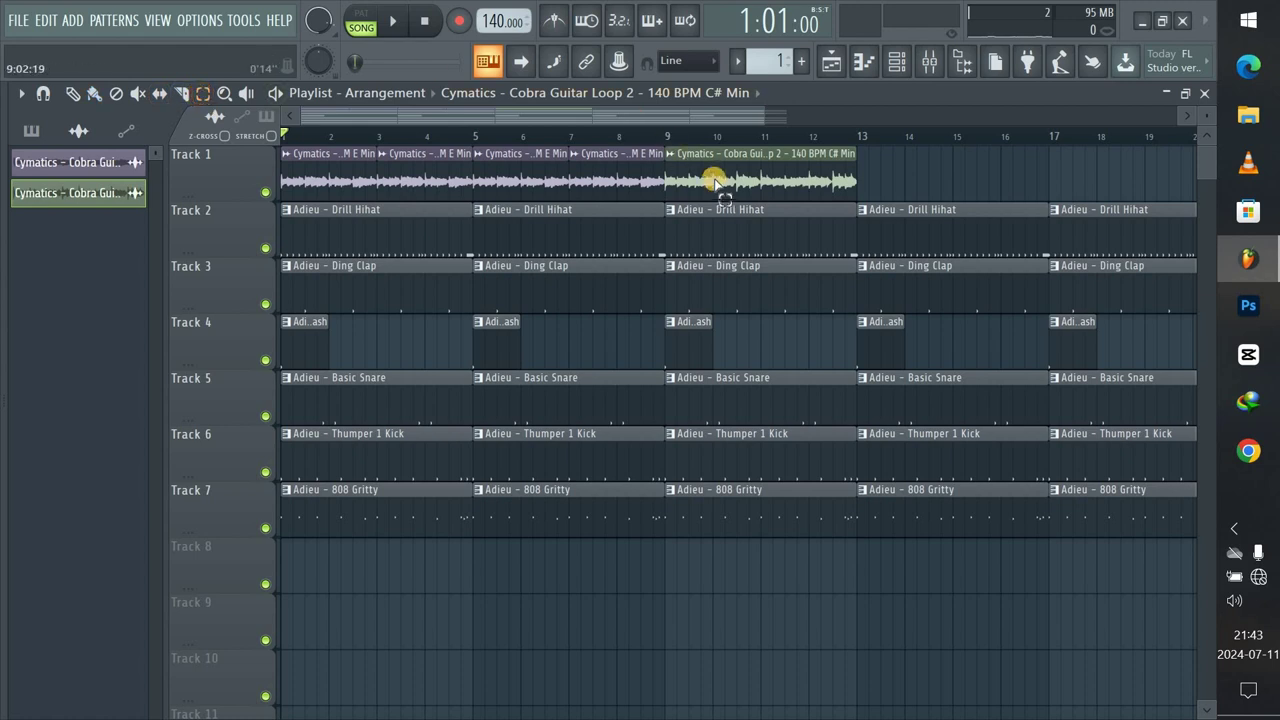
click(717, 185)
key(ctrl+b)
key(ctrl+b)
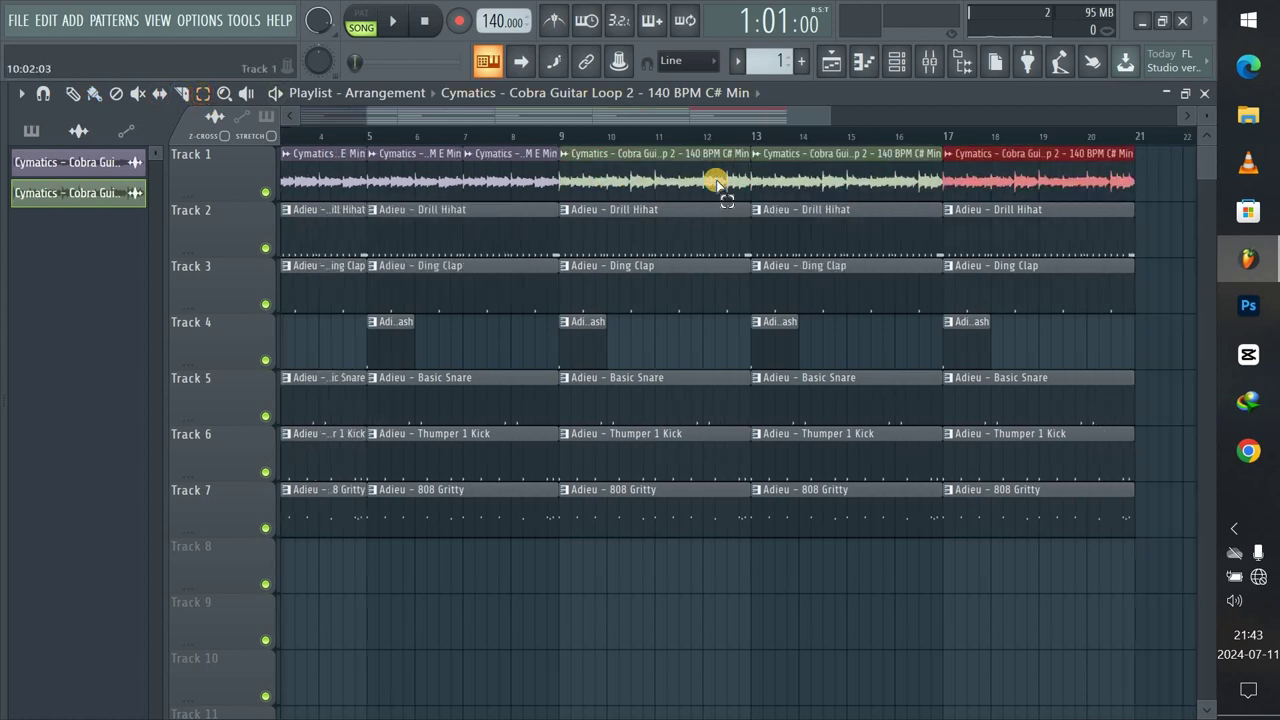
Lower Guitar Loop 2's channel volume to about 52% and turn down its time-stretching pitch with the mode on Auto.
mouse_move(732, 118)
mouse_down()
mouse_move(803, 118)
mouse_move(757, 116)
mouse_up()
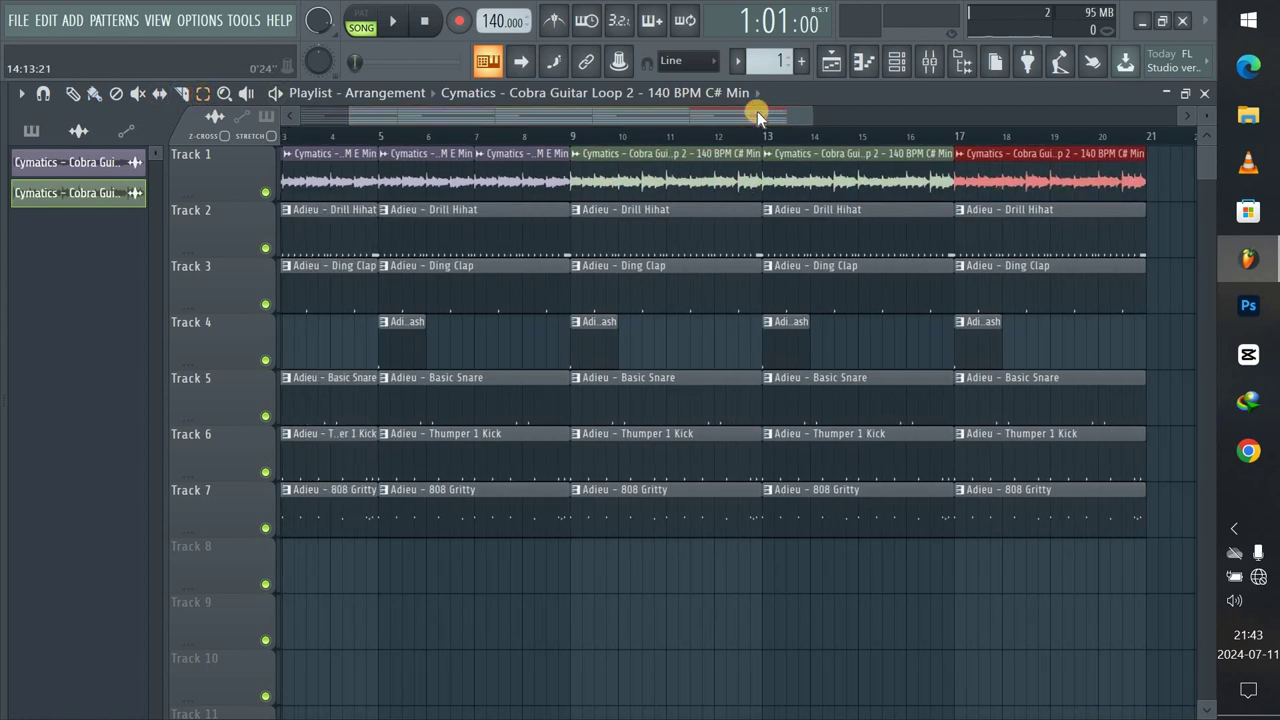
drag(636, 128, 362, 124)
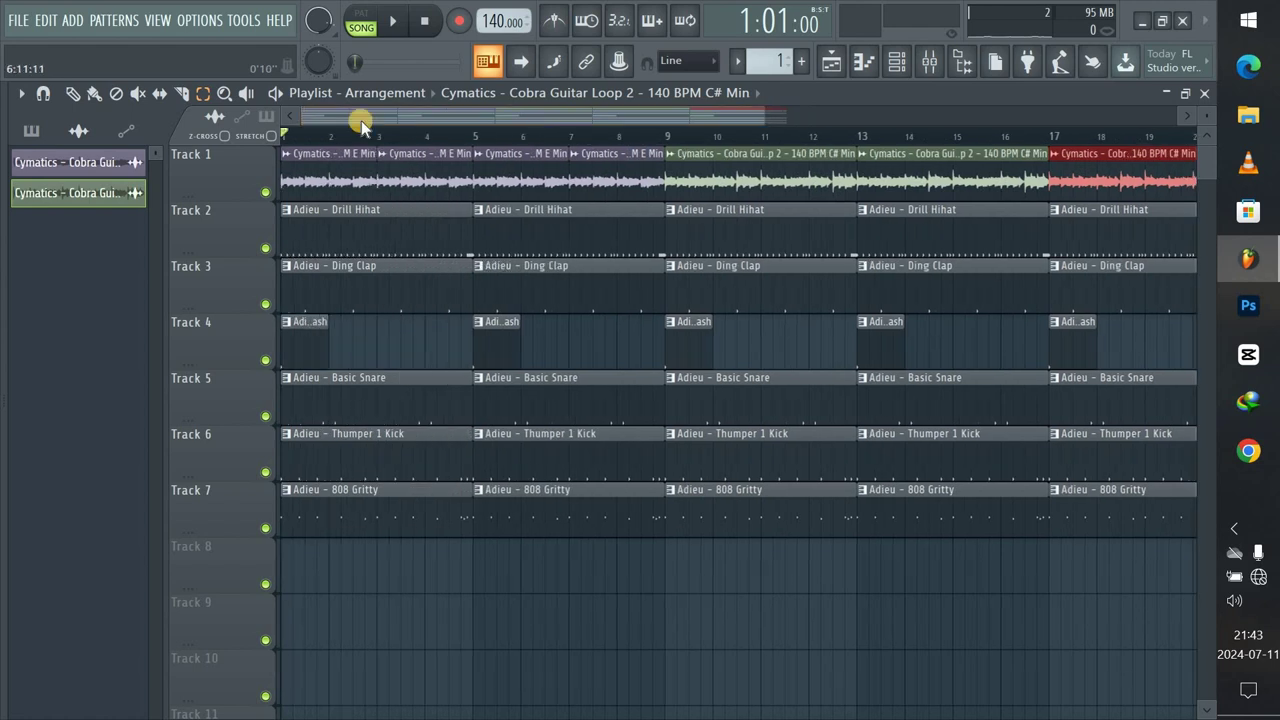
double_click(714, 181)
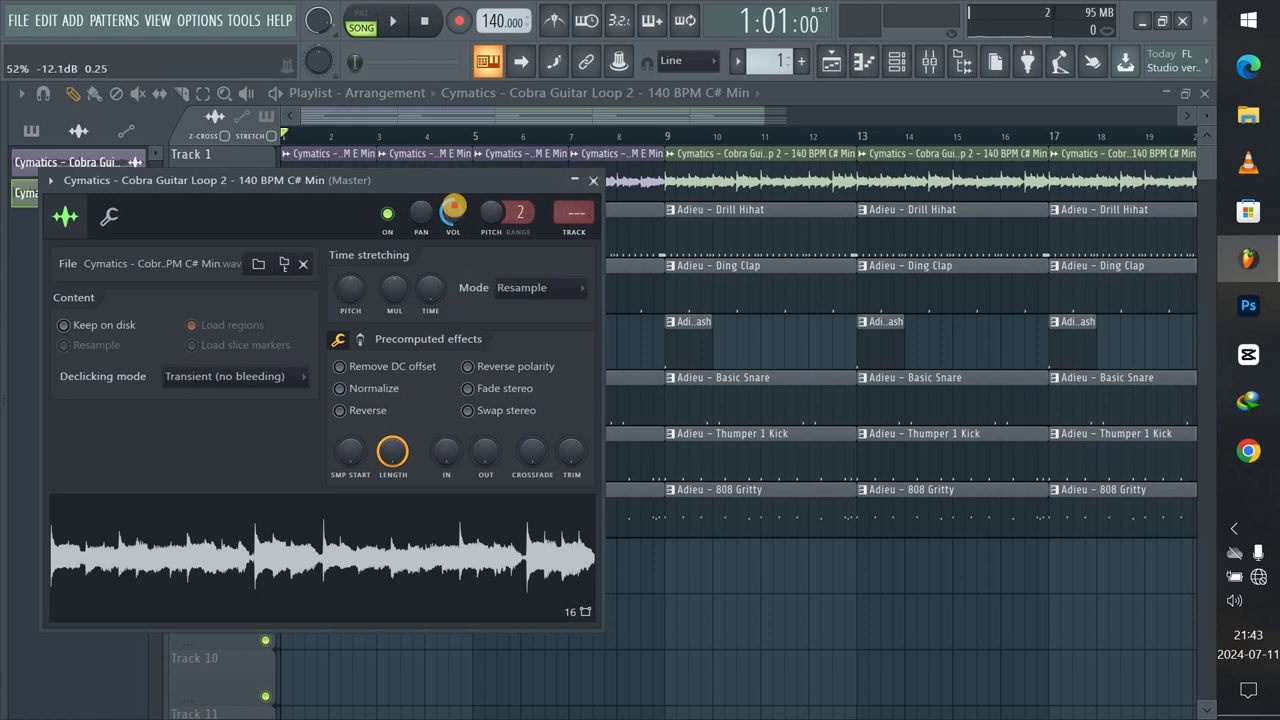
mouse_move(8, 68)
click(594, 182)
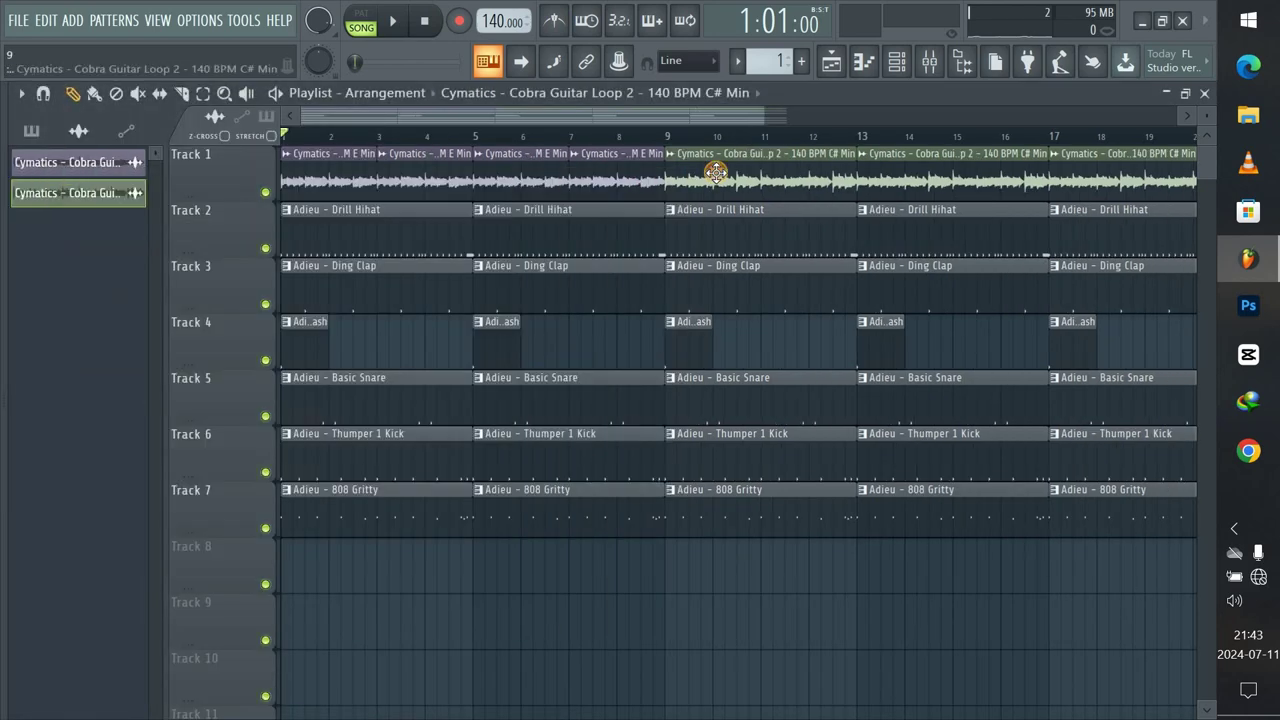
double_click(716, 172)
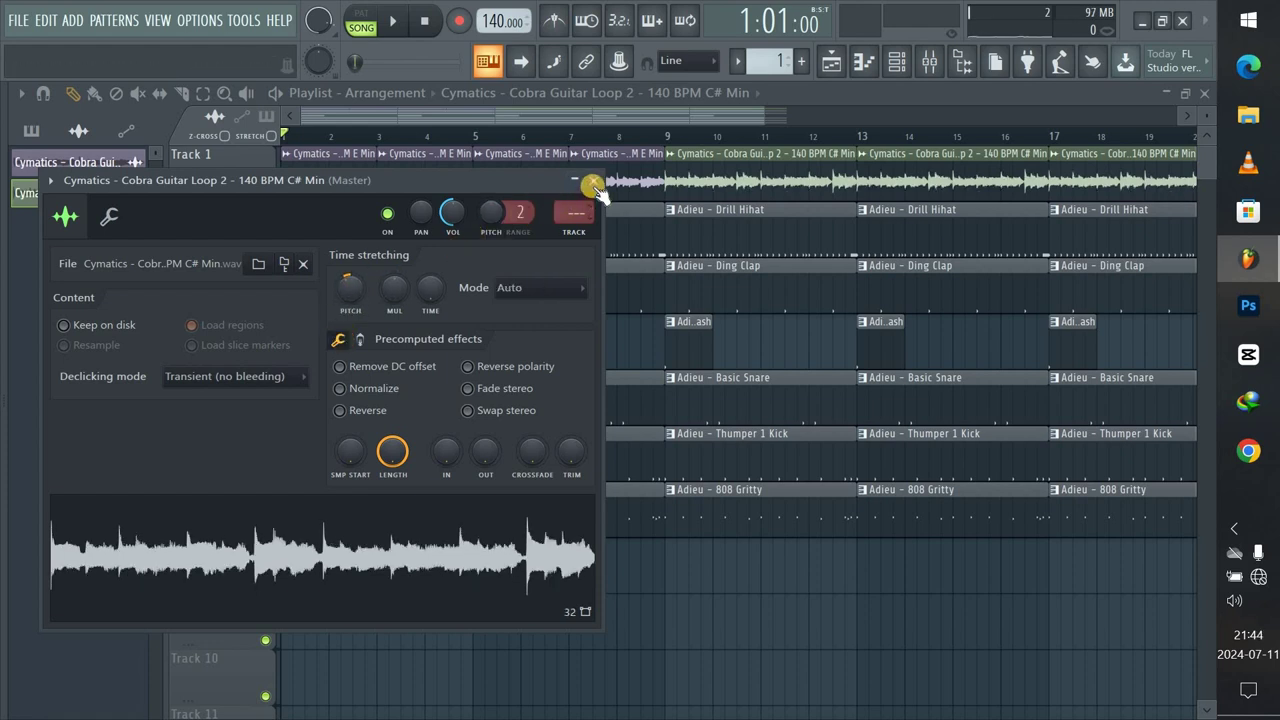
click(593, 181)
Delete all drum and 808 clips in bars 1–4, the kick and 808 clips at bar 5, and the 808 clip at bar 9.
mouse_move(388, 547)
mouse_down()
mouse_move(337, 486)
mouse_move(373, 503)
mouse_move(380, 529)
mouse_move(314, 294)
mouse_move(347, 255)
mouse_up()
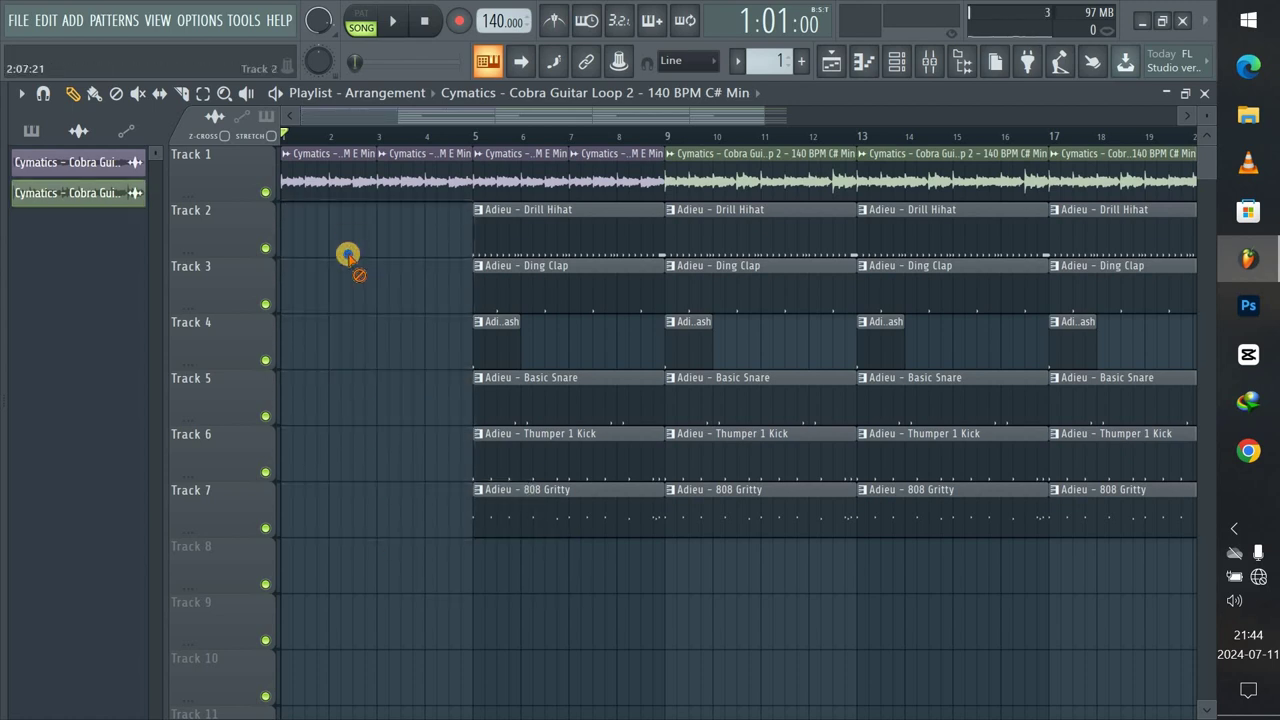
mouse_move(456, 520)
mouse_down()
mouse_move(499, 500)
mouse_move(510, 468)
mouse_up()
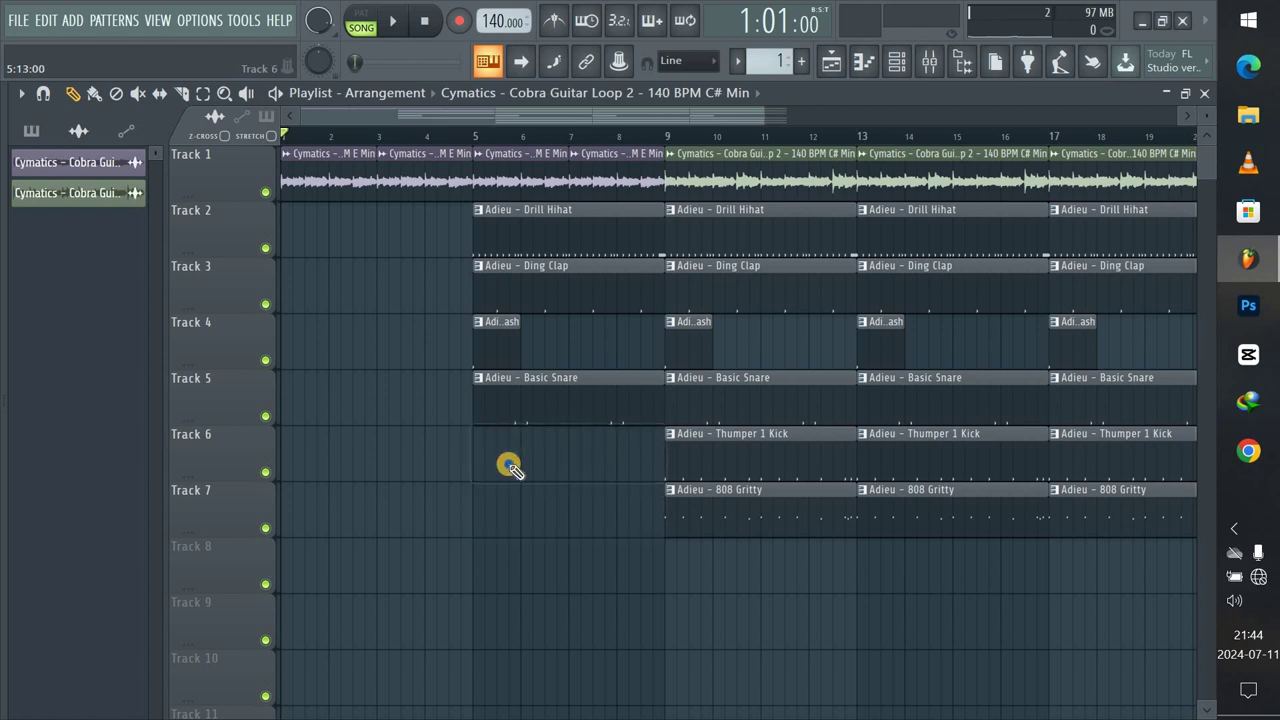
click(675, 510)
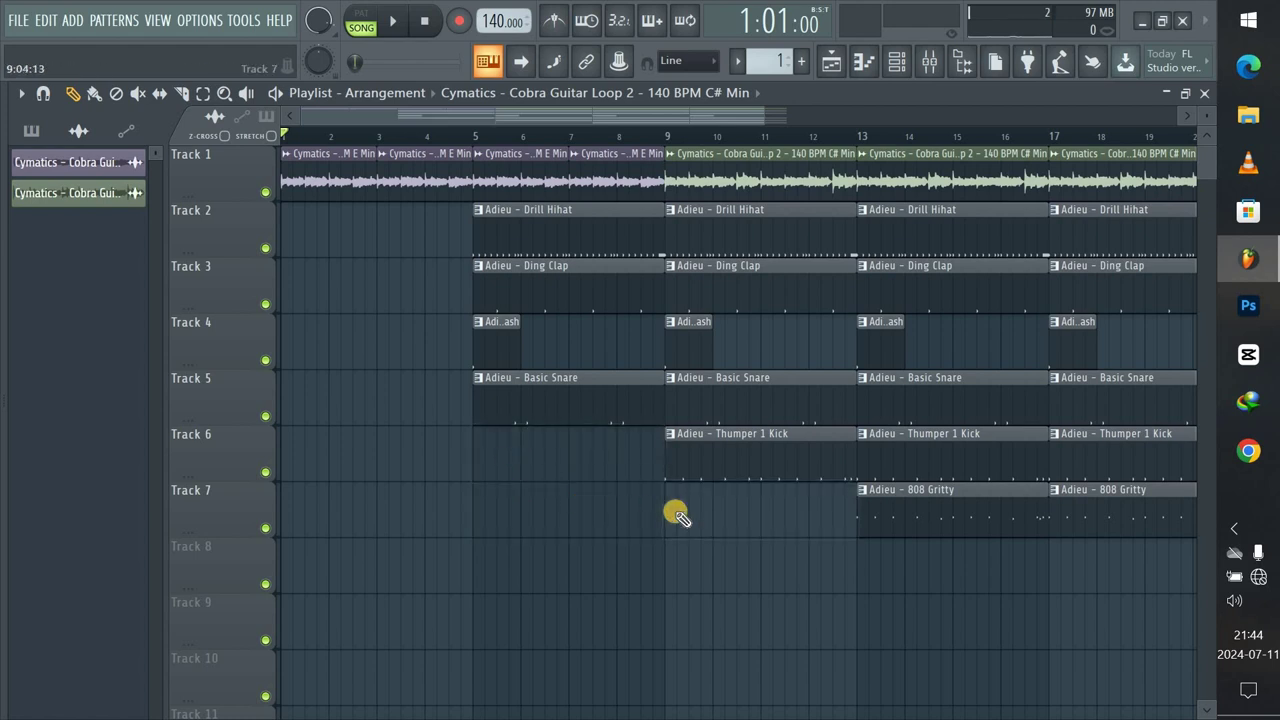
Play the arrangement from the start and delete the Go To Crash clip at bar 9 on Track 4.
key(space)
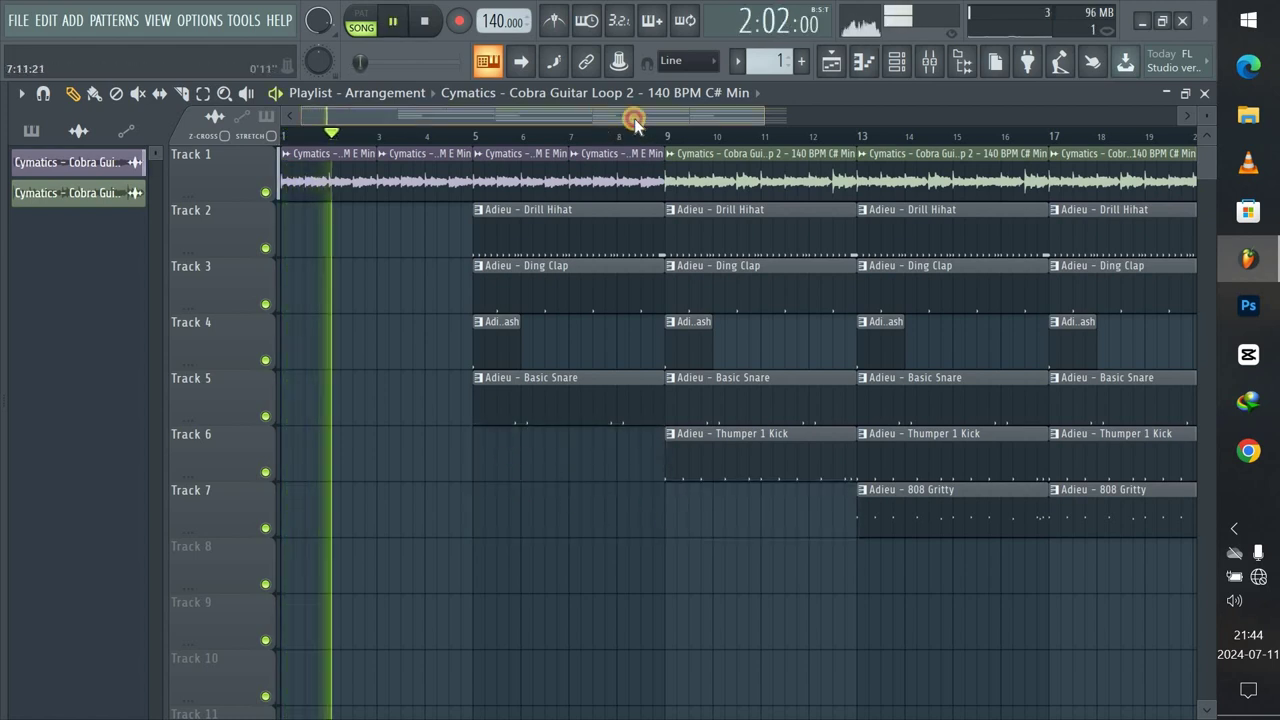
drag(634, 114, 651, 114)
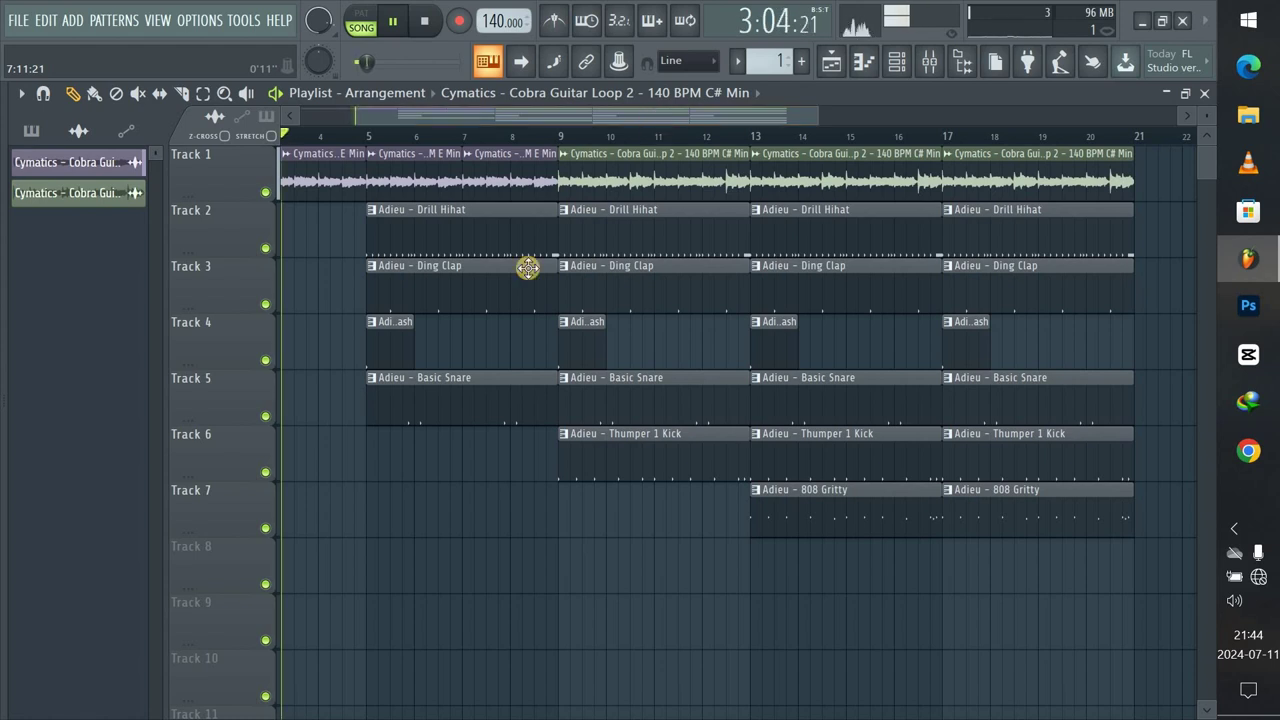
right_click(579, 328)
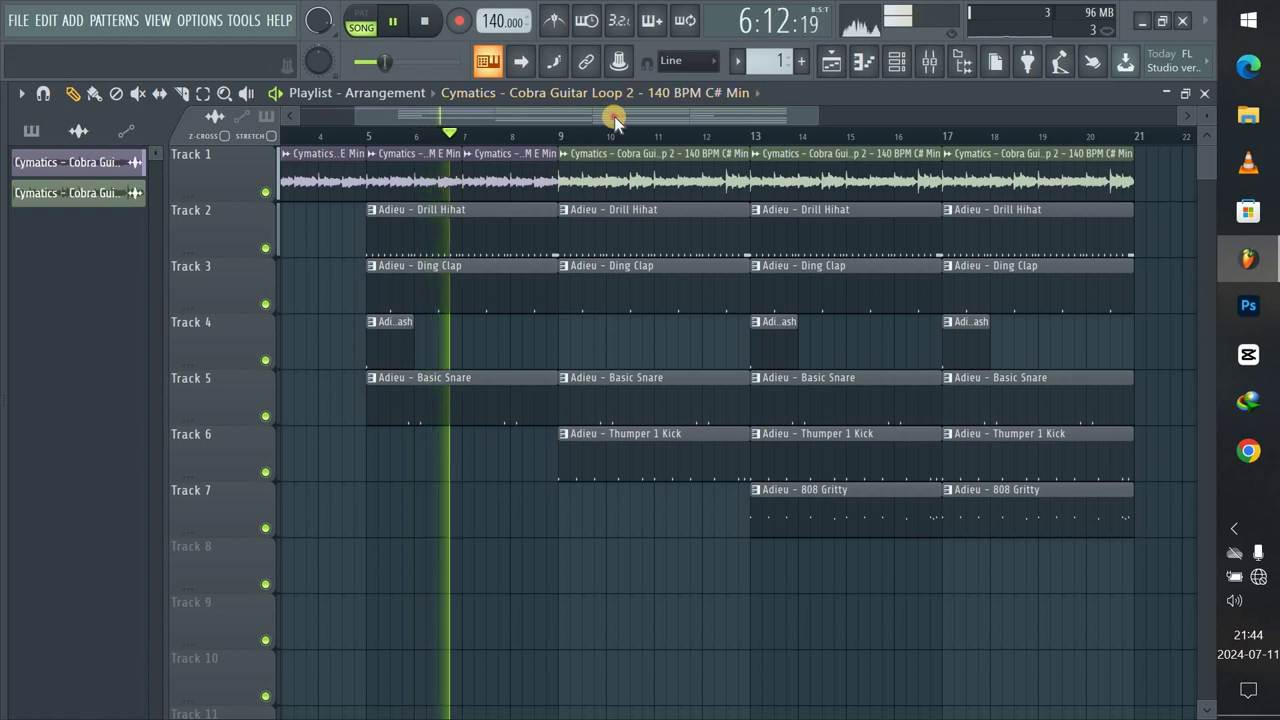
Play from bar 8 and trim the ends of the Drill Hihat clips on Track 2 just before bars 9 and 13.
mouse_move(610, 118)
mouse_down()
mouse_move(709, 114)
mouse_move(625, 116)
mouse_up()
click(500, 135)
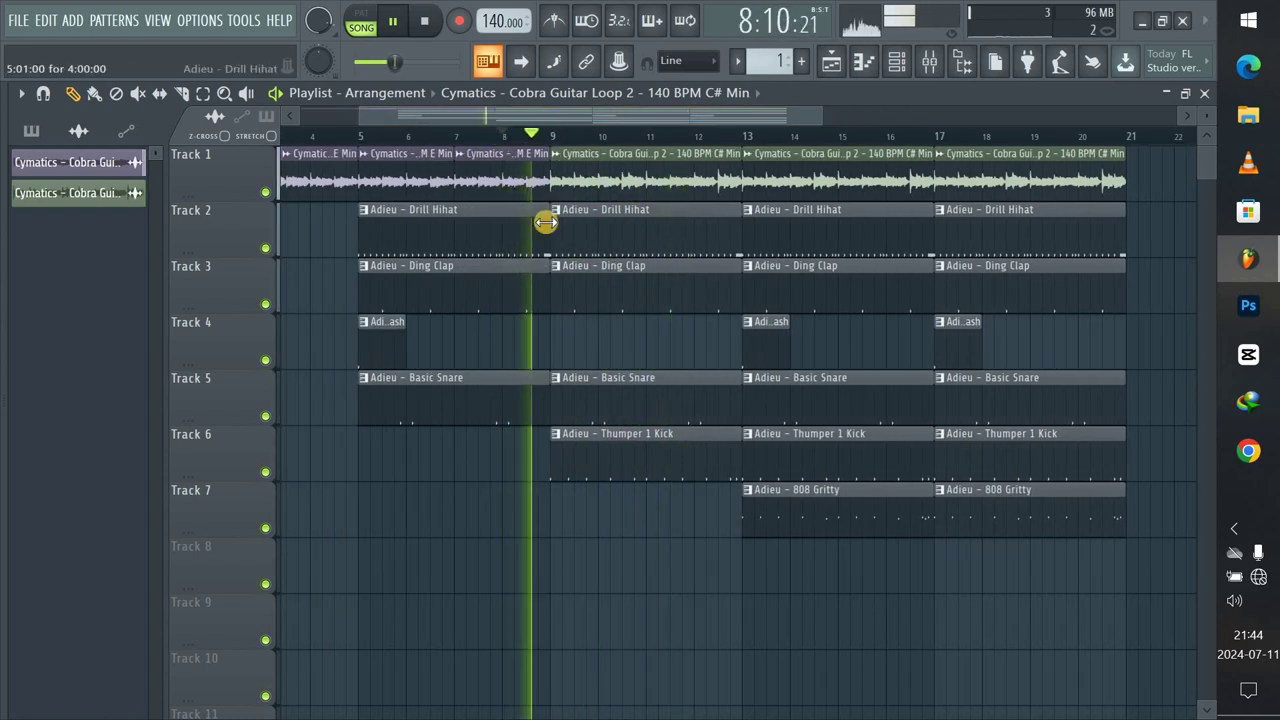
key(space)
drag(818, 118, 586, 118)
click(815, 212)
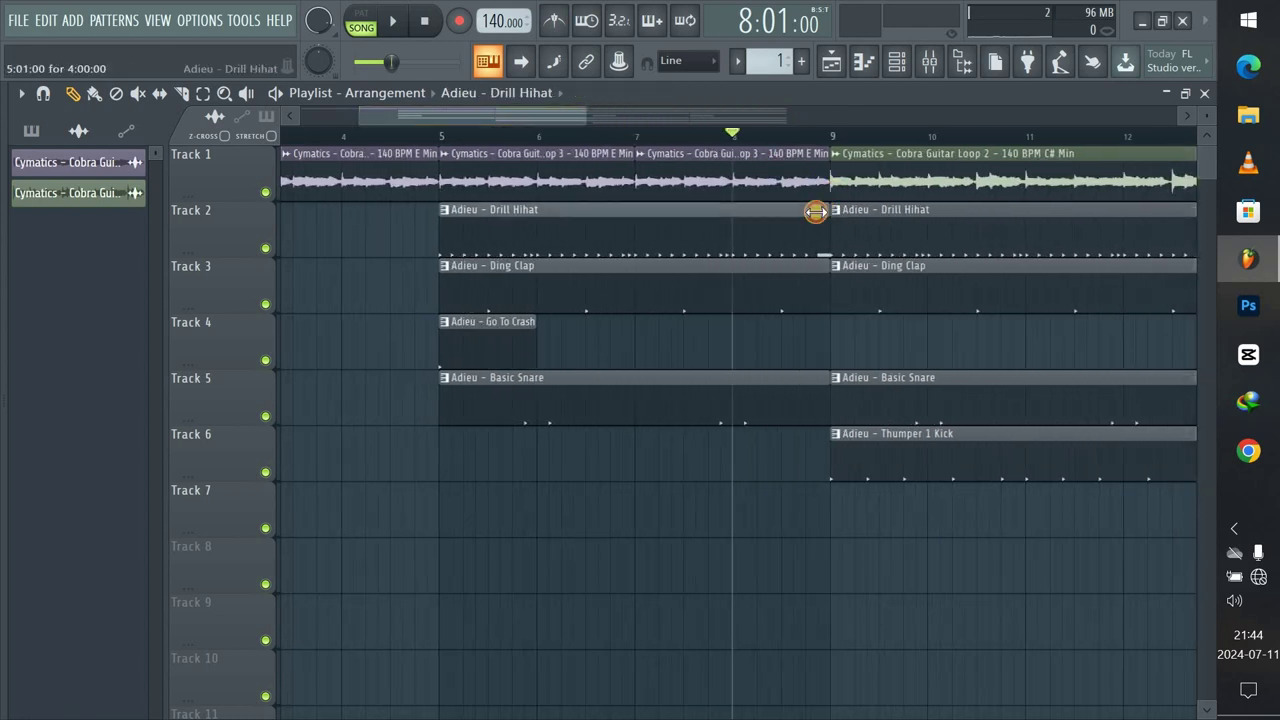
key(space)
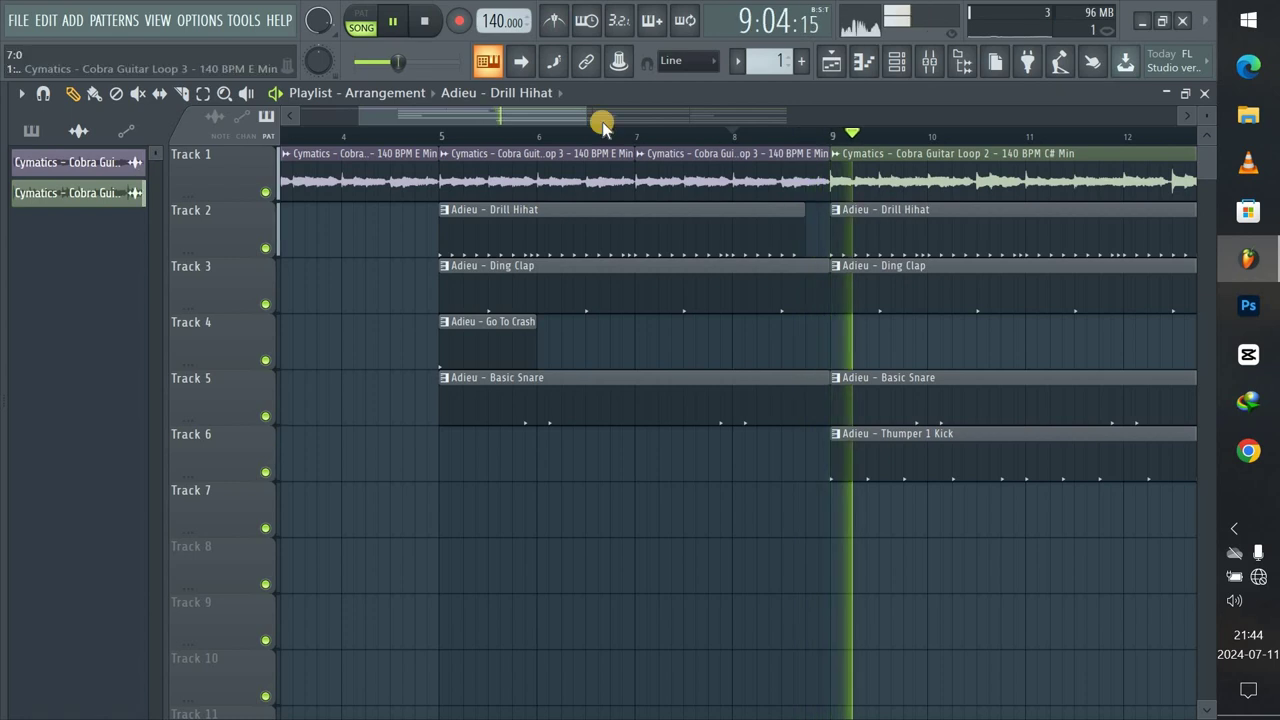
drag(543, 120, 686, 157)
drag(724, 210, 704, 208)
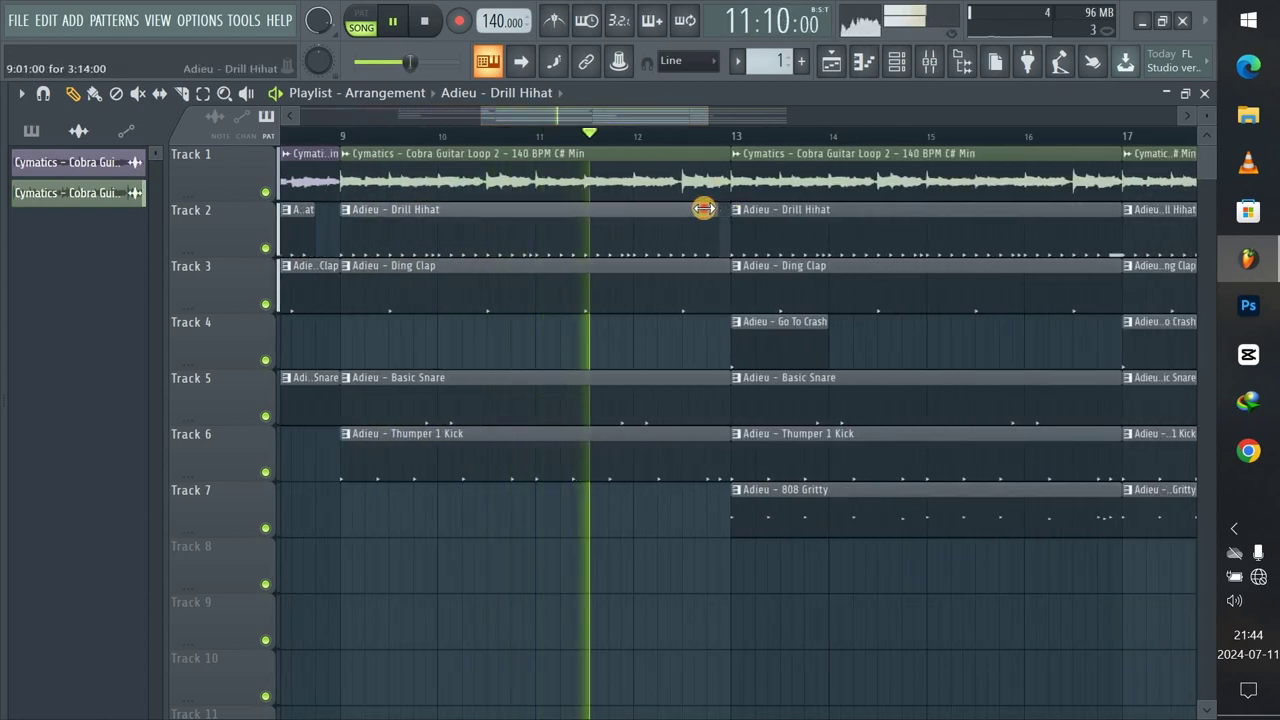
Trim the end of the Thumper 1 Kick clip just before bar 13 and delete the Go To Crash clip at bar 17 on Track 4.
key(space)
click(722, 436)
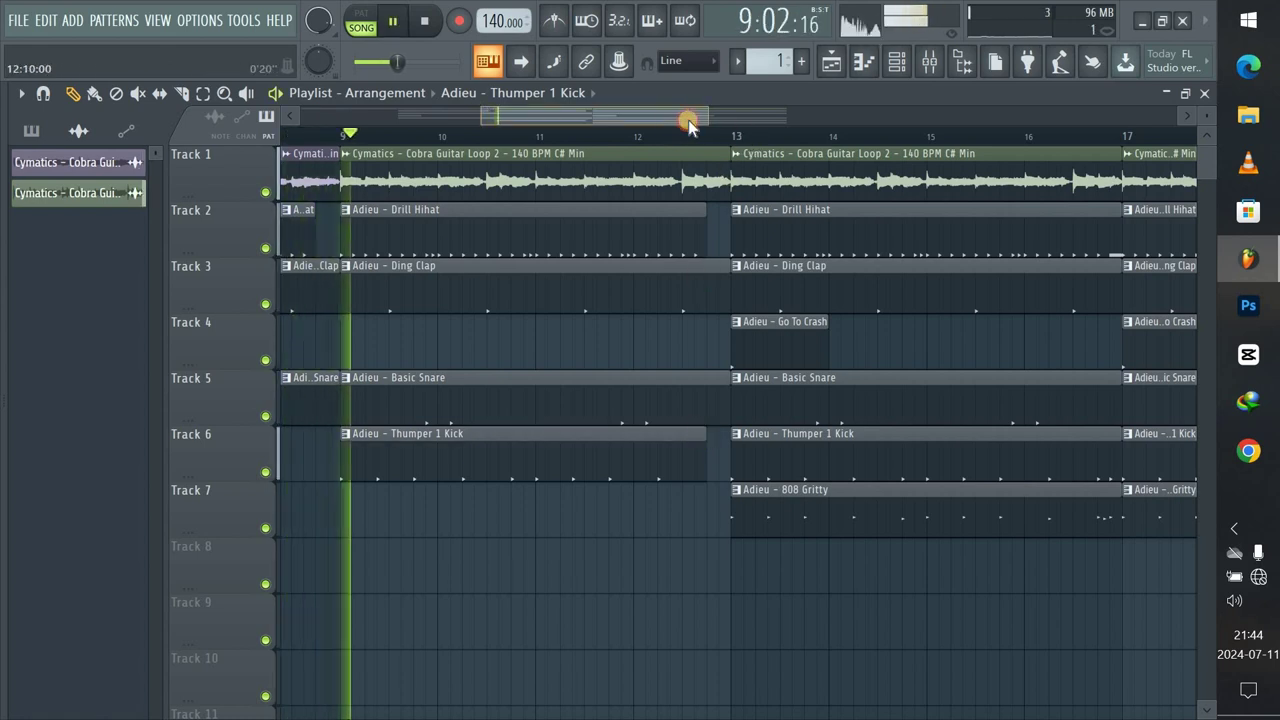
drag(689, 123, 728, 120)
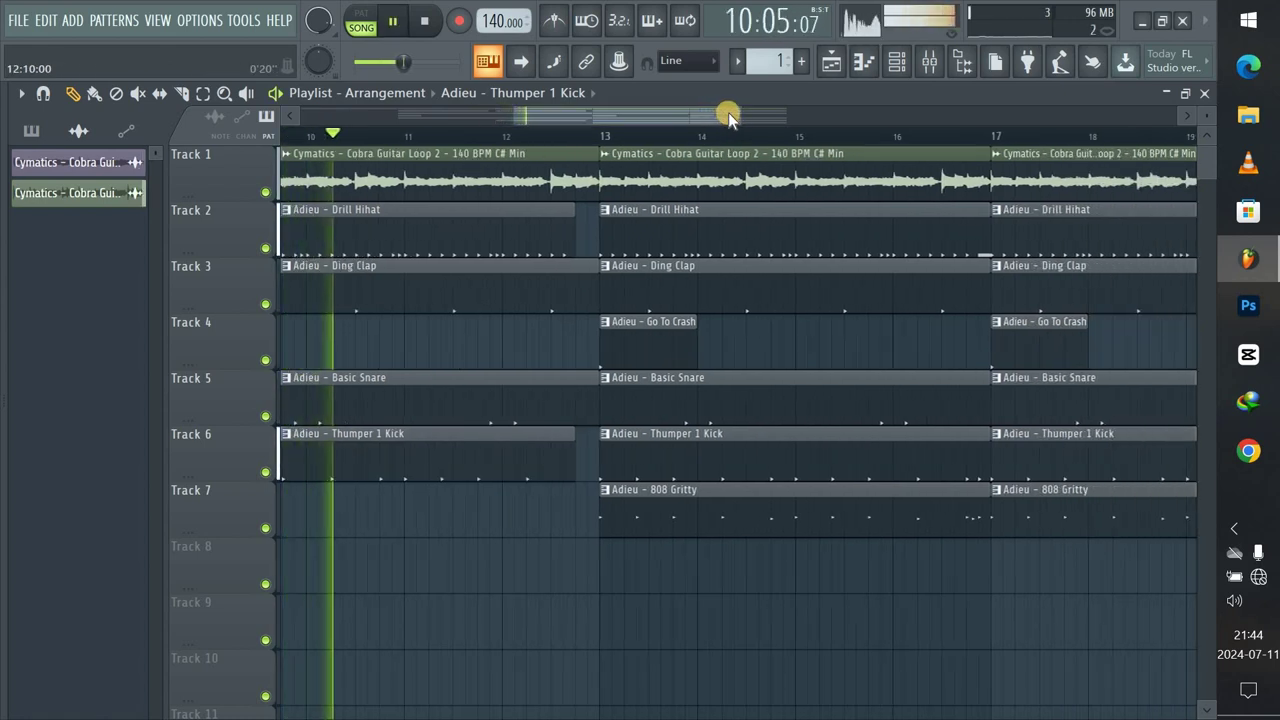
click(748, 120)
drag(748, 120, 803, 112)
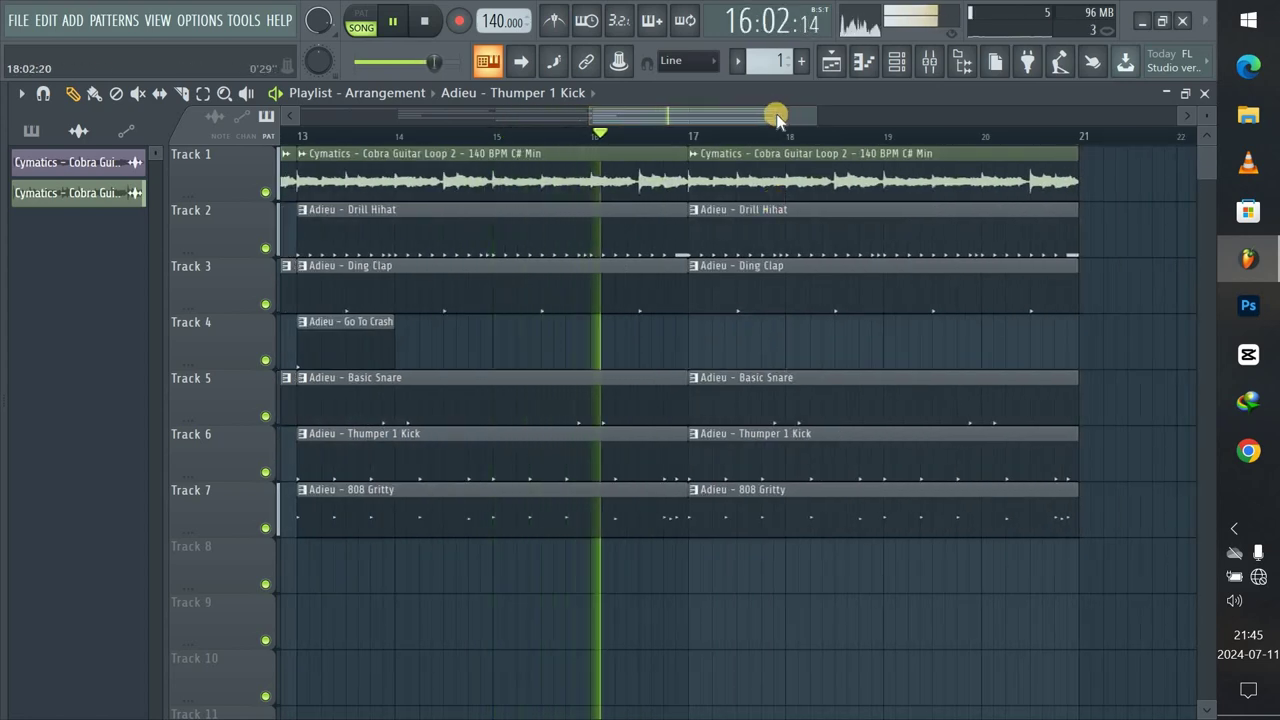
Try extending the last 808 Gritty clip on Track 7 about half a bar past bar 21, and stop playback.
drag(531, 114, 287, 117)
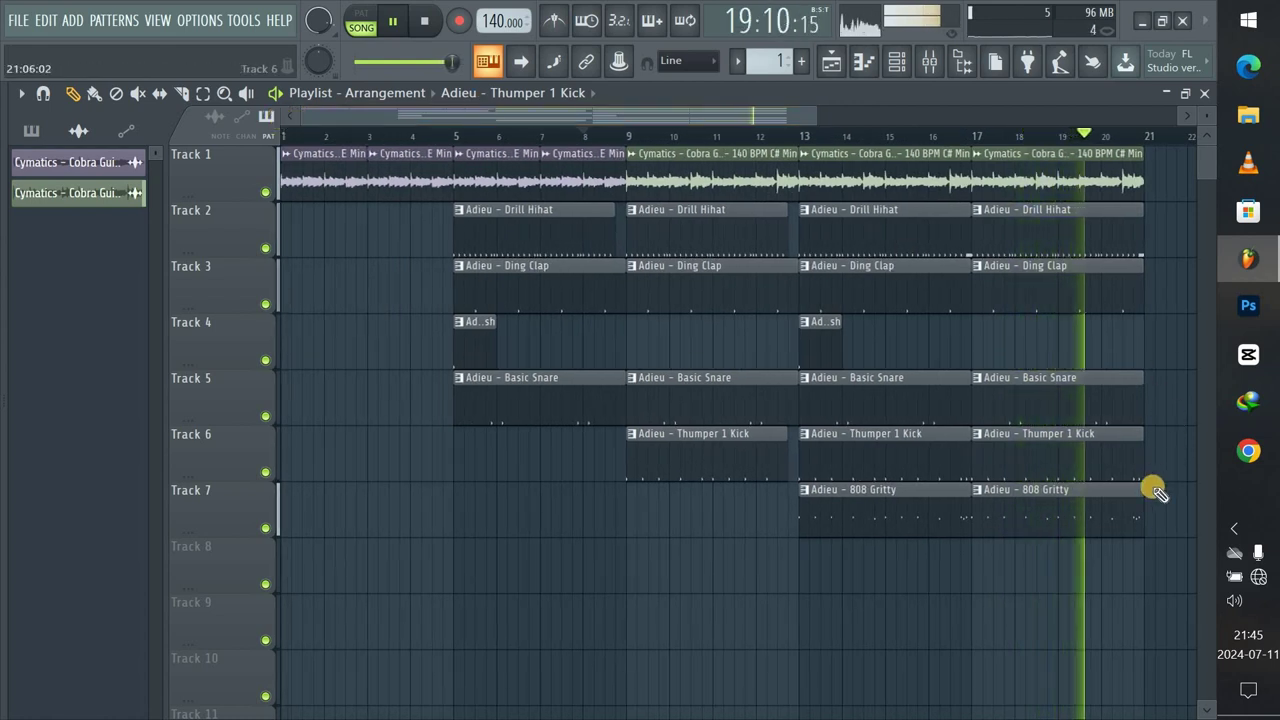
drag(1143, 491, 1164, 493)
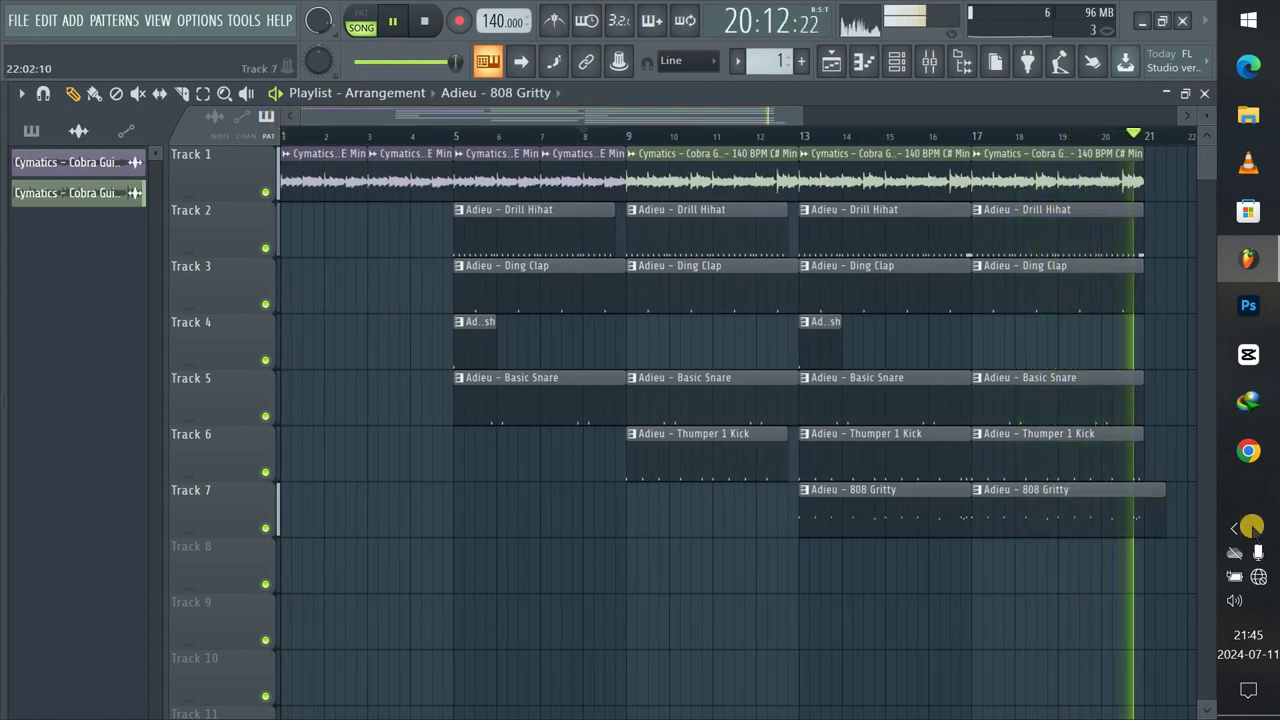
key(space)
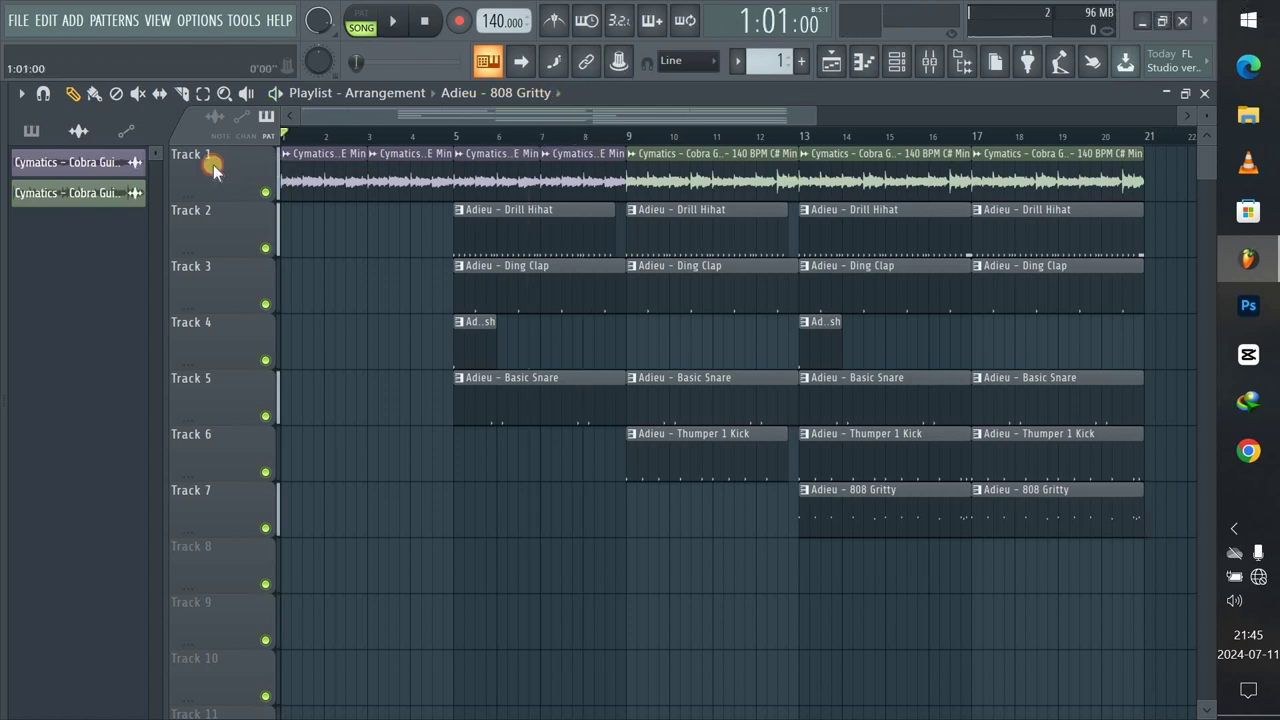
Show all channels in the channel rack and check the 808 Gritty and Thumper 1 Kick channel volumes.
drag(812, 116, 1092, 133)
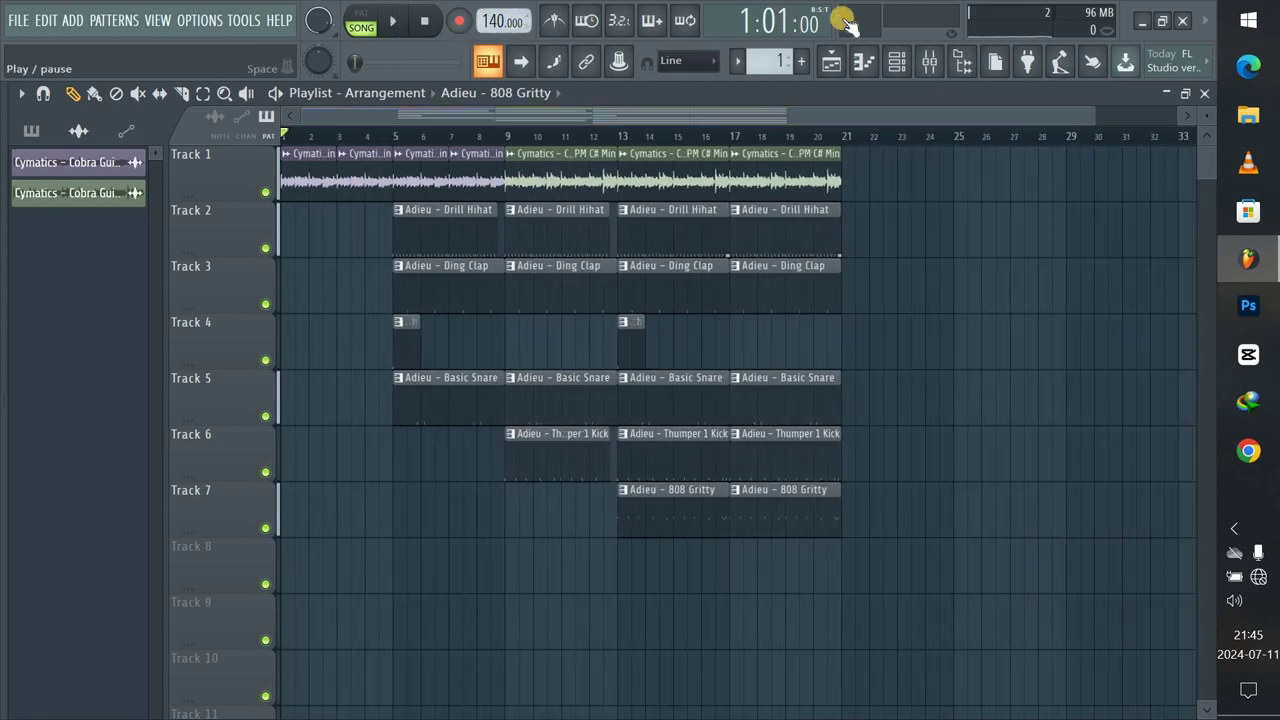
click(895, 62)
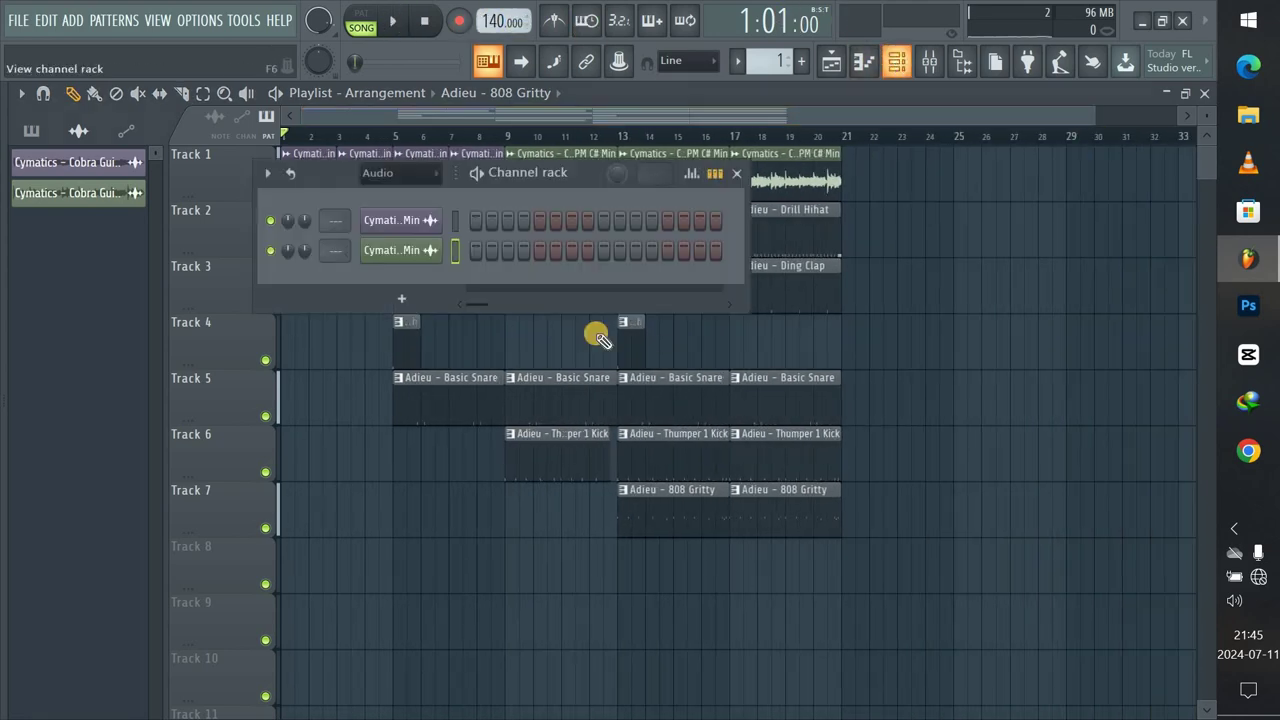
click(389, 176)
click(389, 194)
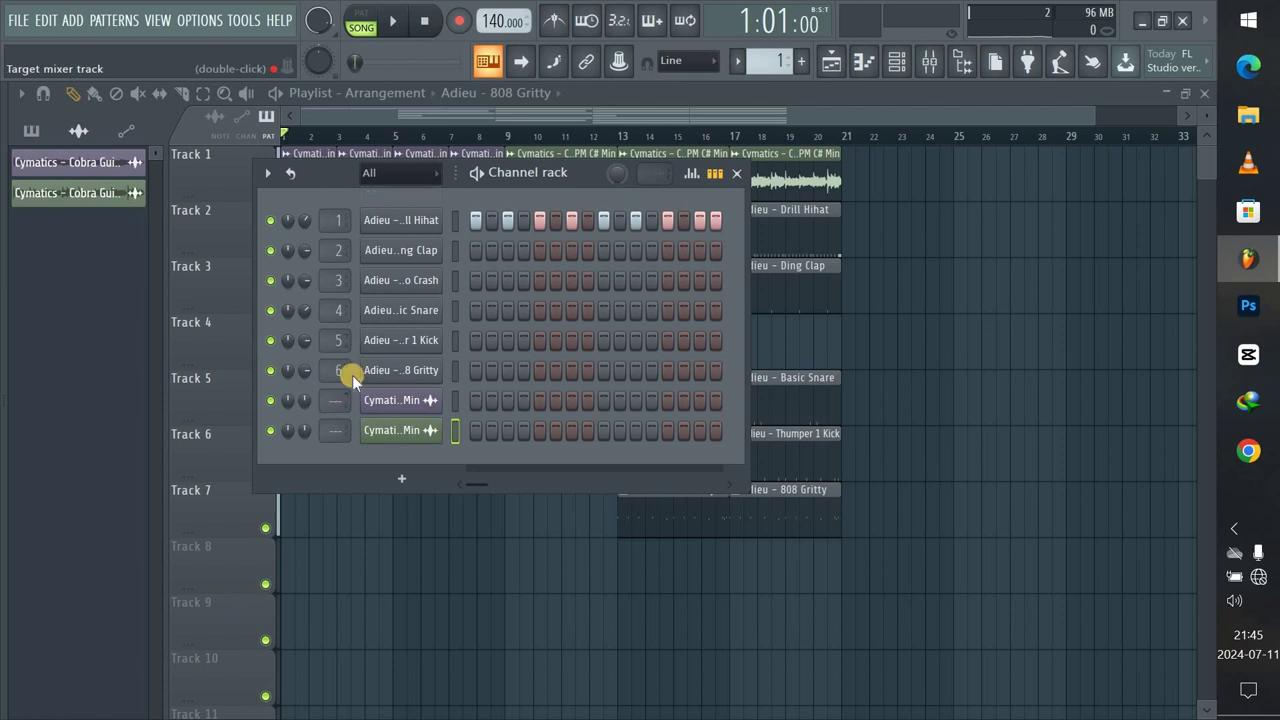
click(304, 372)
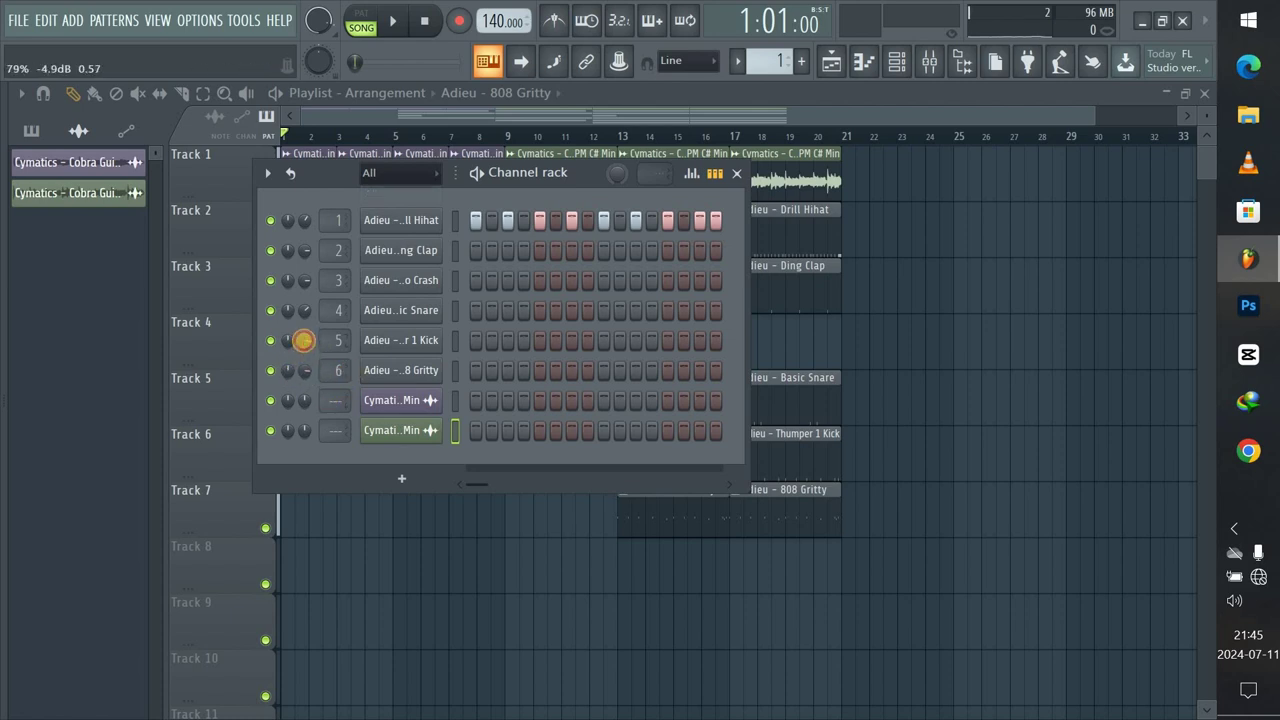
click(737, 176)
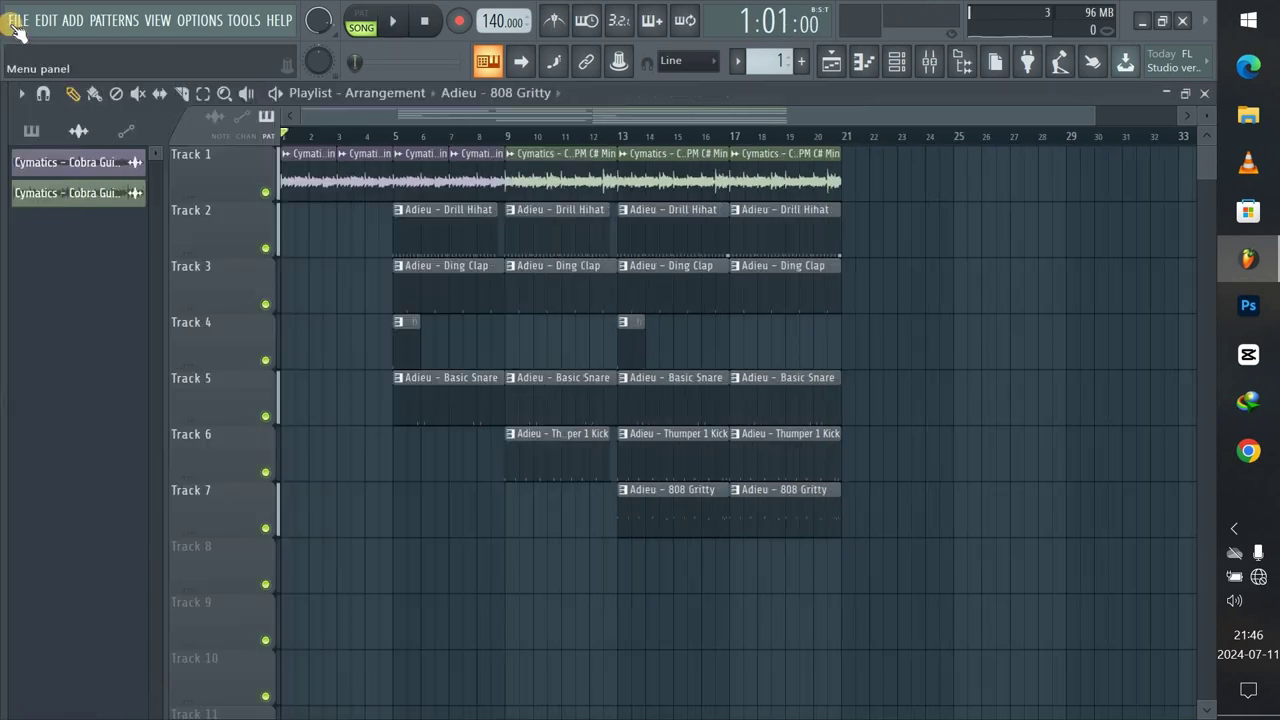
Open the list of export formats for the project.
click(13, 22)
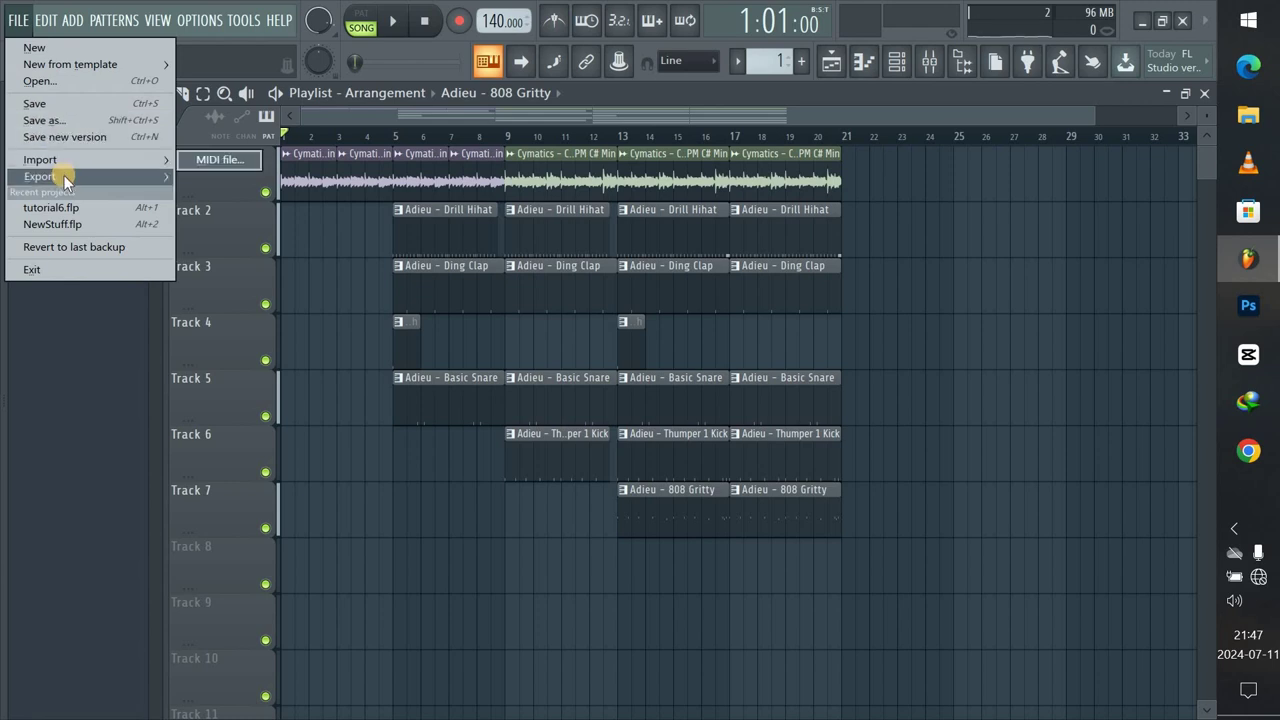
mouse_move(66, 182)
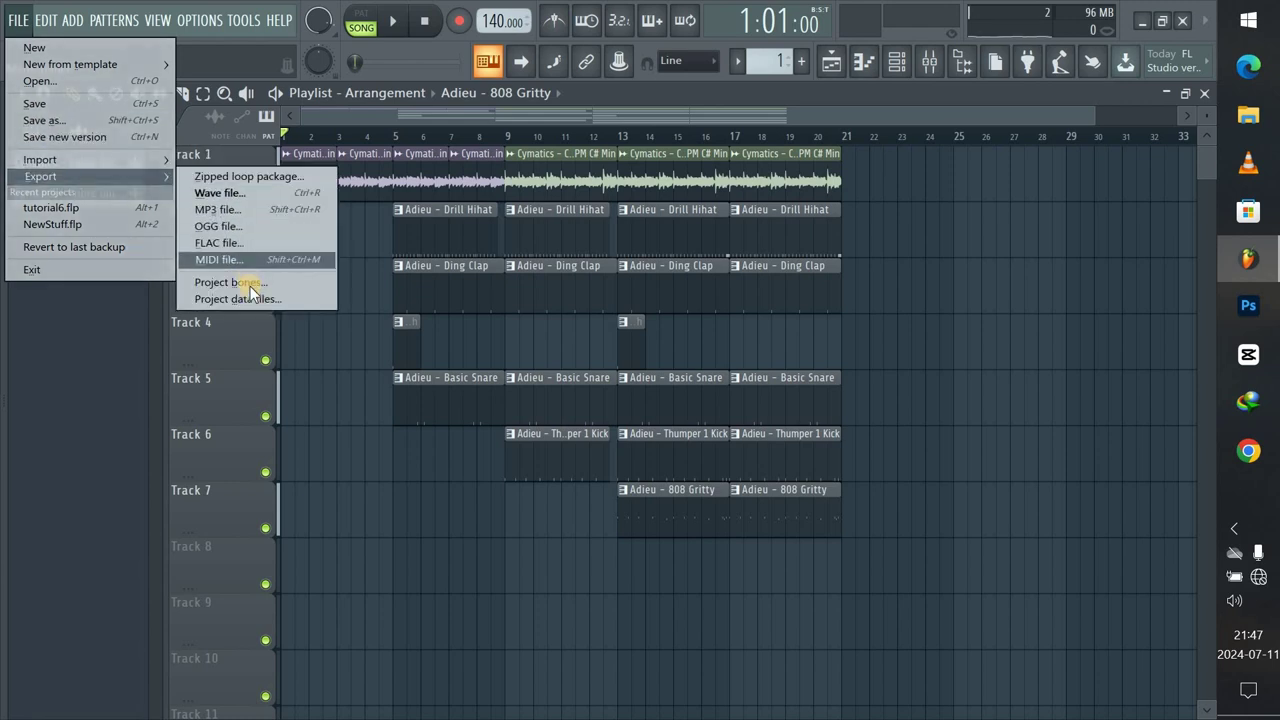